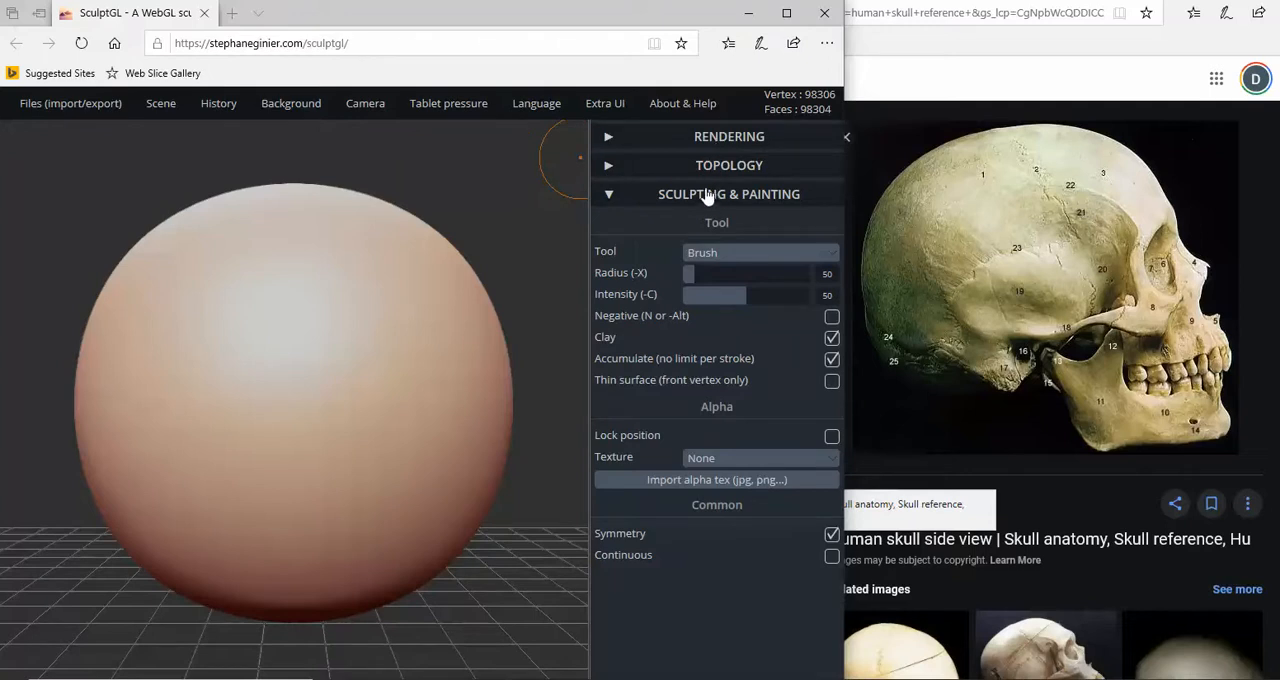
- Examine the Rendering, Topology, and Sculpting & Painting settings
left_click(709, 138)
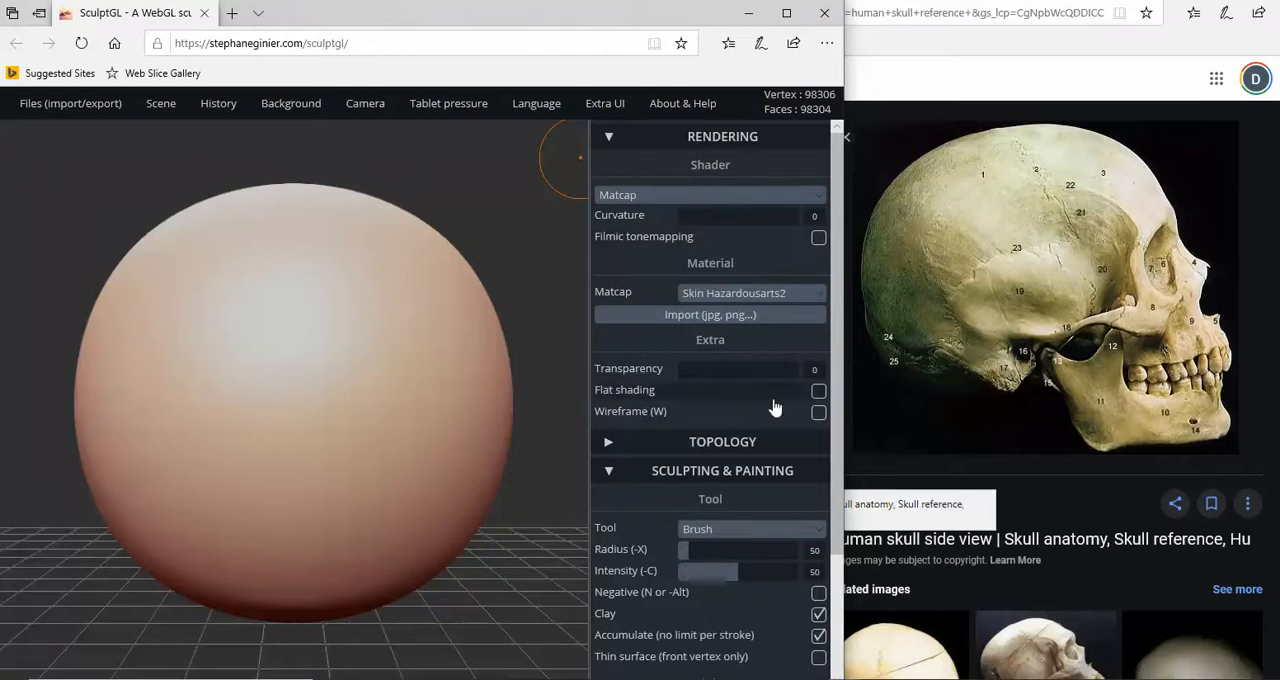
scroll(775, 408, "down", 3)
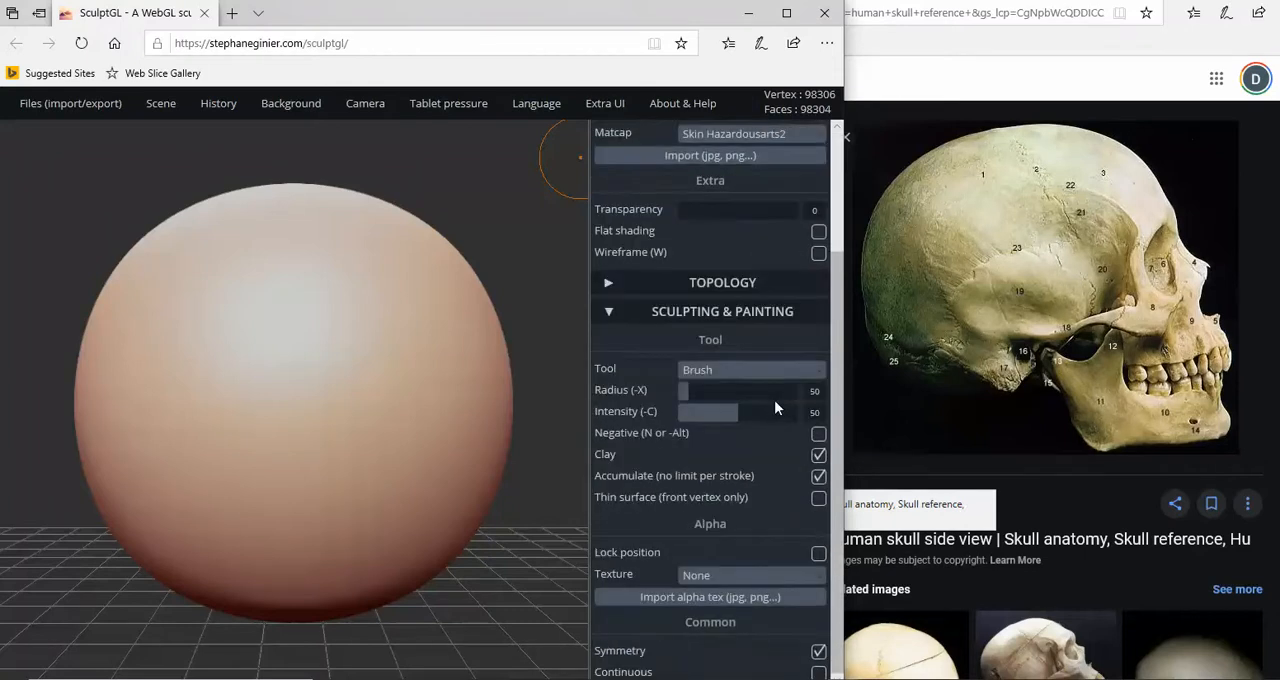
scroll(775, 408, "up", 3)
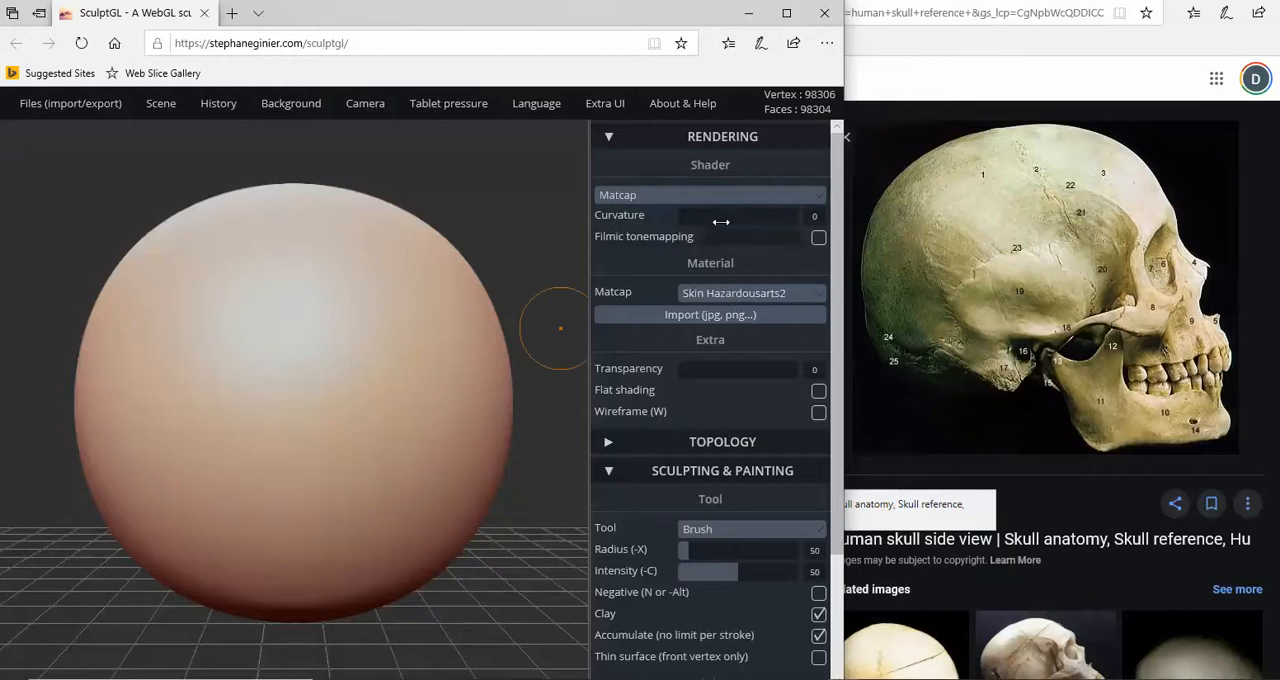
left_click(694, 140)
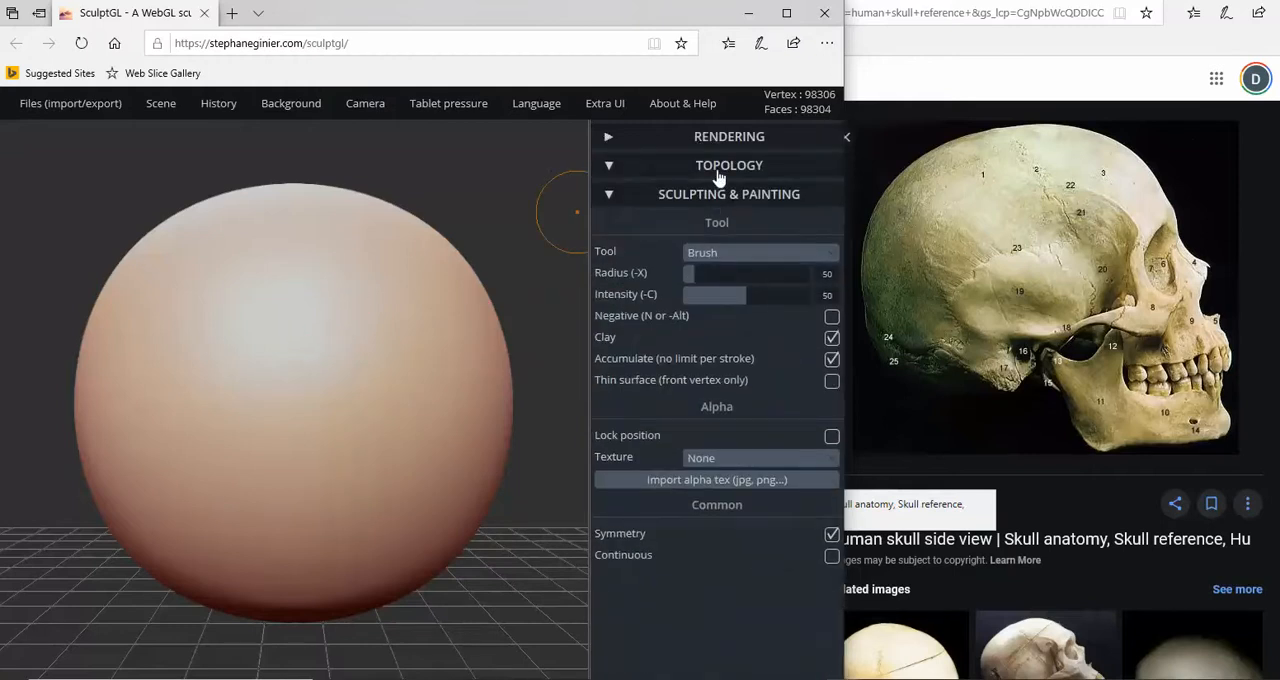
left_click(716, 172)
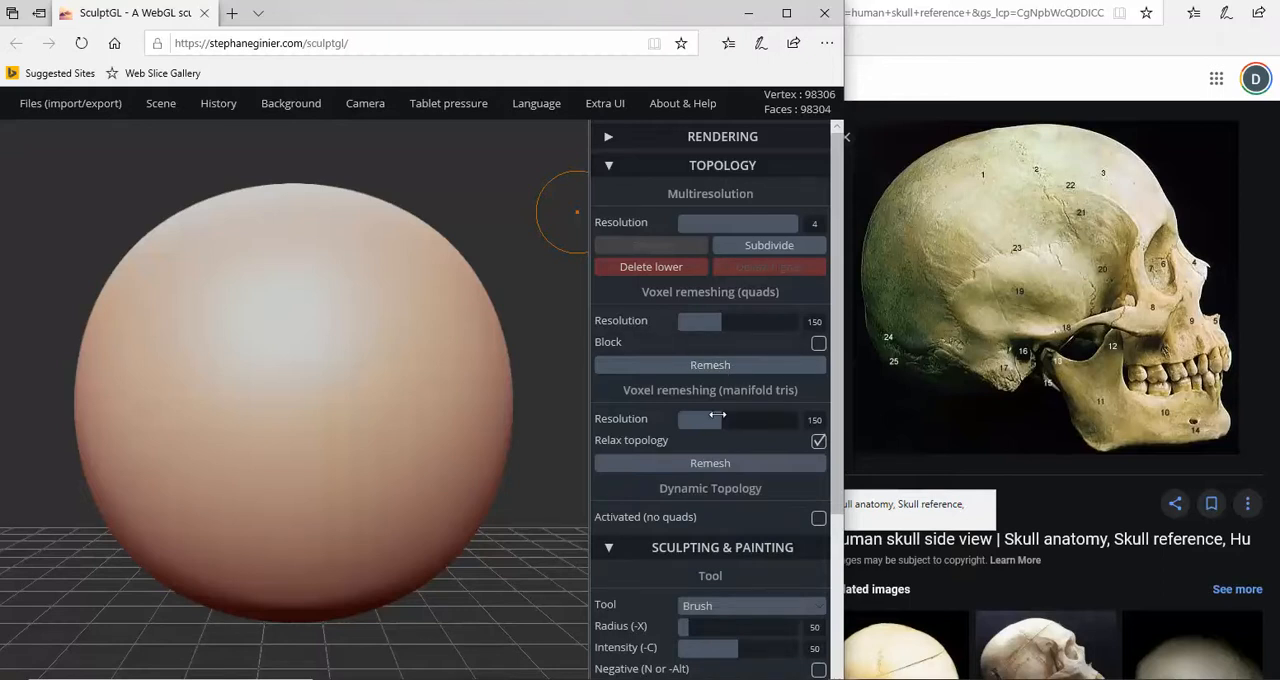
left_click(749, 167)
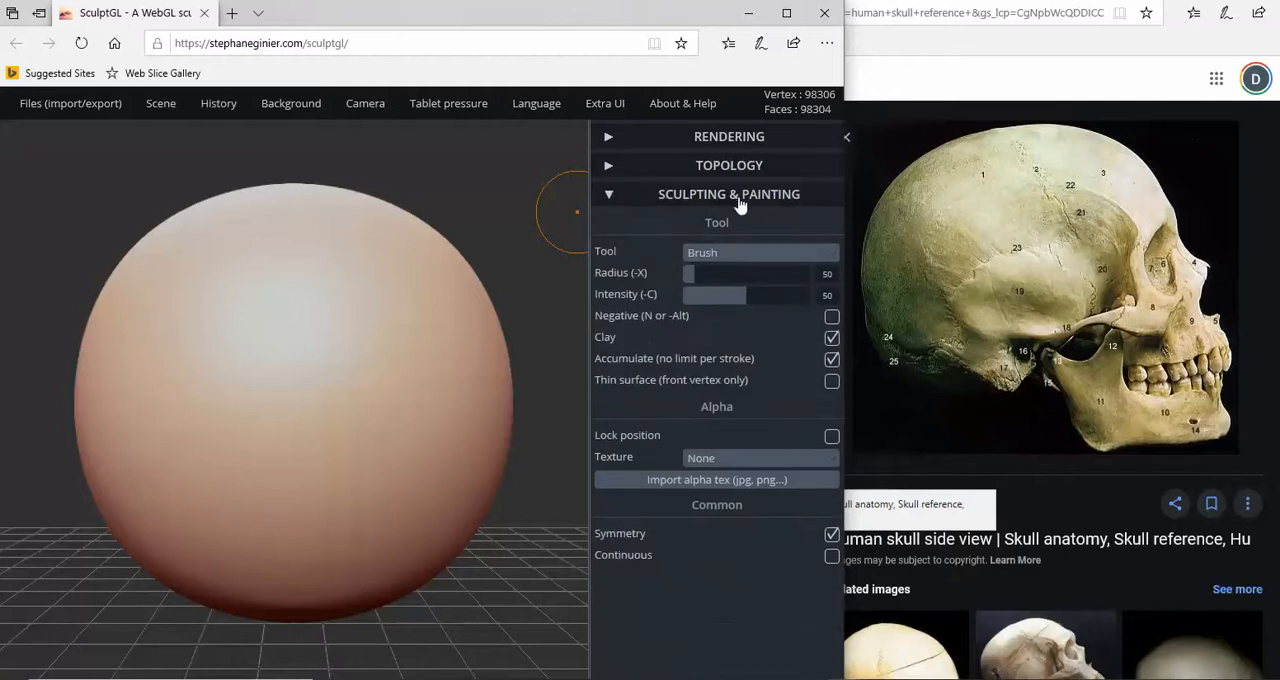
left_click(736, 200)
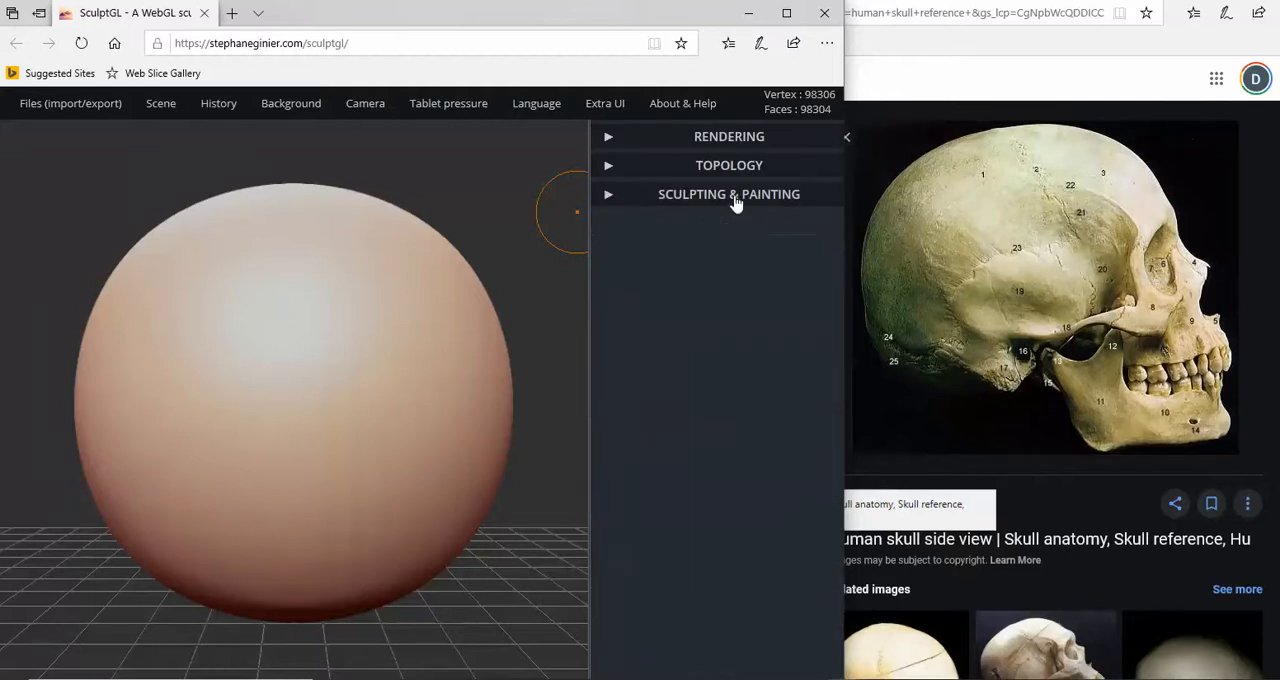
left_click(736, 201)
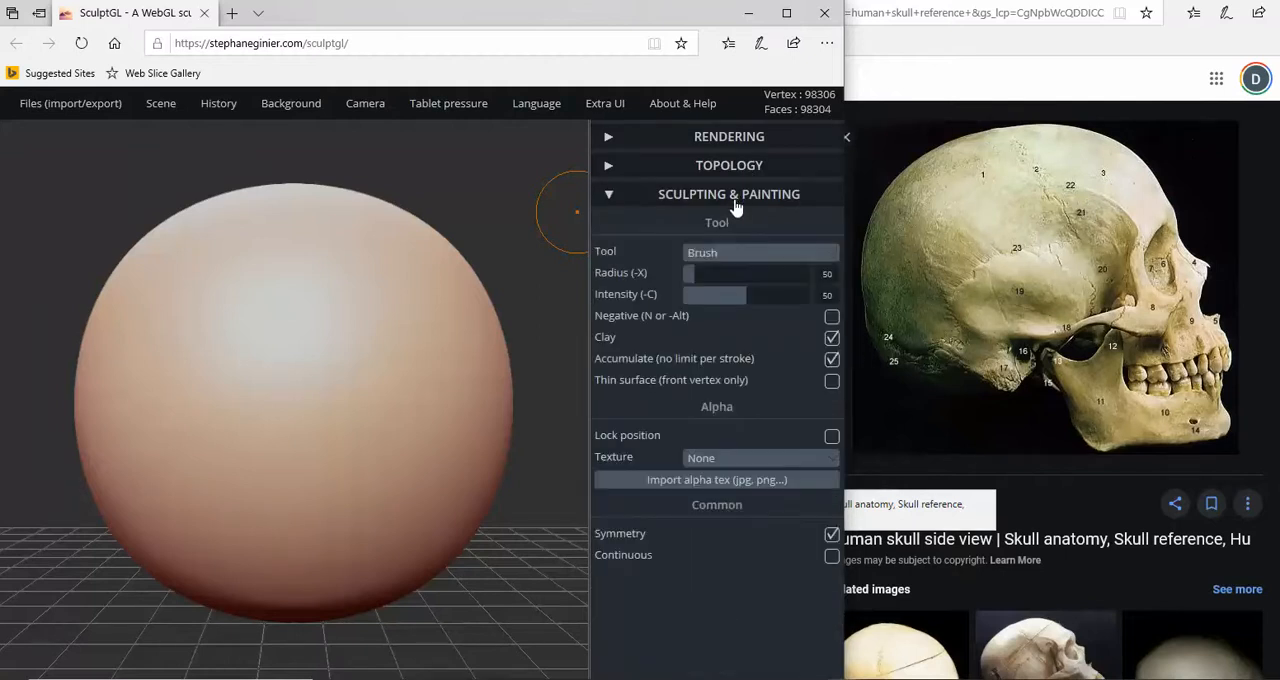
- Look through the available sculpting tools and keep Brush selected
left_click(708, 254)
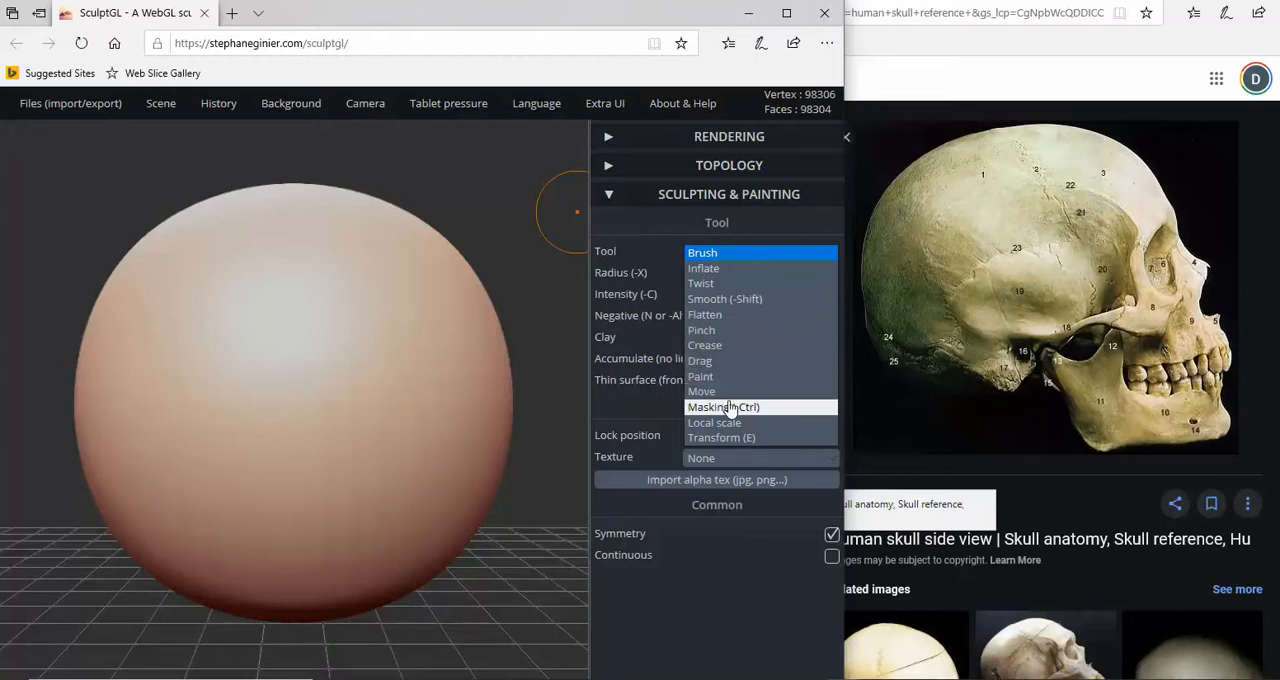
left_click(742, 260)
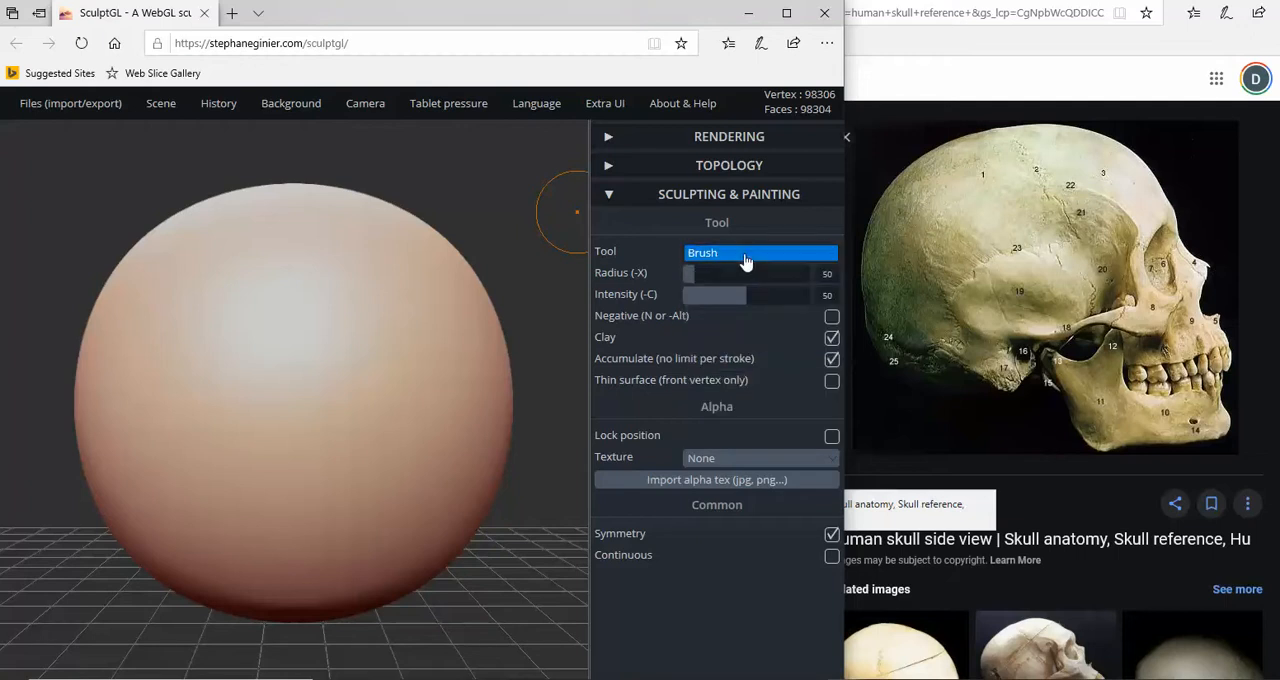
left_click(747, 260)
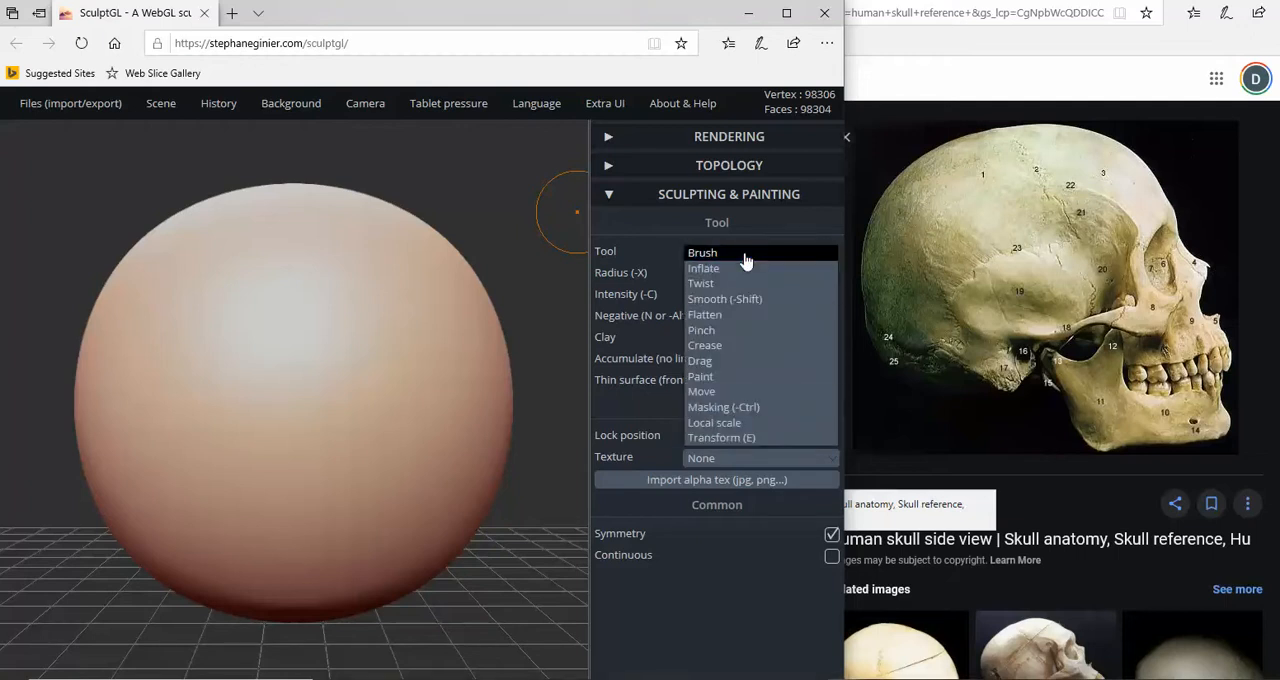
left_click(746, 261)
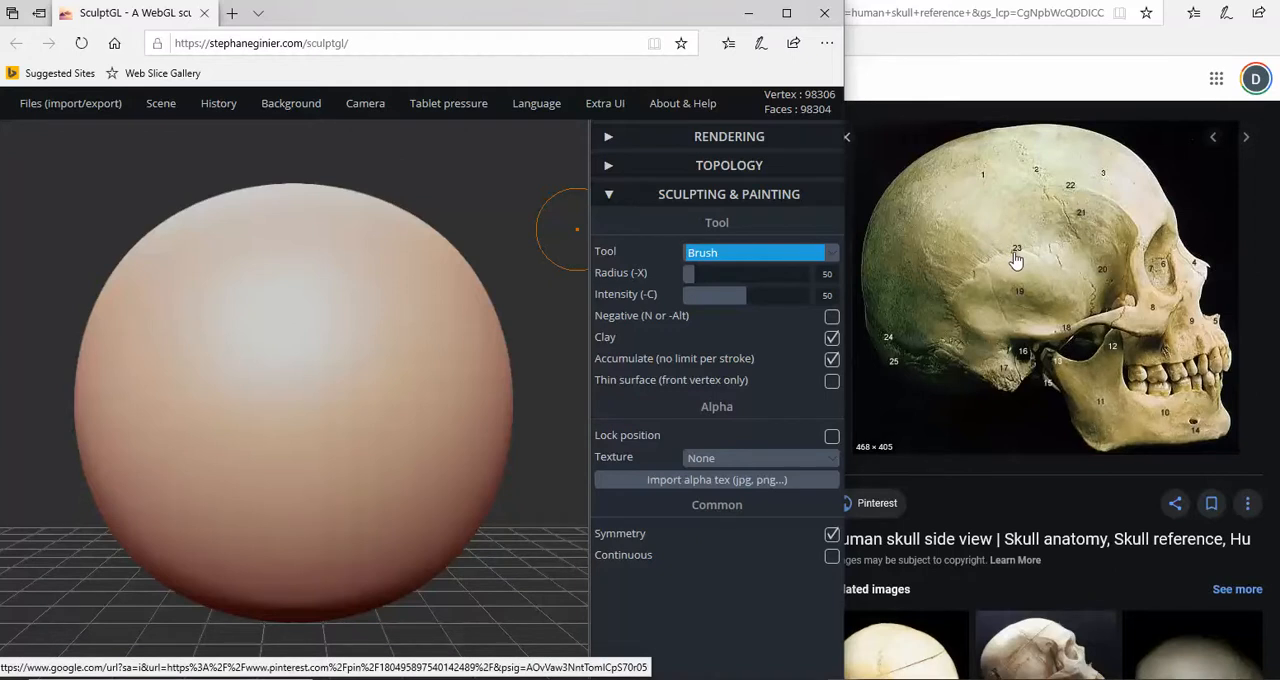
- Compare the open human skull reference images, bring up the front-view skull replica, and switch back to SculptGL with it alongside
scroll(1016, 260, "down", 3)
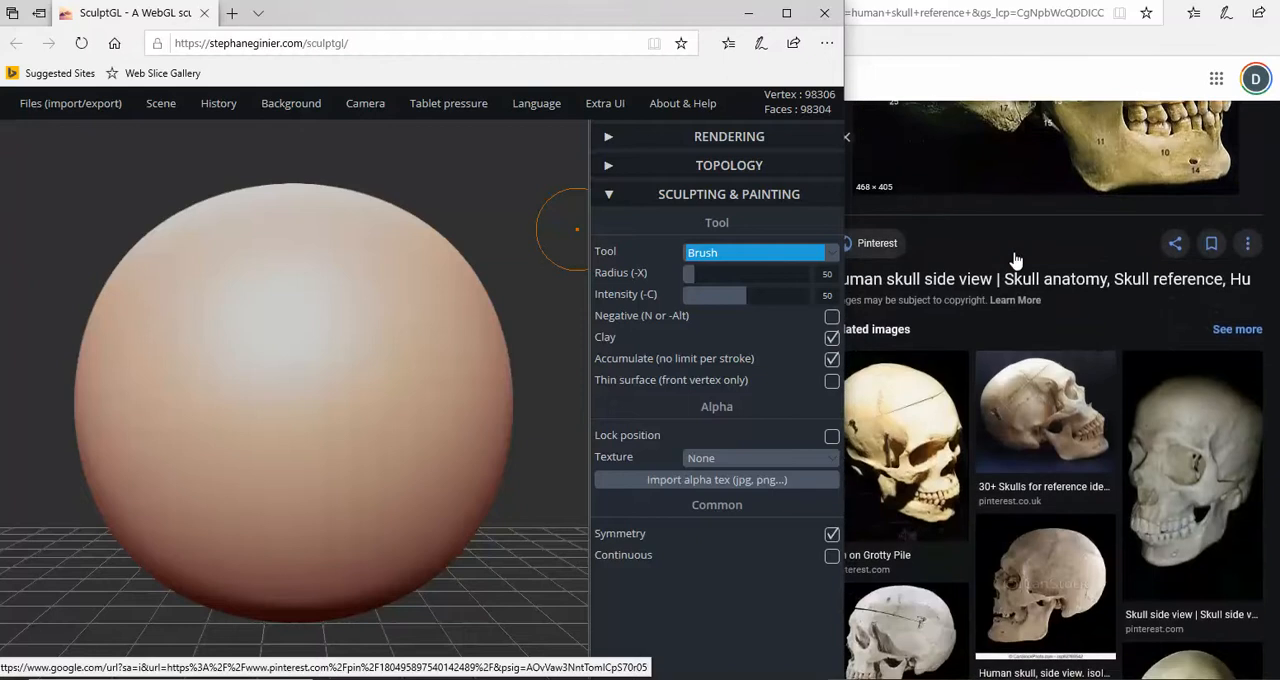
scroll(1016, 260, "up", 2)
scroll(1016, 260, "up", 1)
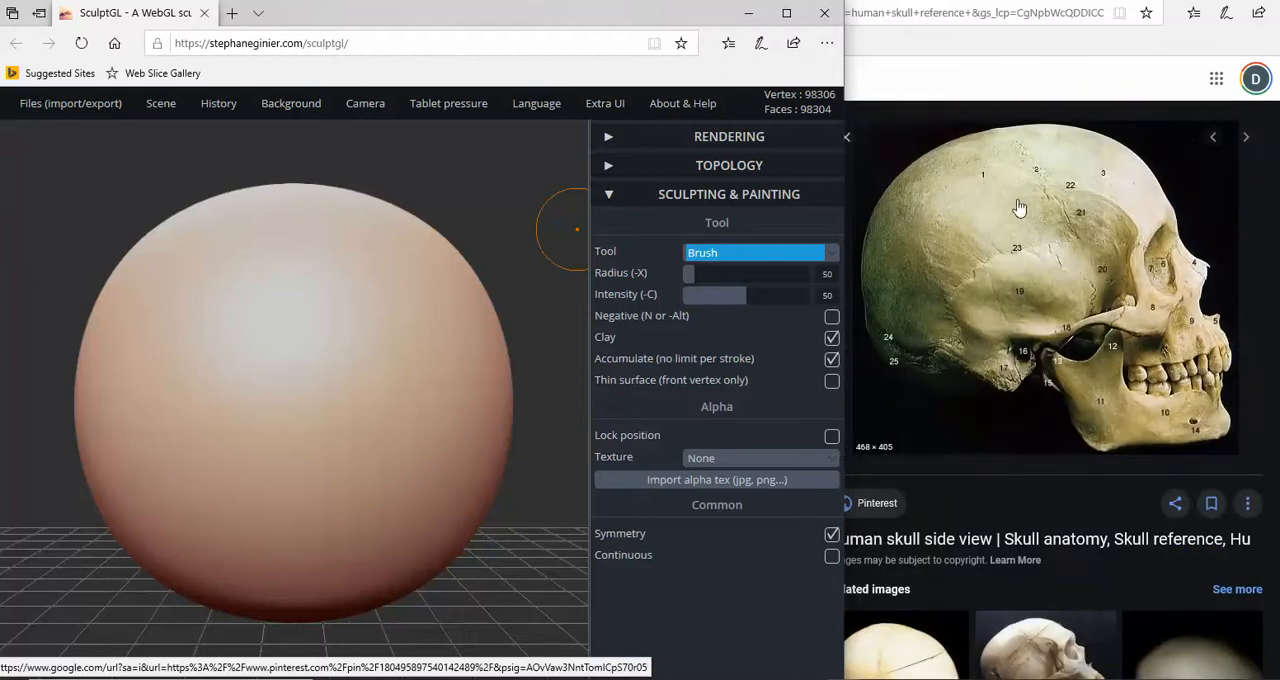
left_click(980, 264)
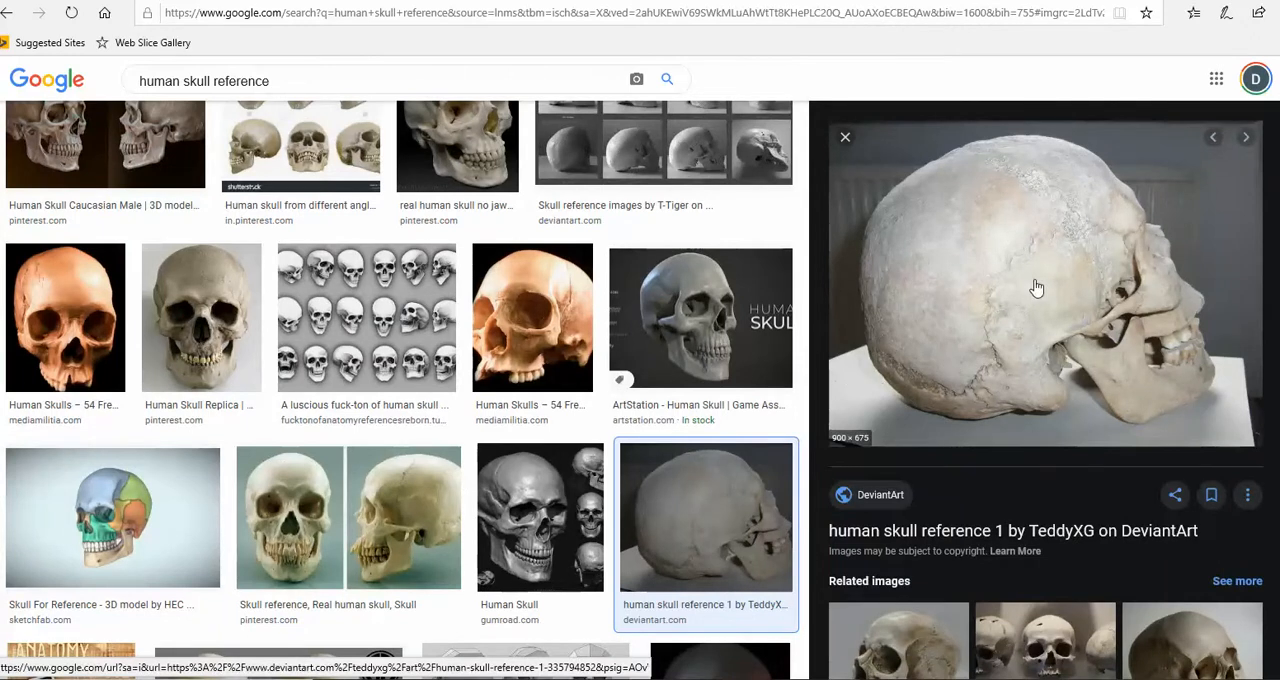
left_click(1035, 1)
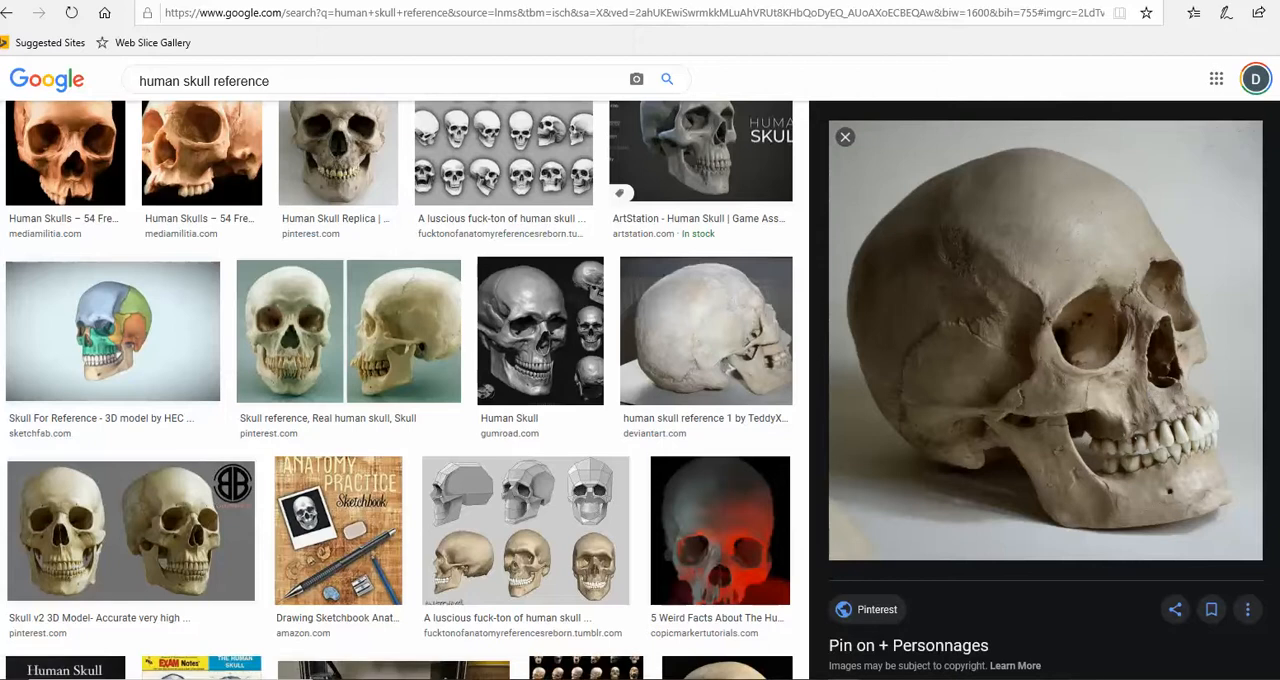
left_click(686, 1)
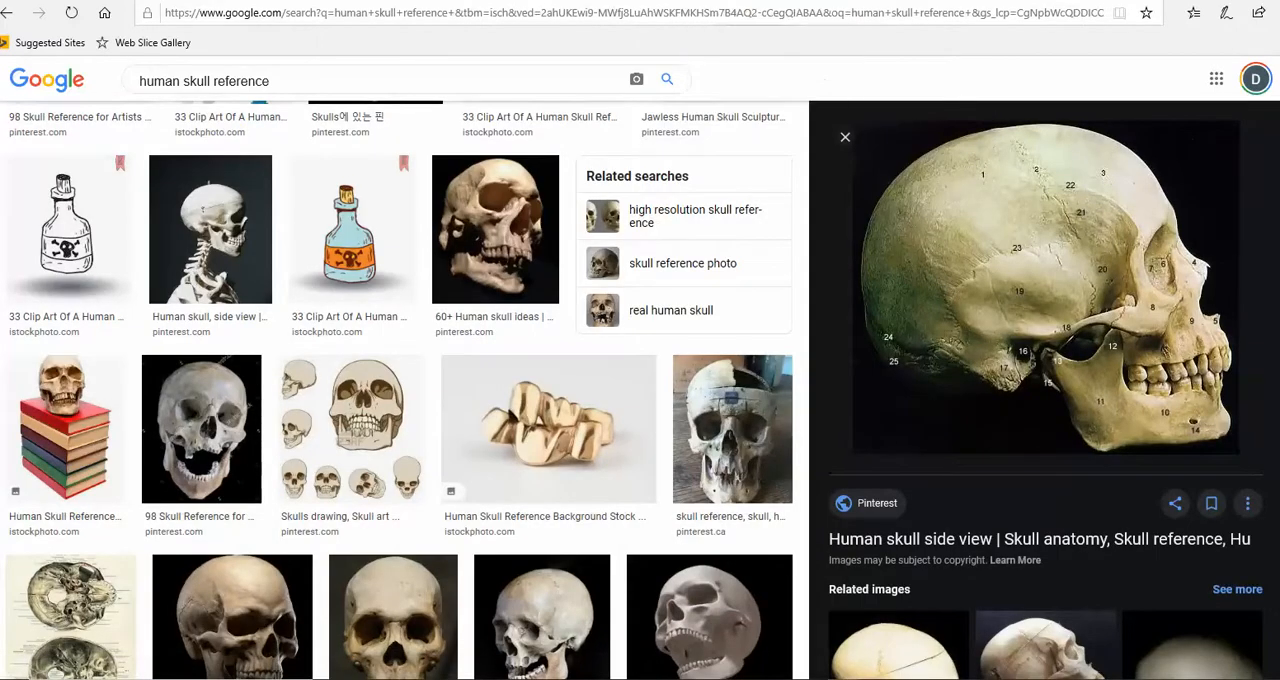
left_click(768, 1)
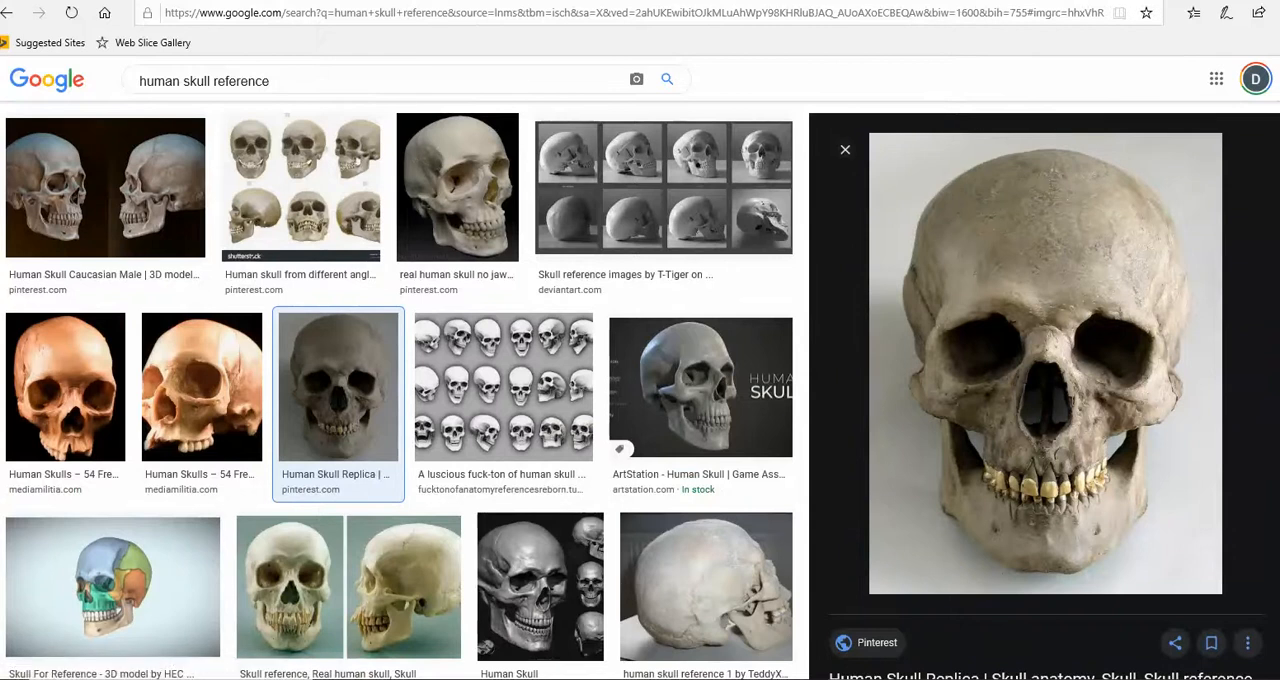
mouse_move(846, 678)
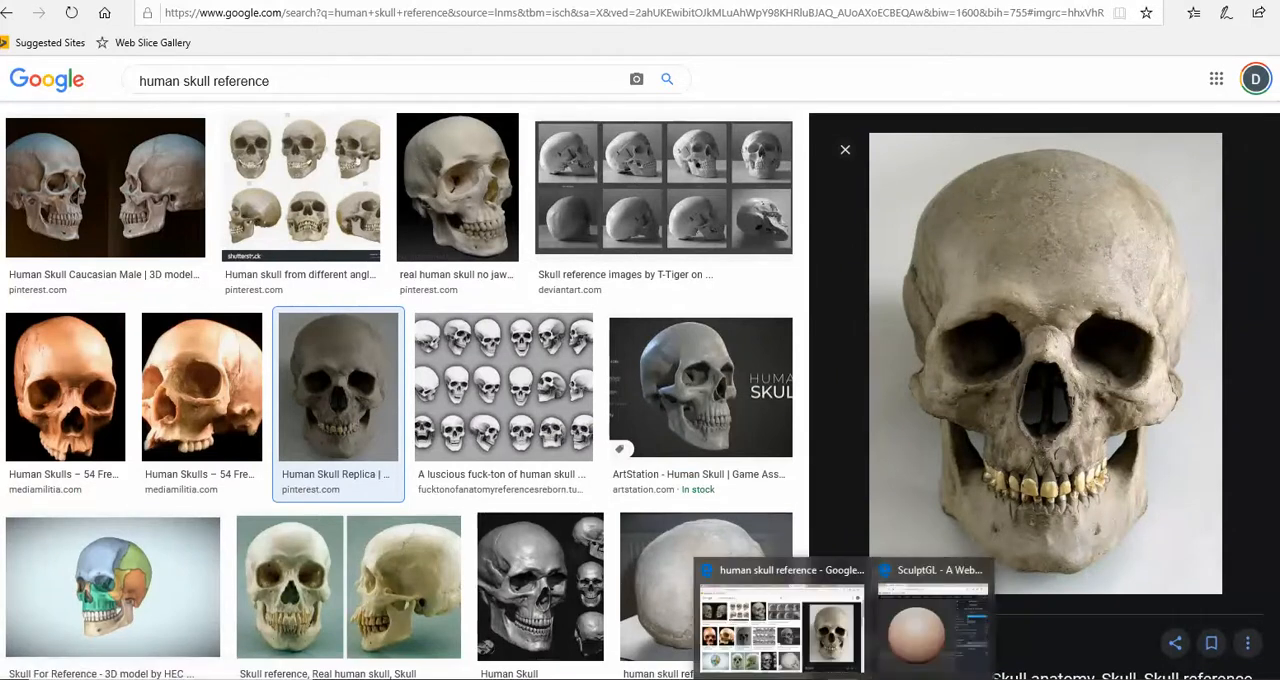
left_click(912, 655)
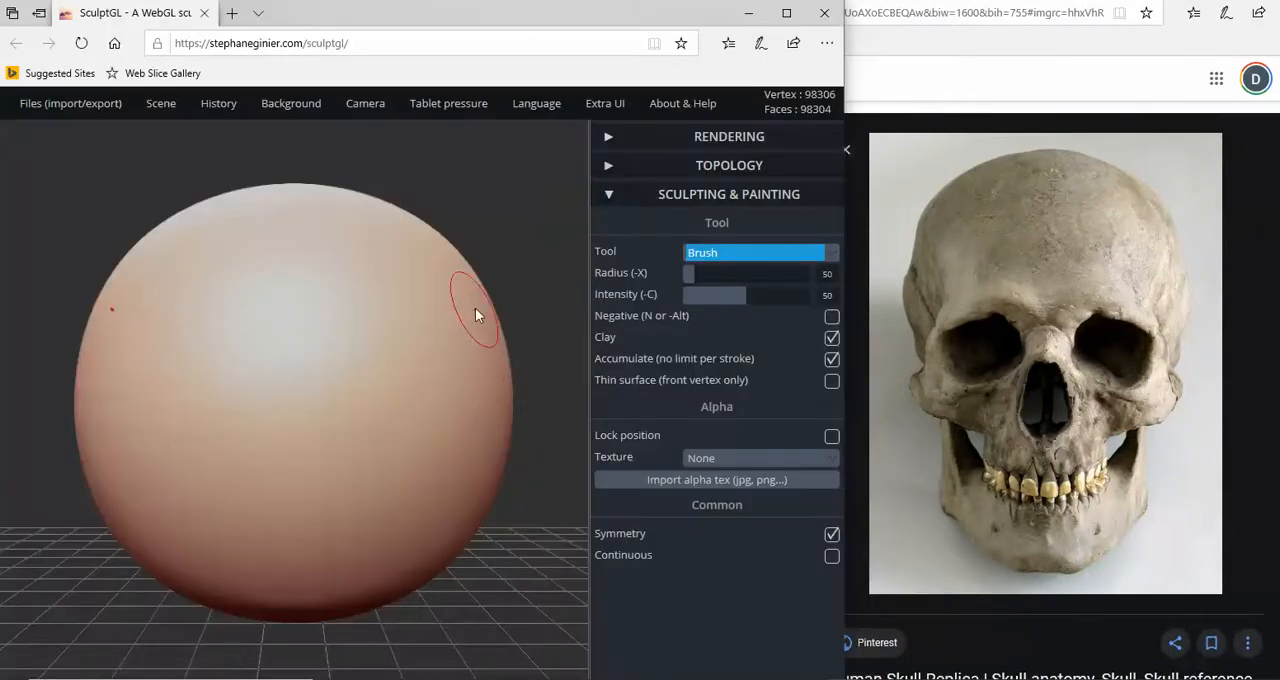
- Activate the Drag tool for the sphere and set its radius to 108
scroll(477, 310, "down", 5)
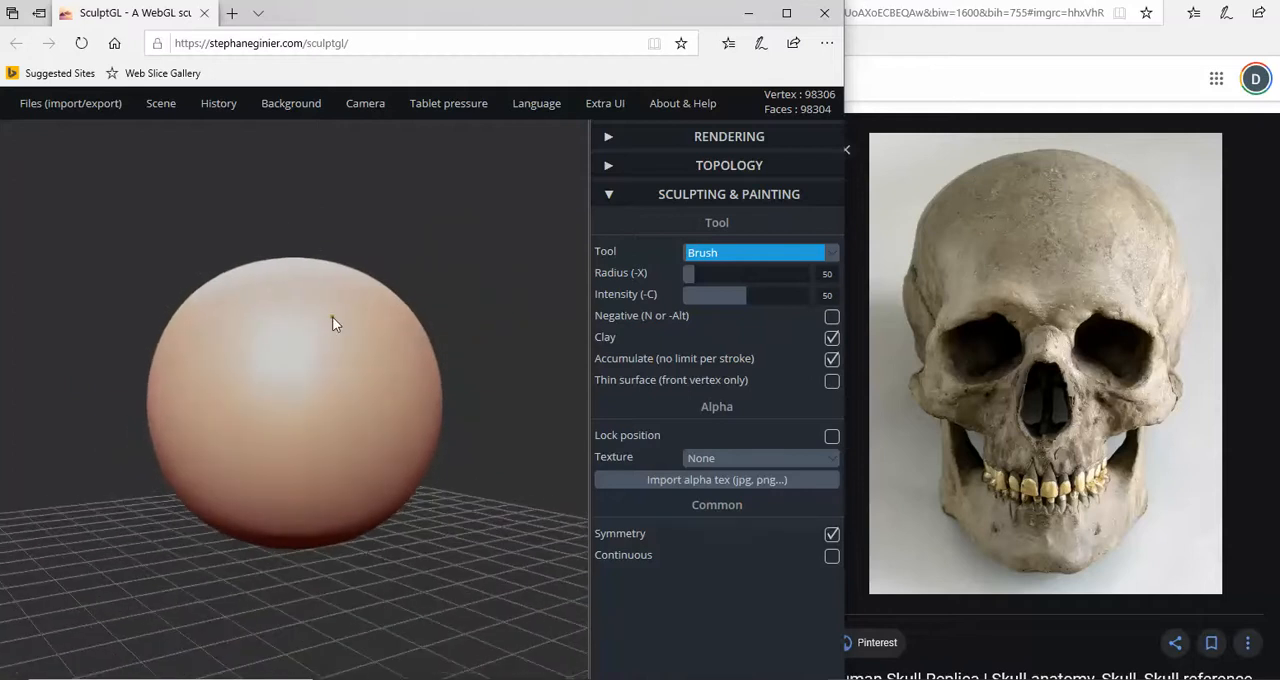
left_click(831, 254)
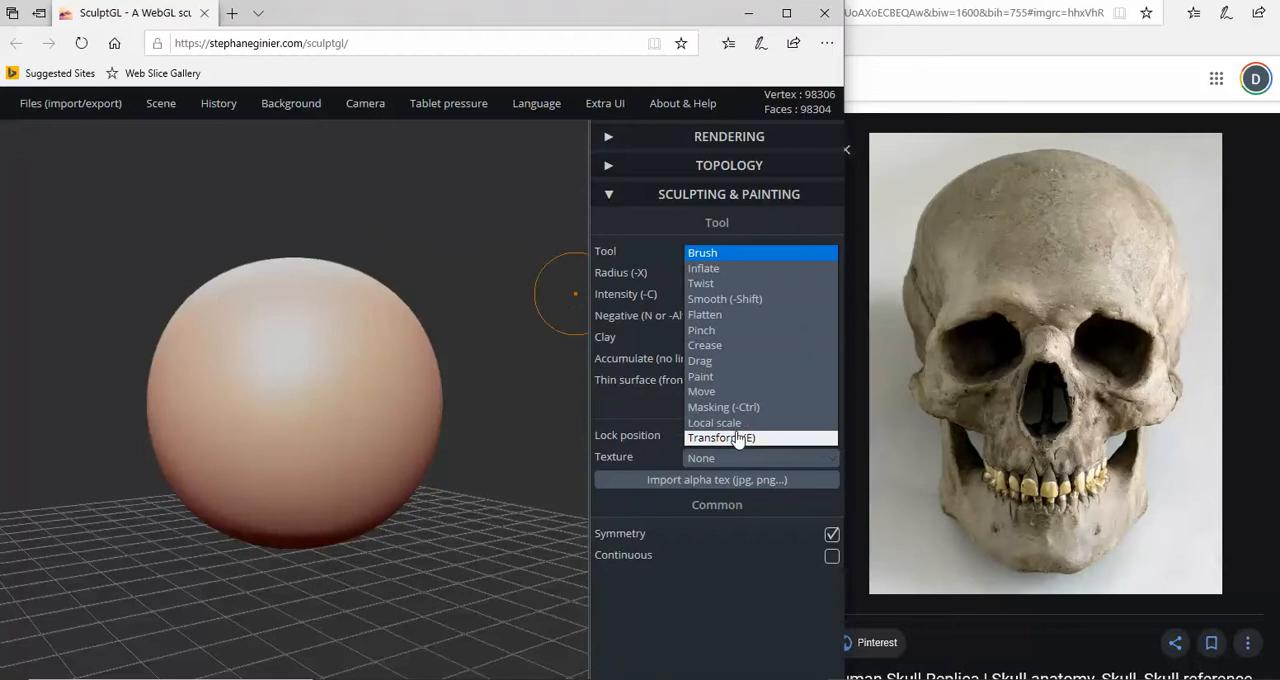
left_click(720, 361)
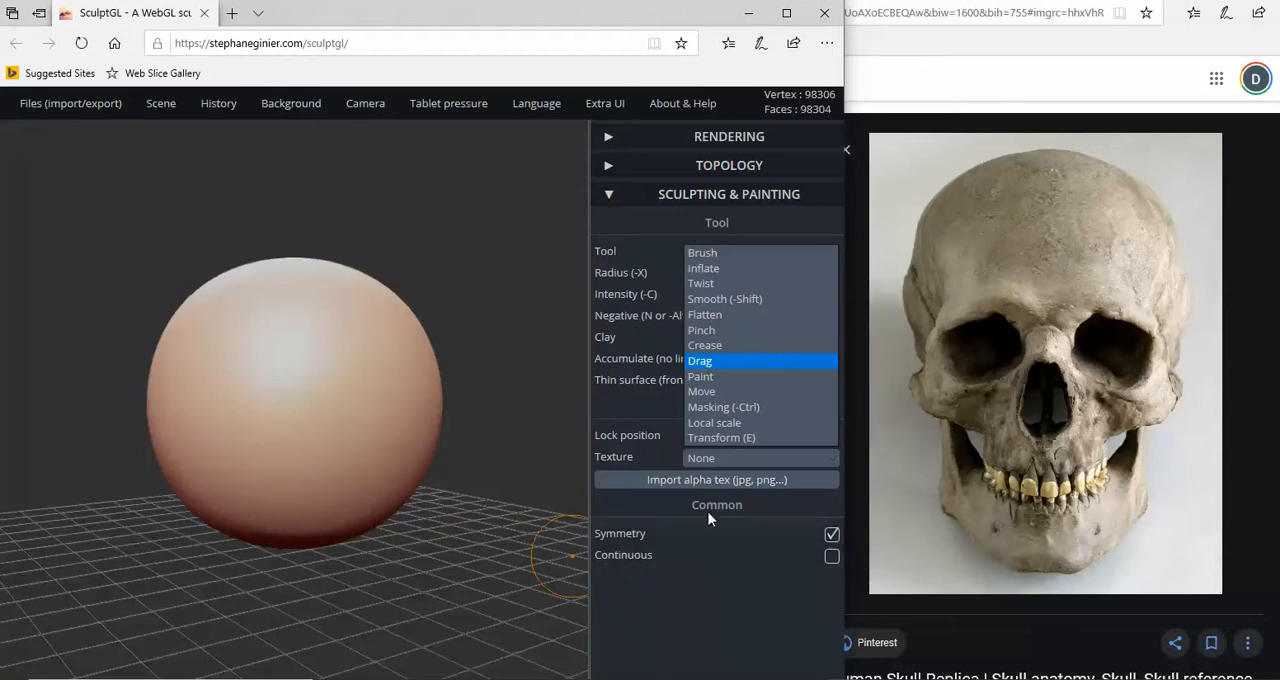
left_click(712, 555)
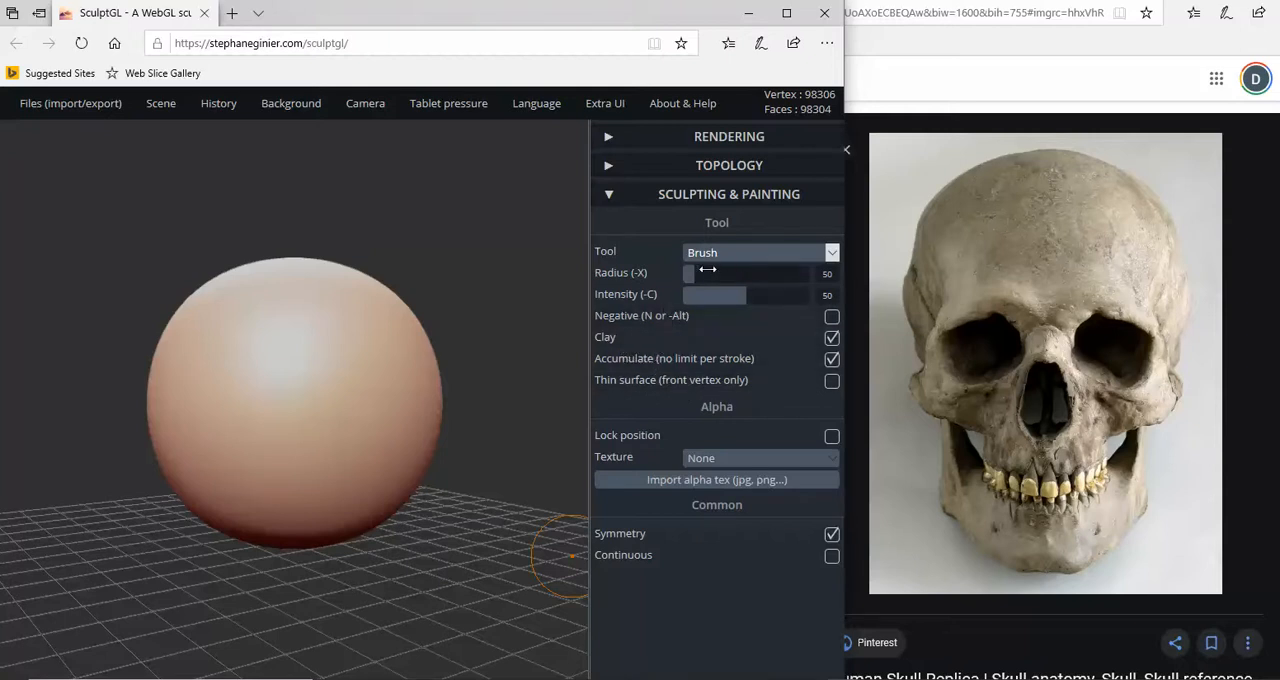
left_click_drag(697, 272, 726, 274)
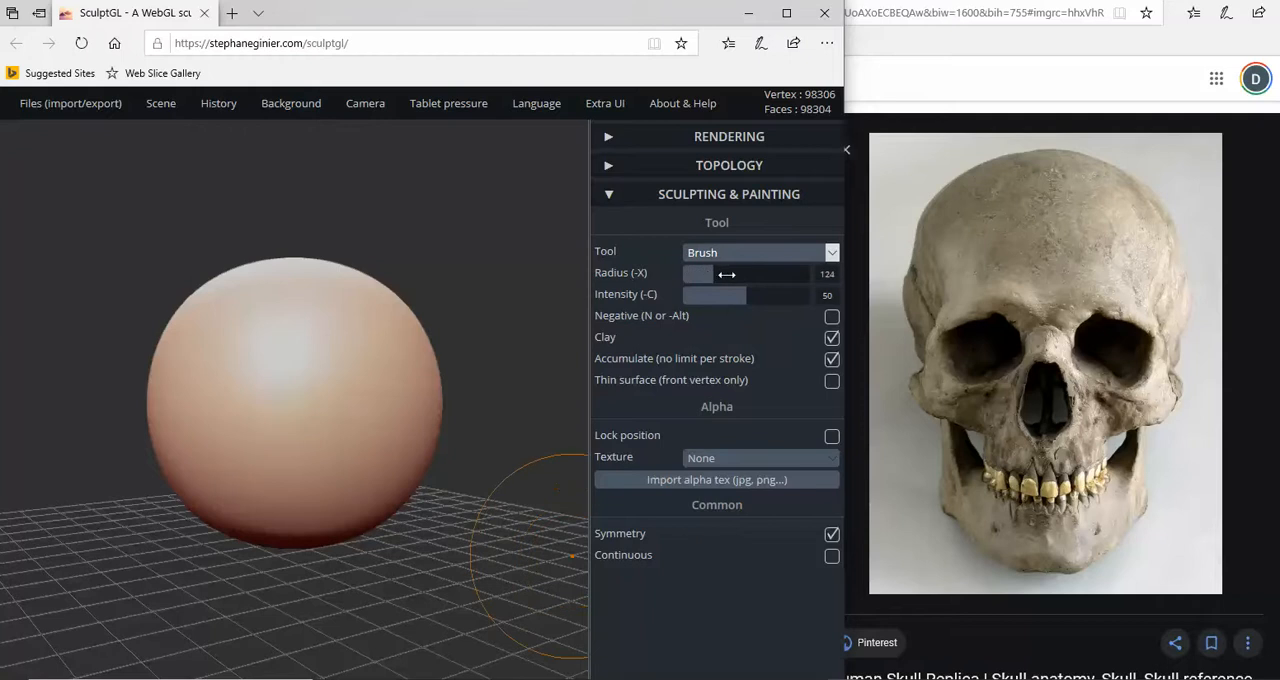
left_click(834, 258)
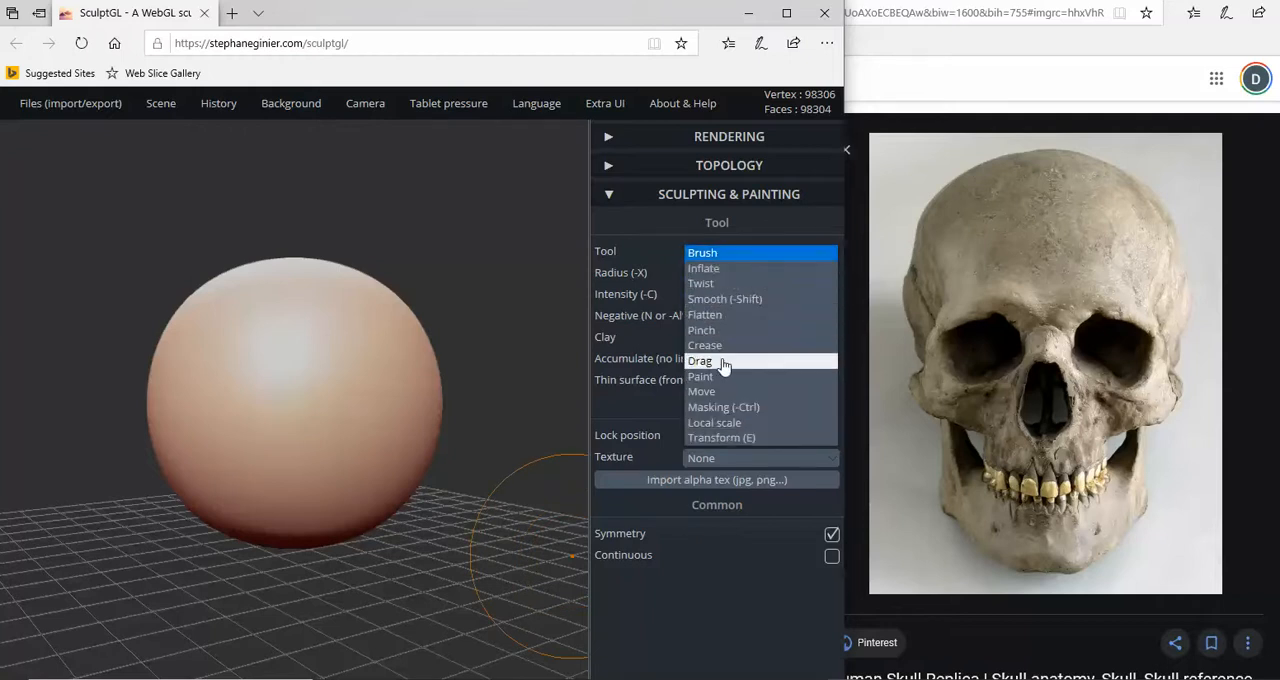
left_click(723, 362)
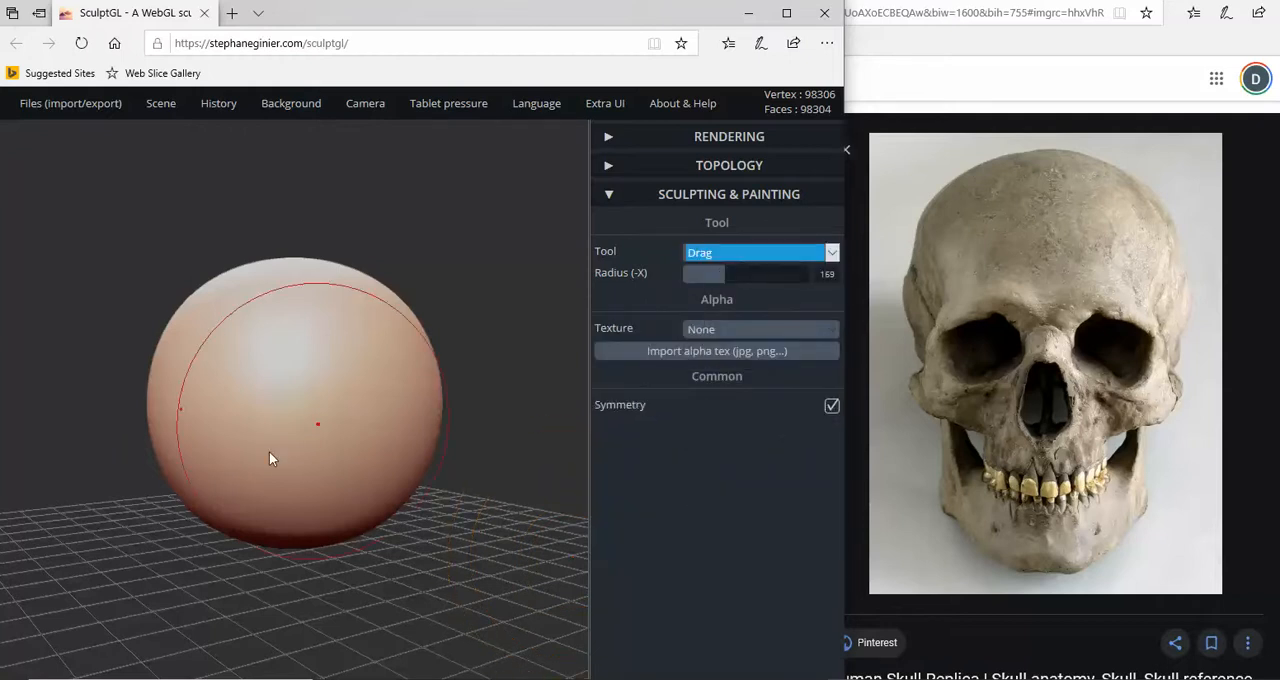
left_click(726, 272)
left_click_drag(727, 268, 708, 268)
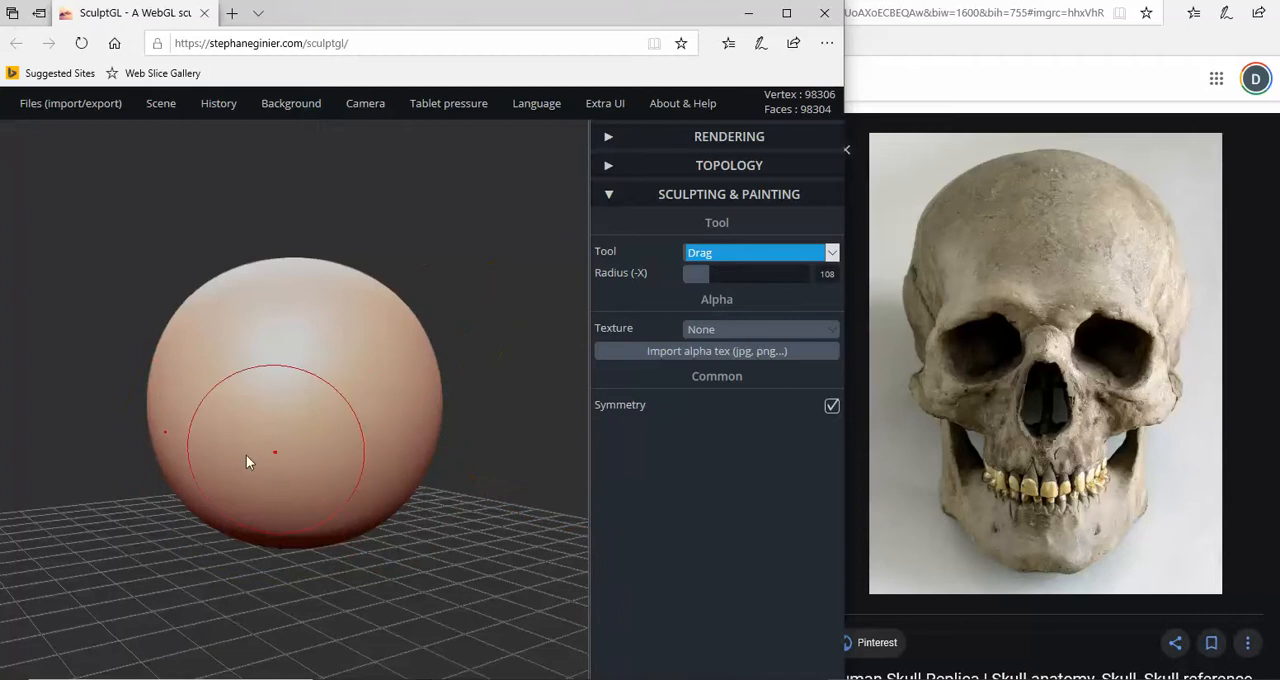
- Pull the lower front of the sphere down and forward symmetrically with the Drag tool to form a rough face and jaw
mouse_move(229, 466)
left_mouse_down()
mouse_move(188, 494)
mouse_move(164, 555)
left_mouse_up()
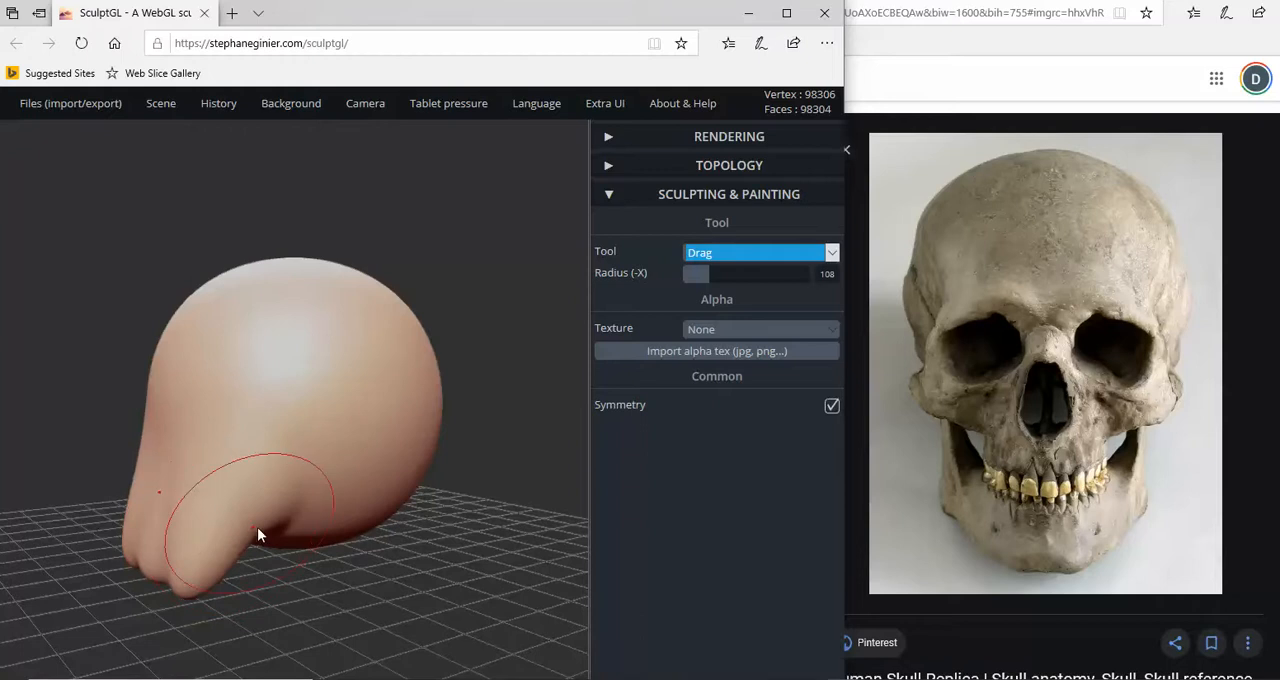
mouse_move(268, 520)
left_mouse_down()
mouse_move(252, 556)
mouse_move(350, 538)
mouse_move(437, 547)
mouse_move(309, 503)
mouse_move(274, 529)
mouse_move(146, 494)
left_mouse_up()
left_click_drag(308, 488, 306, 514)
scroll(296, 355, "down", 3)
scroll(297, 351, "down", 1)
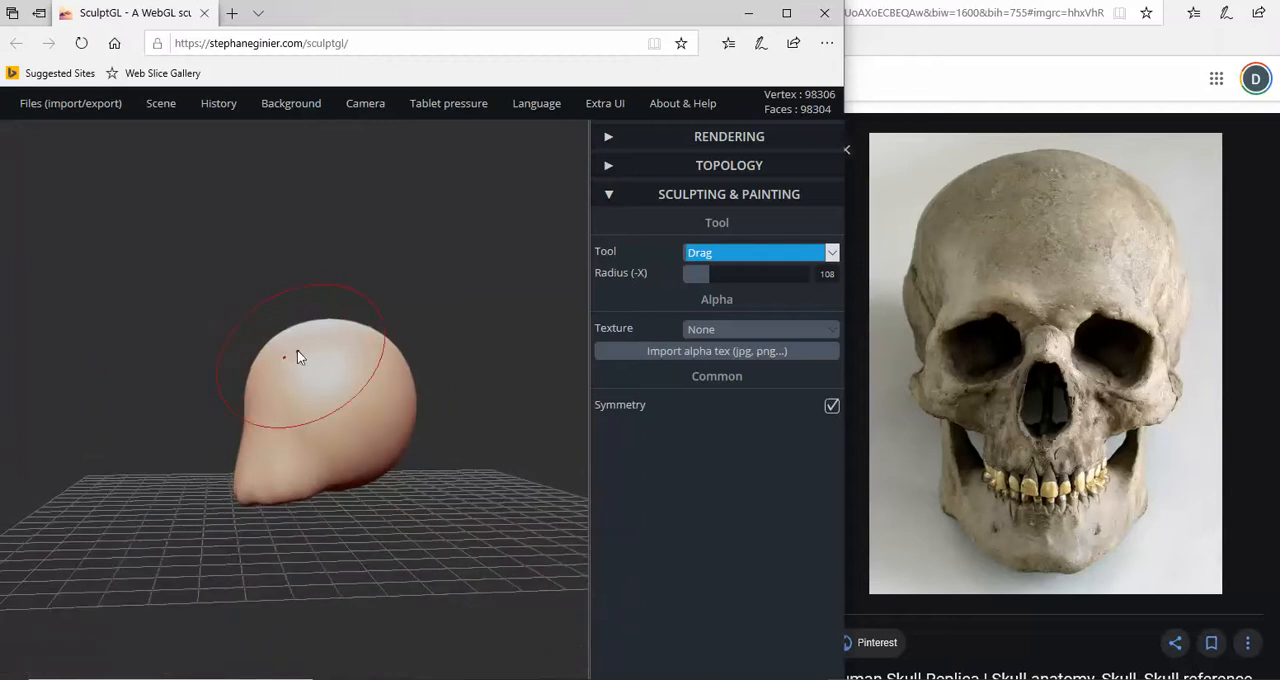
- Pull the forehead and crown upward to fill out the cranium, and push up the underside at the back of the head
left_click_drag(283, 335, 280, 328)
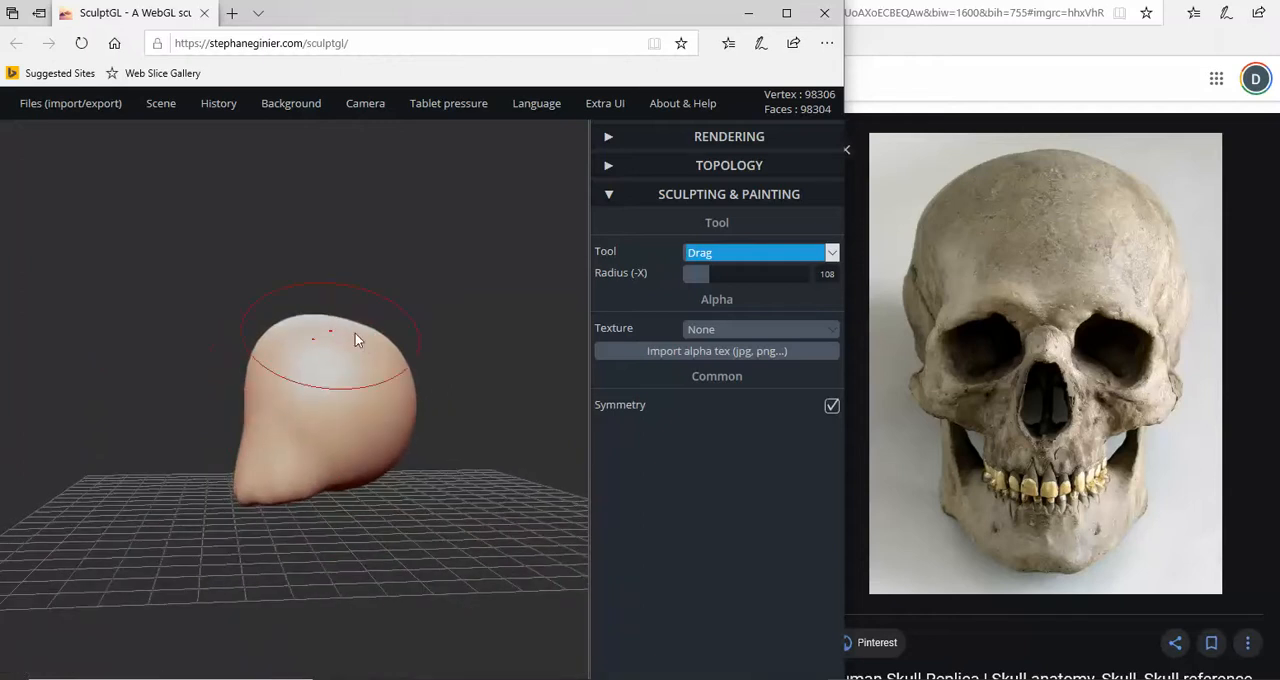
left_click_drag(358, 333, 369, 321)
mouse_move(374, 457)
right_mouse_down()
mouse_move(274, 500)
mouse_move(157, 491)
right_mouse_up()
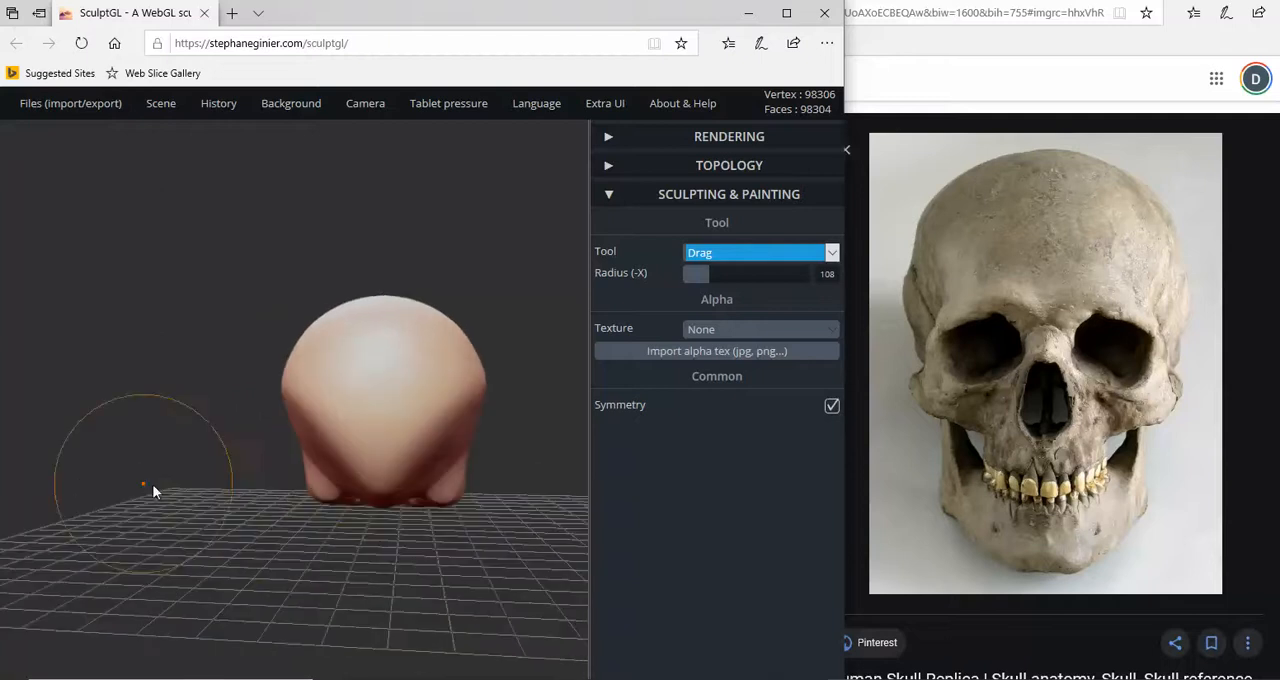
mouse_move(380, 497)
left_mouse_down()
mouse_move(381, 465)
mouse_move(377, 486)
left_mouse_up()
- Pull the sides of the jaw inward and down to narrow it, and reshape the sides of the cranium at the temples
mouse_move(377, 486)
right_mouse_down()
mouse_move(251, 506)
mouse_move(23, 508)
mouse_move(283, 511)
right_mouse_up()
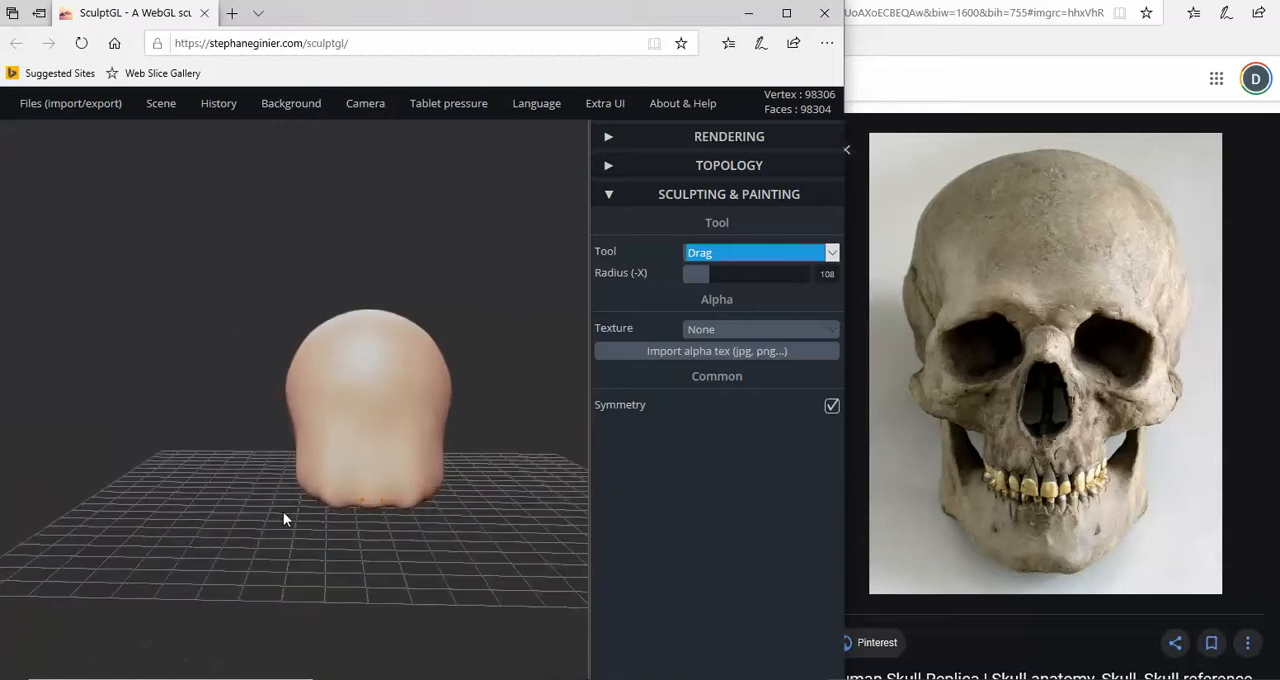
mouse_move(302, 481)
left_mouse_down()
mouse_move(320, 484)
mouse_move(327, 510)
left_mouse_up()
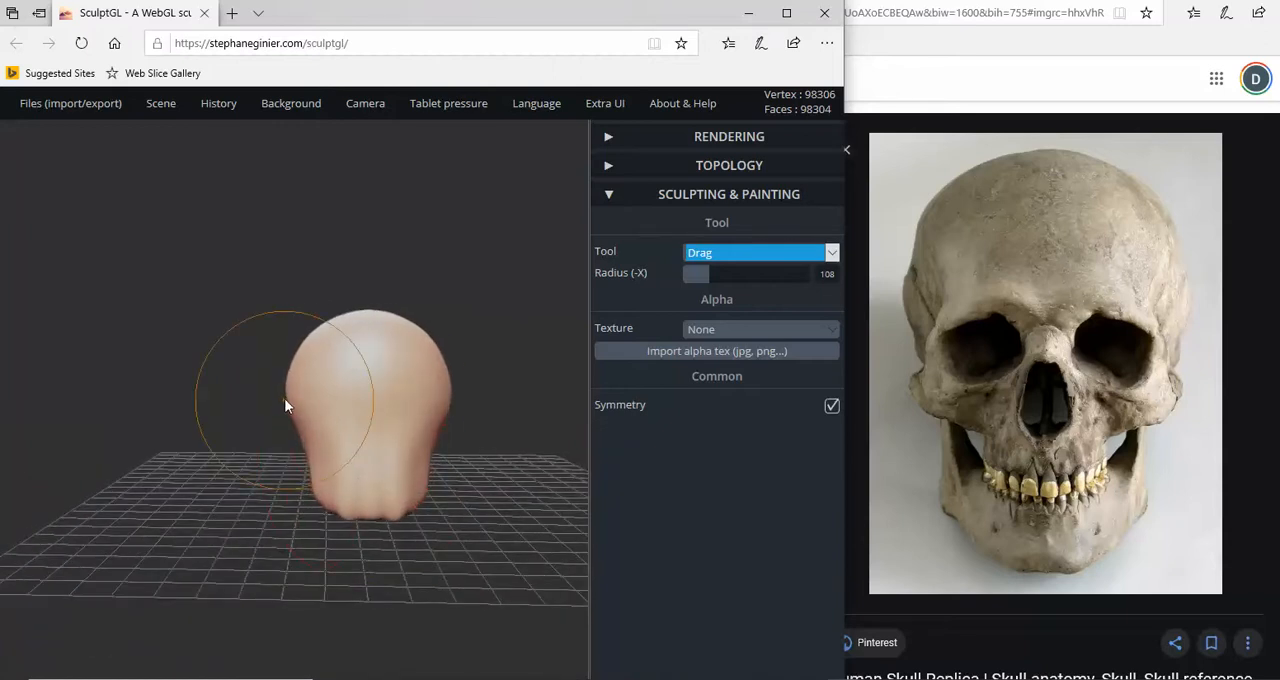
left_click_drag(284, 398, 292, 374)
right_click_drag(370, 442, 122, 435)
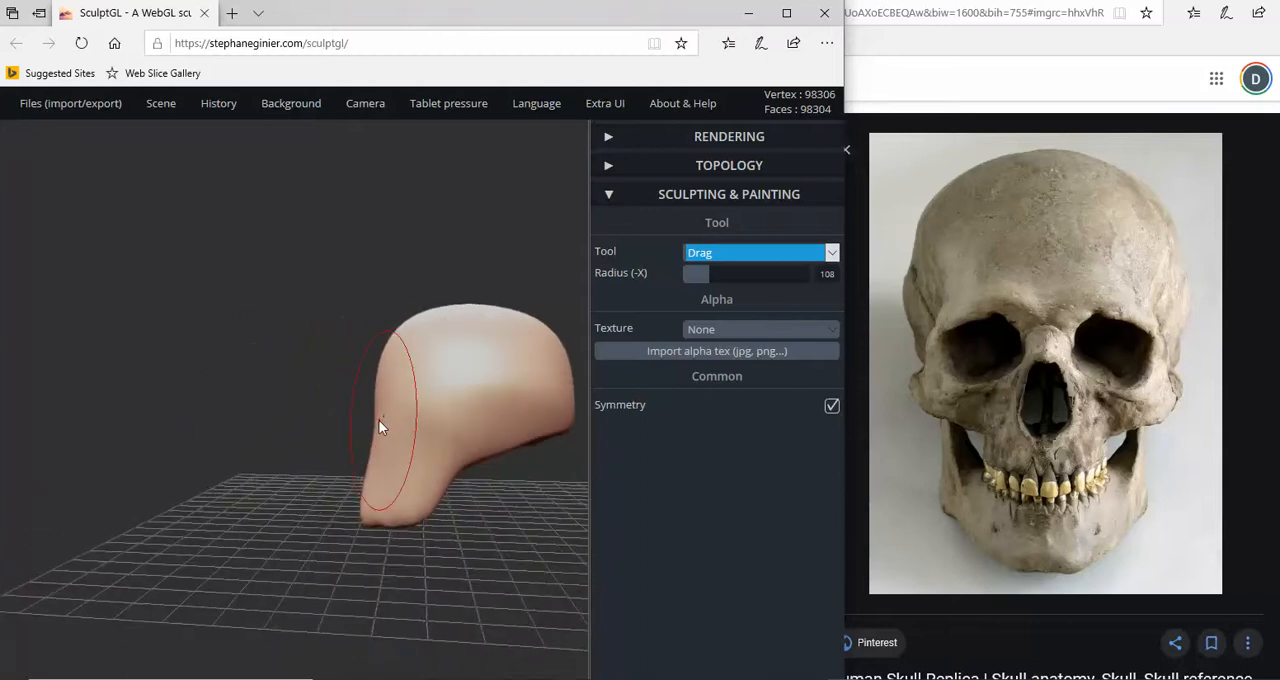
- Push the front of the face and the sides of the cranium inward with the Drag tool to narrow the head
left_click_drag(379, 420, 371, 421)
scroll(351, 482, "down", 1)
mouse_move(351, 490)
right_mouse_down()
mouse_move(366, 509)
mouse_move(543, 517)
mouse_move(406, 526)
mouse_move(481, 583)
mouse_move(477, 612)
mouse_move(443, 571)
mouse_move(451, 597)
right_mouse_up()
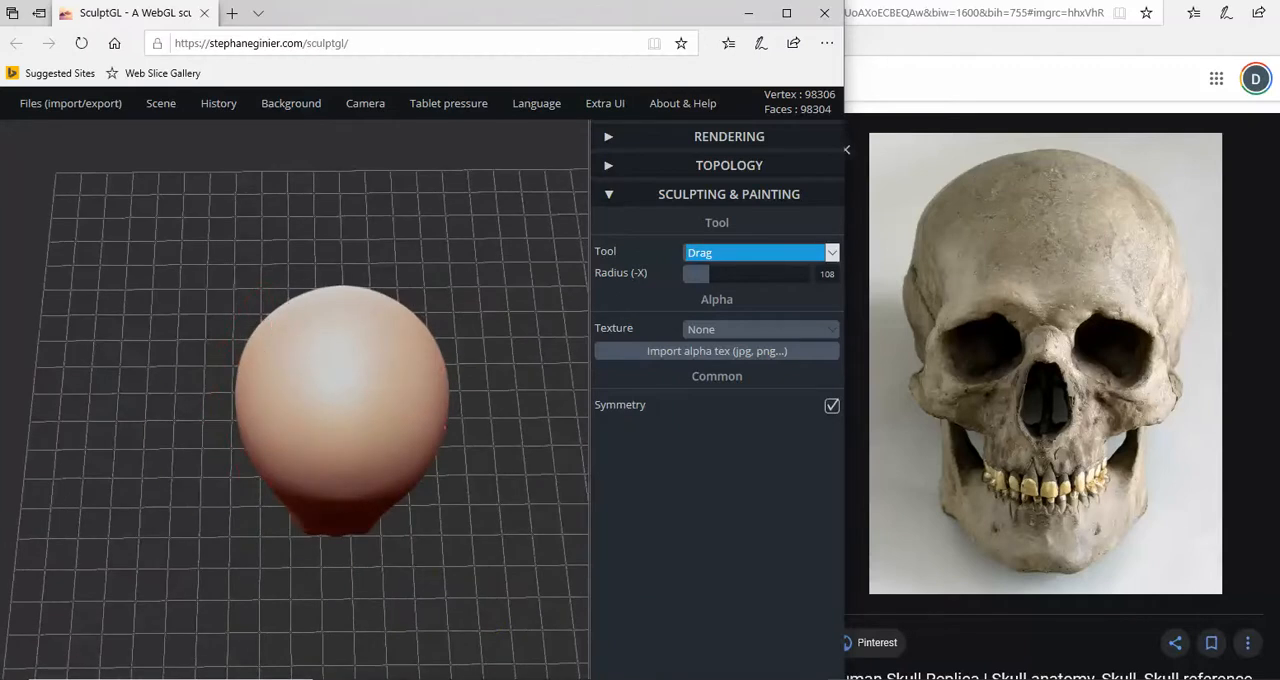
left_click_drag(242, 431, 254, 424)
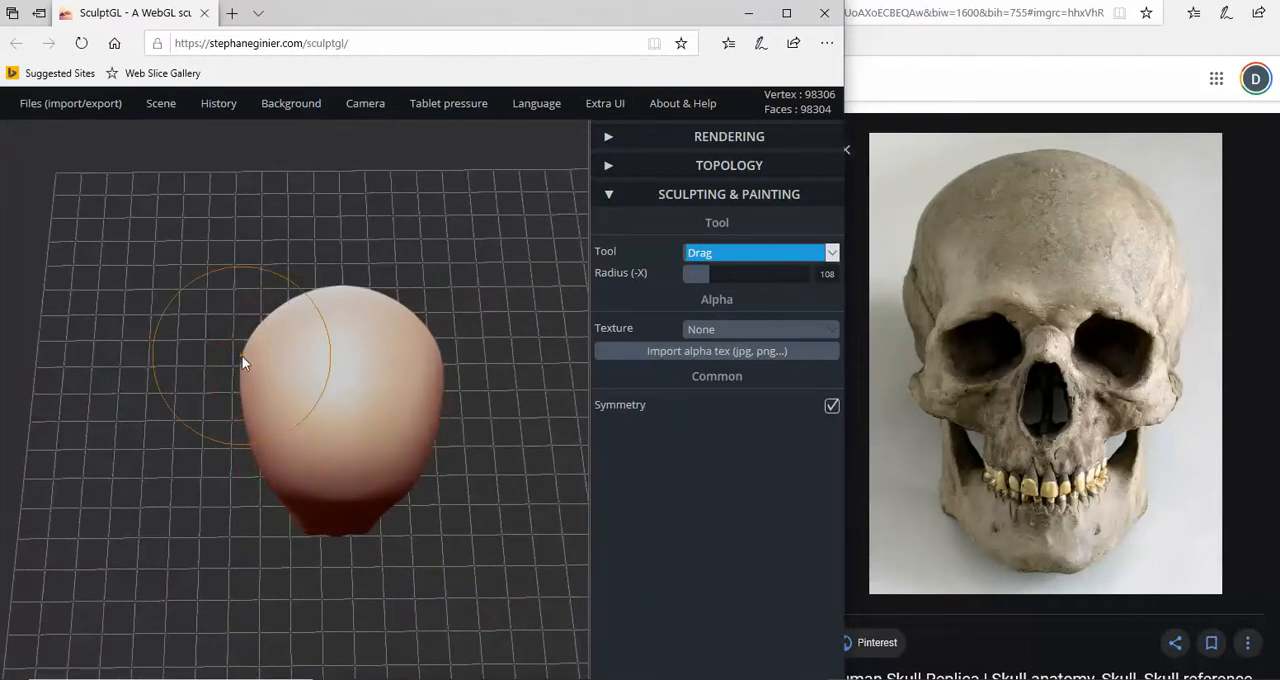
right_click_drag(216, 472, 228, 368)
left_click_drag(228, 361, 230, 358)
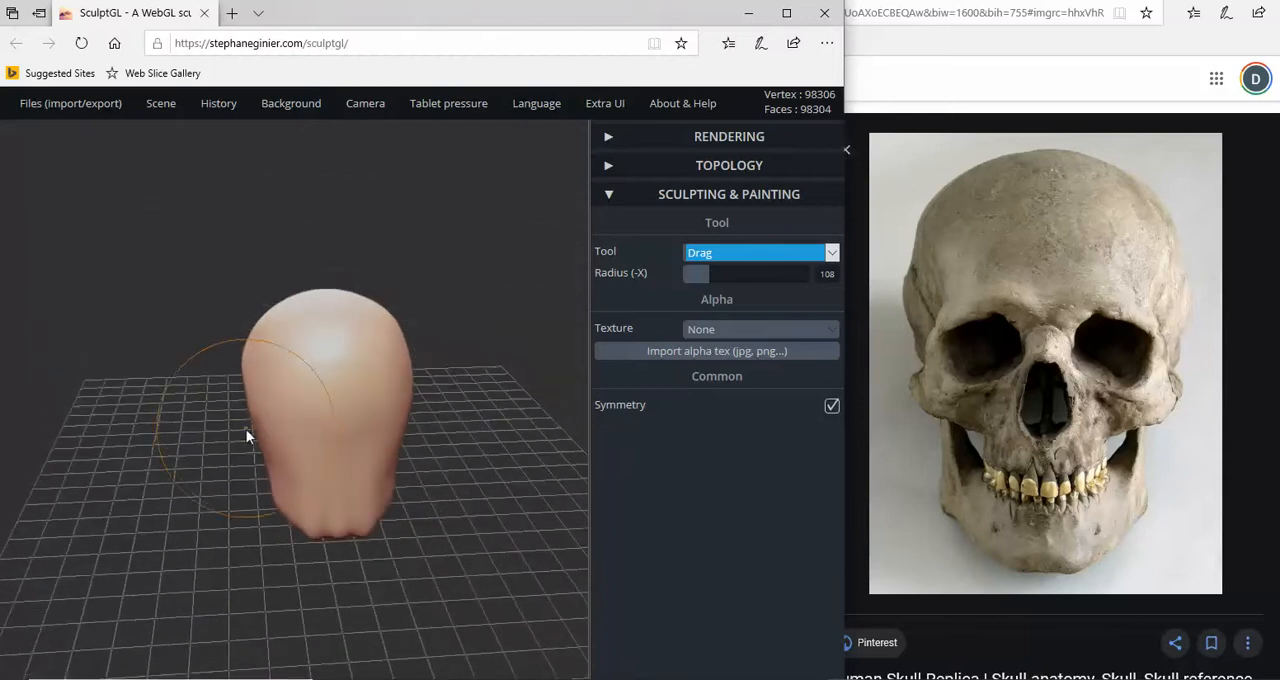
left_click_drag(240, 467, 222, 457)
right_click_drag(222, 463, 234, 449)
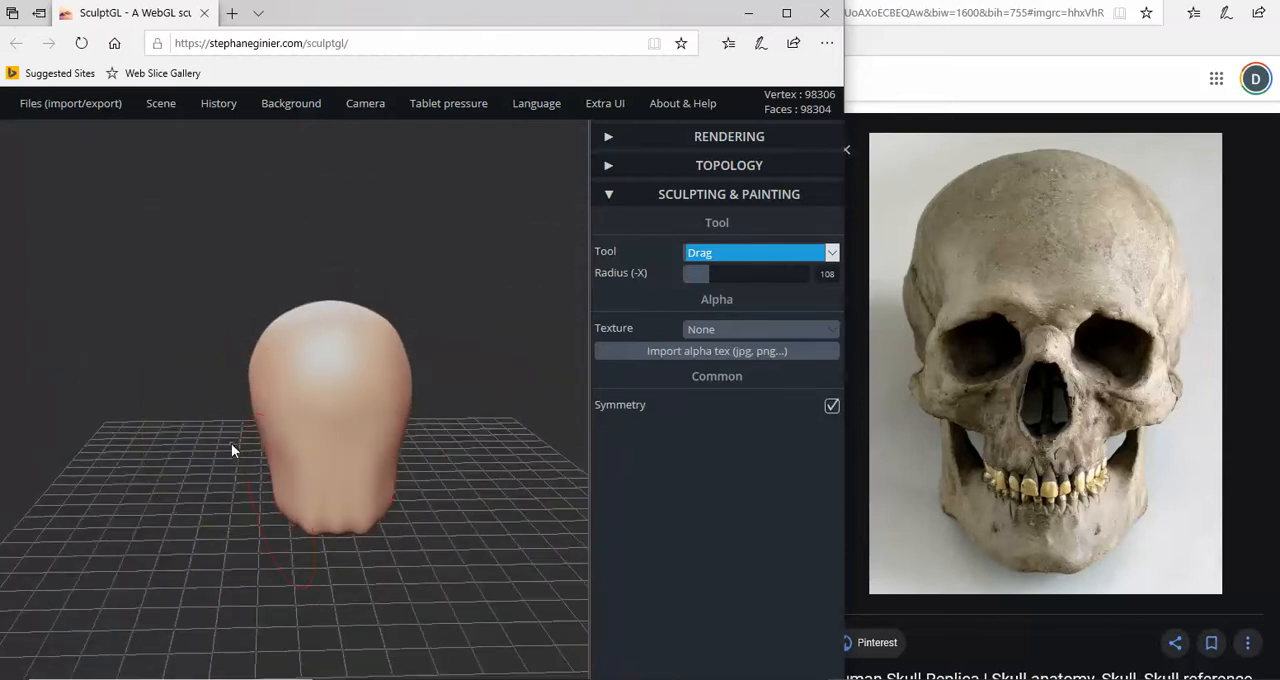
right_click_drag(277, 506, 434, 517)
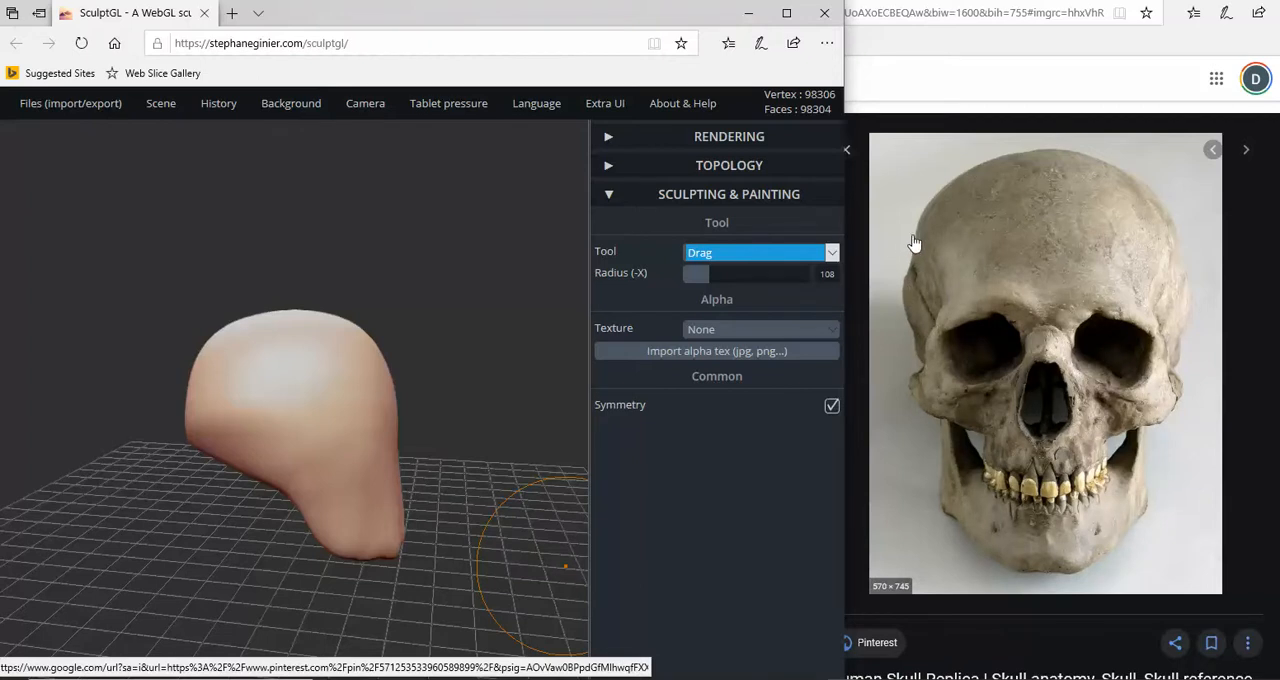
left_click(912, 395)
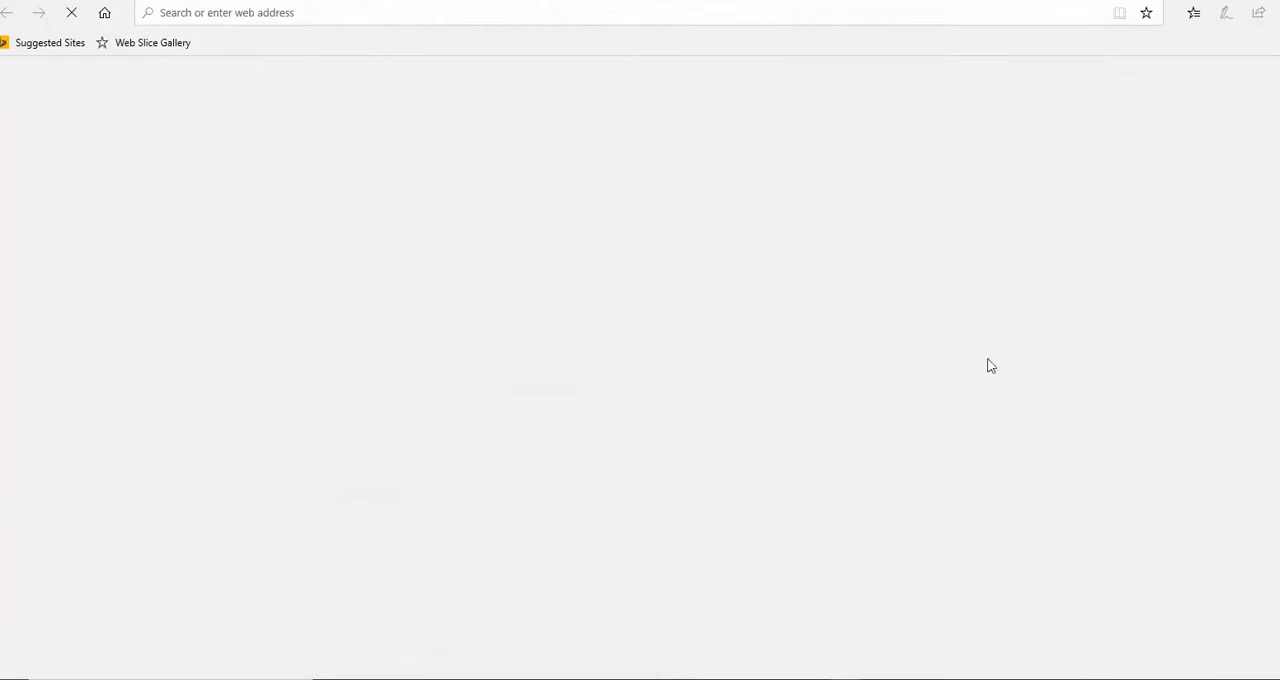
key("ctrl+w")
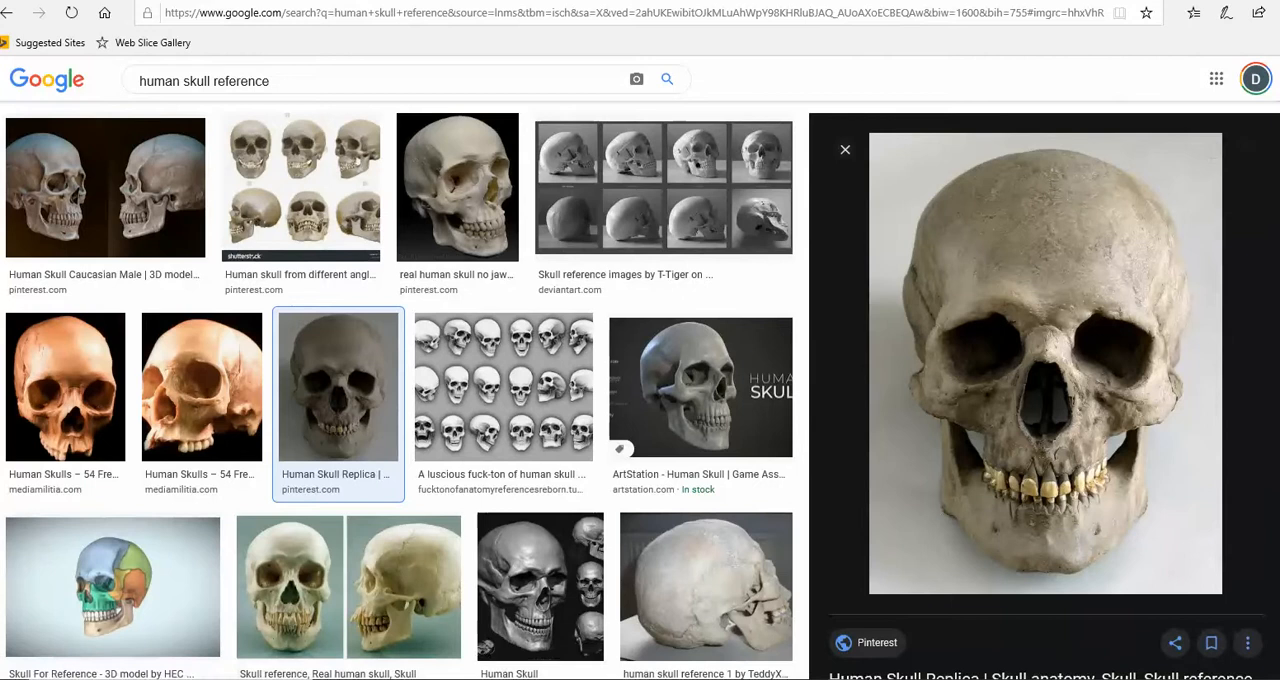
left_click(910, 665)
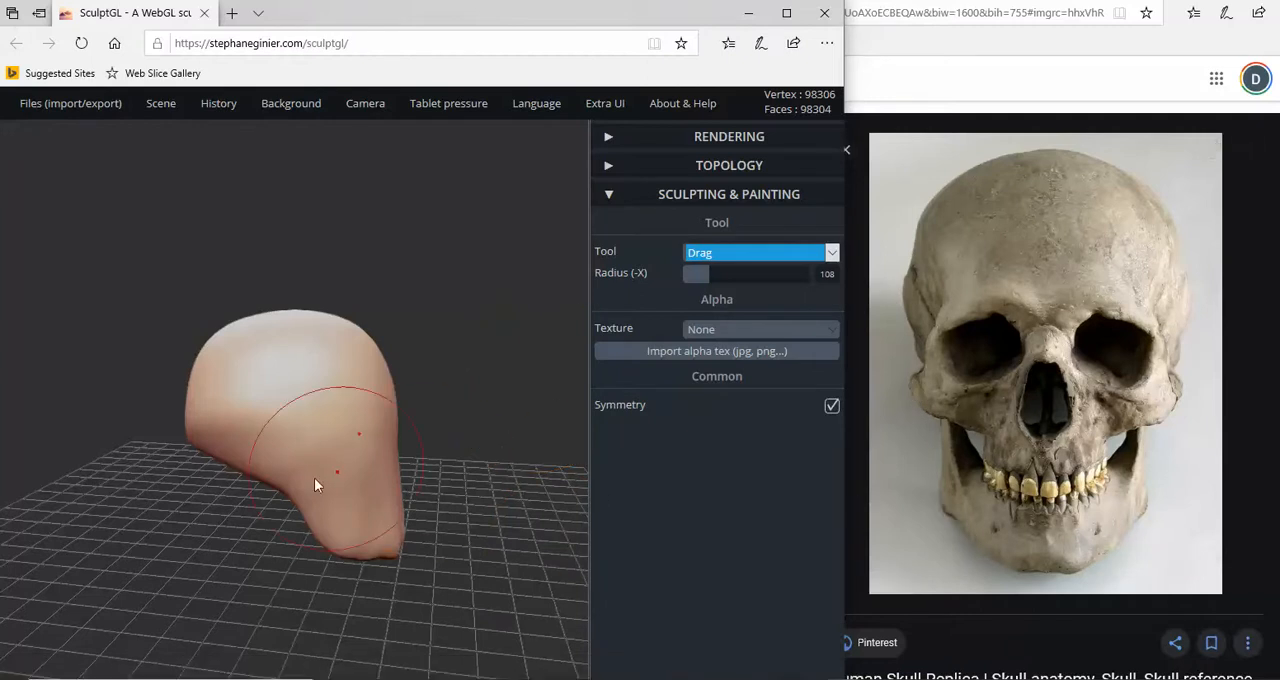
- Pull the rear underside of the jaw down and back to fill out the jaw's angle
mouse_move(318, 530)
left_mouse_down()
mouse_move(303, 531)
mouse_move(306, 551)
mouse_move(295, 538)
mouse_move(323, 548)
left_mouse_up()
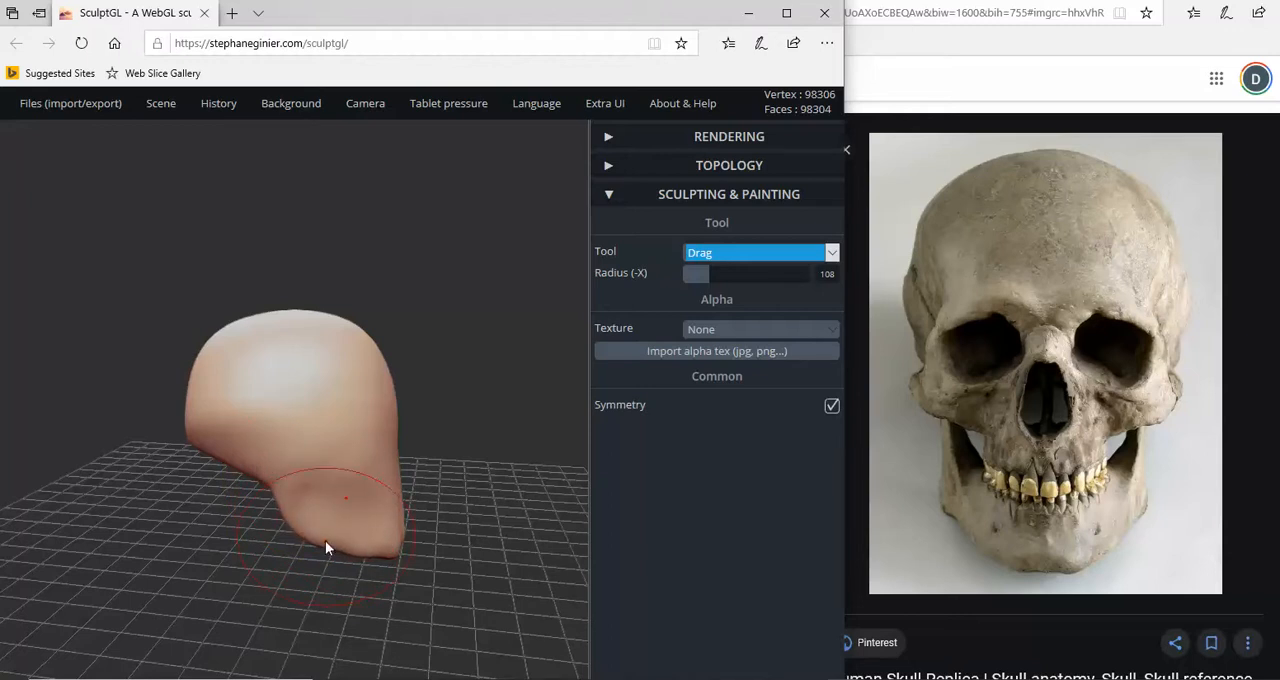
right_click_drag(325, 548, 420, 520)
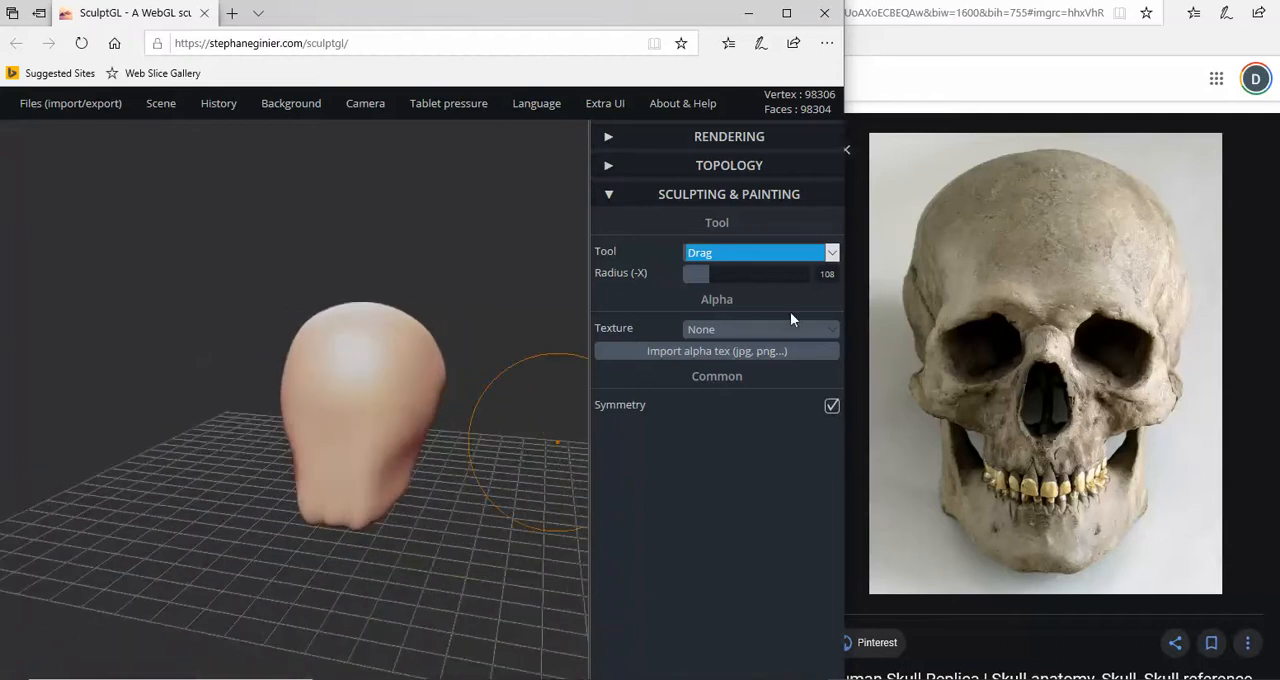
- Switch to the Brush tool for the front of the face and set its radius to 24
left_click(833, 256)
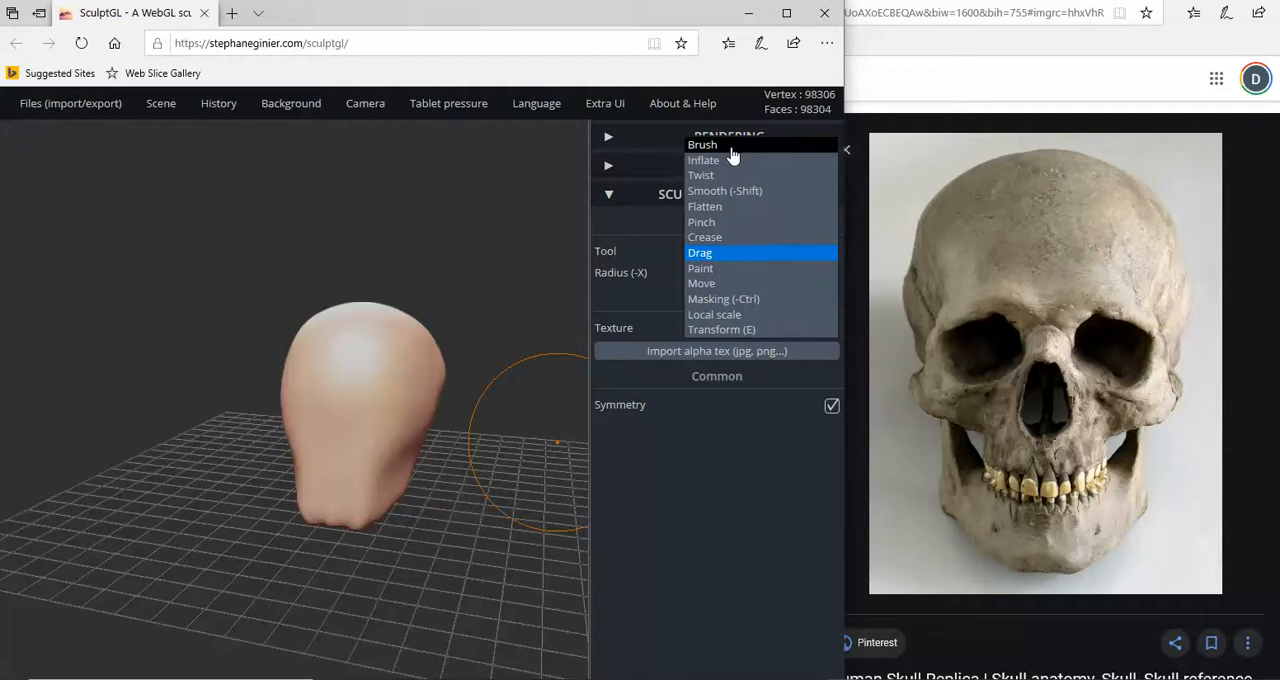
left_click(743, 455)
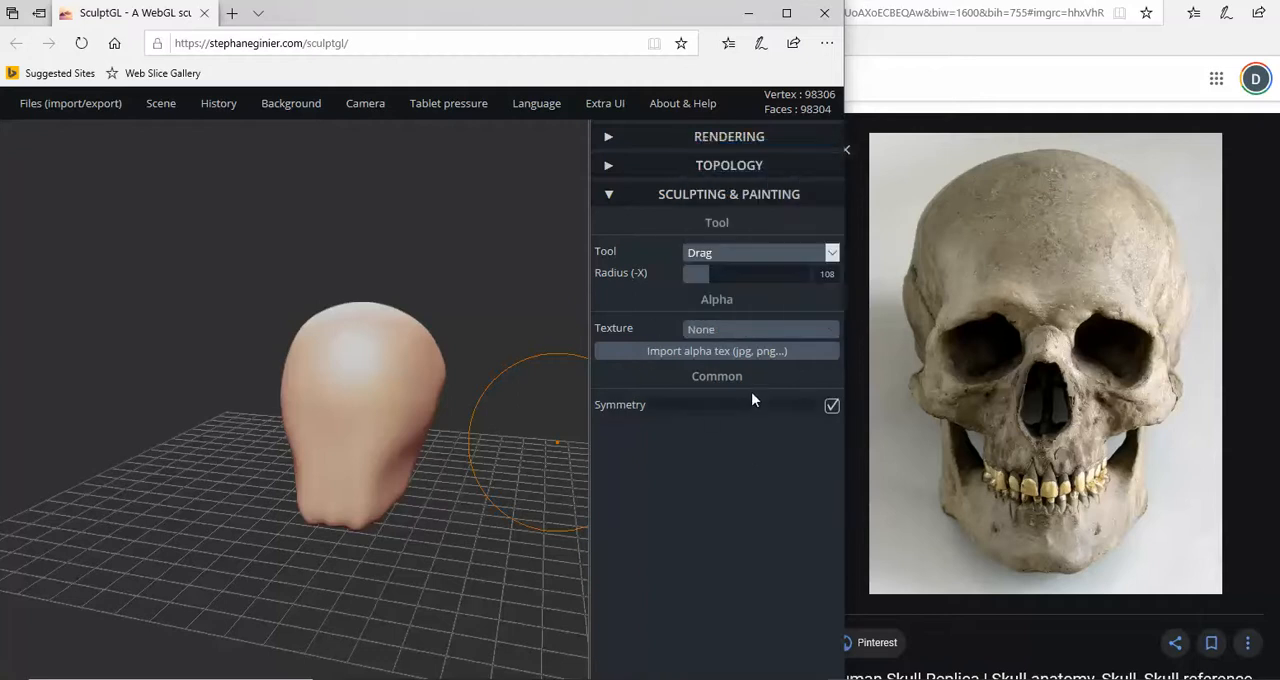
left_click(772, 259)
left_click(738, 155)
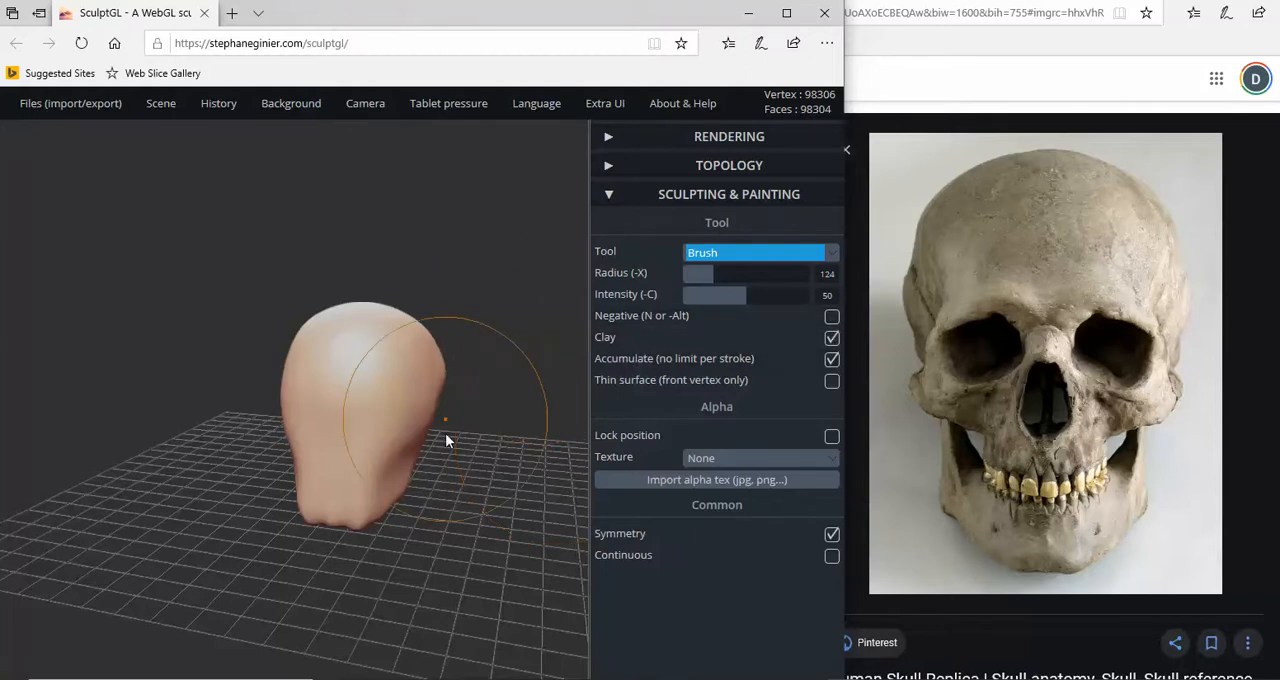
left_click_drag(449, 437, 497, 510)
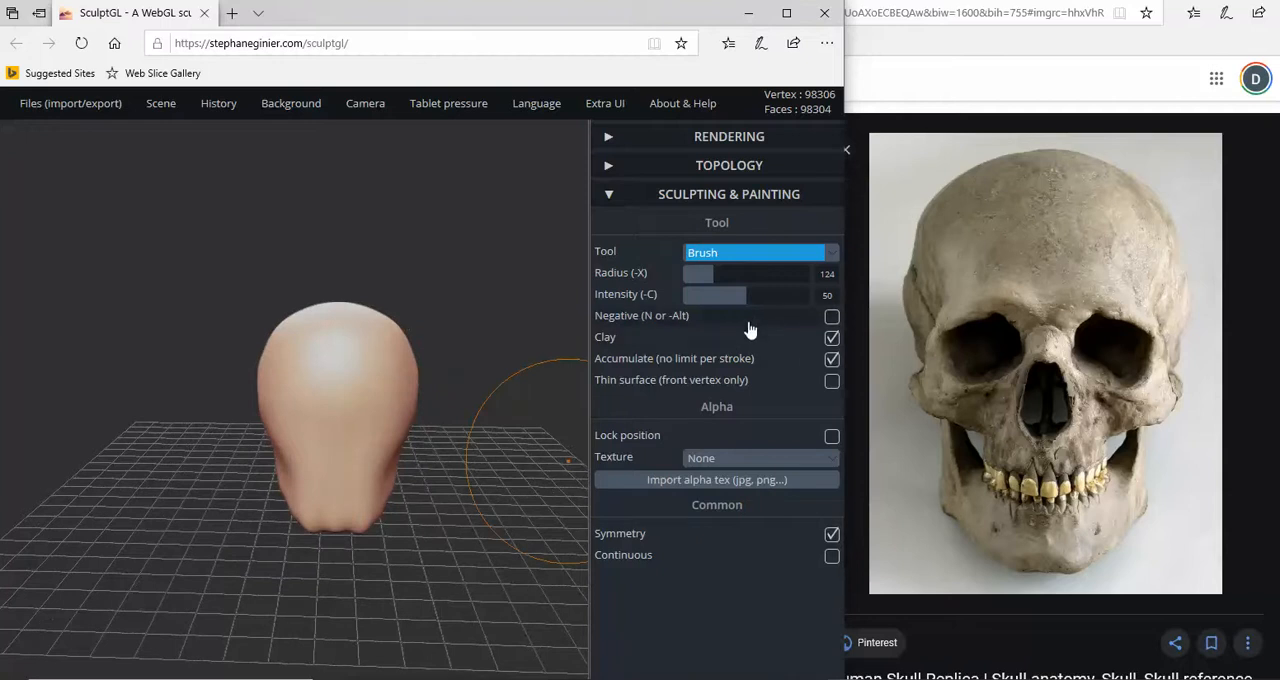
left_click_drag(719, 277, 688, 278)
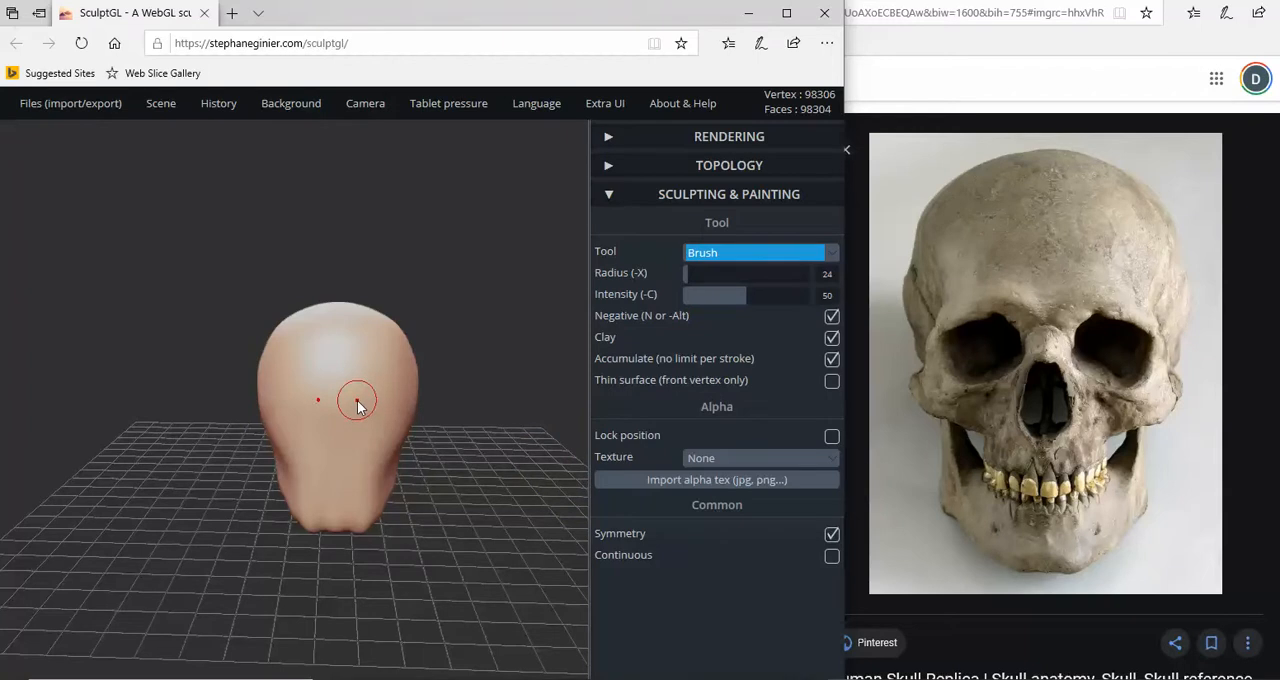
- Carve two symmetrical eye sockets into the front of the face with the negative clay Brush
mouse_move(357, 402)
left_mouse_down("alt")
mouse_move(379, 400)
mouse_move(367, 401)
left_mouse_up("alt")
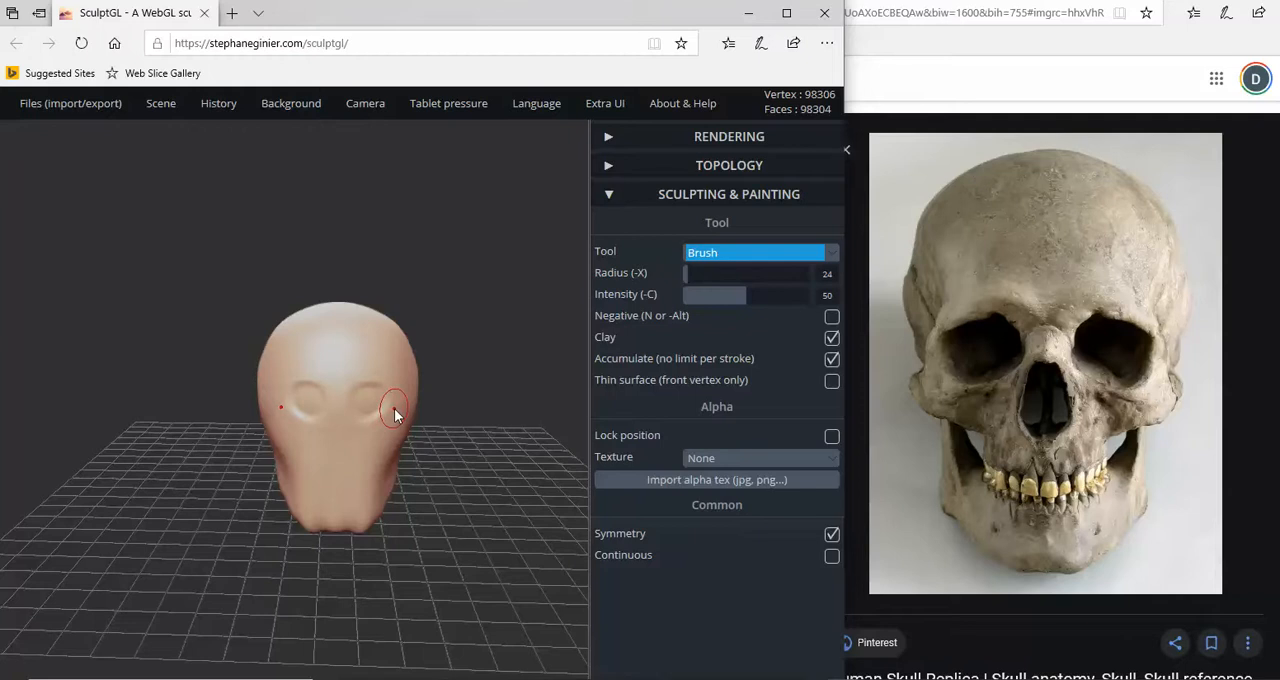
key("ctrl")
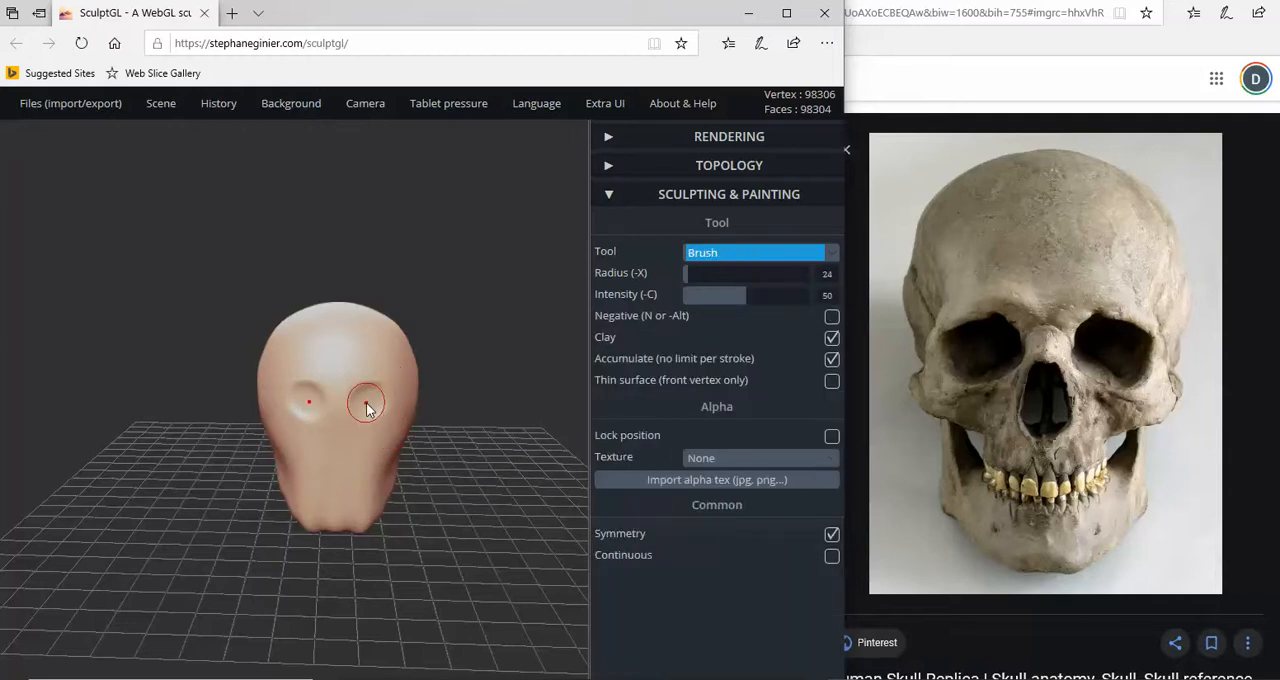
left_click_drag(367, 408, 370, 406, "alt")
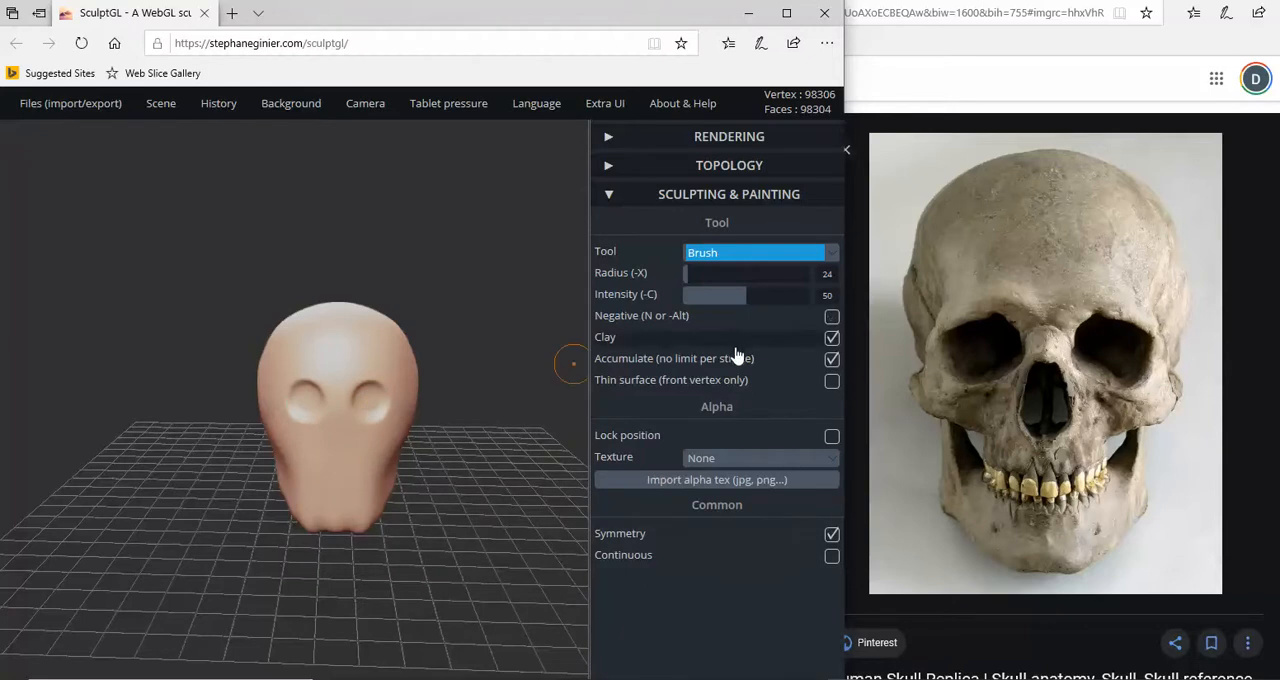
- Turn off Clay, then deepen and widen both eye sockets with the negative Brush to match the reference skull
left_click(832, 340)
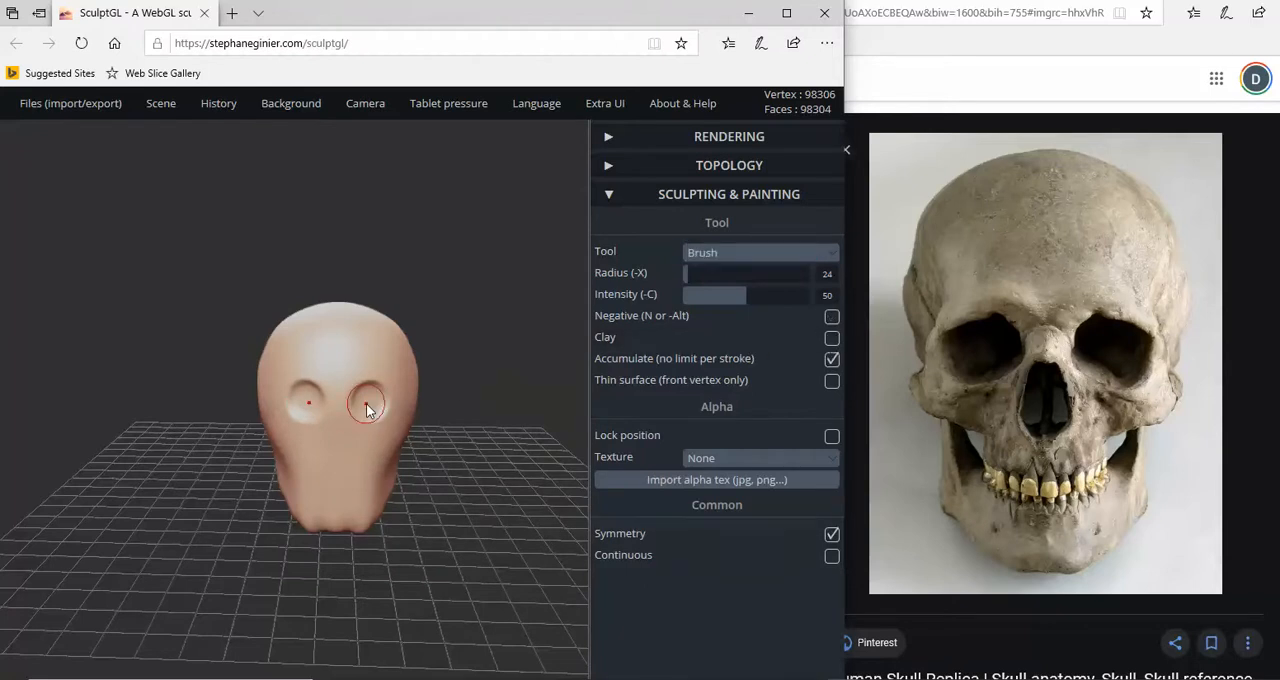
left_click_drag(367, 409, 362, 406)
key("n")
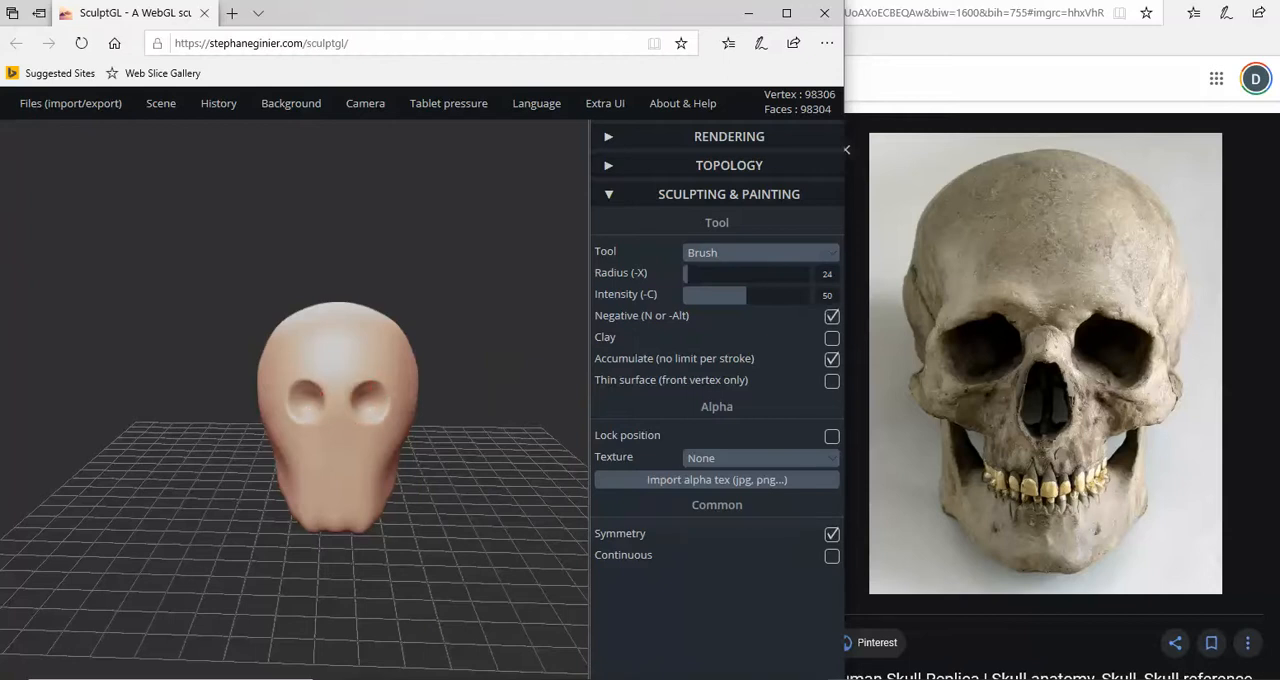
mouse_move(375, 418)
left_mouse_down()
mouse_move(379, 402)
mouse_move(365, 401)
left_mouse_up()
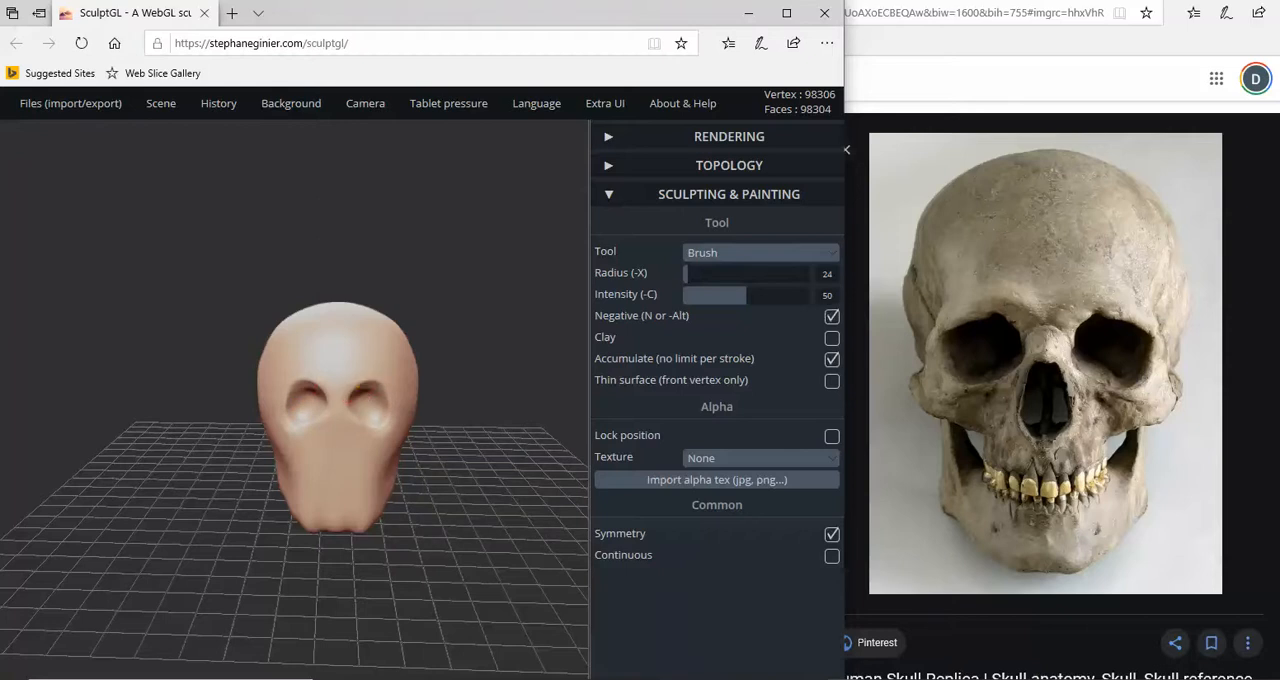
left_click_drag(351, 400, 364, 387)
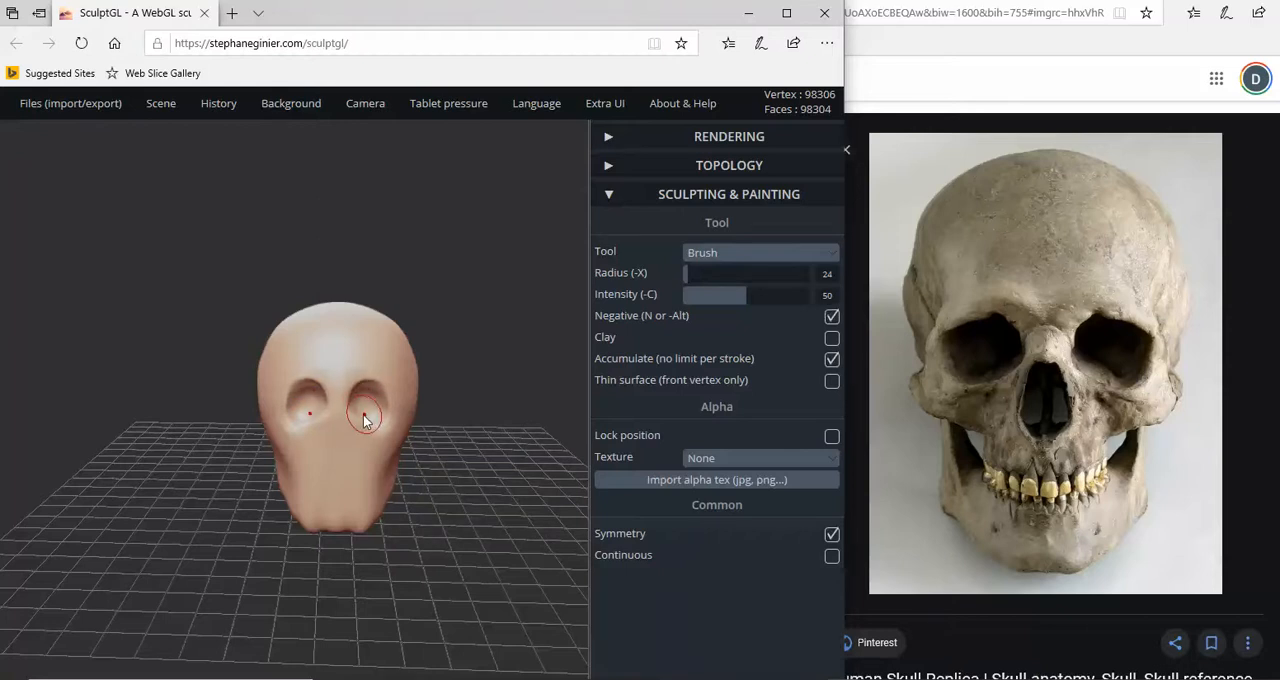
left_click_drag(361, 423, 365, 427)
left_click_drag(290, 398, 287, 400)
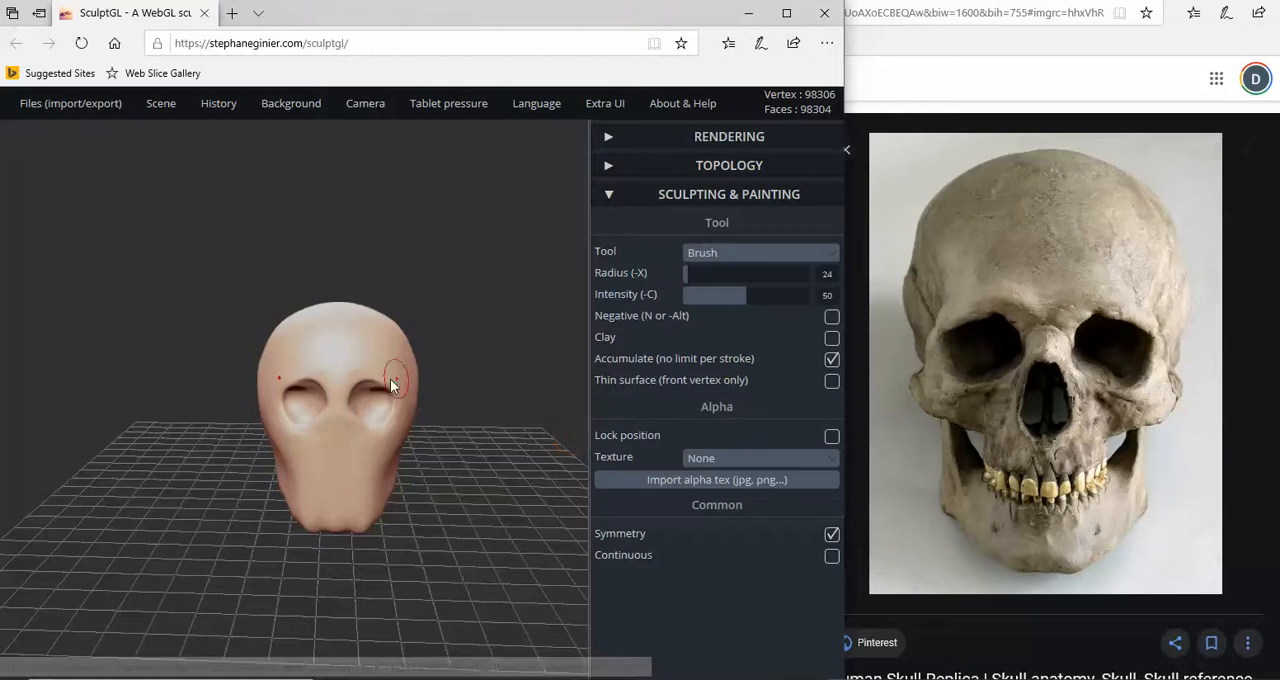
- Build up the inner brow ridges above the sockets and a raised nose bridge between them with the positive Brush
scroll(338, 456, "up", 5)
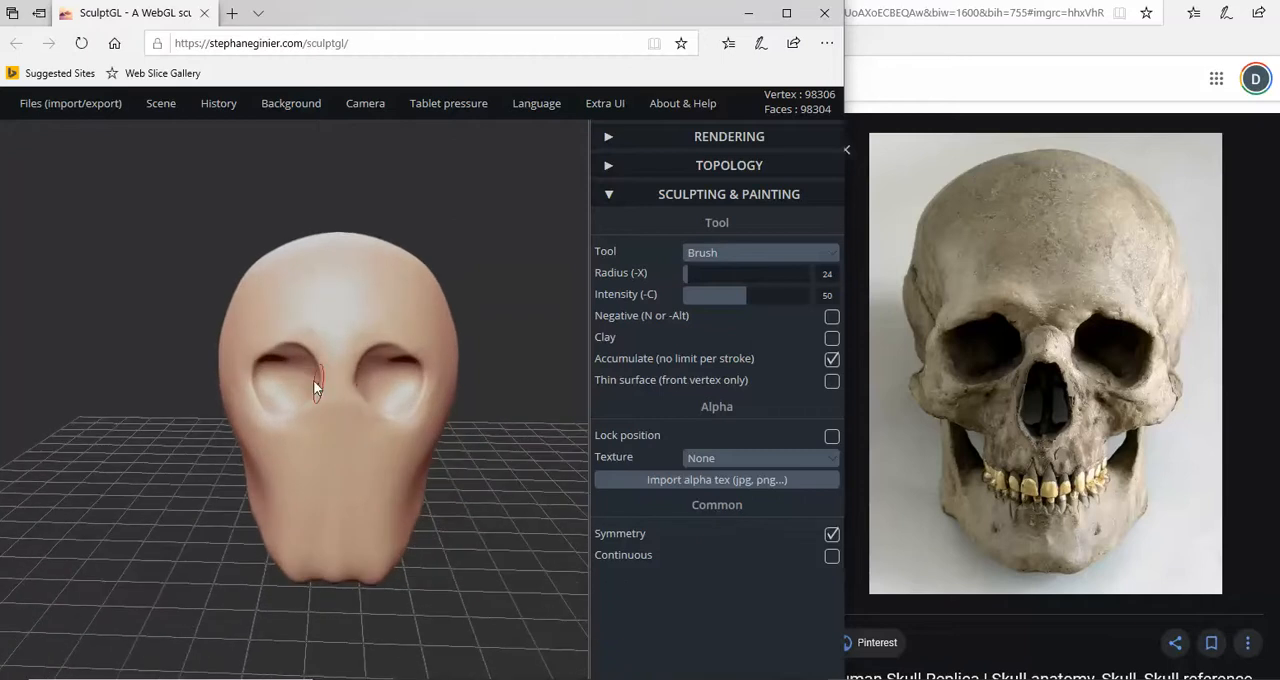
scroll(400, 400, "up", 1)
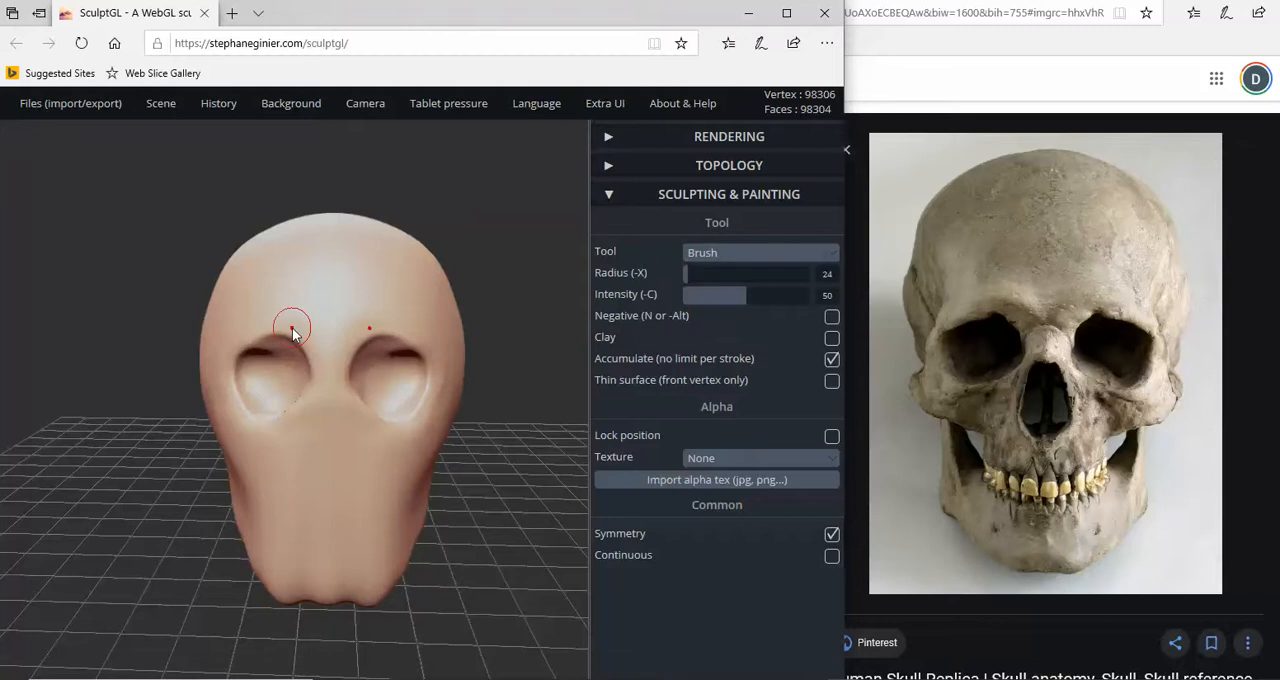
mouse_move(288, 321)
left_mouse_down()
mouse_move(305, 334)
mouse_move(288, 317)
left_mouse_up()
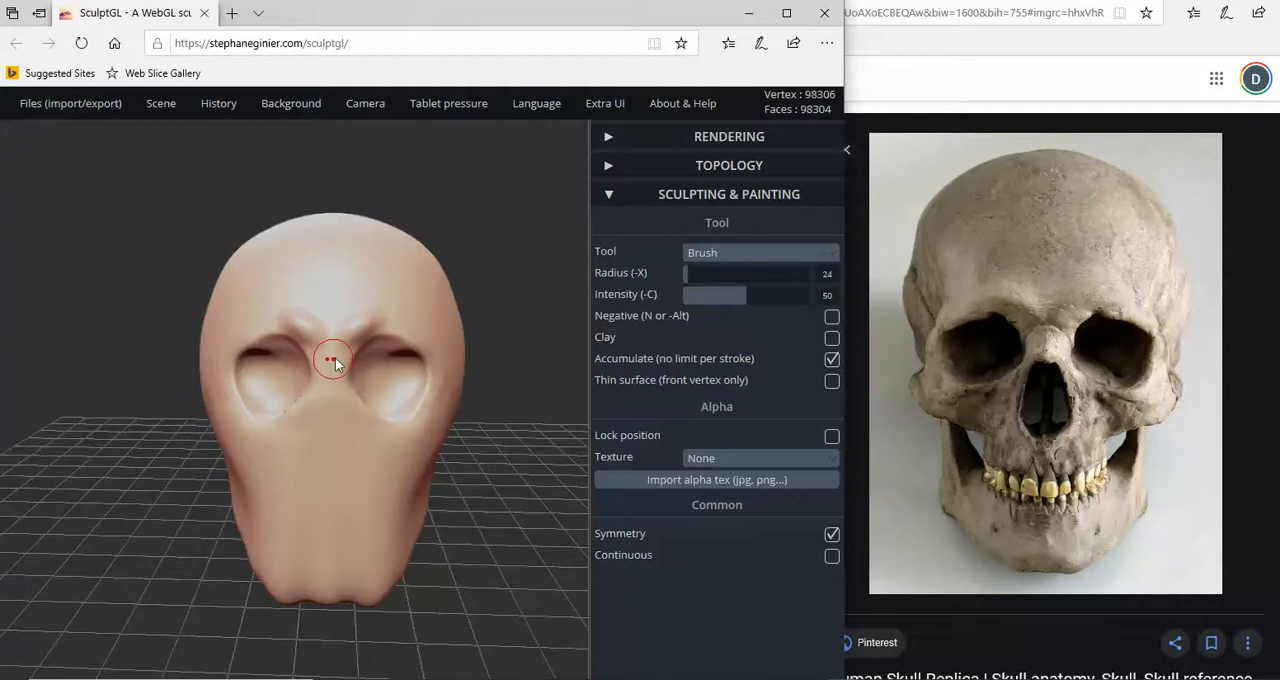
left_click_drag(333, 362, 330, 403)
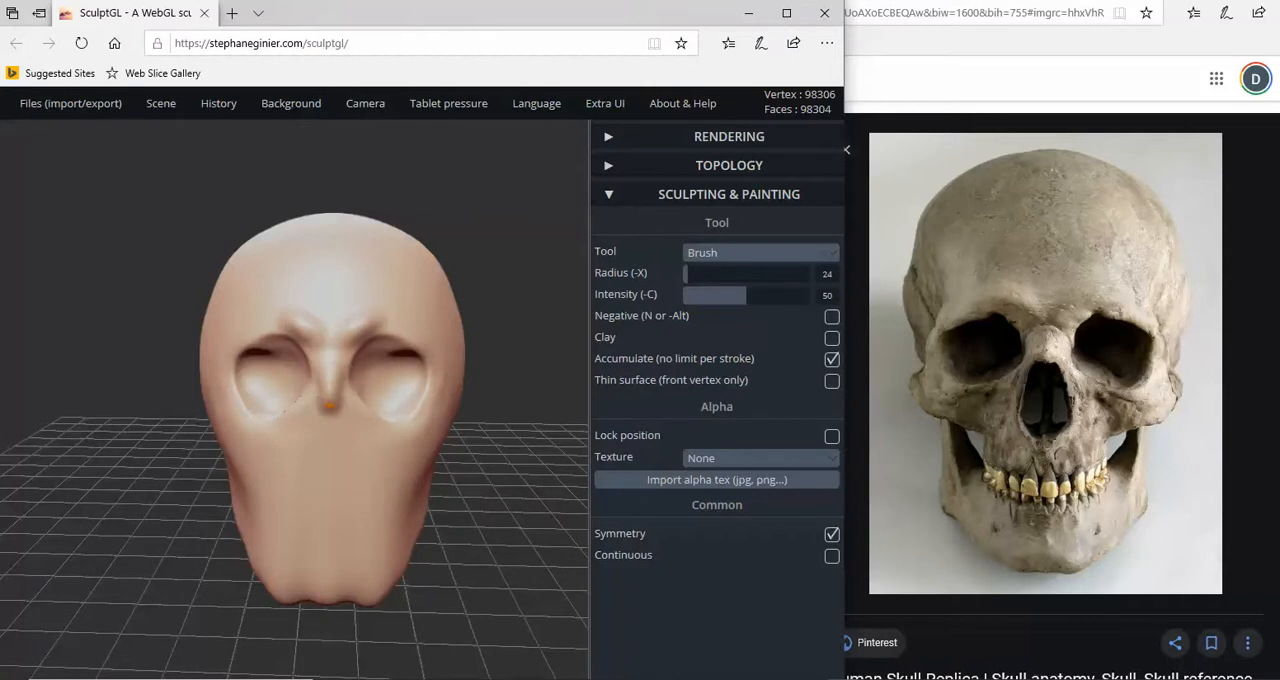
- Carve the nasal cavity below the nose bridge with the negative Brush, widening it toward the upper jaw
mouse_move(426, 457)
right_mouse_down()
mouse_move(187, 450)
mouse_move(522, 450)
right_mouse_up()
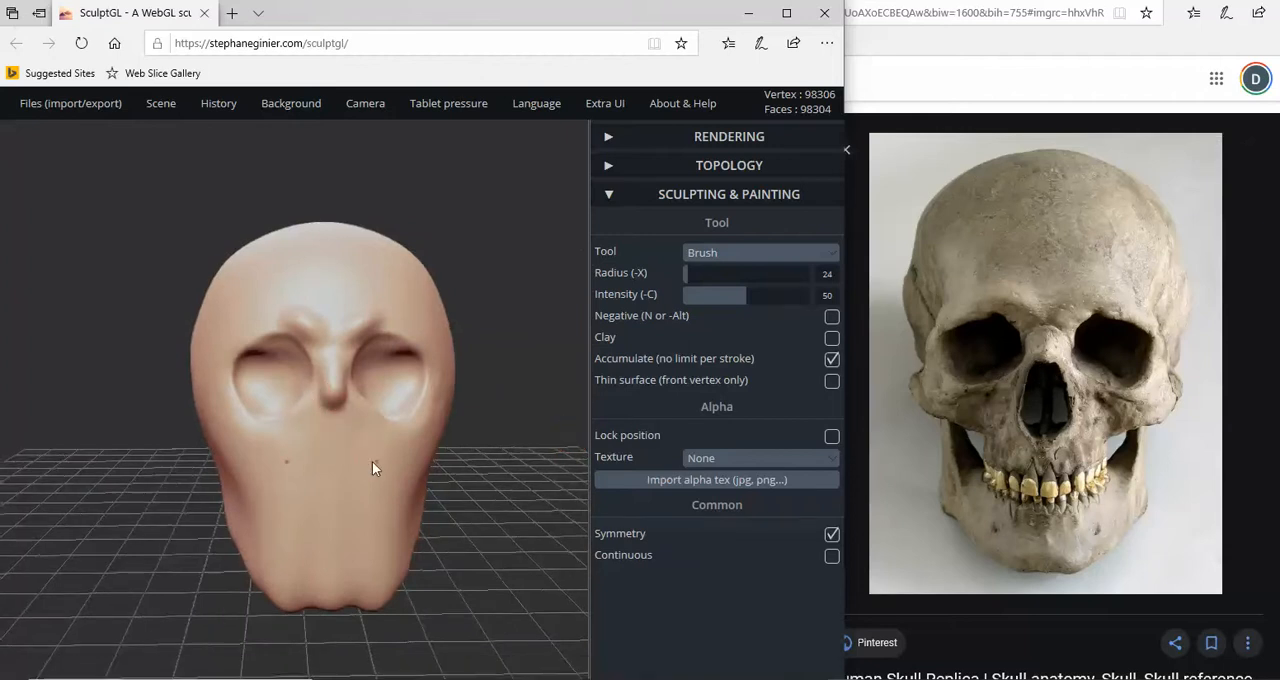
mouse_move(372, 461)
right_mouse_down()
mouse_move(183, 466)
mouse_move(540, 463)
right_mouse_up()
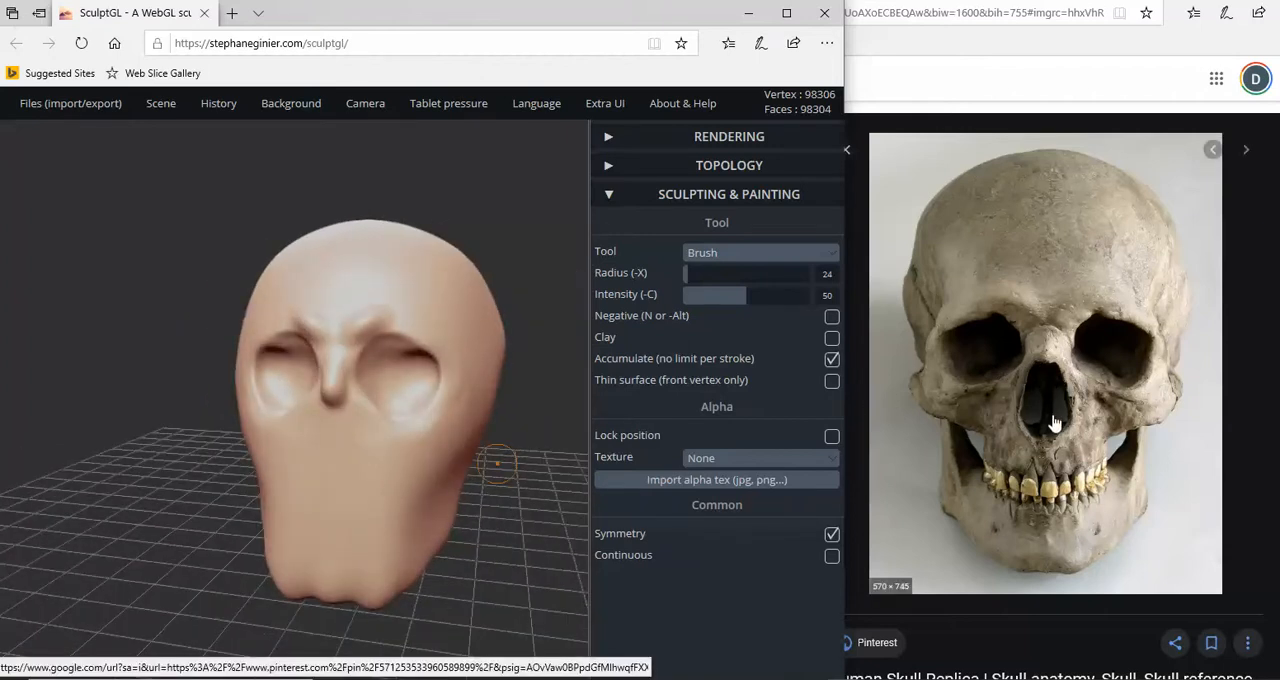
right_click_drag(420, 431, 427, 426)
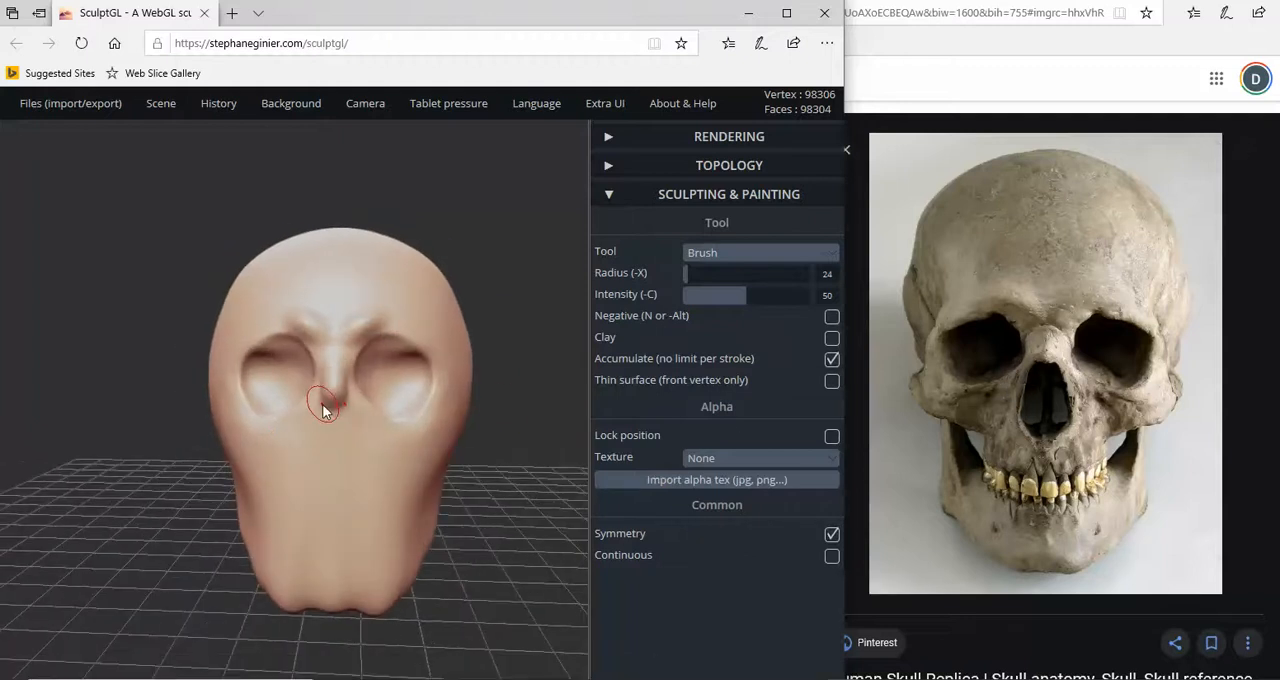
key("n")
mouse_move(331, 407)
left_mouse_down()
mouse_move(334, 462)
mouse_move(333, 403)
mouse_move(322, 464)
left_mouse_up()
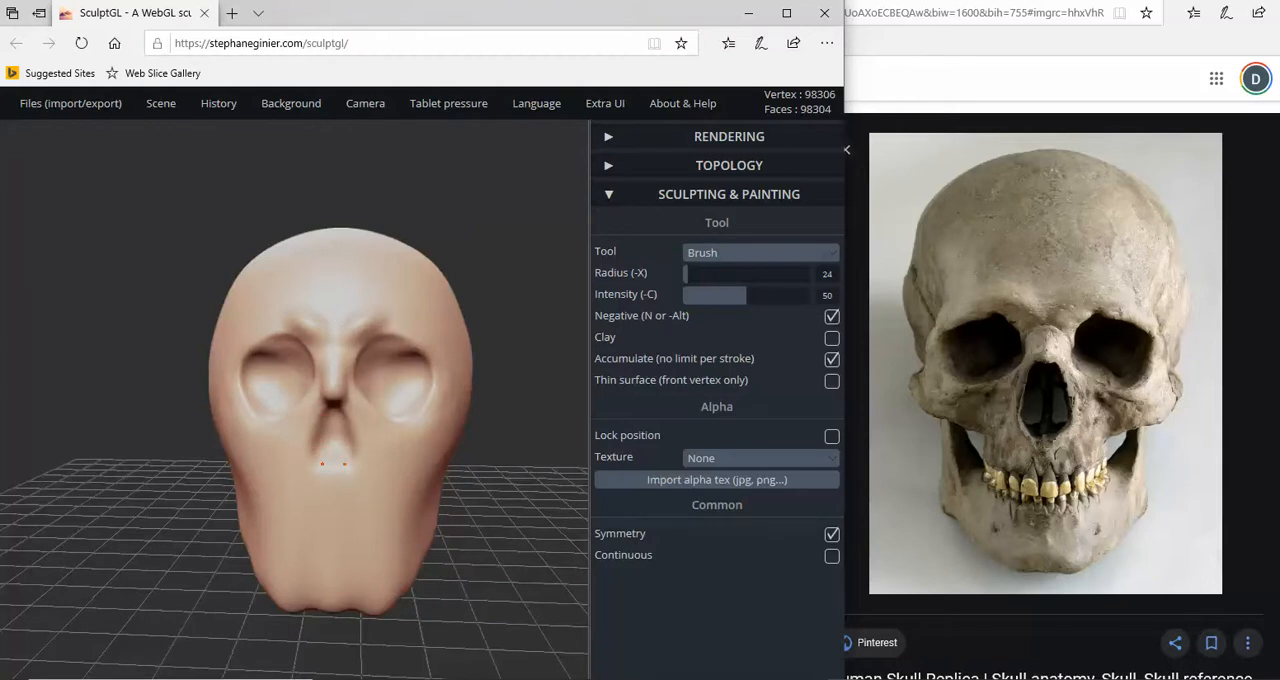
right_click_drag(441, 454, 448, 461)
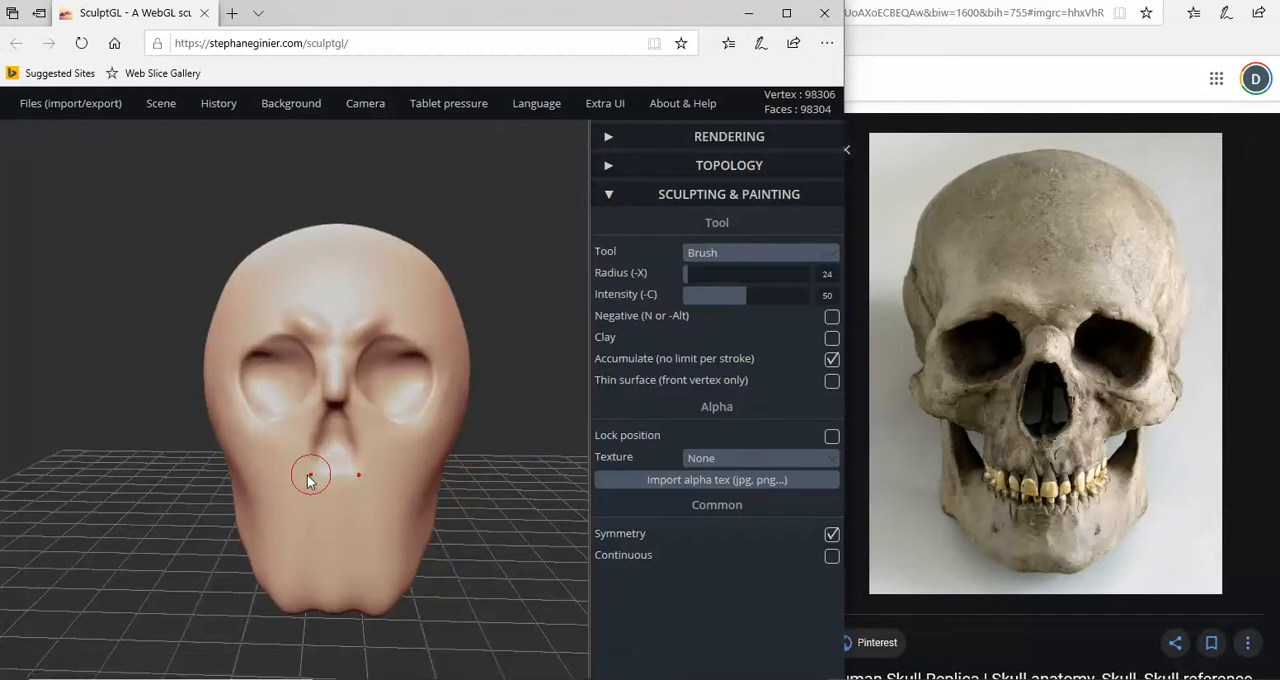
- Carve hollows below the cheekbones on both sides of the jaw with the negative Brush, then turn Negative off
key("n")
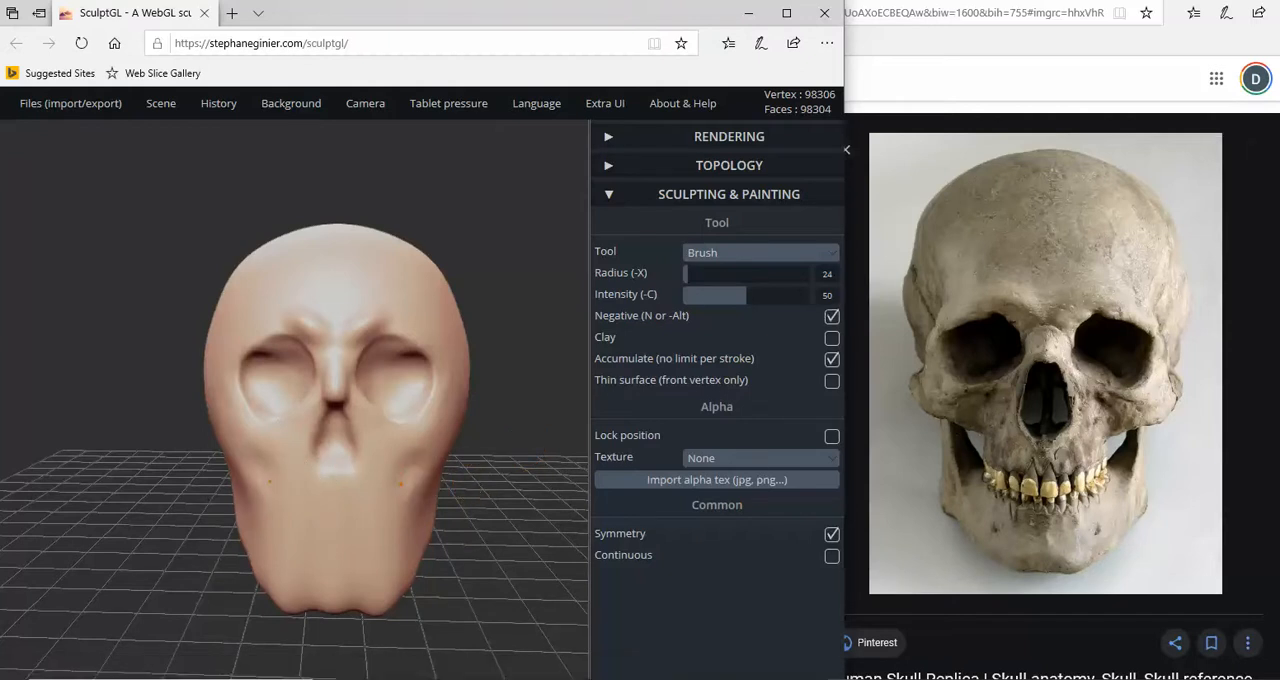
mouse_move(255, 472)
left_mouse_down()
mouse_move(258, 530)
mouse_move(266, 478)
mouse_move(268, 517)
left_mouse_up()
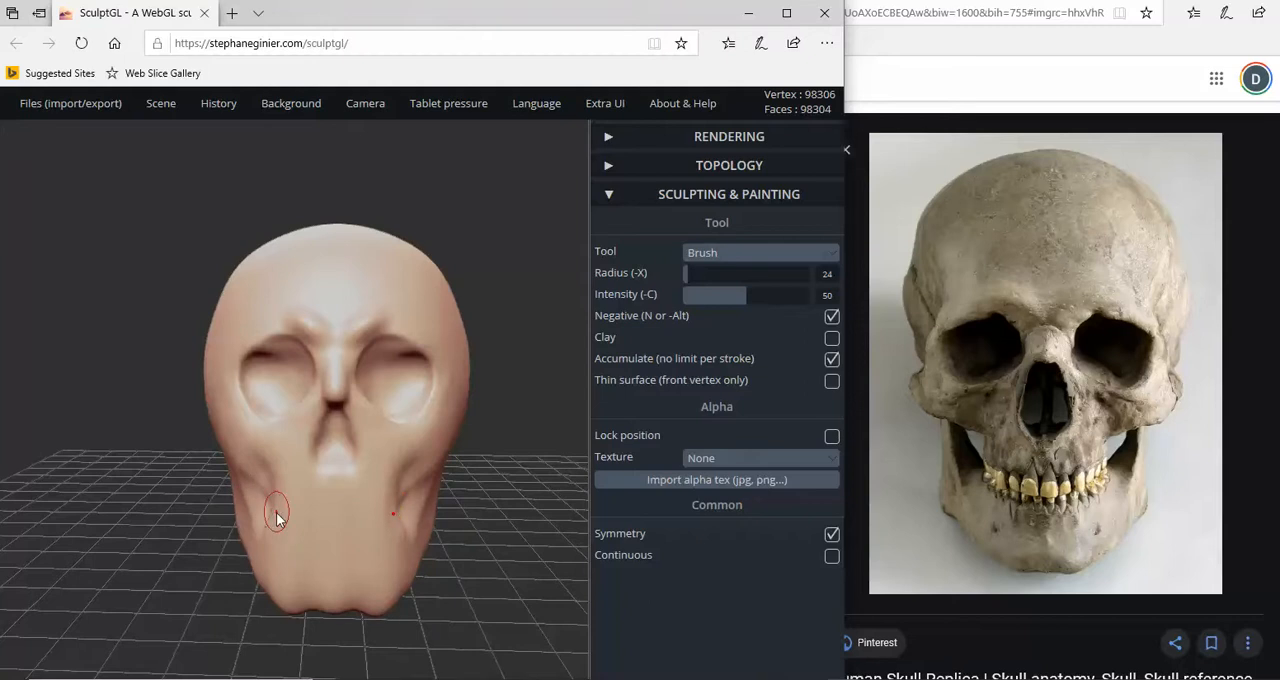
key("n")
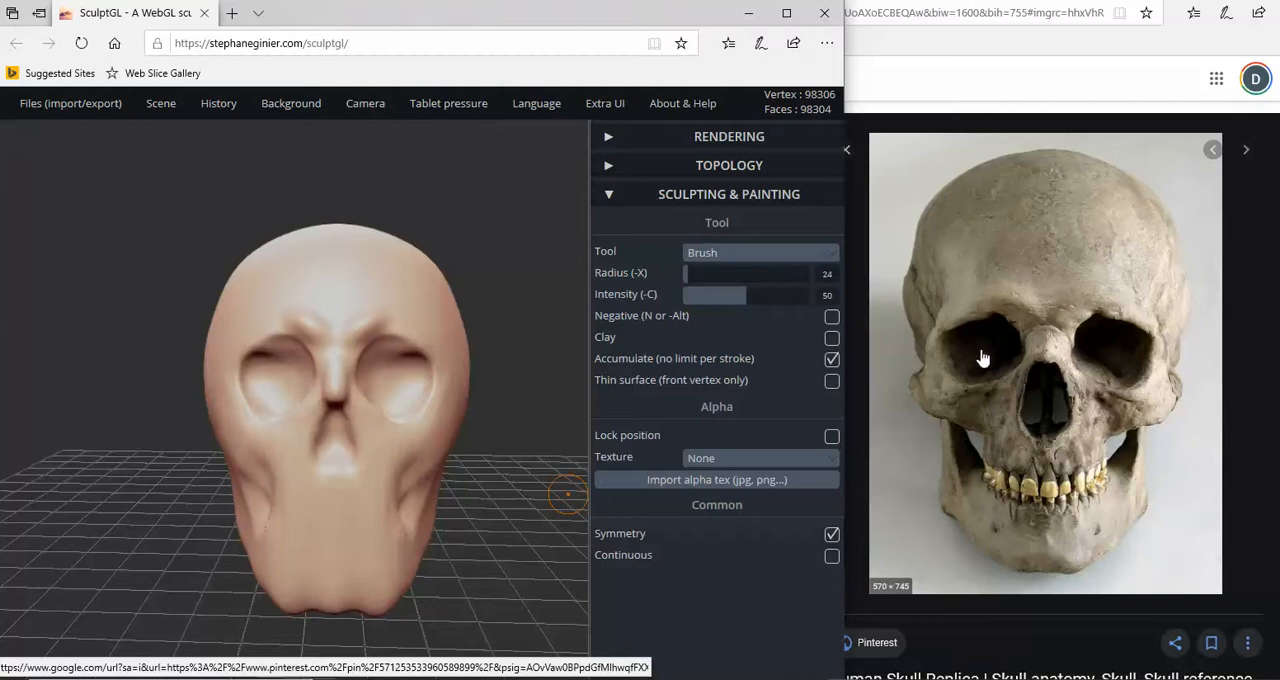
- Deepen the hollows below both cheekbones at the sides of the jaw with the negative Brush, then turn Negative off
key("n")
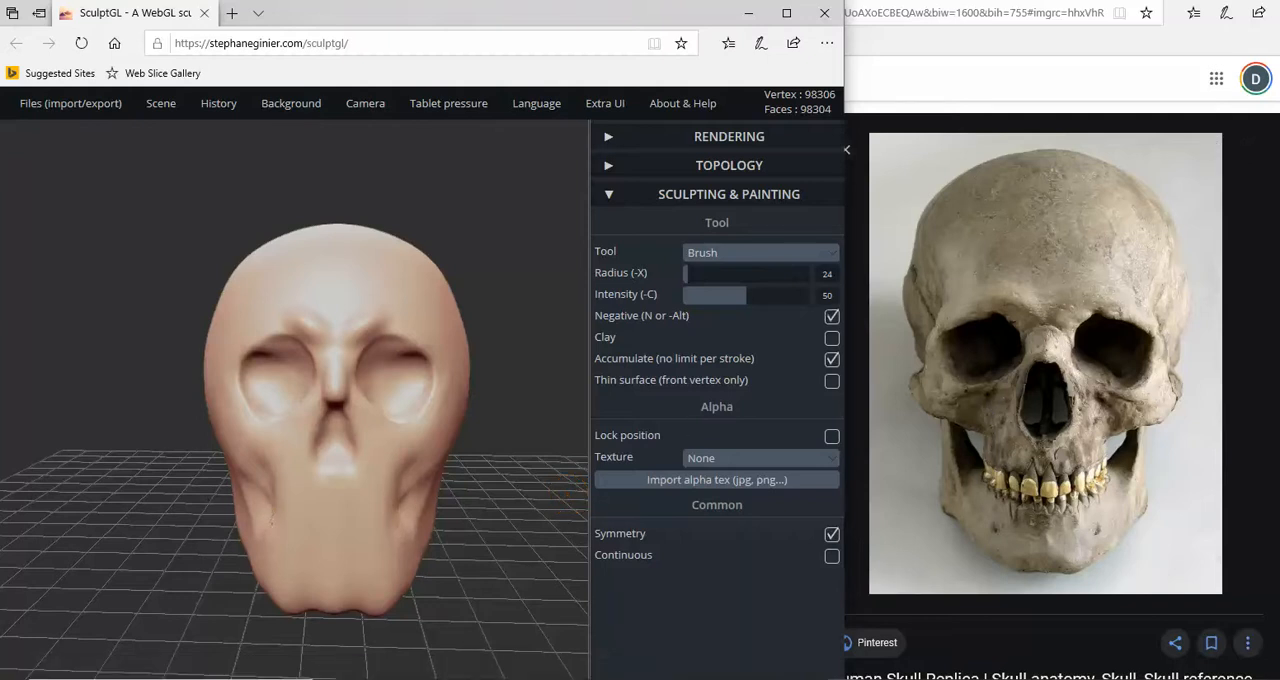
left_click_drag(272, 487, 270, 508)
left_click_drag(254, 476, 264, 488)
key("n")
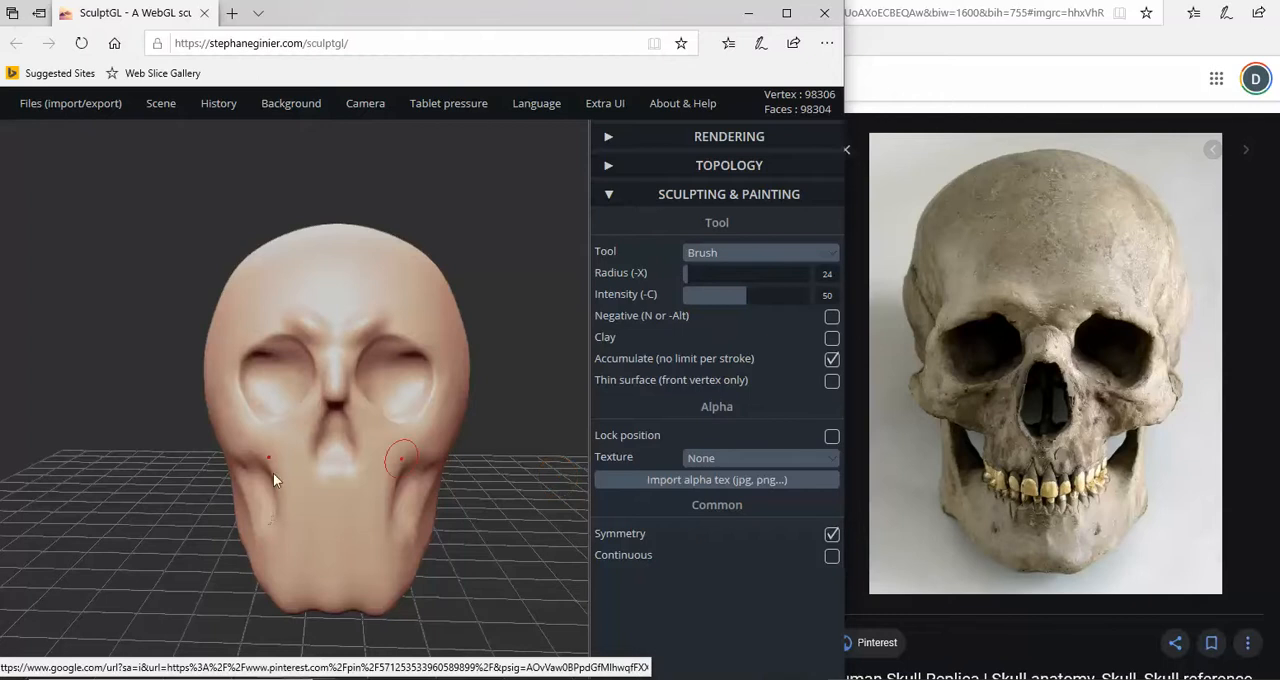
- Build up both cheekbones from beneath the eye sockets back along the sides with the positive Brush, undoing the last stroke
mouse_move(152, 460)
left_mouse_down()
mouse_move(375, 472)
mouse_move(300, 455)
left_mouse_up()
scroll(375, 468, "down", 2)
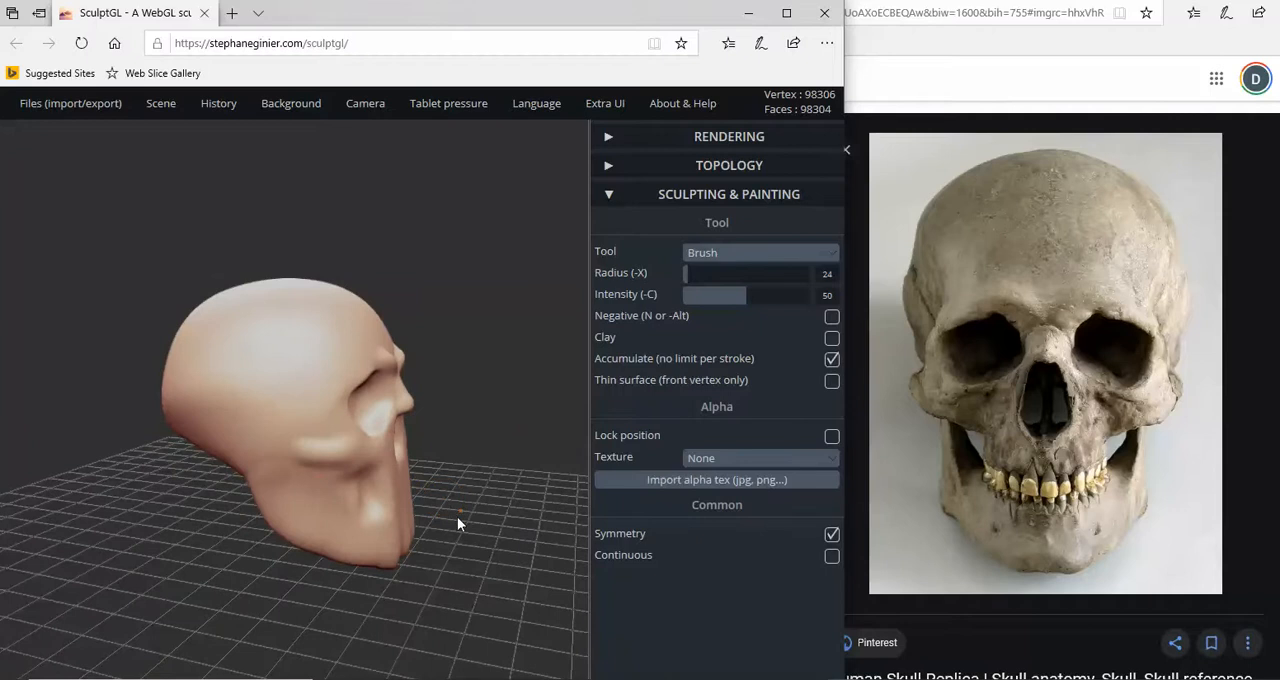
mouse_move(457, 516)
left_mouse_down()
mouse_move(291, 514)
mouse_move(451, 517)
mouse_move(280, 449)
left_mouse_up()
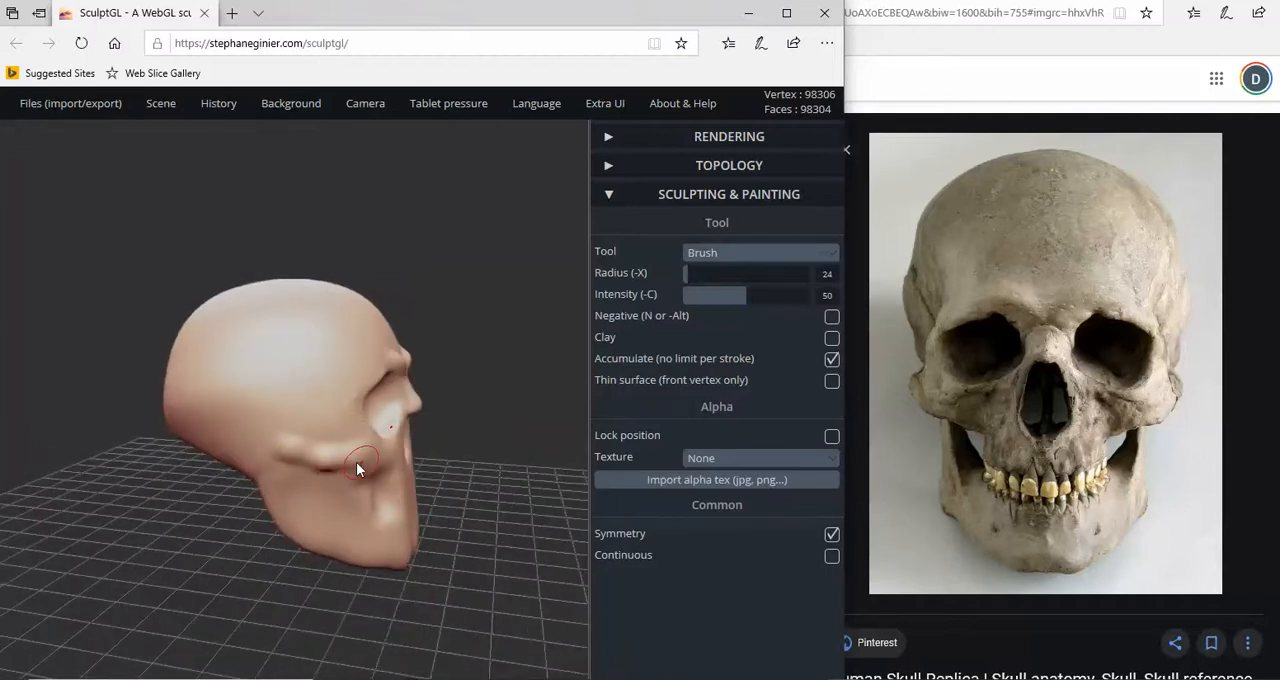
left_click_drag(340, 455, 364, 452)
mouse_move(255, 490)
left_mouse_down()
mouse_move(190, 442)
mouse_move(118, 445)
left_mouse_up()
left_click_drag(357, 474, 423, 484)
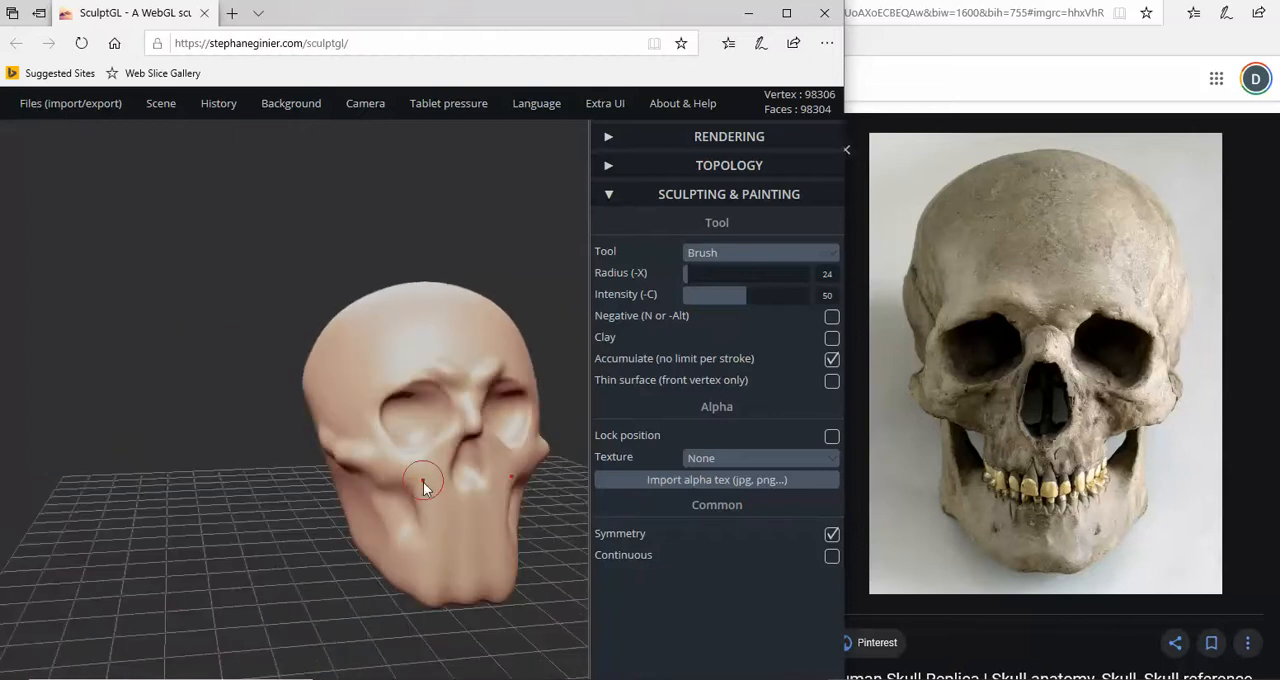
key("ctrl+z")
right_click_drag(420, 488, 301, 492)
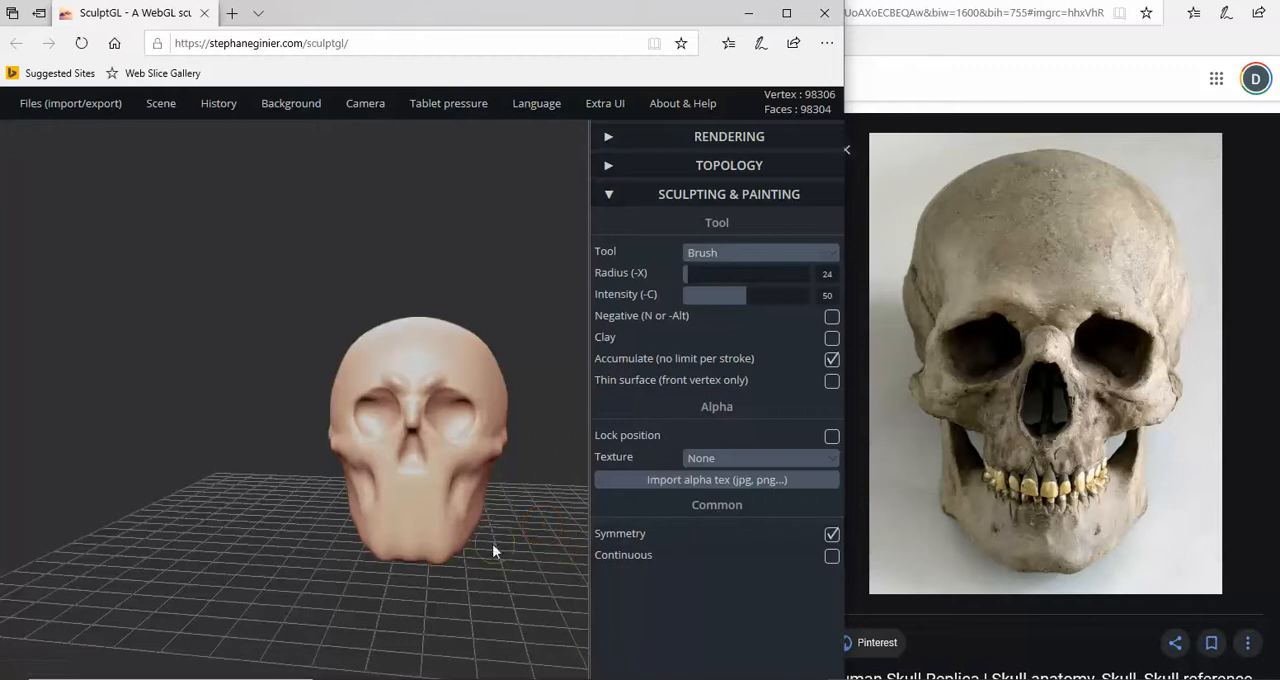
- Build up a protruding chin along the lower front edge of the jaw with the positive Brush
mouse_move(418, 564)
left_mouse_down()
mouse_move(430, 578)
mouse_move(412, 550)
mouse_move(214, 571)
mouse_move(390, 556)
mouse_move(430, 568)
mouse_move(422, 560)
left_mouse_up()
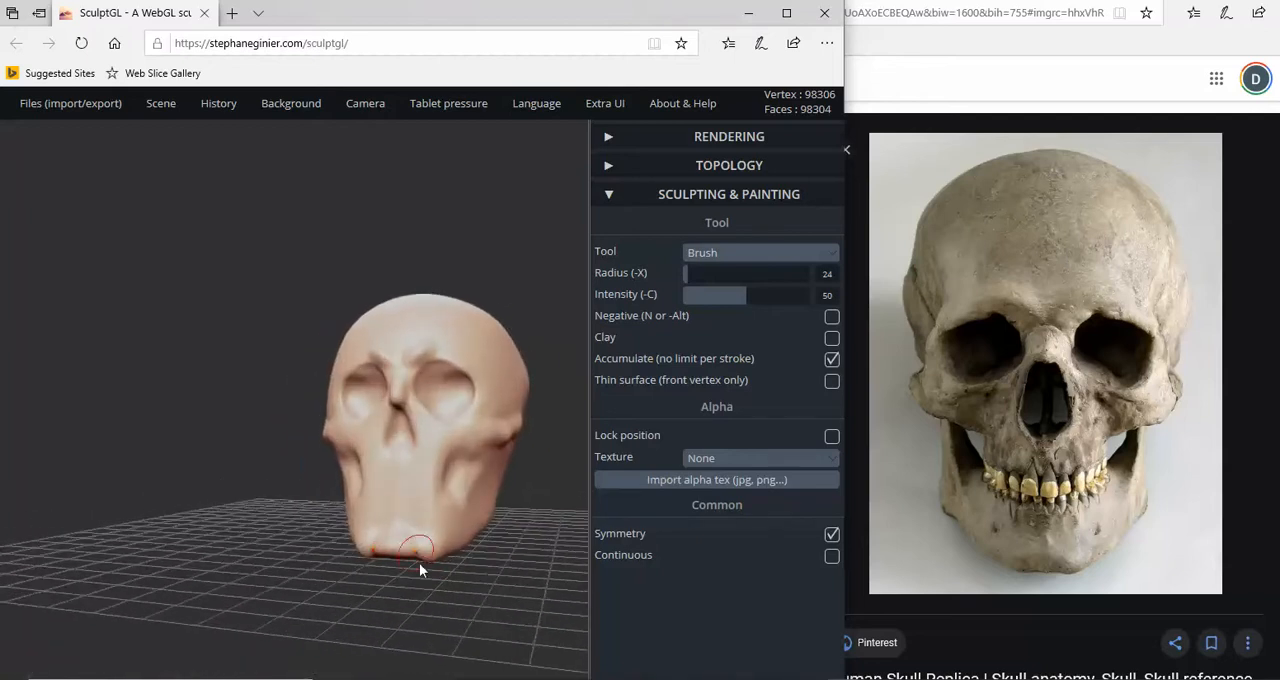
left_click_drag(466, 603, 554, 517)
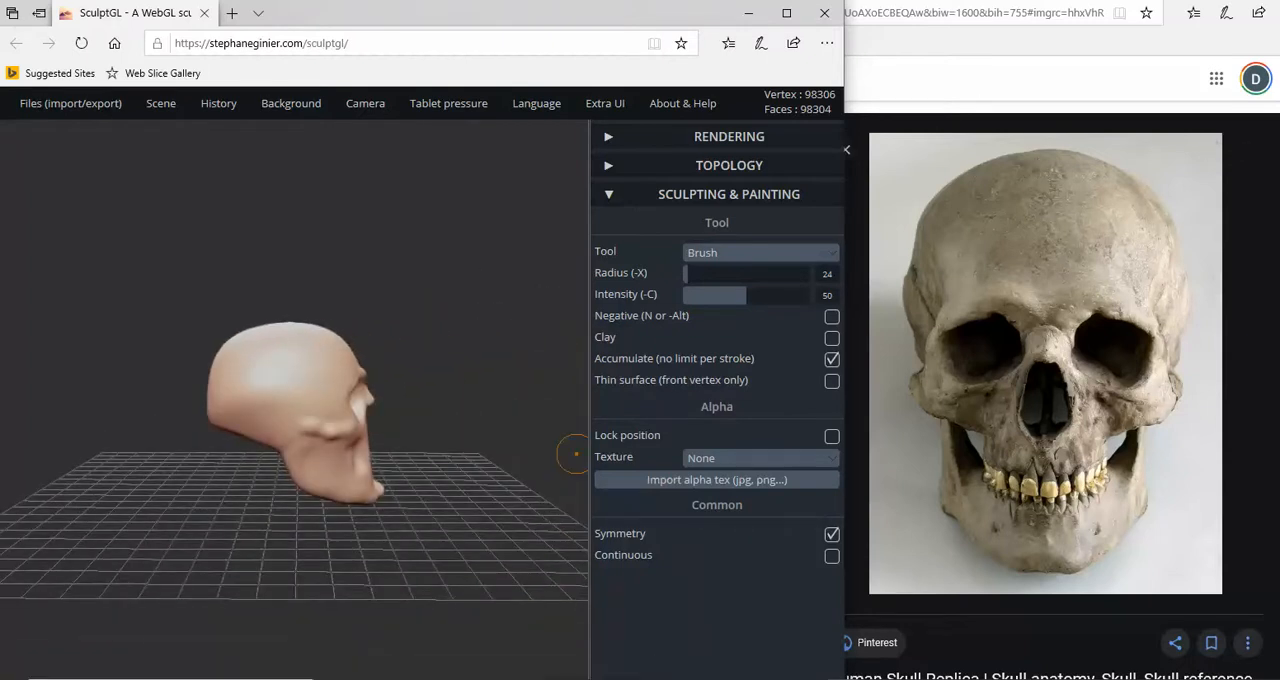
- Bring up the side-view human skull reference photo and compare it with the sculpted skull in profile
left_click(690, 2)
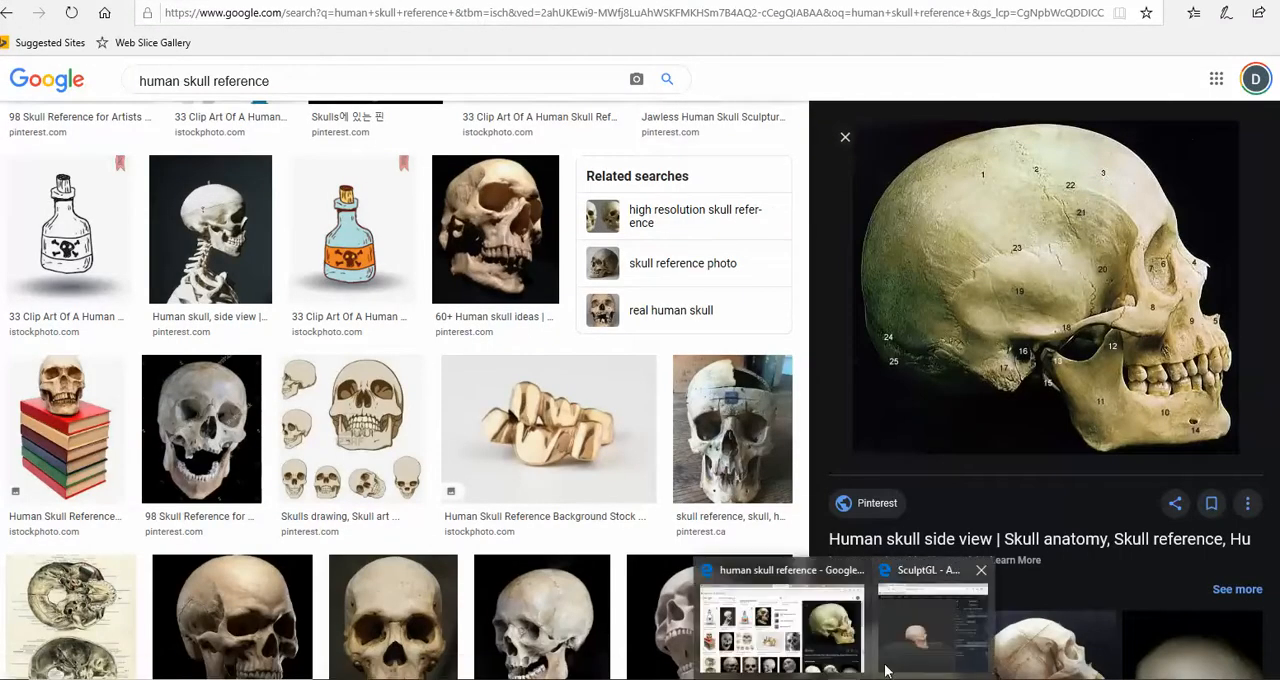
left_click(936, 618)
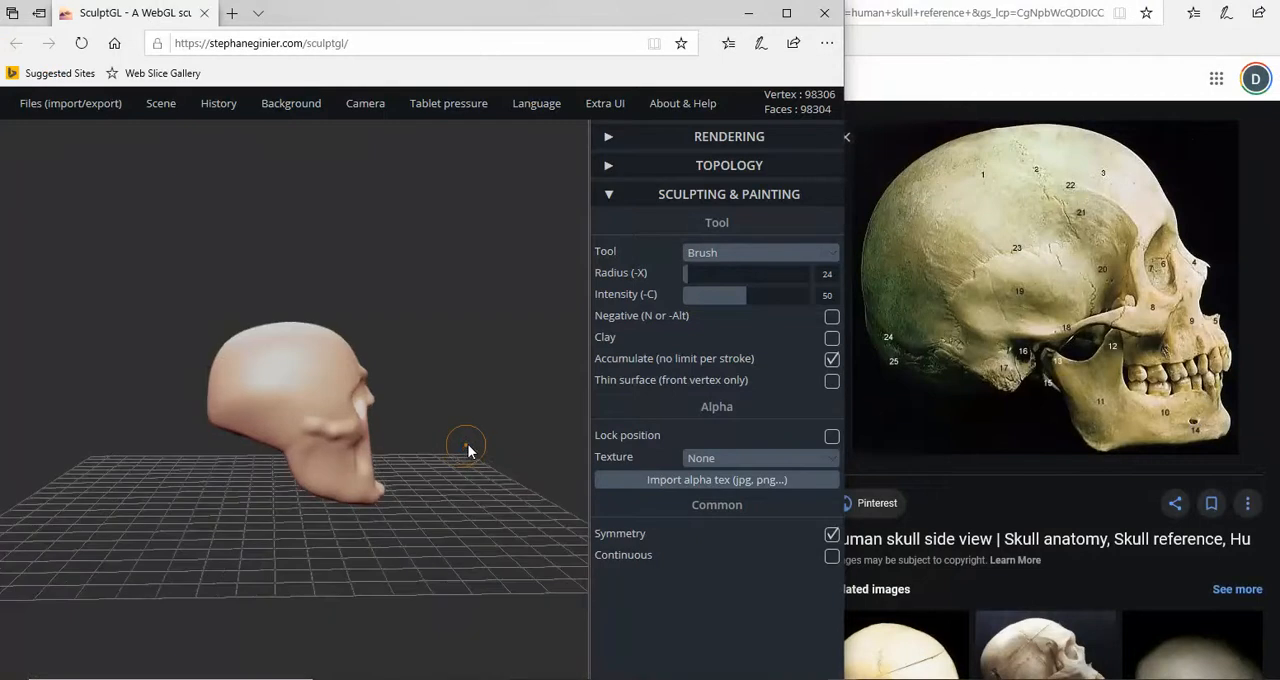
scroll(478, 440, "up", 5)
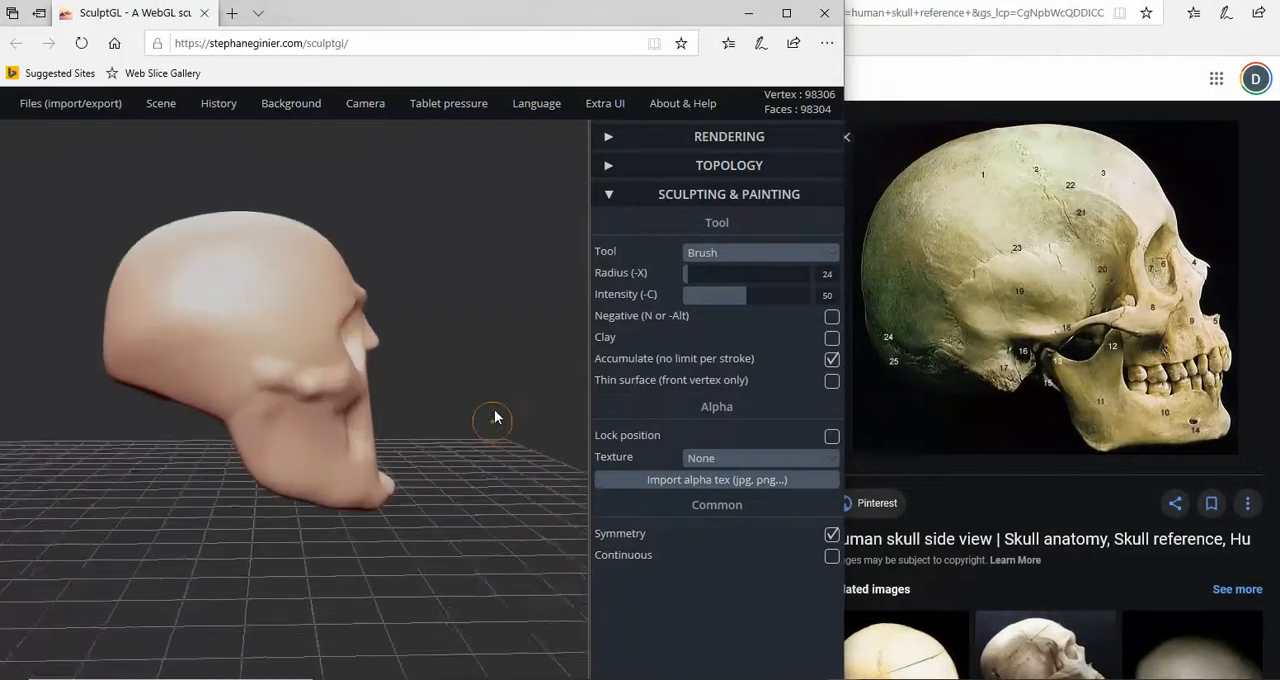
mouse_move(494, 418)
left_mouse_down()
mouse_move(486, 432)
mouse_move(461, 398)
mouse_move(442, 332)
mouse_move(454, 358)
left_mouse_up()
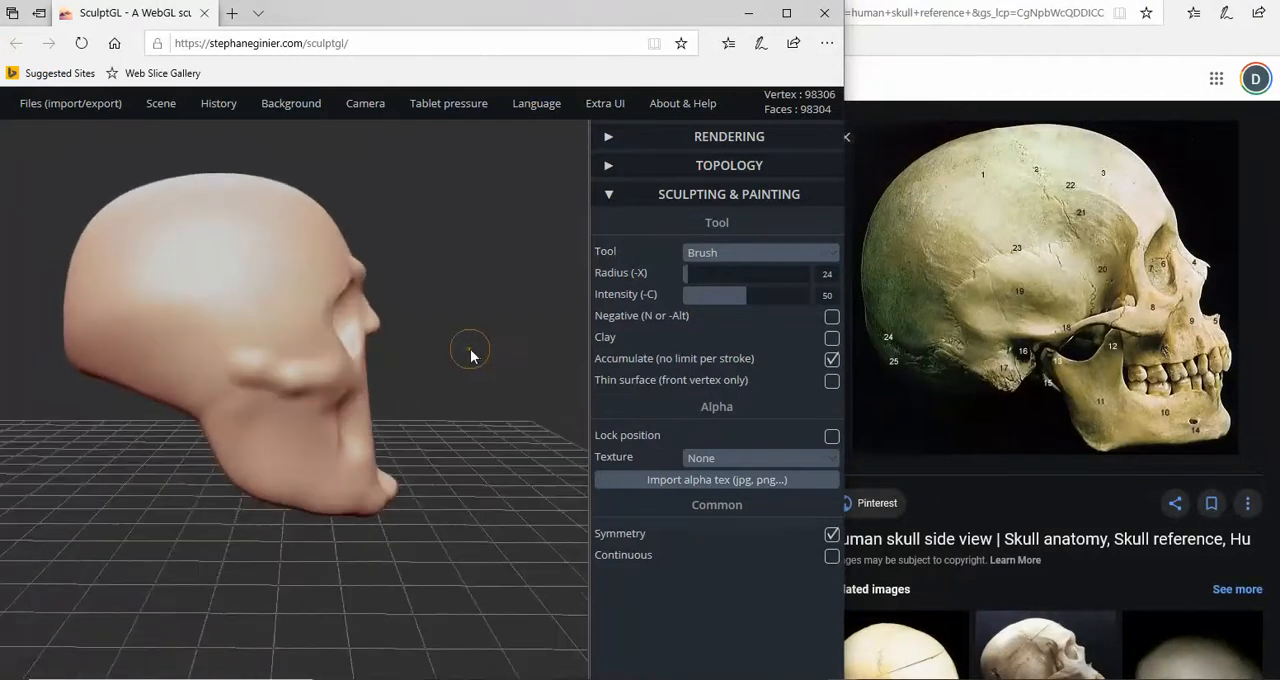
left_click_drag(346, 334, 336, 321)
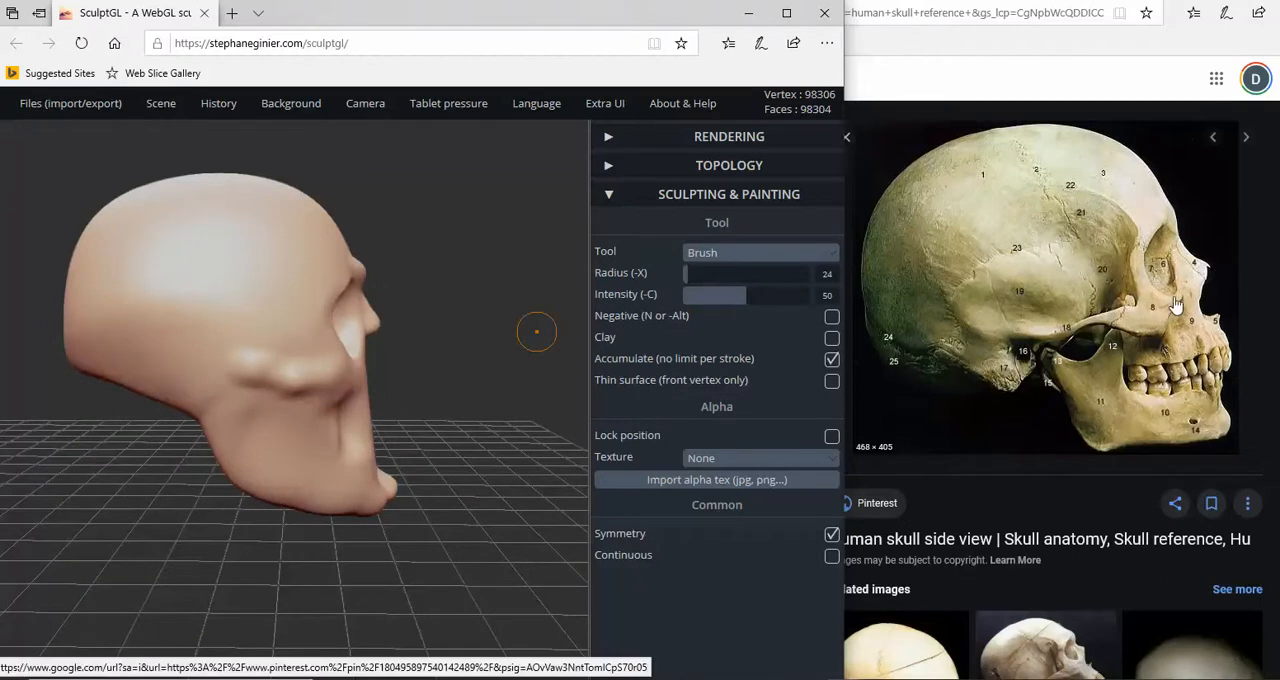
scroll(372, 328, "down", 1)
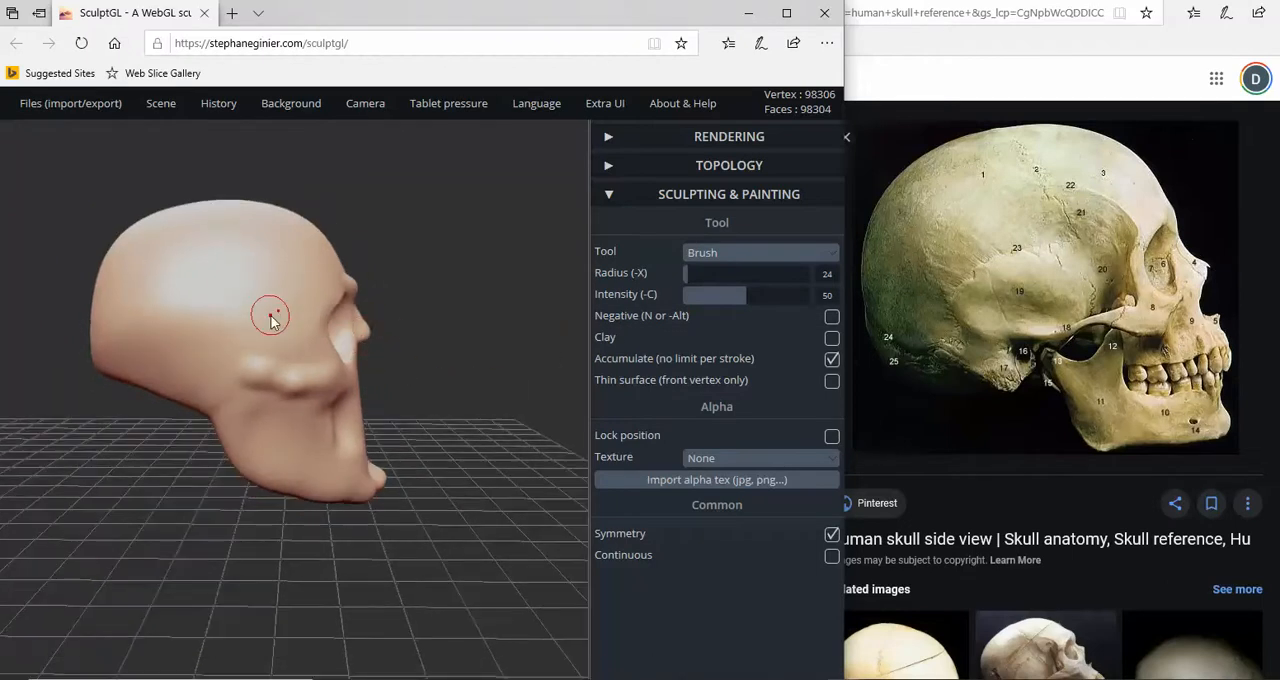
- With Transform, try rescaling the skull, undo it, and rotate the whole skull so the jaw tips forward in profile
left_click(751, 254)
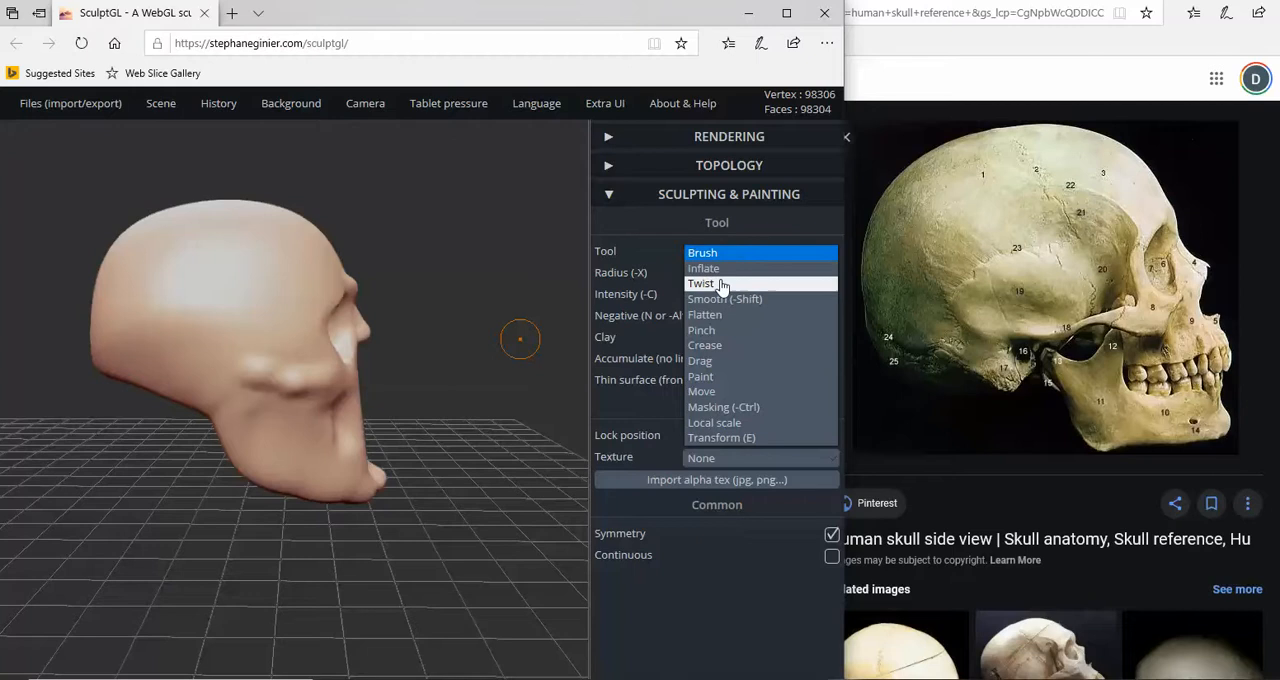
left_click(737, 438)
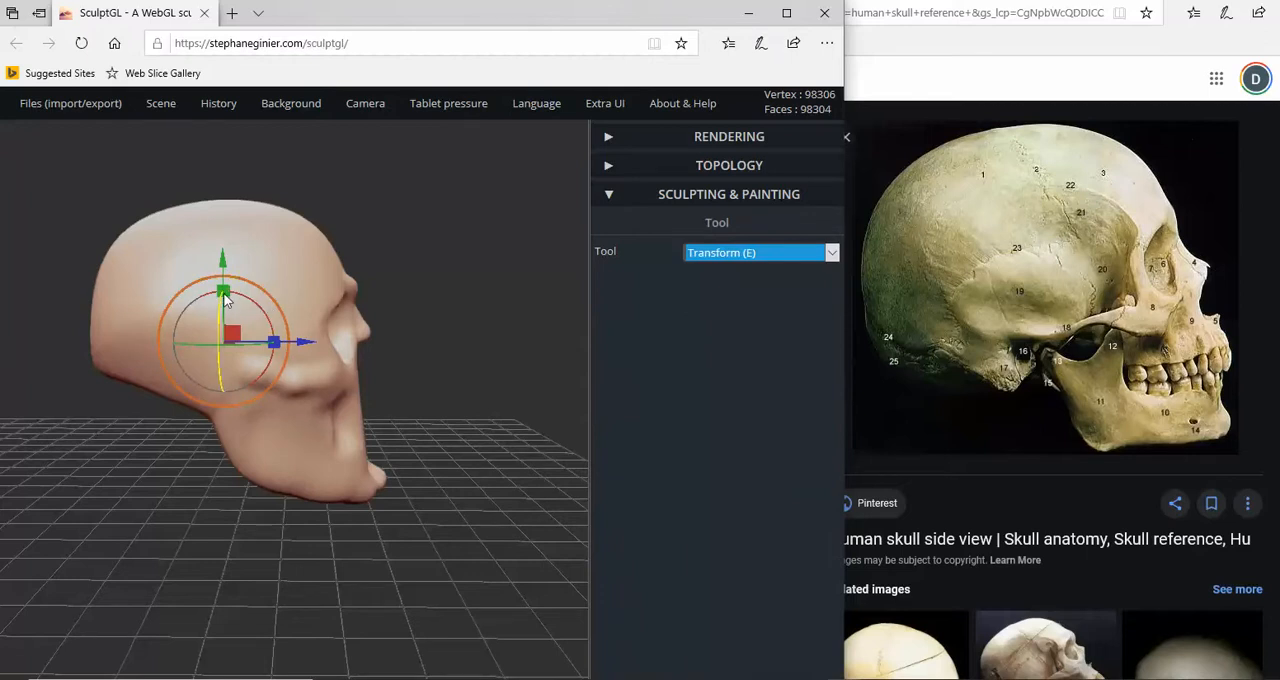
left_click_drag(226, 295, 237, 256)
key("ctrl+z")
left_click_drag(275, 343, 311, 338)
mouse_move(233, 338)
left_mouse_down()
mouse_move(241, 329)
mouse_move(233, 338)
left_mouse_up()
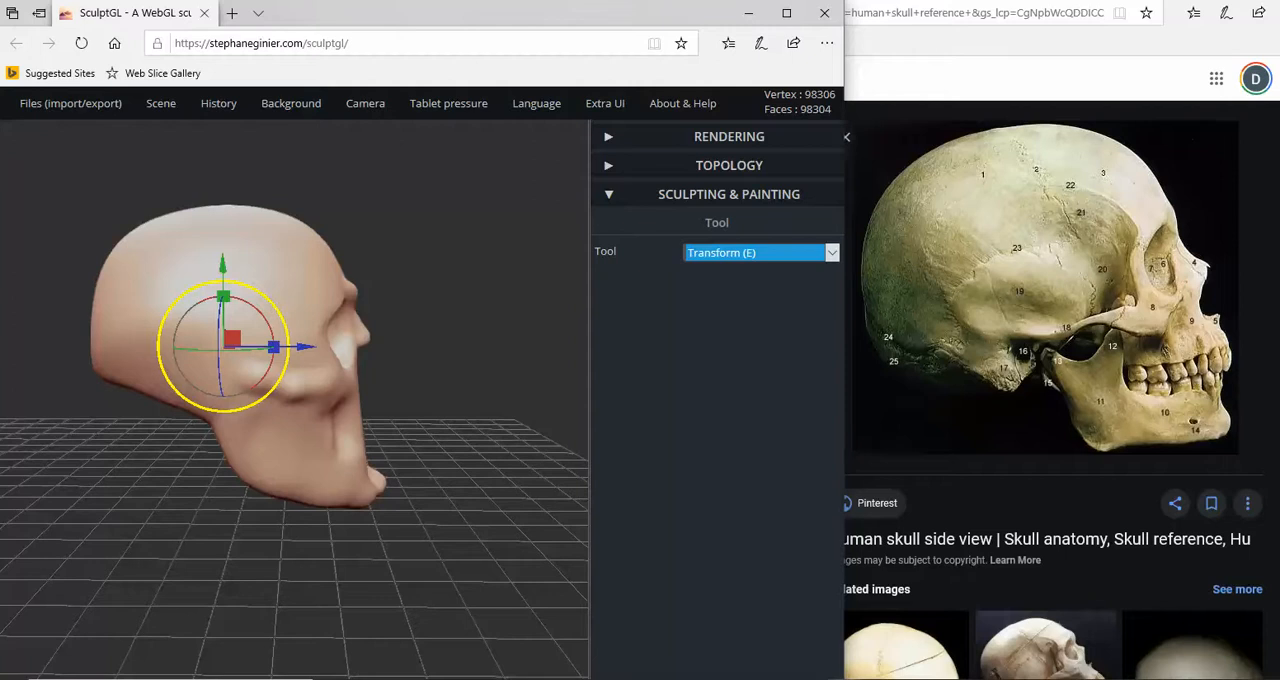
left_click_drag(266, 302, 282, 299)
key("ctrl")
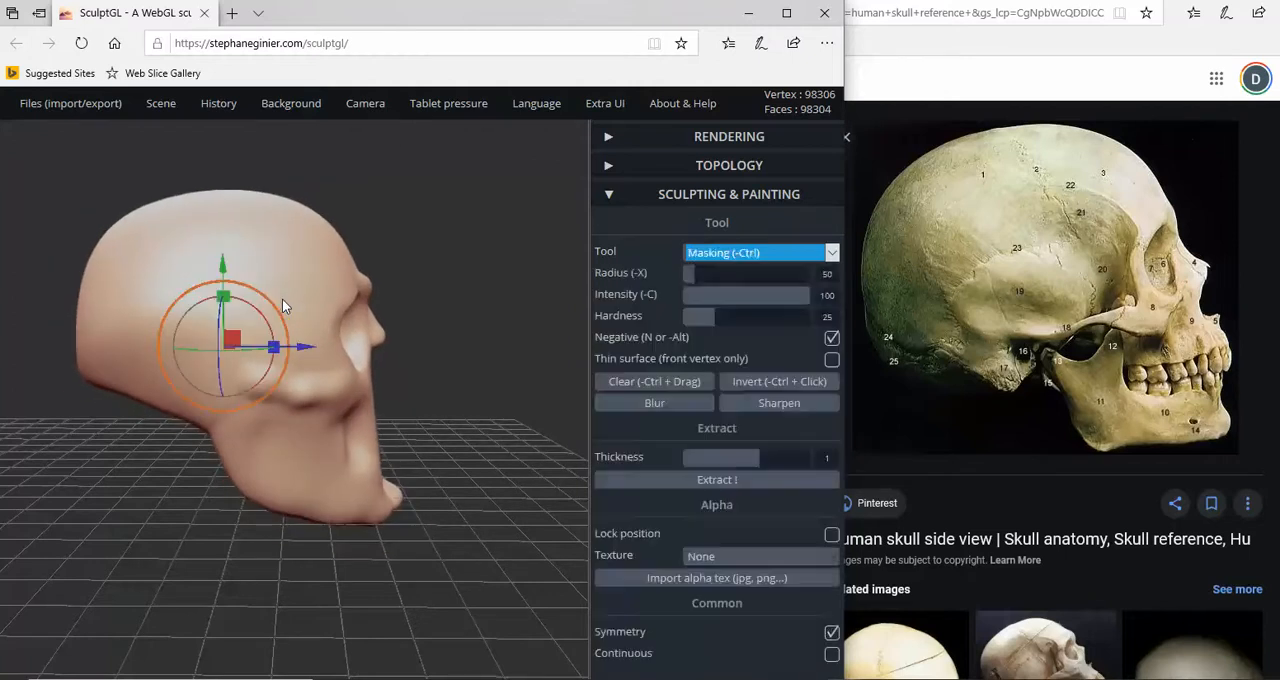
key("ctrl+z")
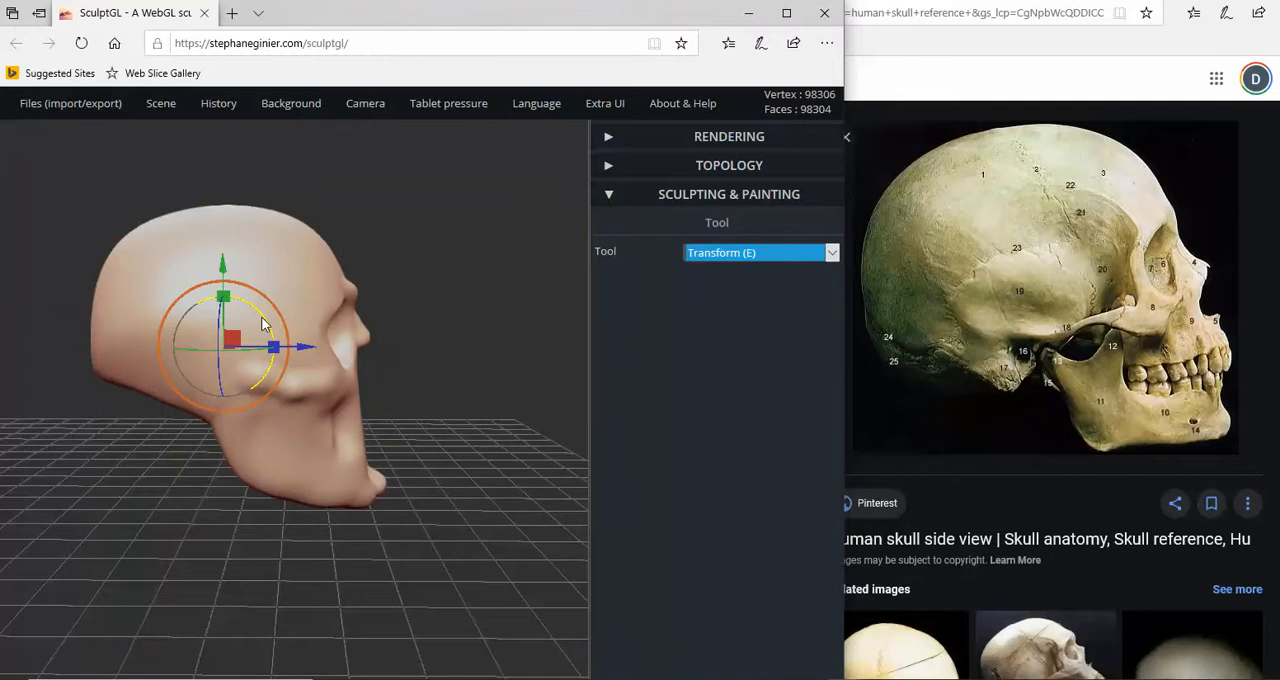
left_click_drag(264, 323, 258, 300)
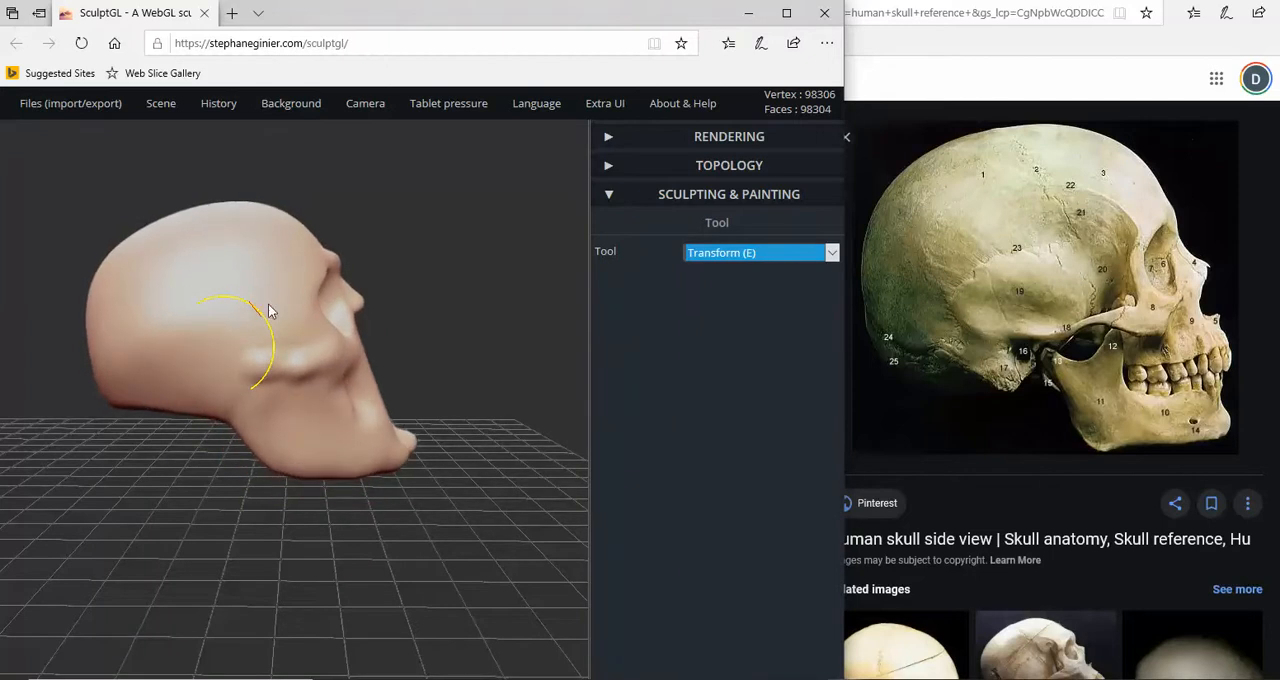
left_click_drag(268, 306, 268, 306)
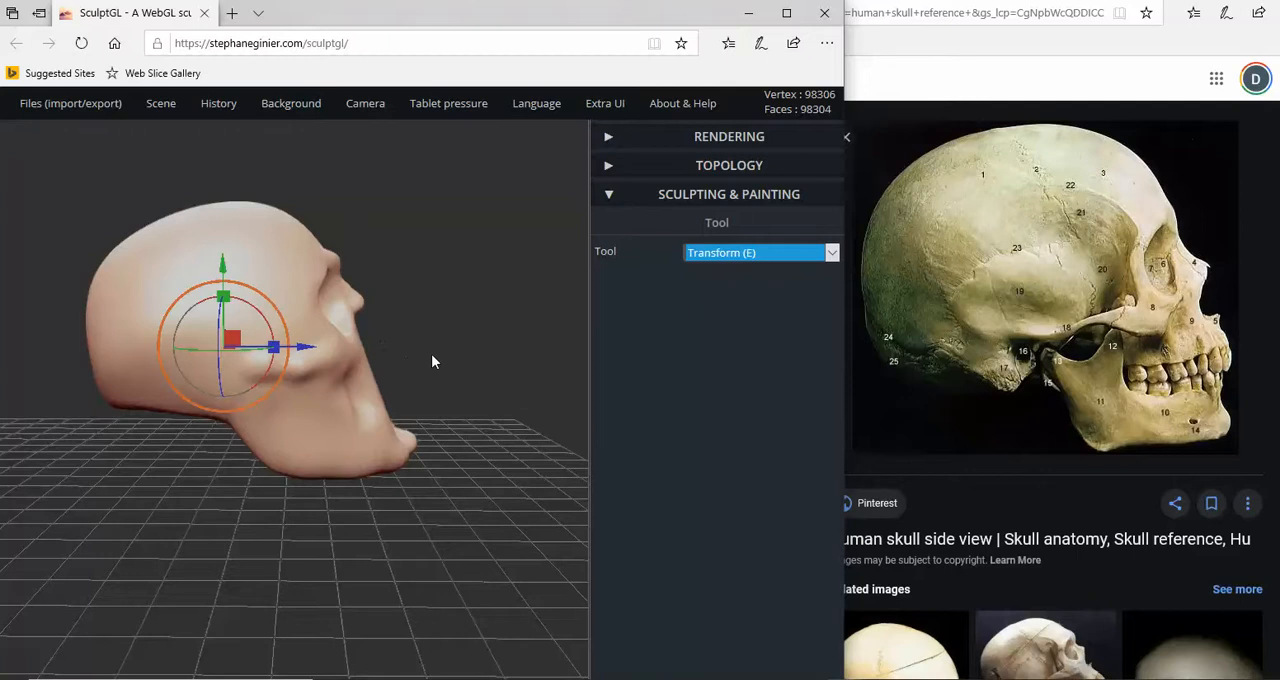
- Carve the hollow between the cheekbone and the front of the jaw deeper with the negative Brush
left_click(755, 253)
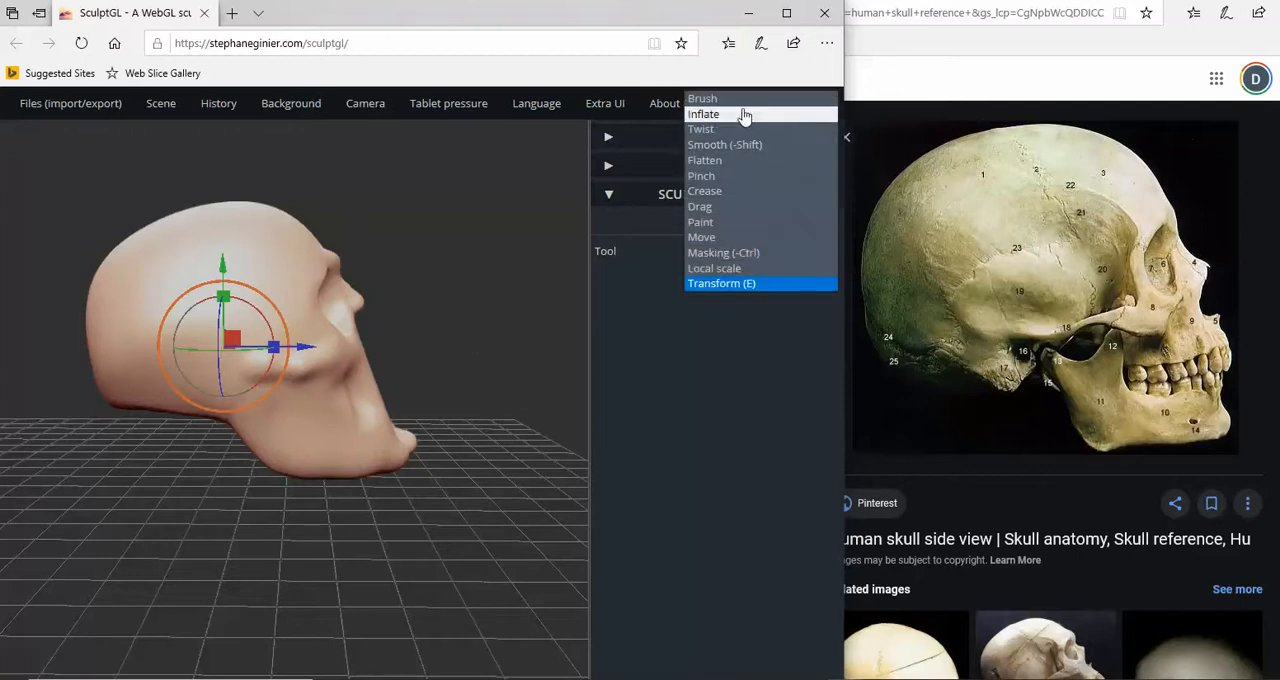
left_click(743, 103)
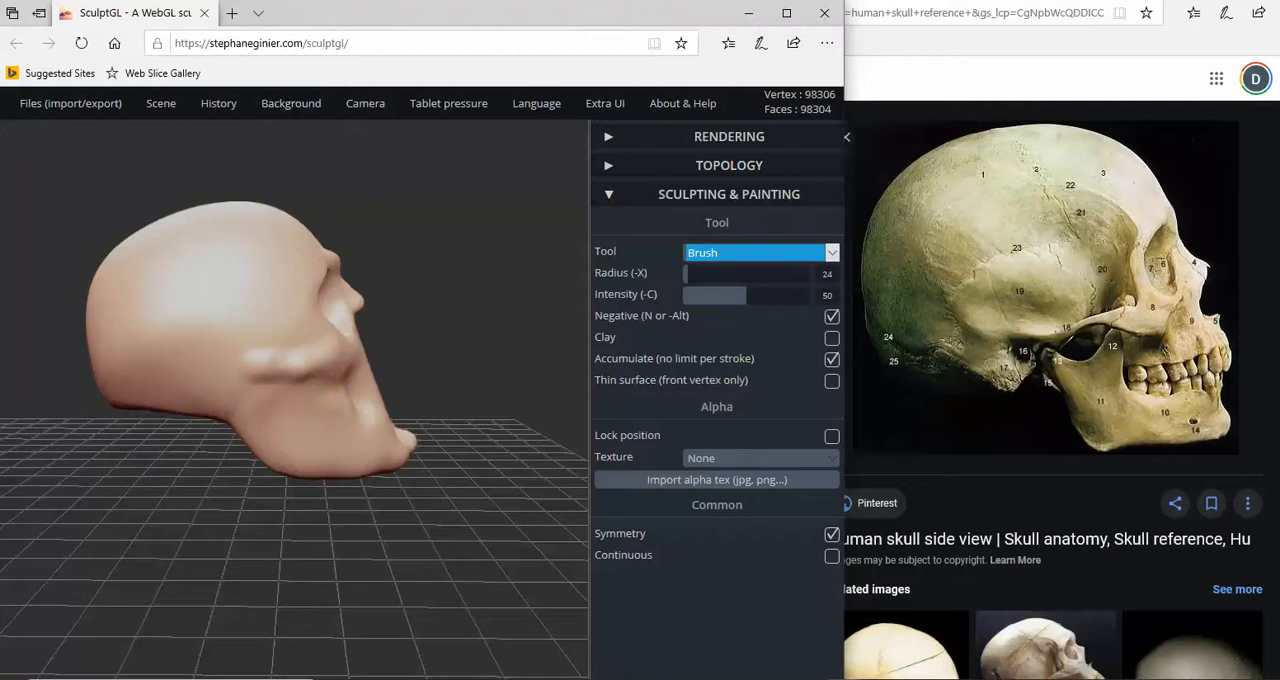
mouse_move(335, 391)
left_mouse_down()
mouse_move(322, 393)
mouse_move(360, 420)
left_mouse_up()
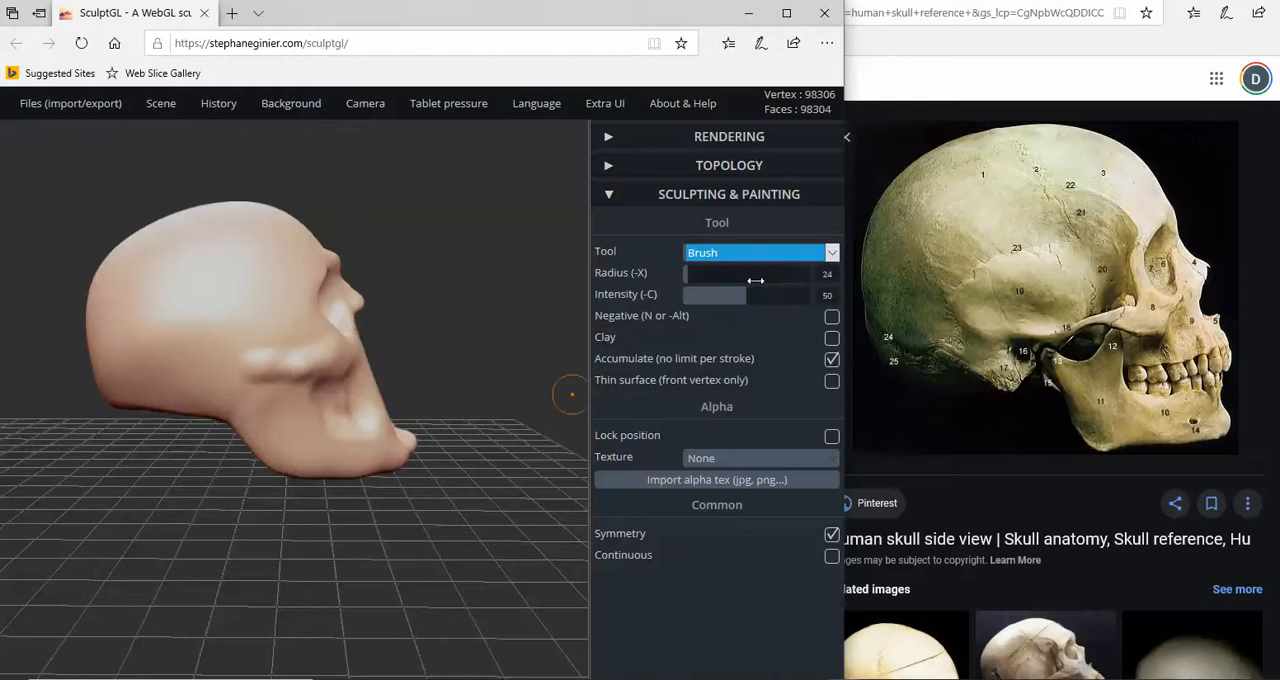
- Pull the upper jaw and nose tip forward with the Drag tool at radius 47 to match the side-view reference
left_click(785, 258)
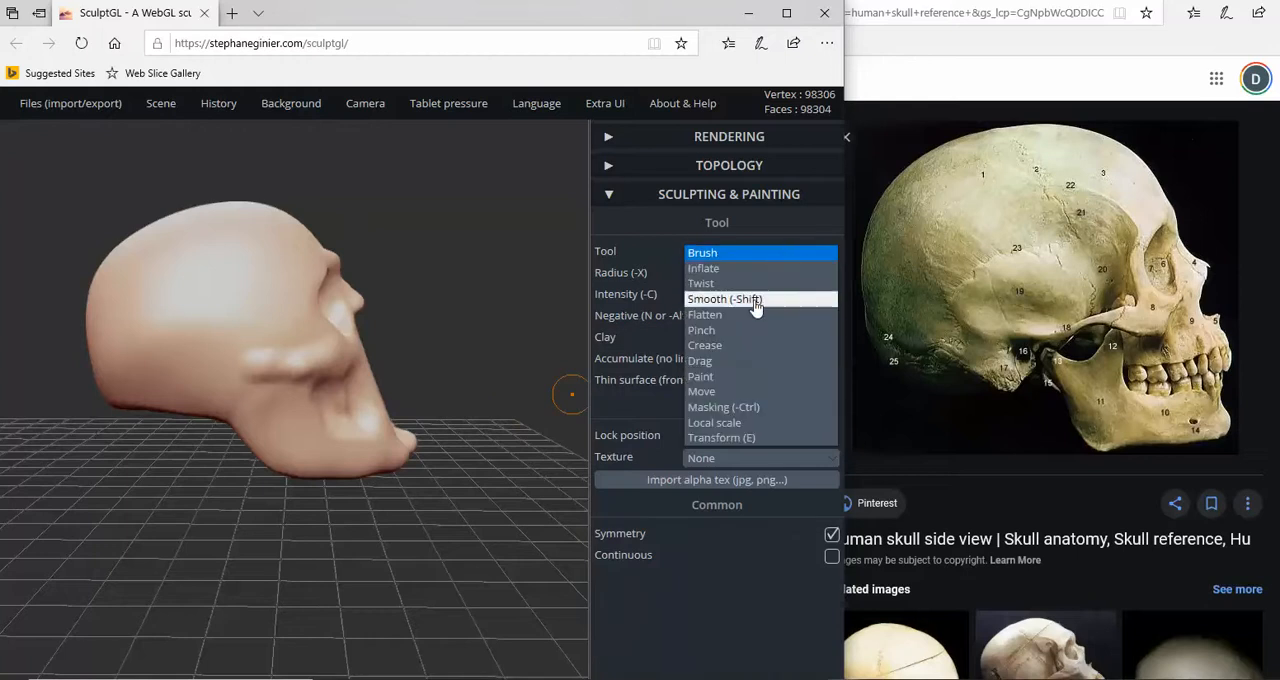
left_click(712, 362)
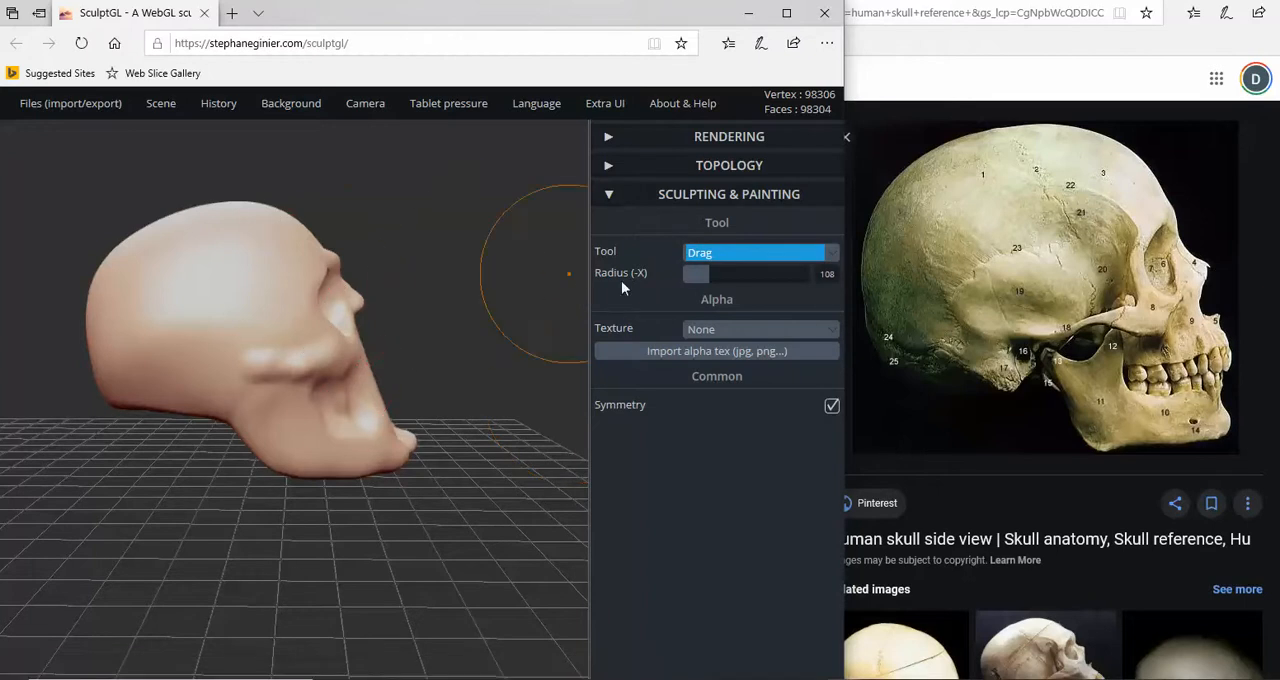
left_click_drag(706, 275, 693, 277)
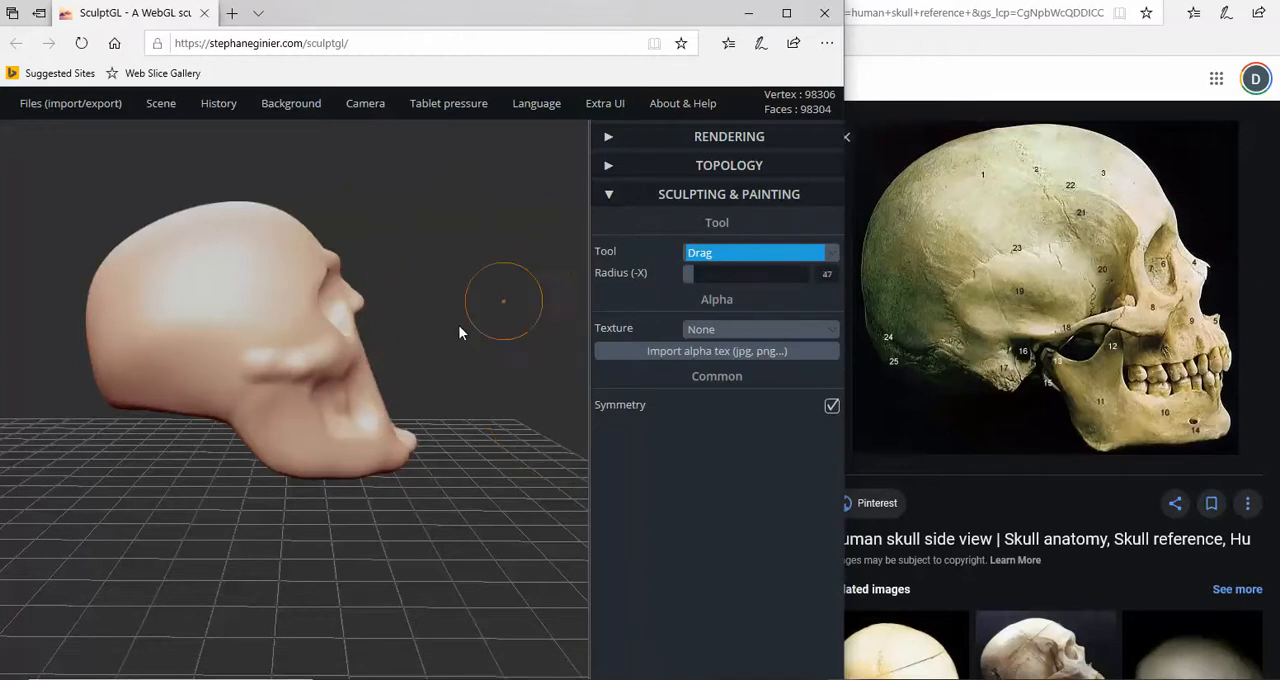
mouse_move(376, 376)
left_mouse_down()
mouse_move(368, 384)
mouse_move(382, 378)
mouse_move(394, 418)
mouse_move(380, 386)
left_mouse_up()
right_click_drag(385, 368, 367, 327)
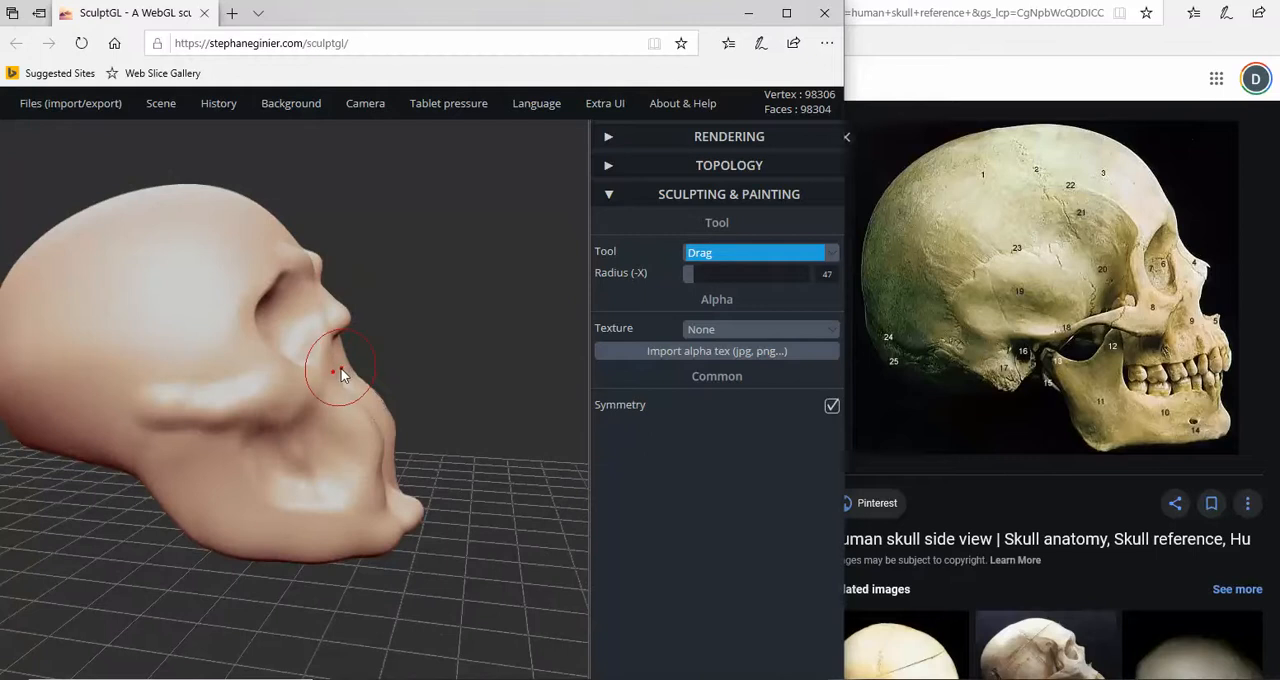
left_click_drag(341, 369, 353, 328)
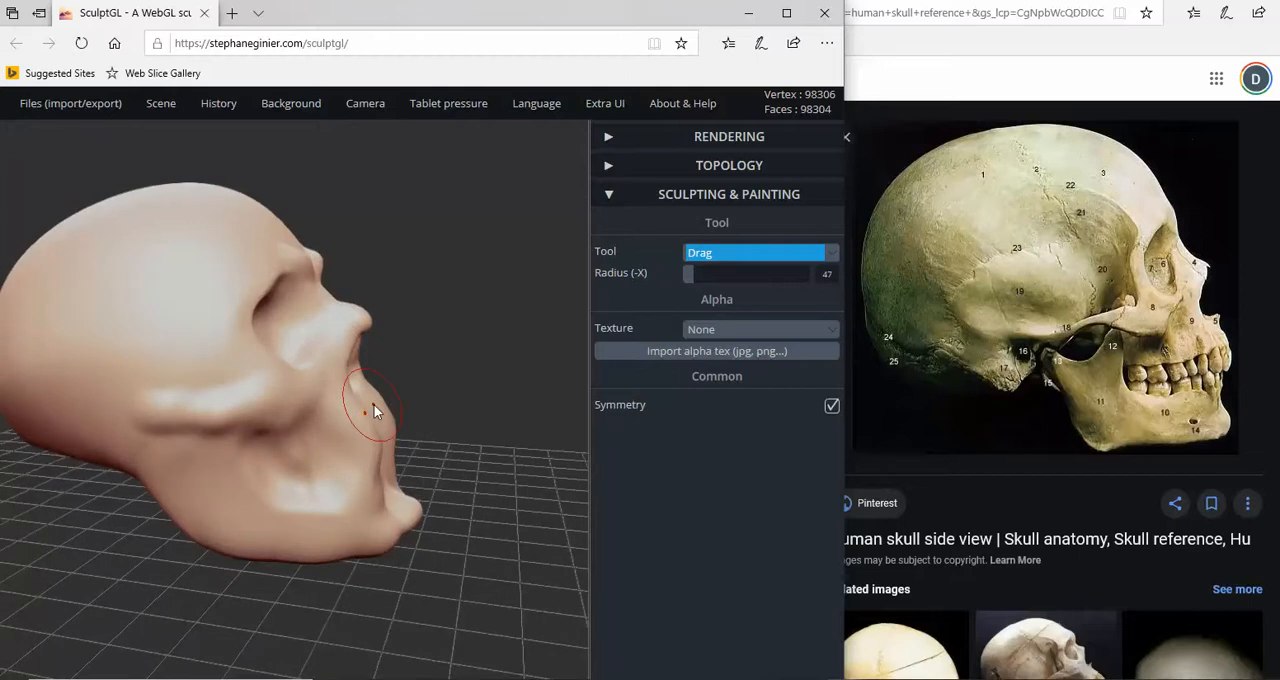
right_click_drag(374, 405, 409, 429)
- Build up raised vertical ridges on the front of the upper jaw below the nasal cavity with the positive Brush
left_click(812, 256)
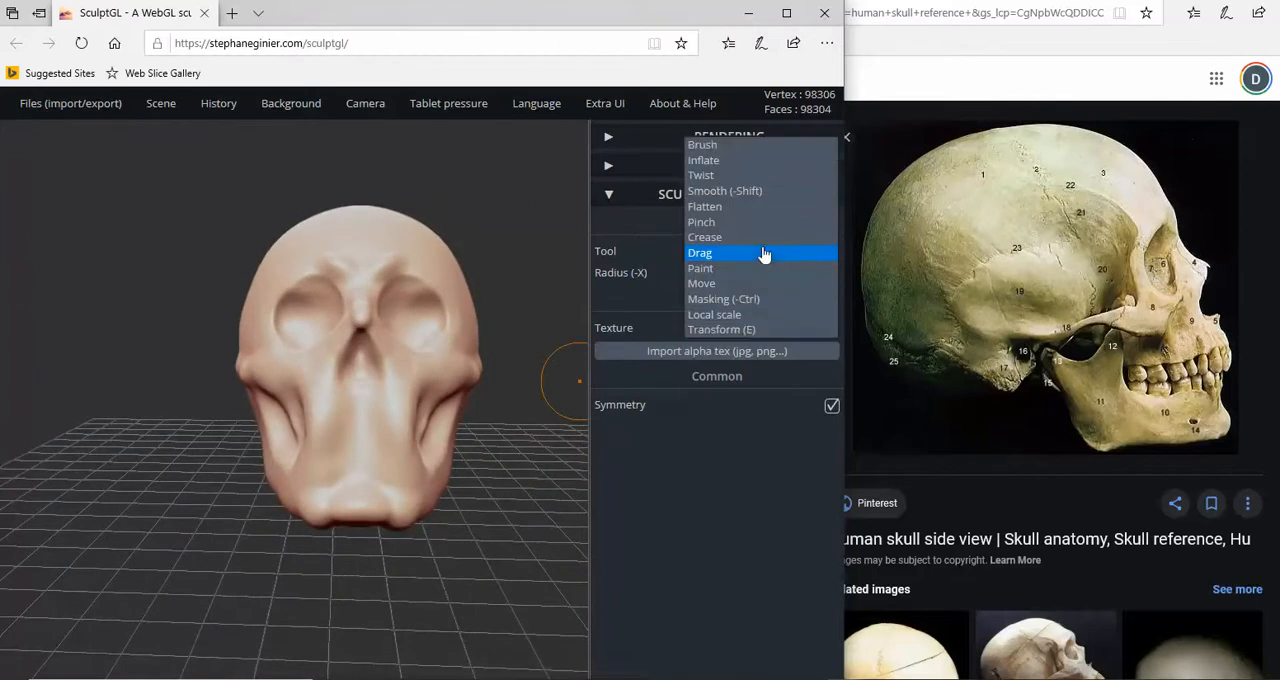
left_click(733, 148)
right_click_drag(351, 452, 277, 480)
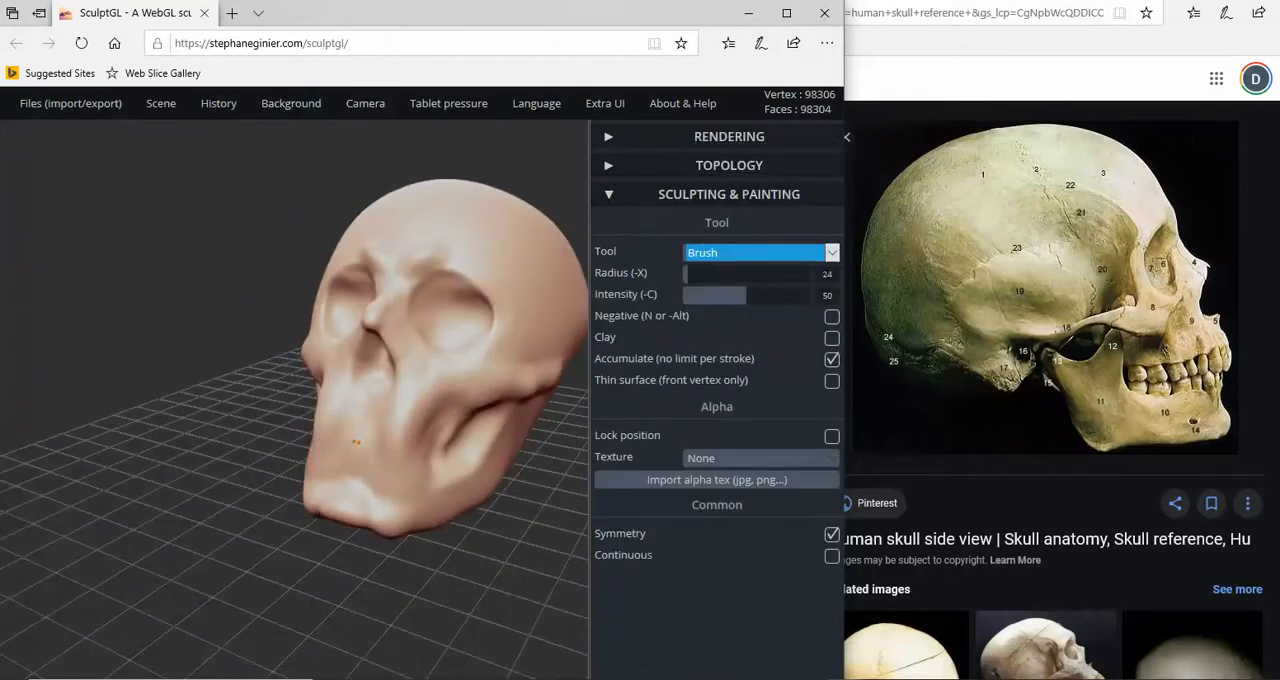
left_click_drag(353, 409, 347, 441)
right_click_drag(338, 472, 371, 434)
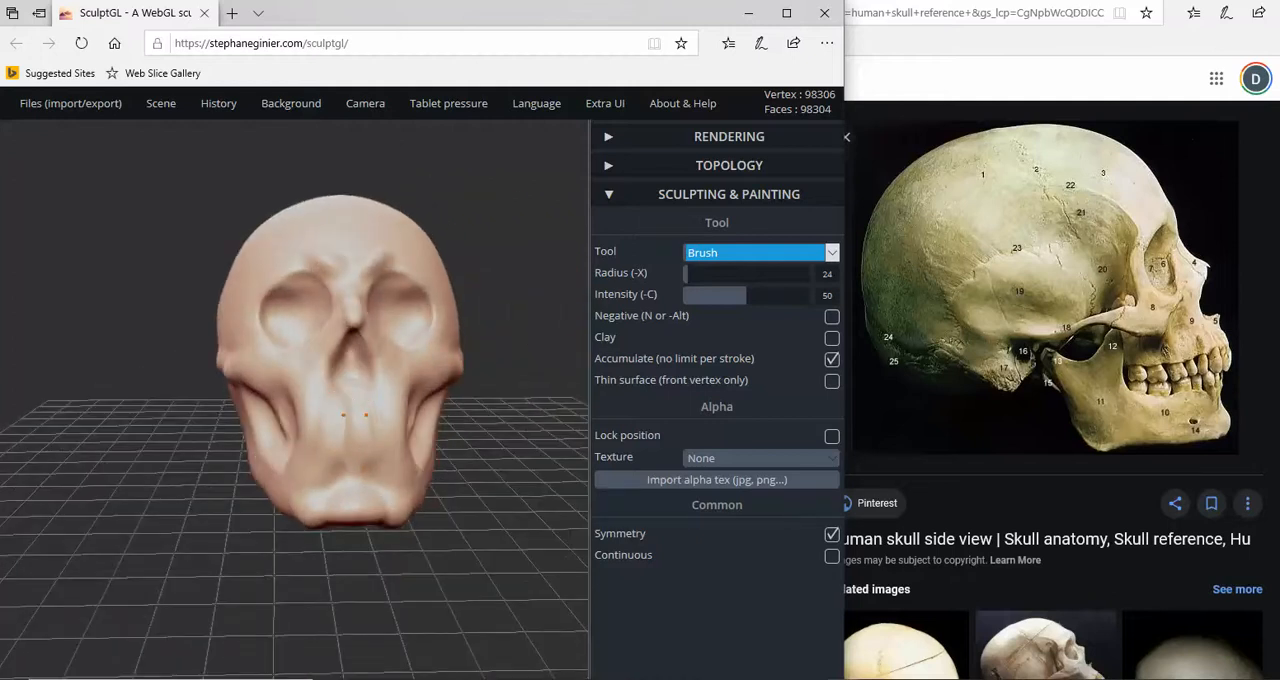
right_click_drag(355, 414, 330, 420)
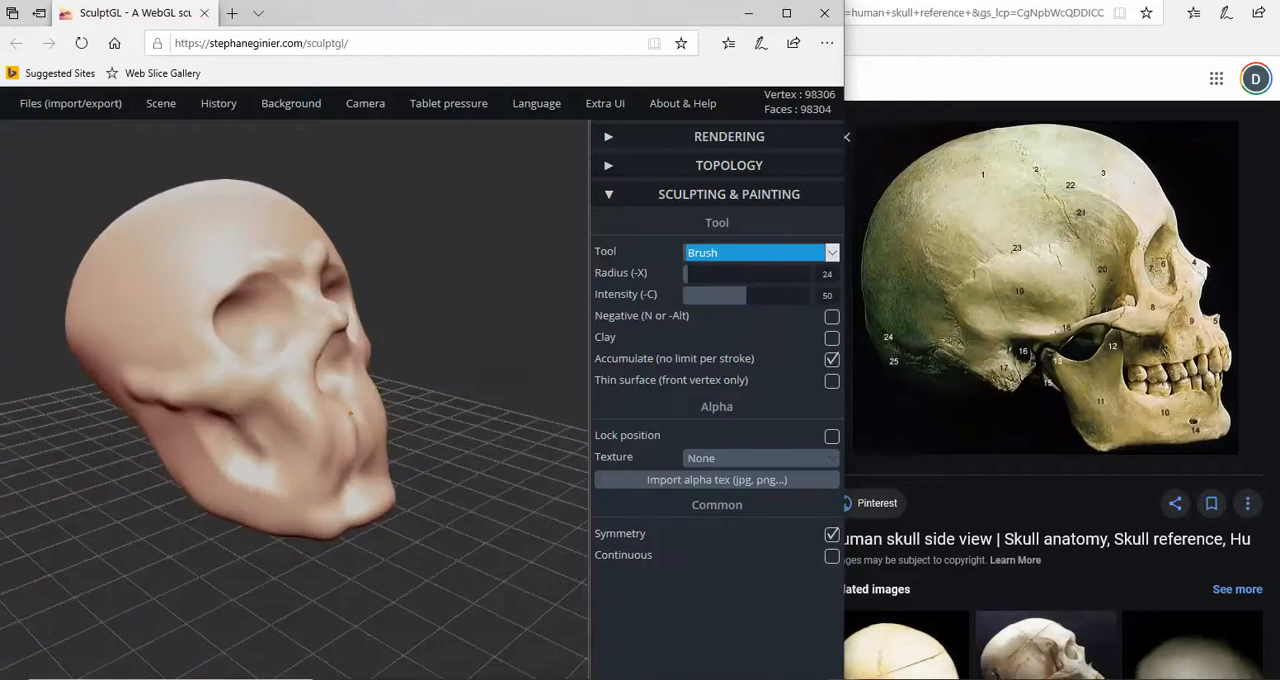
left_click_drag(362, 446, 361, 460)
mouse_move(358, 452)
right_mouse_down()
mouse_move(346, 466)
mouse_move(343, 440)
right_mouse_up()
left_click_drag(343, 440, 336, 436)
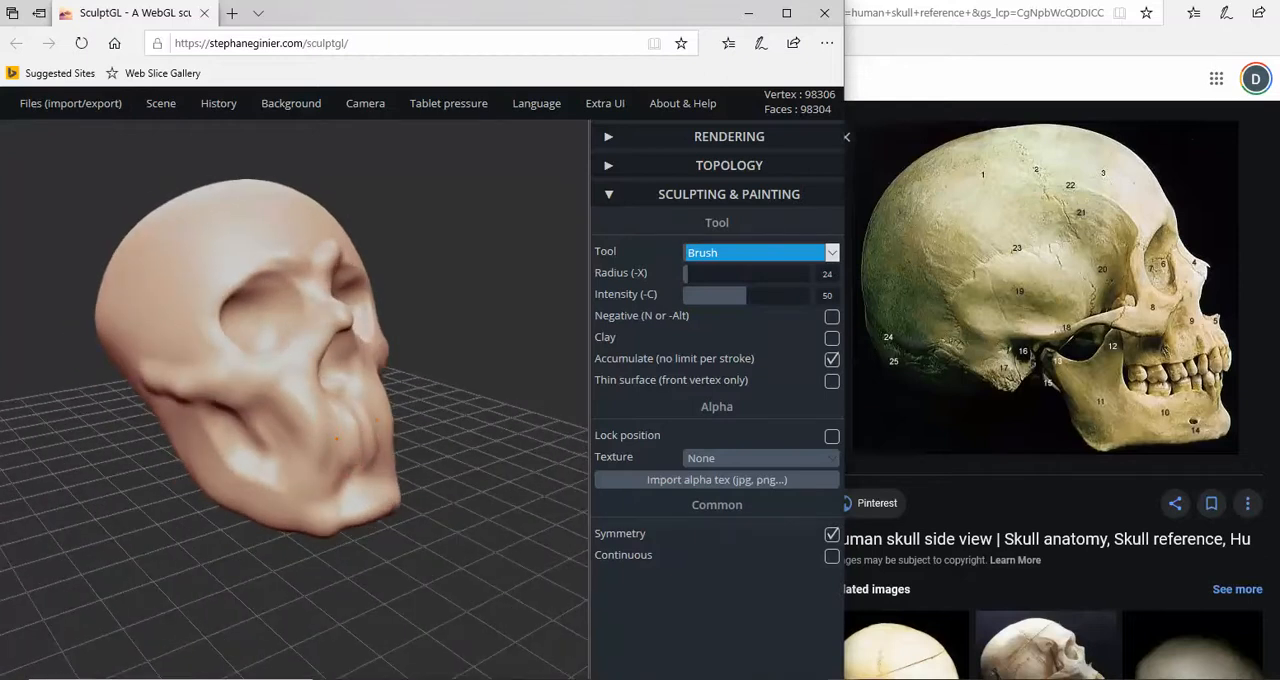
right_click_drag(363, 478, 269, 483)
right_click_drag(375, 463, 571, 427)
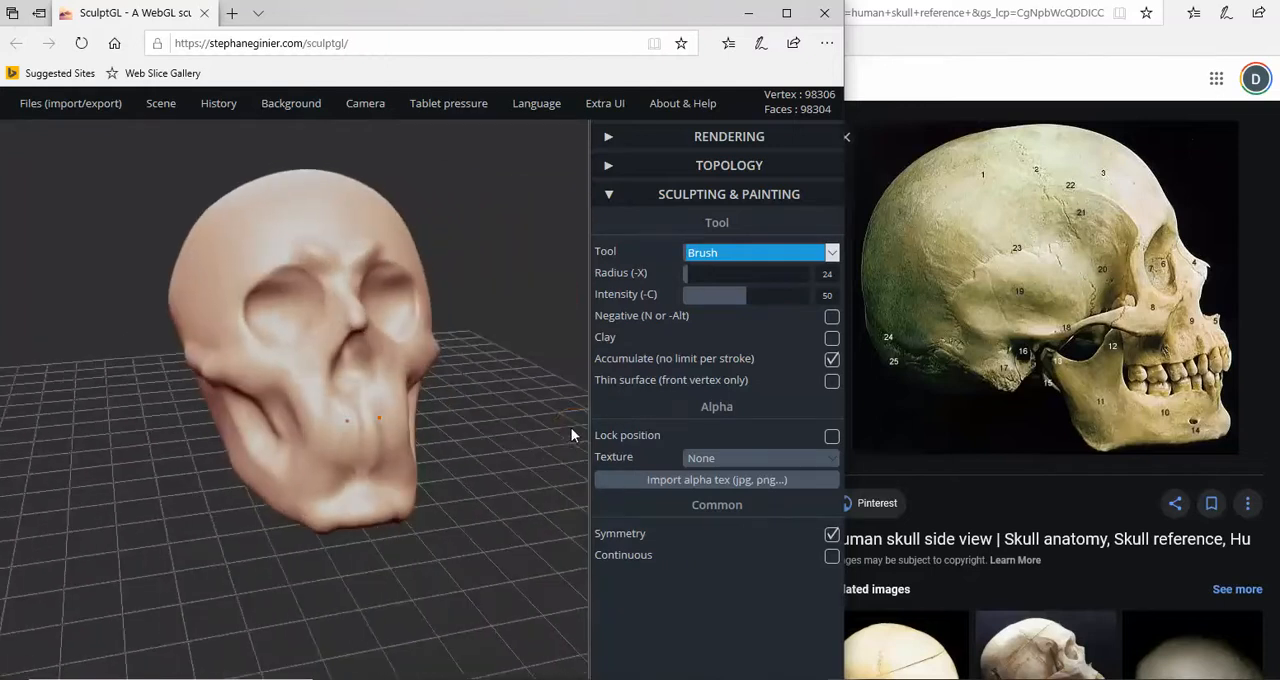
- Soften the ridges on the front of the upper jaw using the Smooth tool at radius 50 and intensity 1
left_click(831, 253)
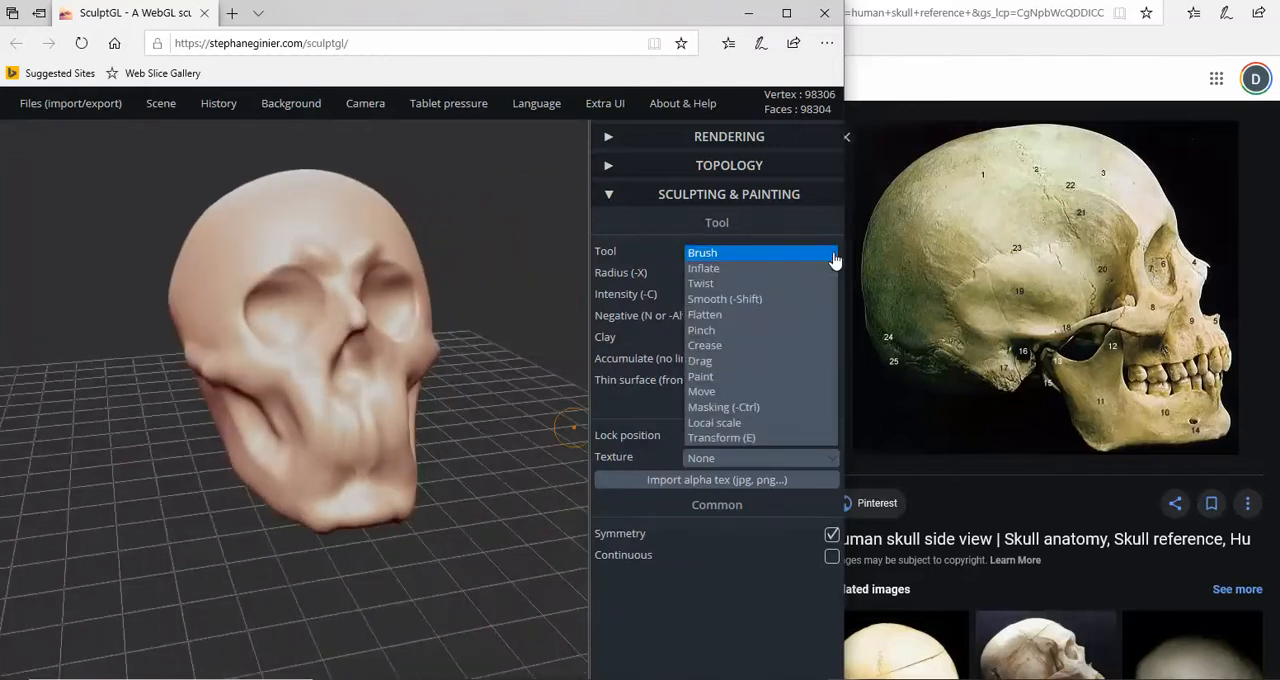
left_click(724, 298)
mouse_move(440, 368)
right_mouse_down()
mouse_move(491, 393)
mouse_move(545, 375)
right_mouse_up()
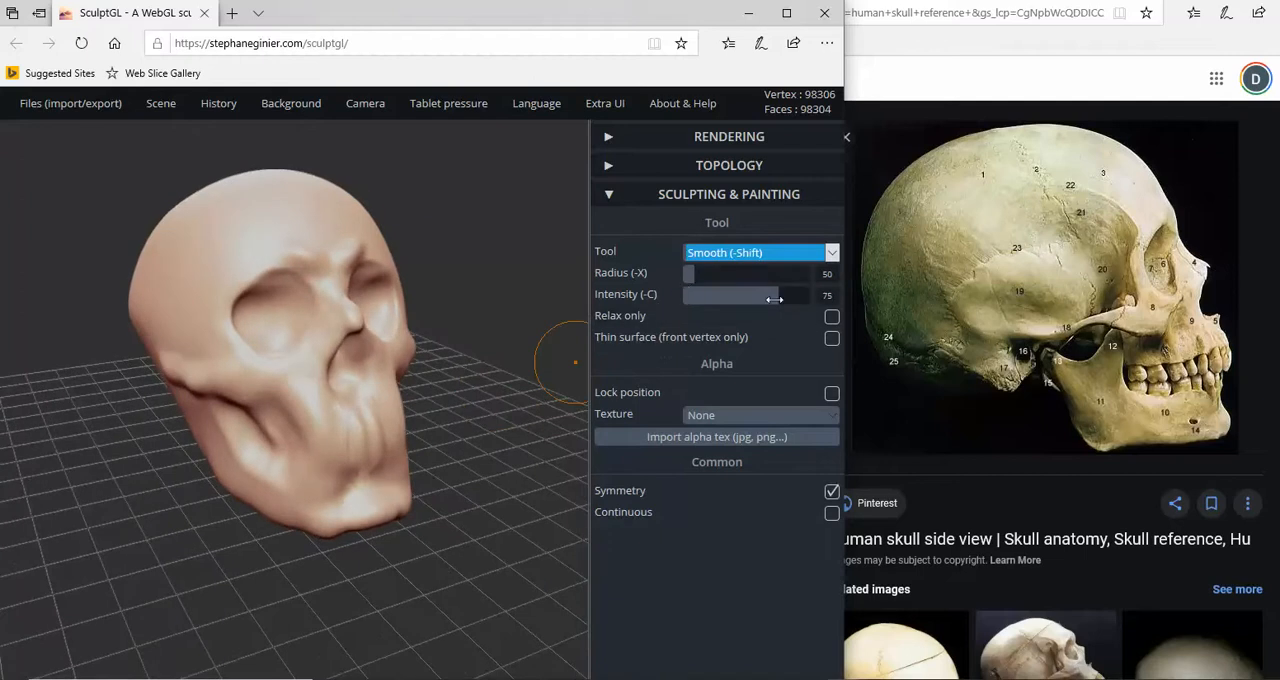
left_click_drag(774, 299, 700, 300)
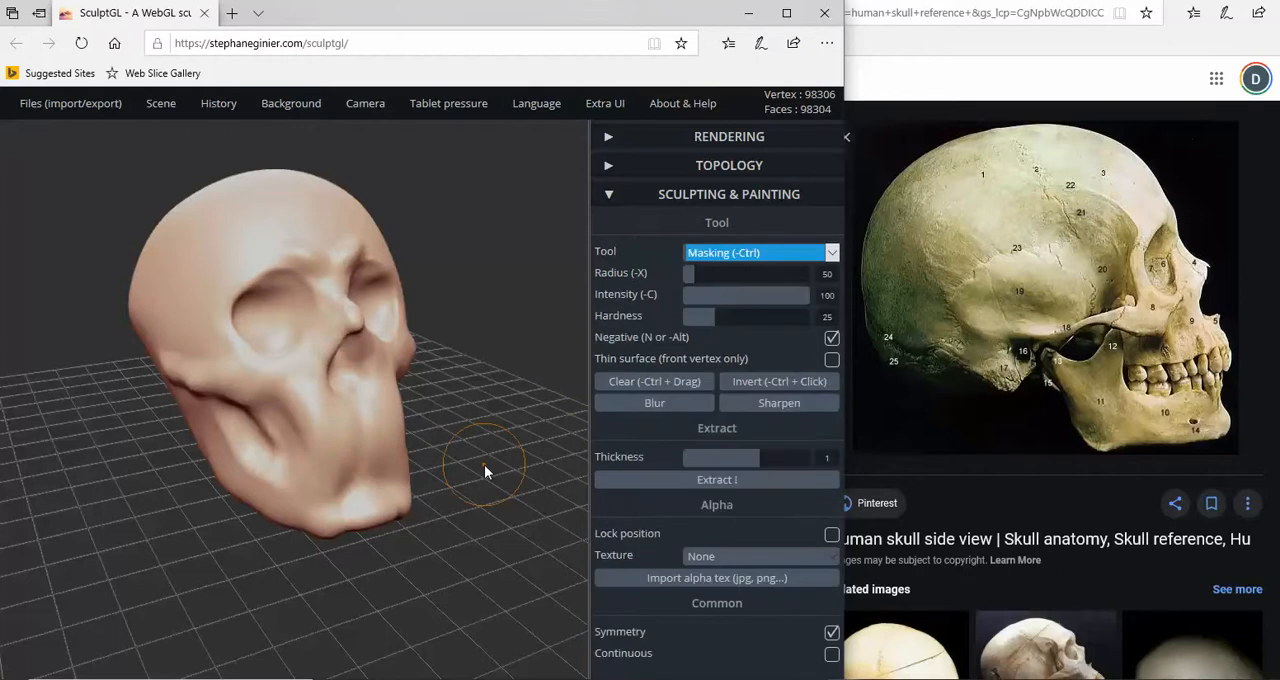
key("ctrl+z")
left_click(692, 294)
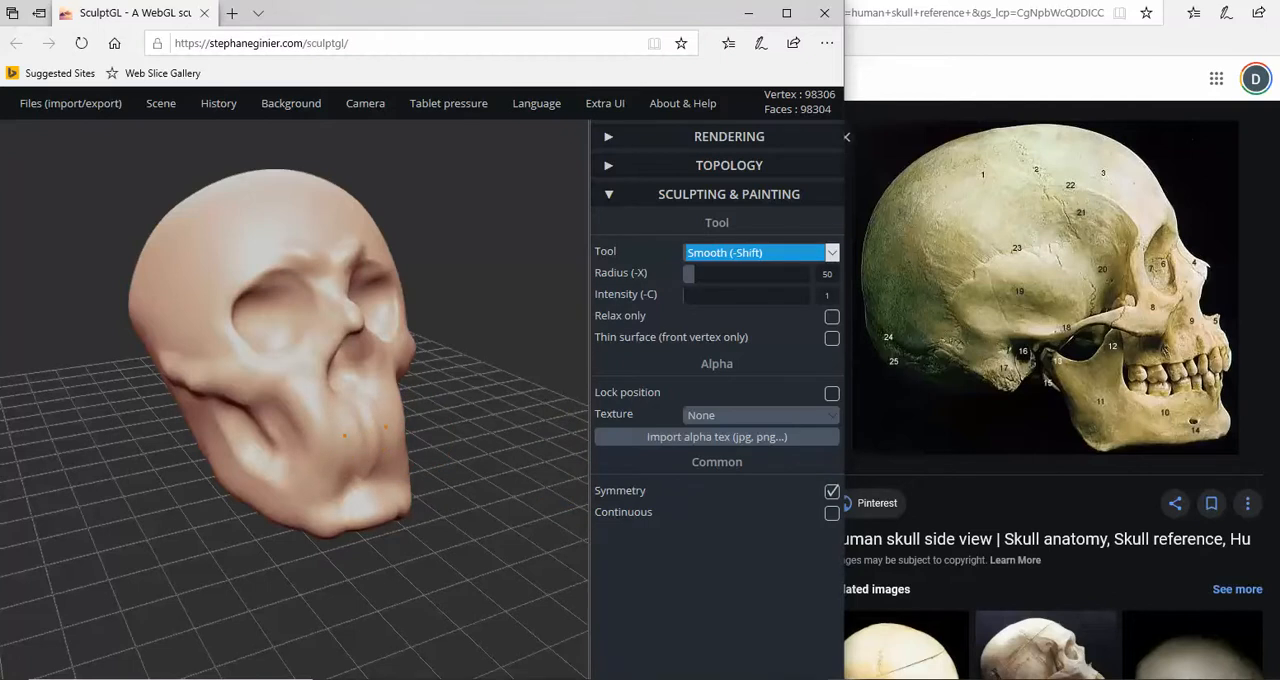
right_click_drag(378, 466, 145, 465)
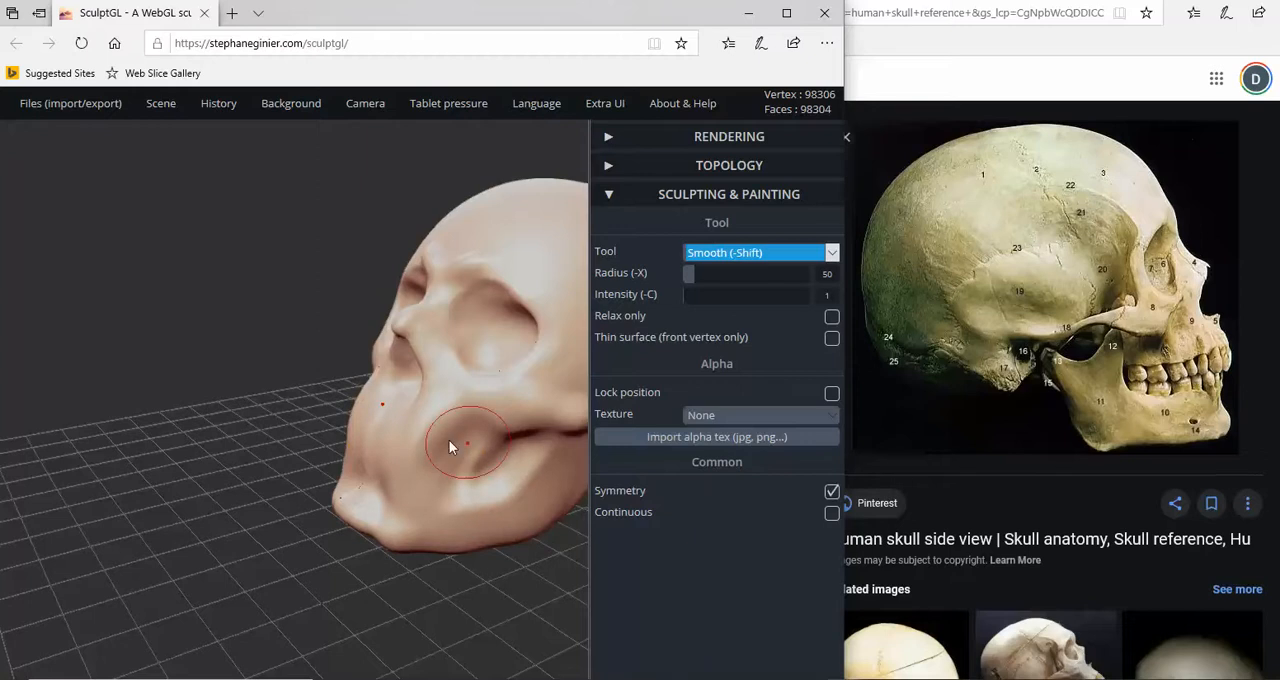
right_click_drag(449, 440, 647, 445)
mouse_move(324, 469)
right_mouse_down()
mouse_move(445, 473)
mouse_move(268, 484)
mouse_move(351, 444)
mouse_move(334, 449)
mouse_move(337, 472)
right_mouse_up()
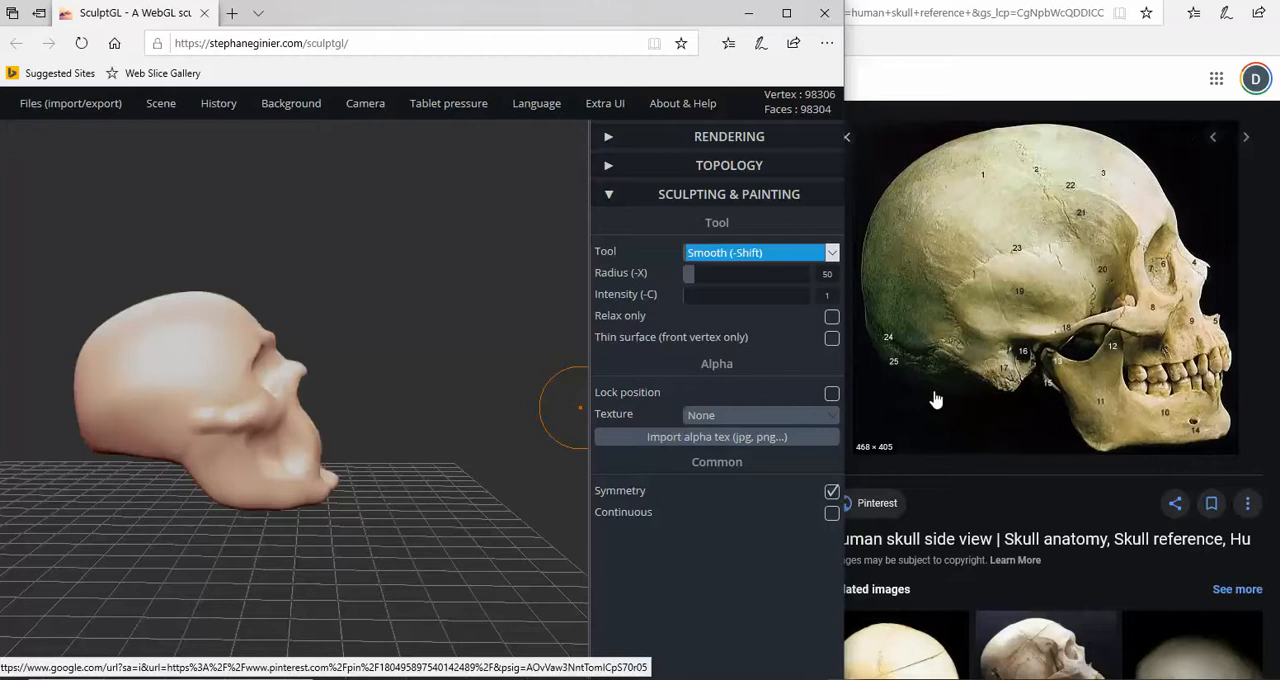
- Pull the underside of the rear cranium downward with the Drag tool at radius 47, following the side-view reference, and undo the last pull
left_click(783, 255)
left_click(737, 315)
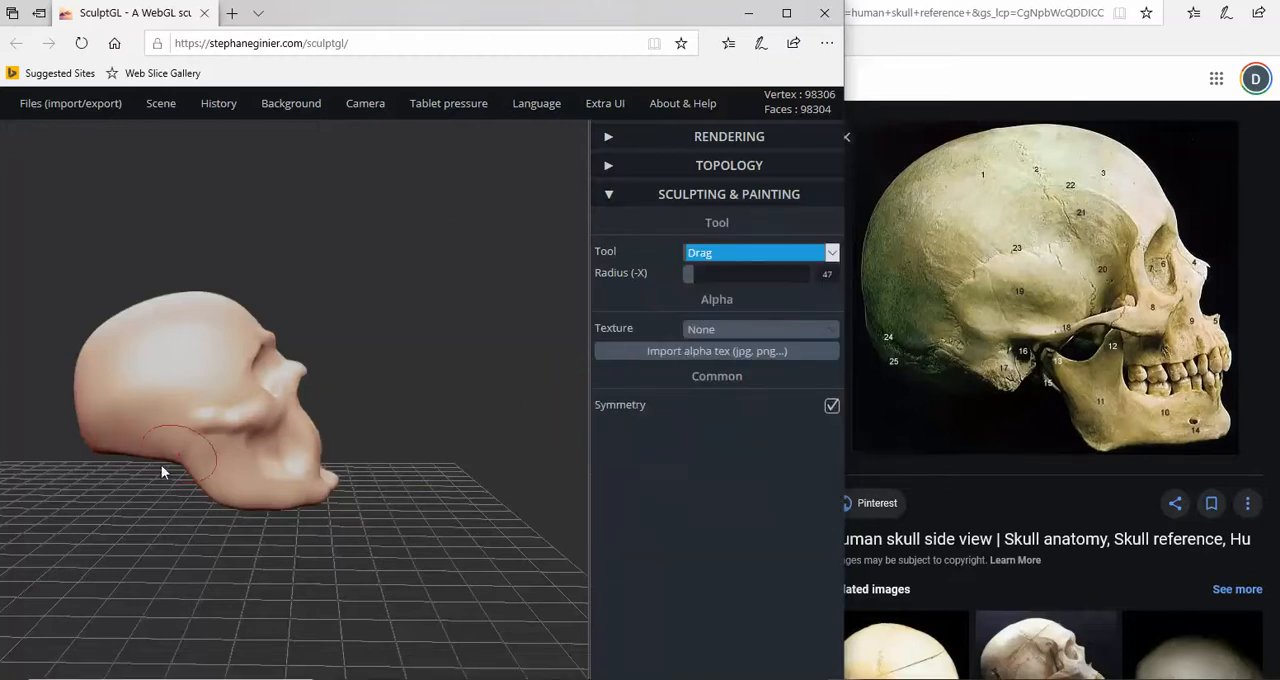
right_click_drag(161, 465, 263, 447)
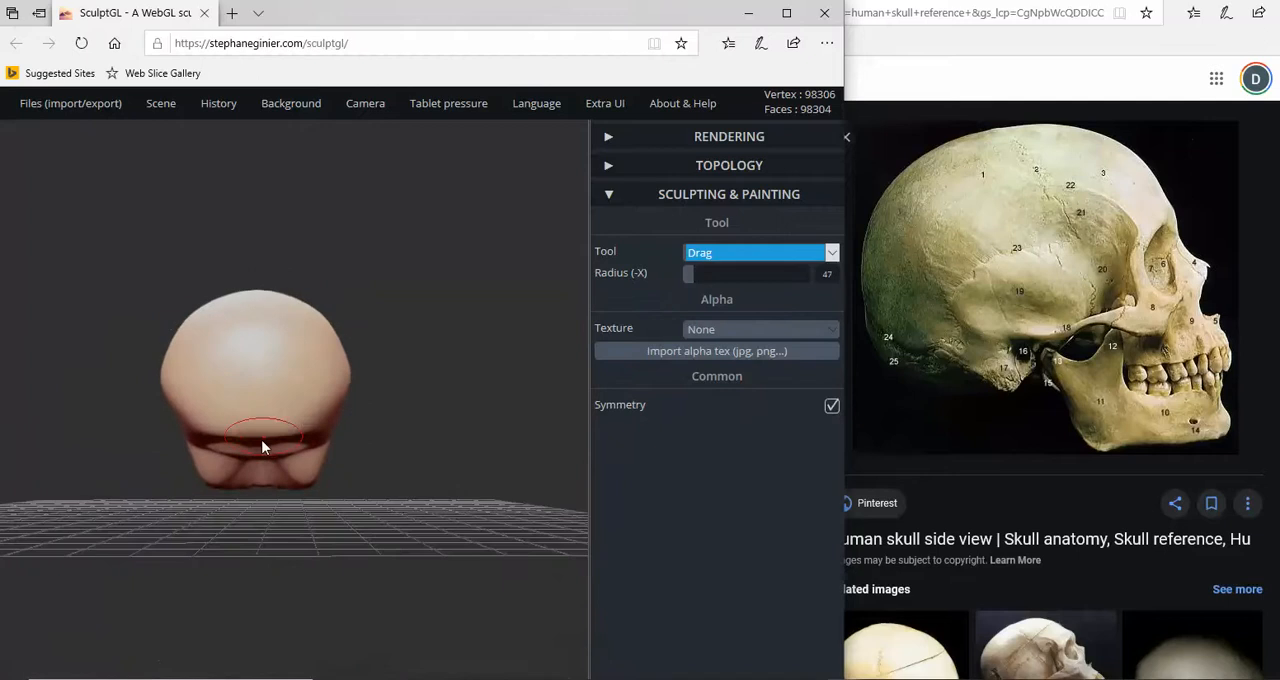
left_click_drag(261, 439, 259, 457)
mouse_move(259, 457)
right_mouse_down()
mouse_move(100, 457)
mouse_move(83, 471)
mouse_move(143, 449)
right_mouse_up()
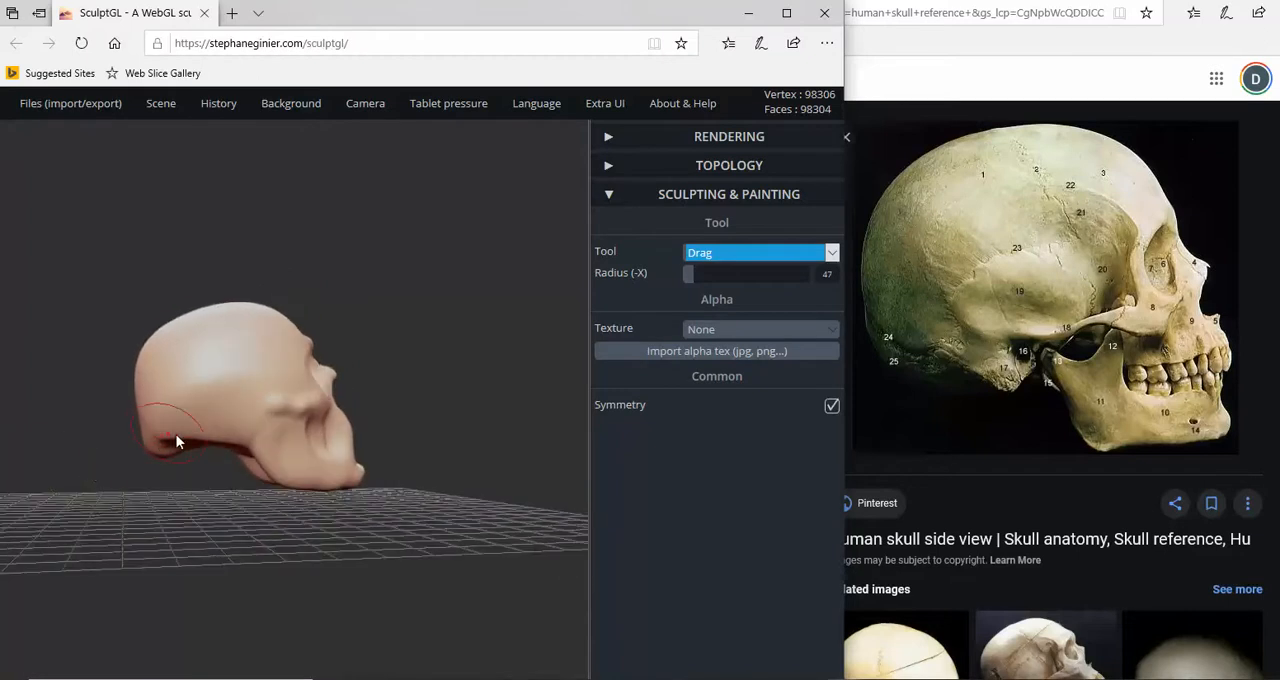
left_click_drag(181, 441, 183, 454)
right_click_drag(210, 447, 217, 453)
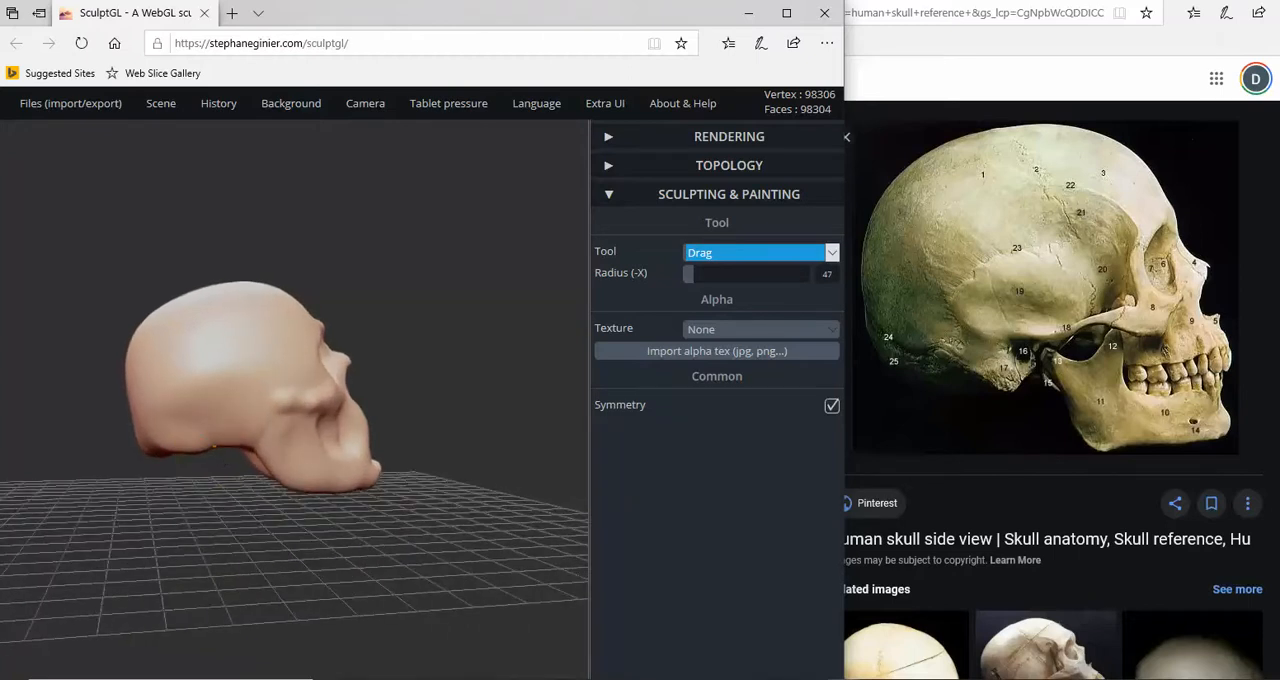
left_click_drag(216, 453, 218, 459)
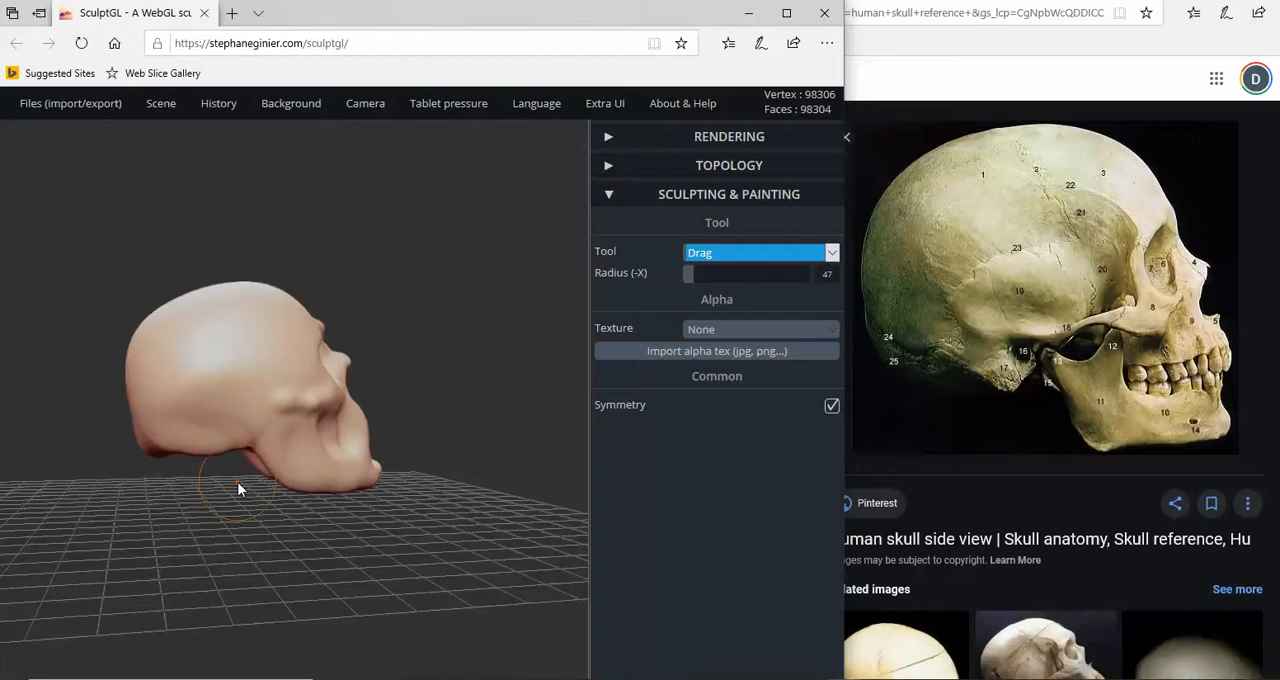
key("ctrl+z")
right_click_drag(244, 482, 217, 470)
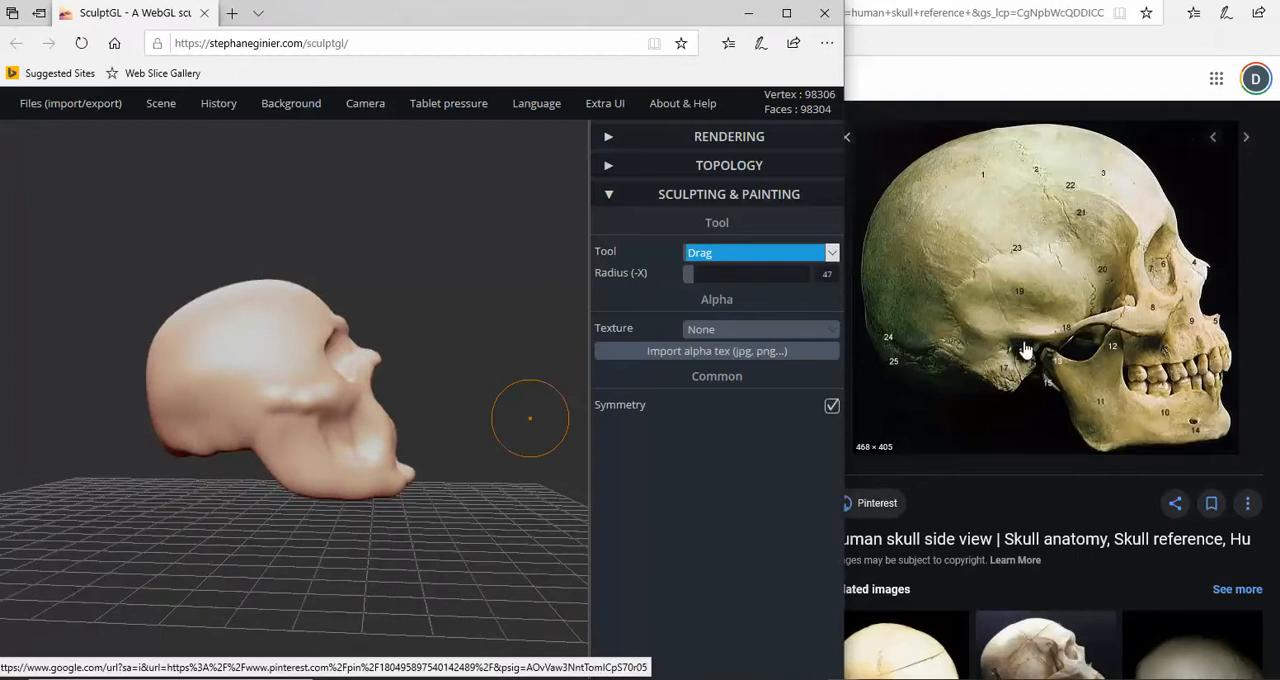
- Build up the cheekbone arch backward along the side of the skull with the positive Brush at radius 24 and intensity 50
left_click(799, 254)
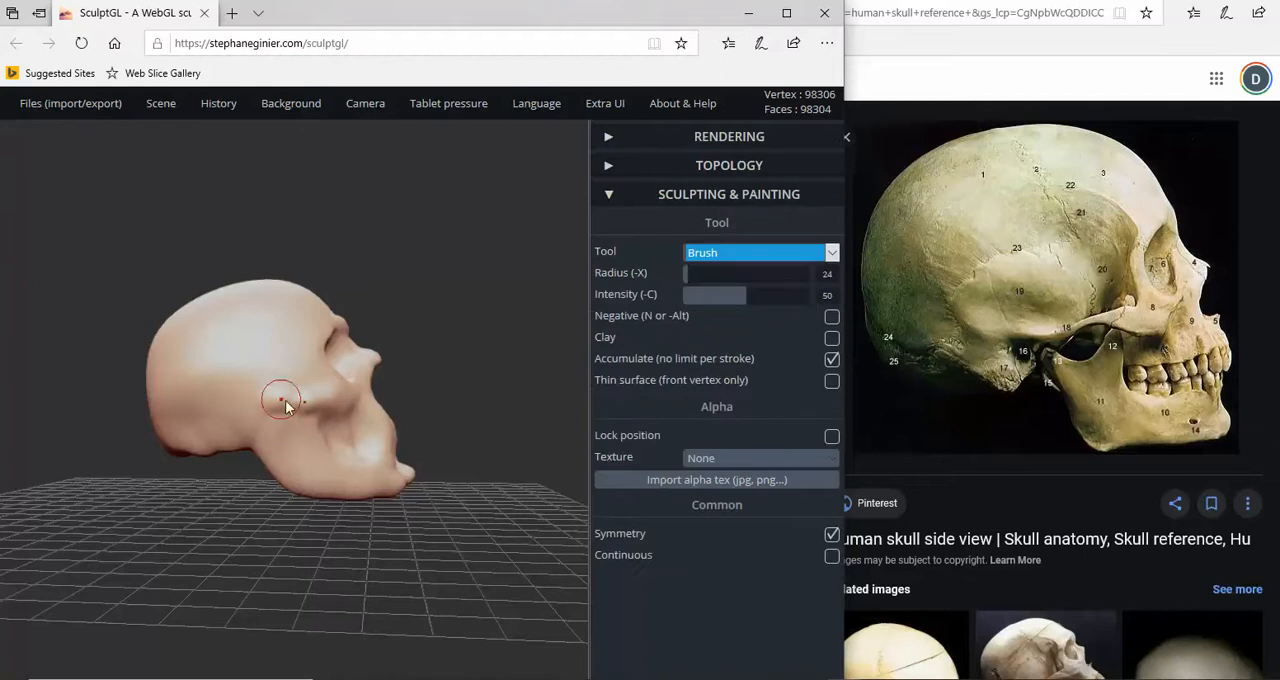
left_click_drag(301, 407, 244, 425)
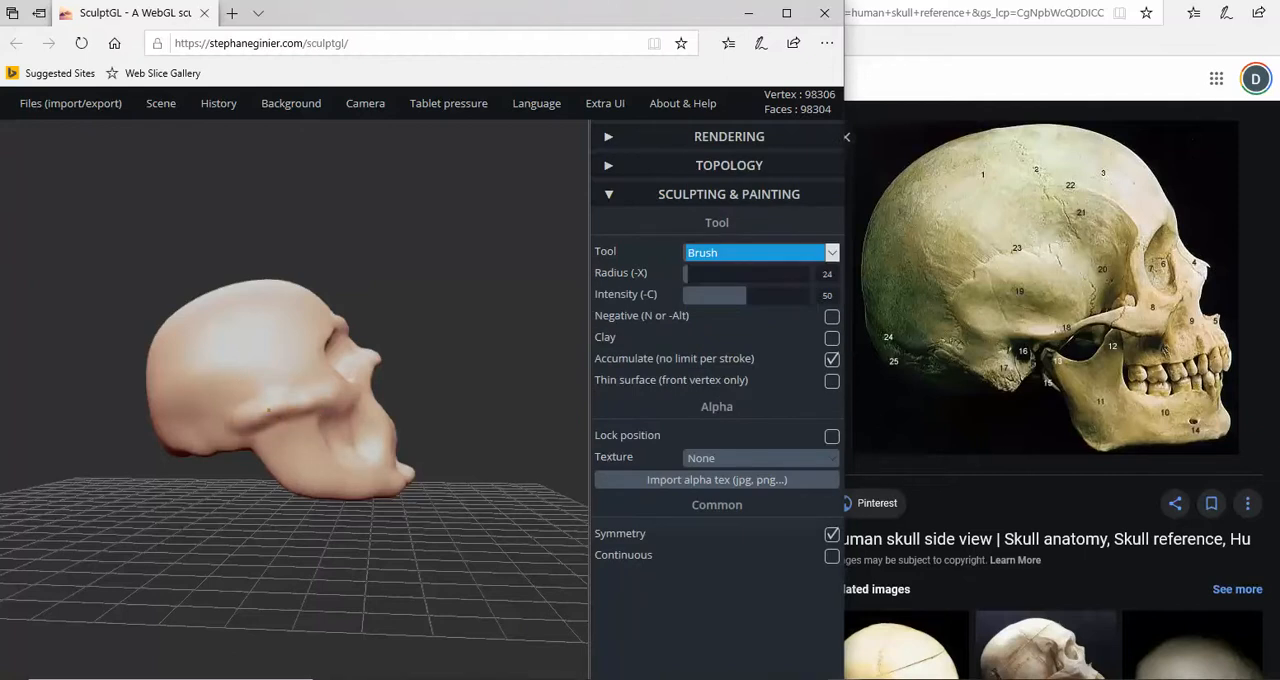
right_click_drag(341, 397, 354, 397)
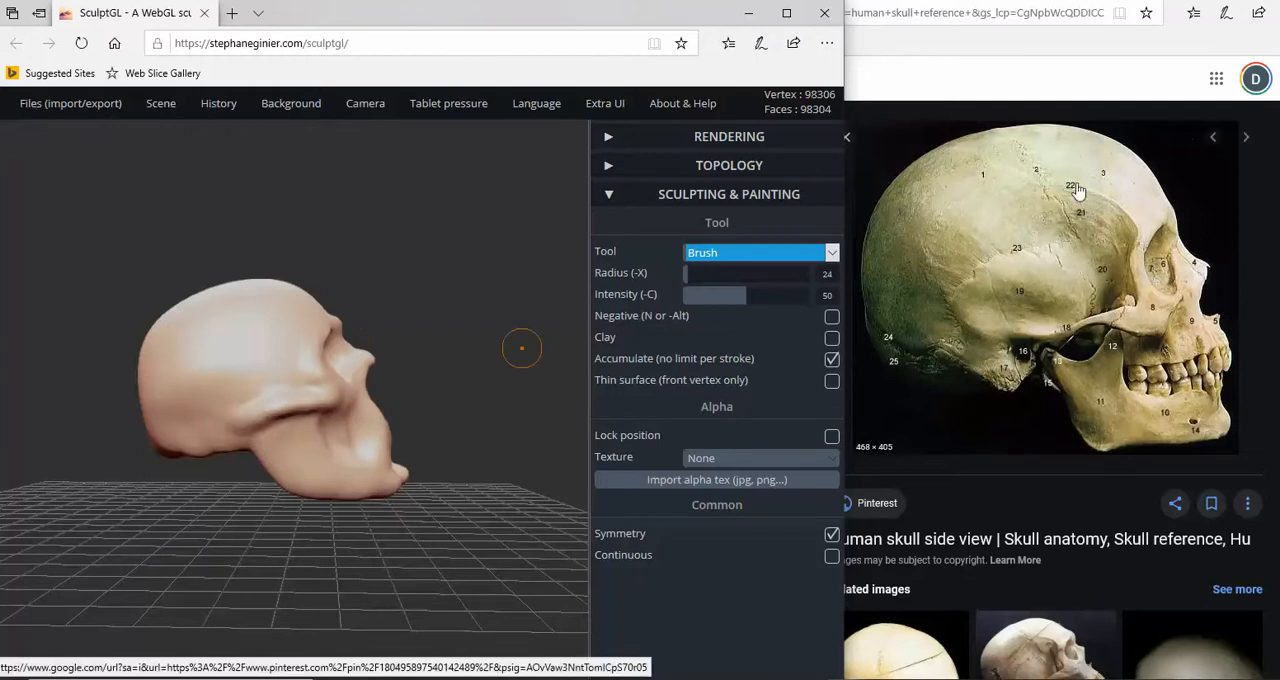
left_click(941, 243)
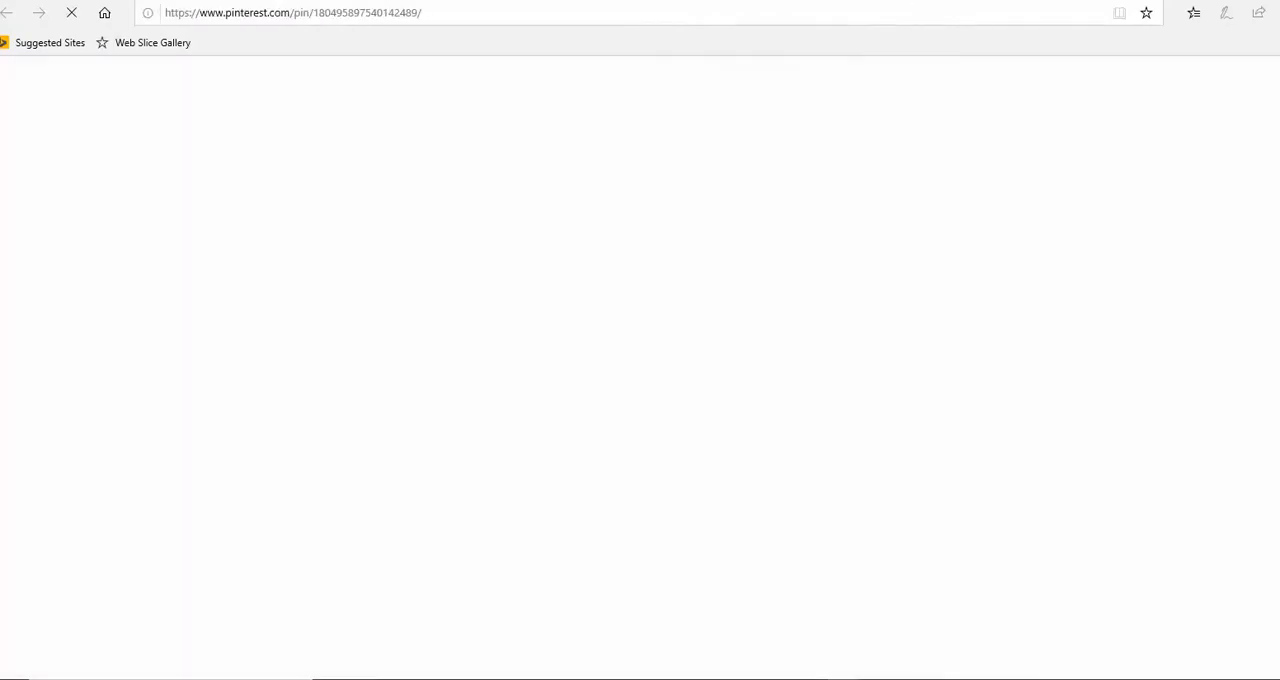
left_click(747, 1)
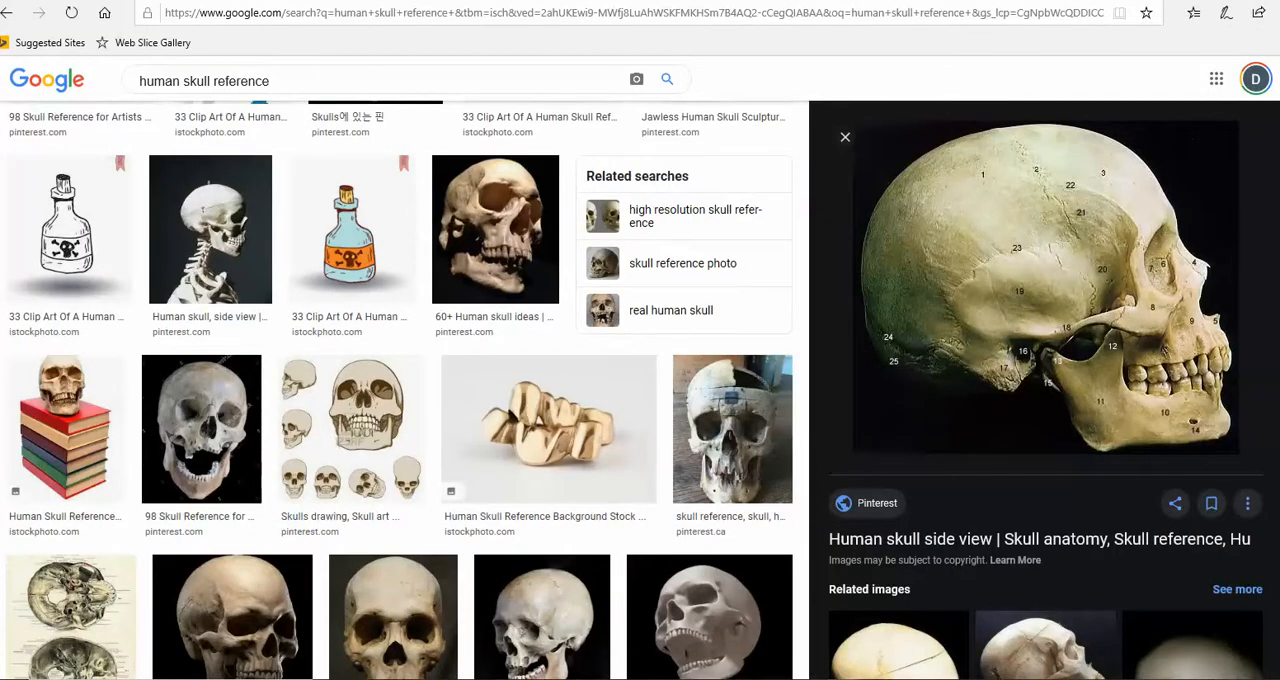
left_click(925, 645)
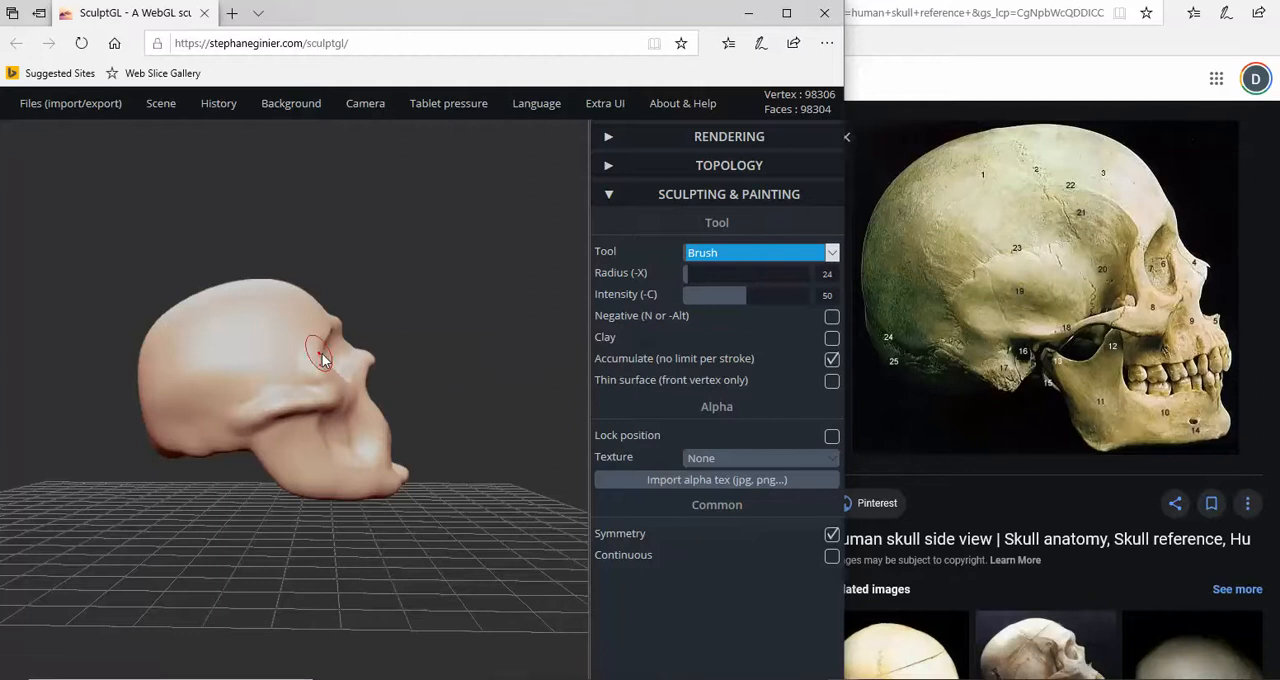
- Raise a curved ridge across the side of the cranium from the outer brow toward the back with the positive Brush
left_click_drag(433, 364, 379, 351)
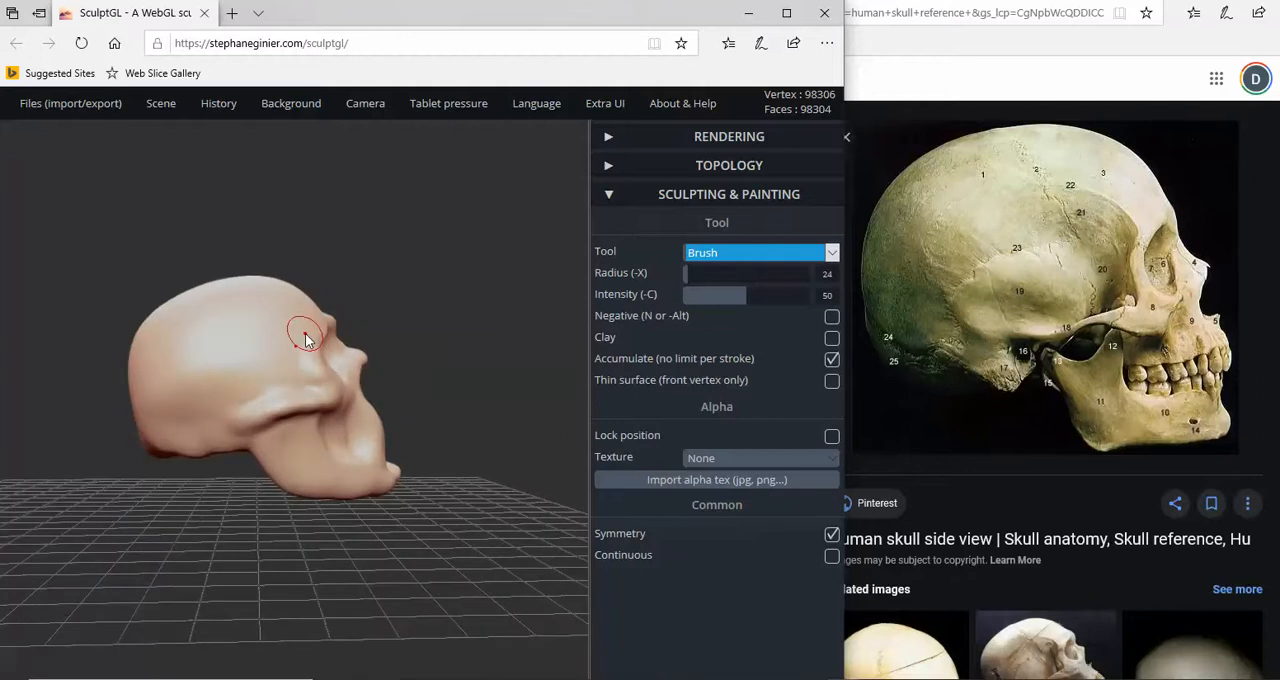
mouse_move(304, 329)
left_mouse_down()
mouse_move(266, 320)
mouse_move(200, 349)
left_mouse_up()
right_click_drag(303, 372, 316, 410)
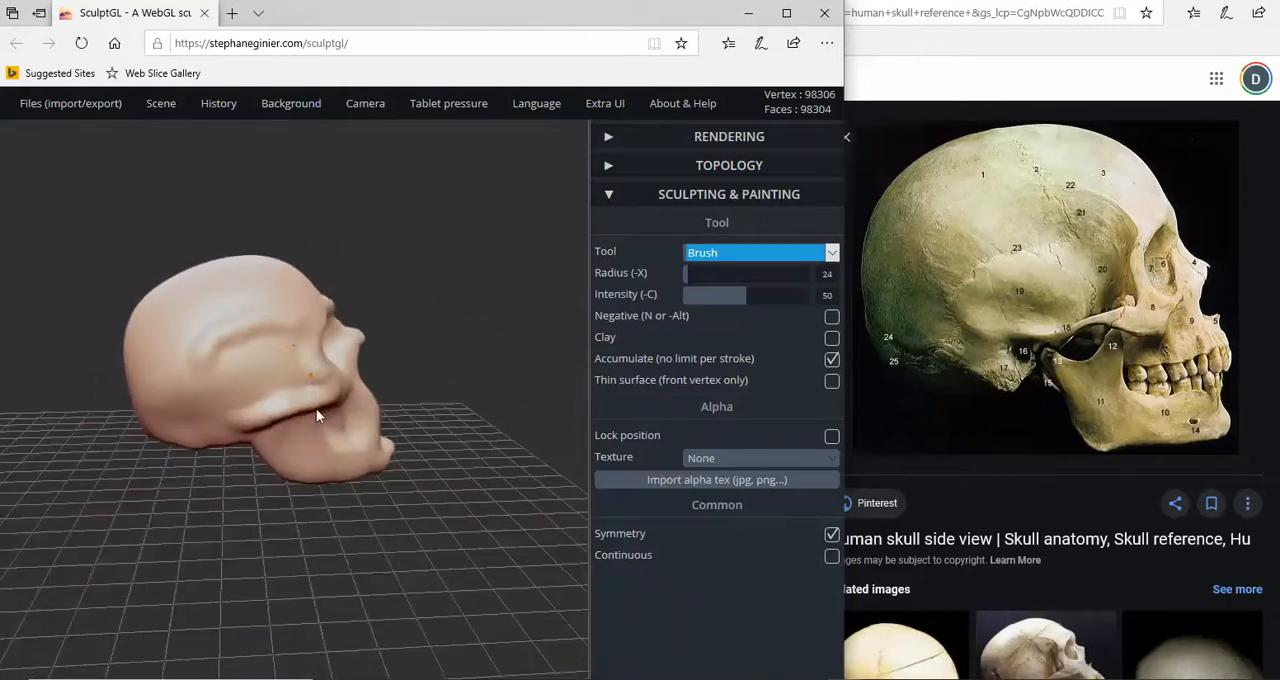
- Blend the temple ridge into the cranium using the Flatten tool with Negative on, radius 50 and intensity 9
left_click(803, 258)
left_click(716, 311)
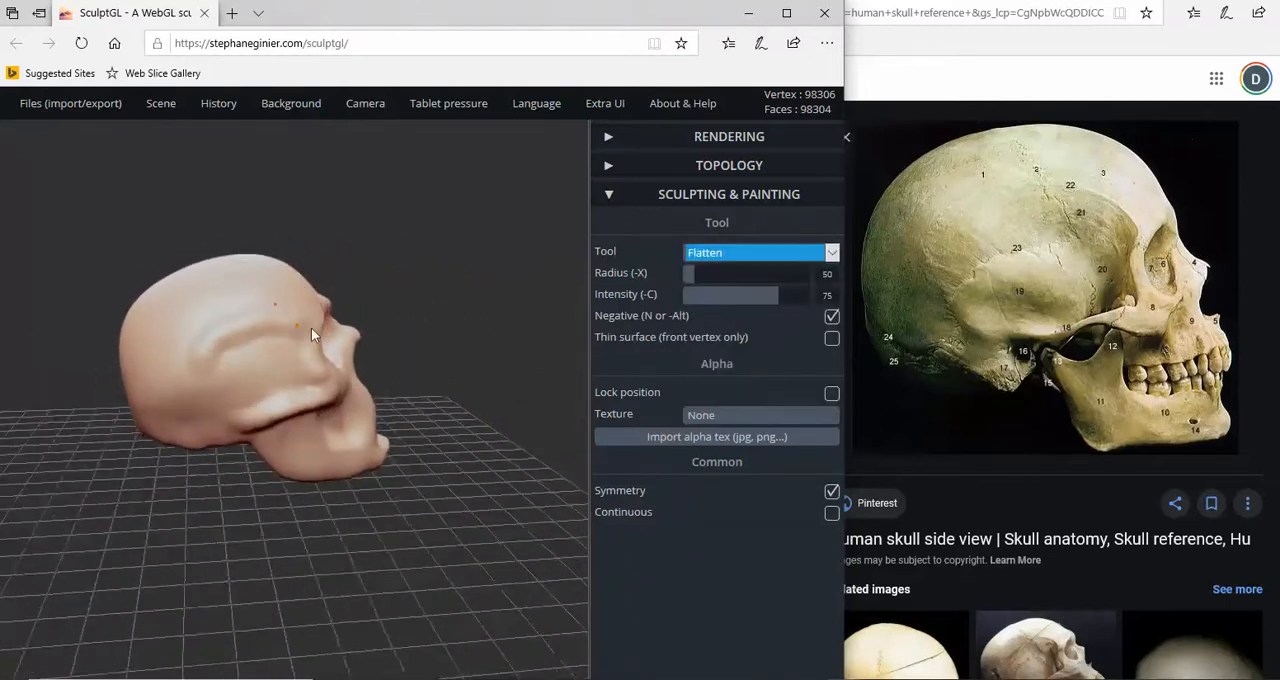
right_click_drag(311, 334, 345, 328)
left_click_drag(776, 299, 695, 299)
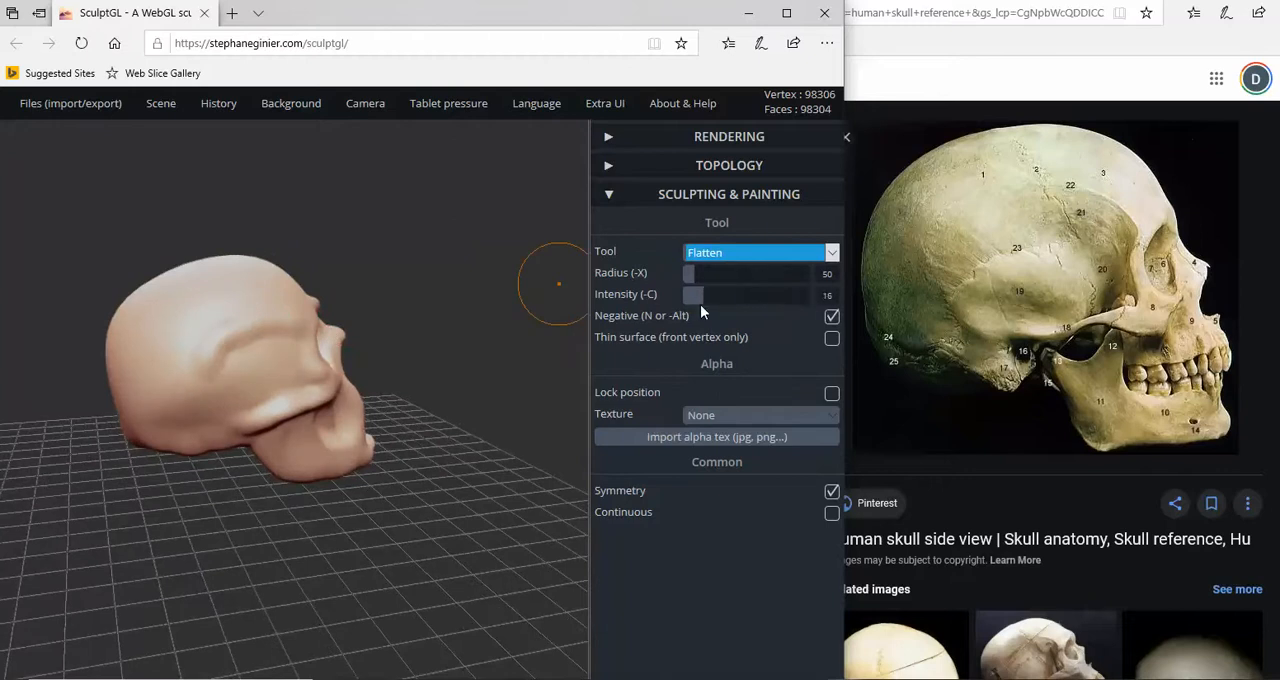
right_click_drag(445, 338, 454, 375)
left_click_drag(454, 375, 450, 382)
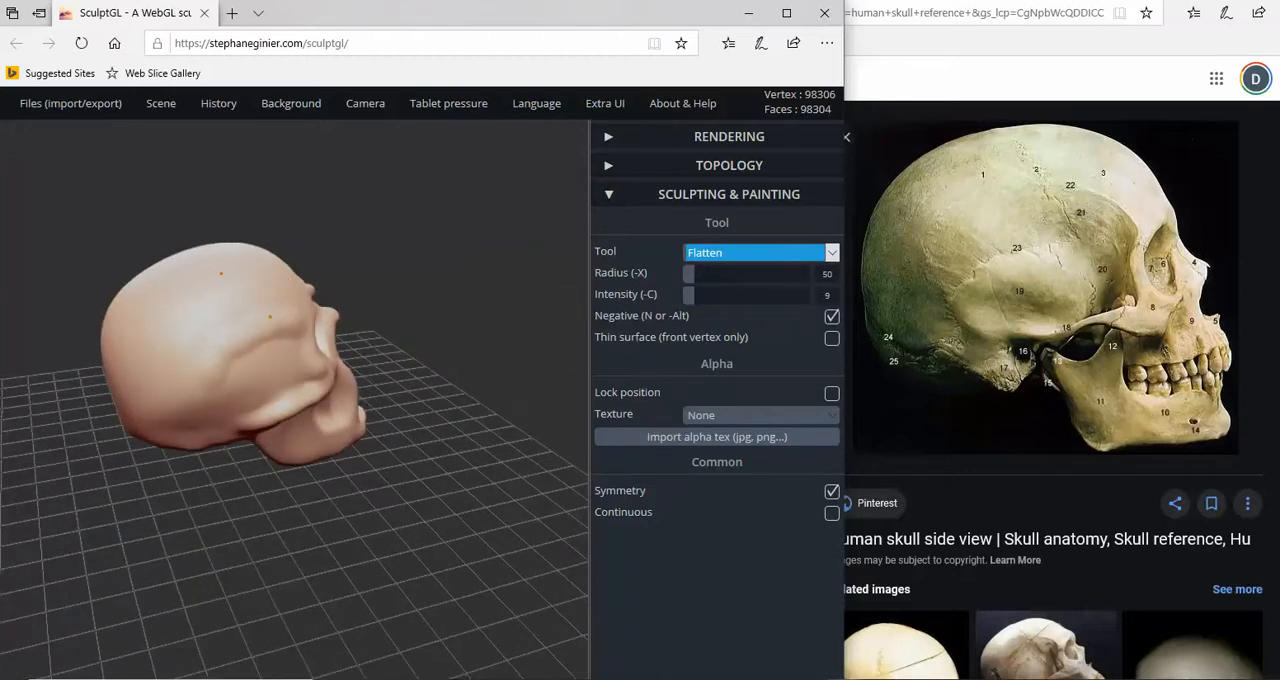
right_click_drag(286, 320, 180, 354)
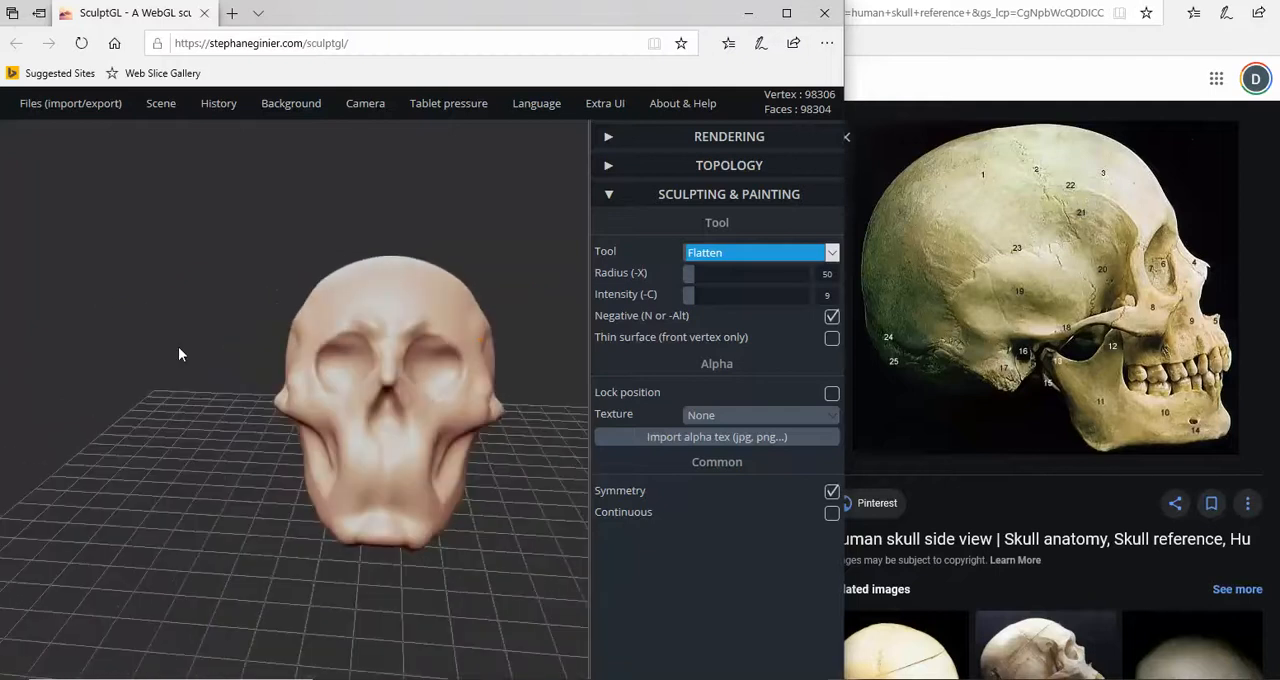
- Show the front-view skull photo beside the sculpture and compare the proportions of the face, temples and jaw
scroll(226, 328, "up", 2)
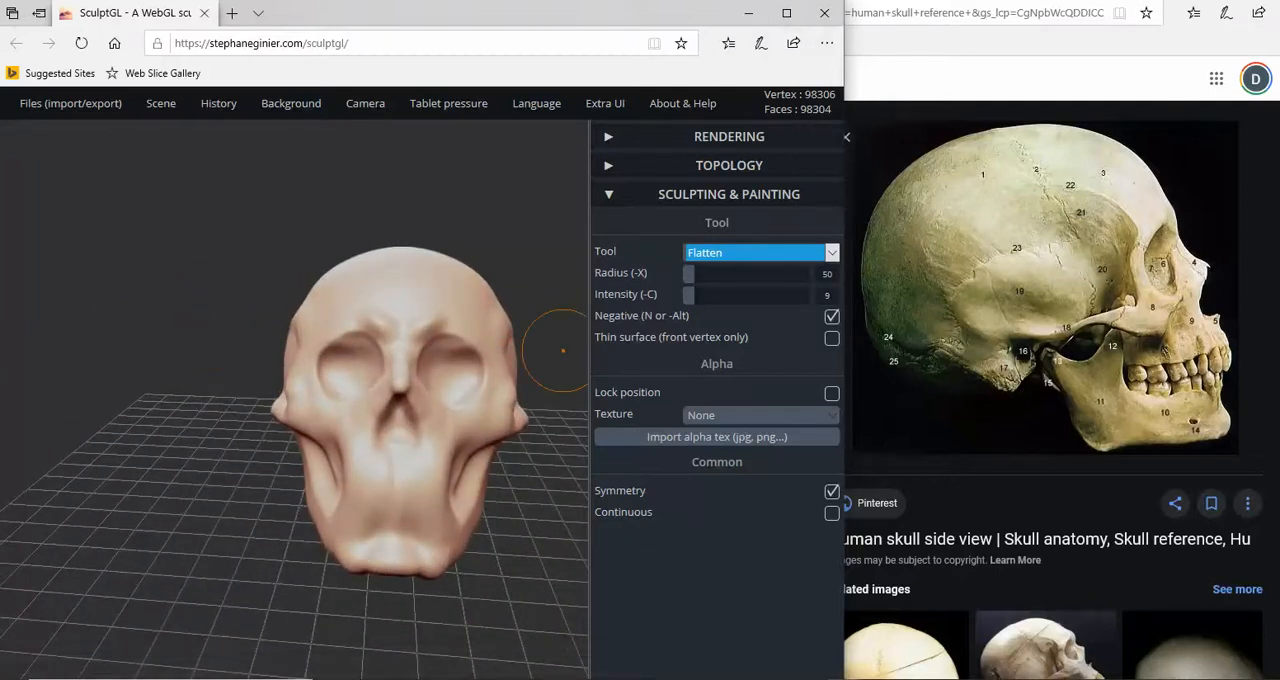
left_click(877, 393)
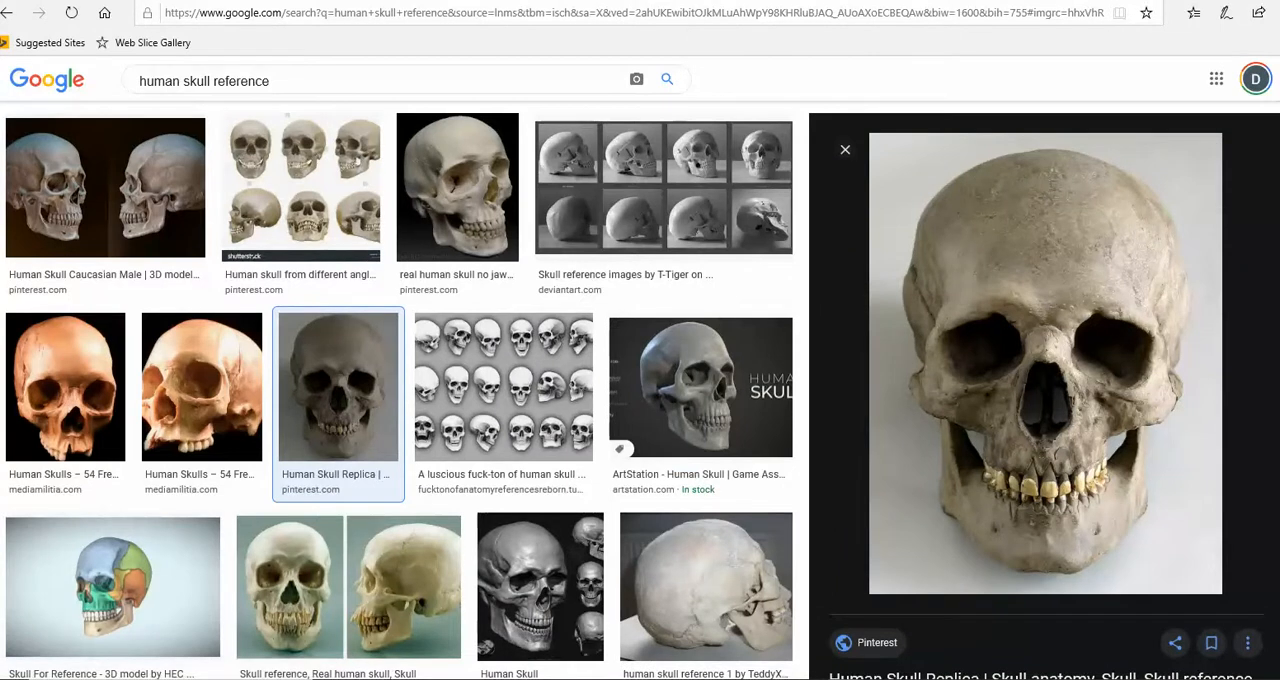
left_click(895, 663)
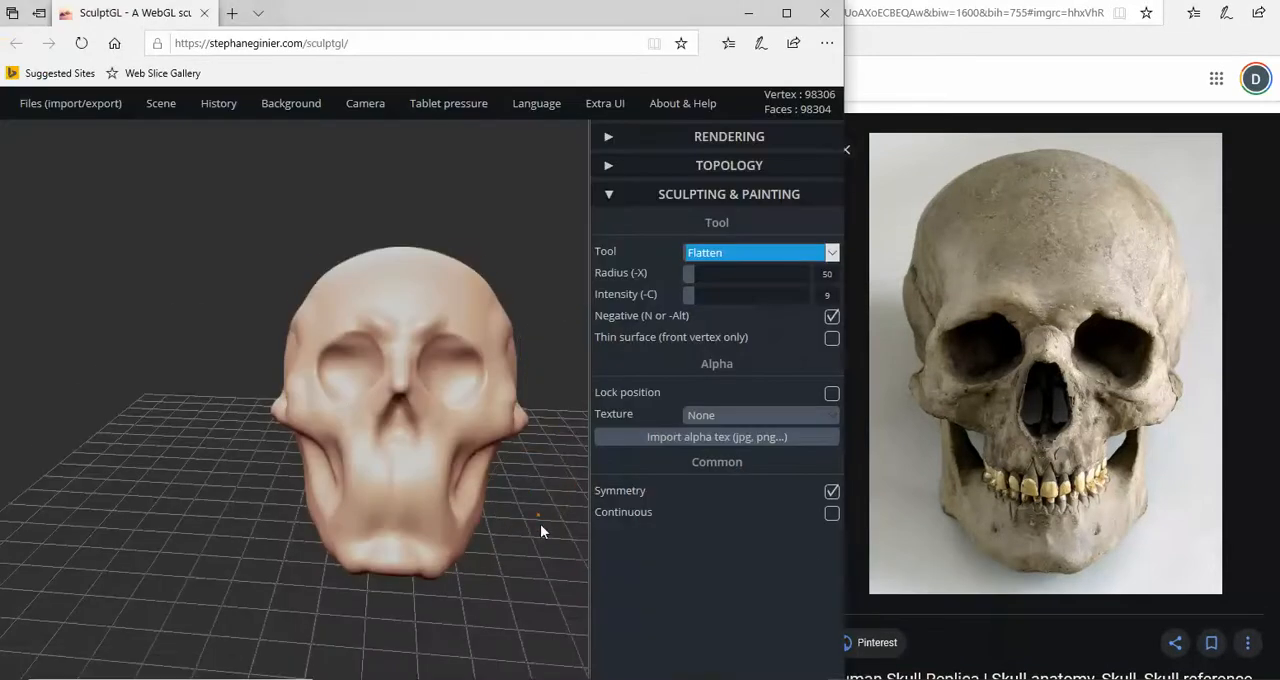
left_click_drag(540, 524, 534, 487)
left_click_drag(528, 332, 453, 250)
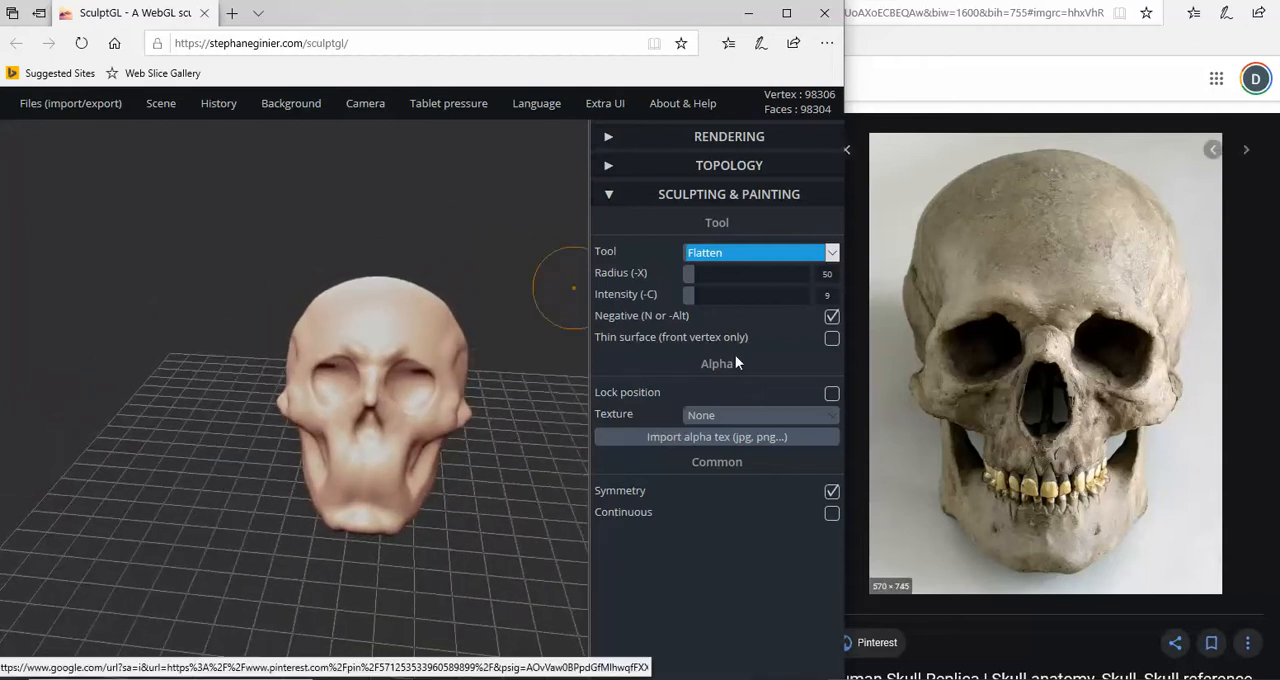
scroll(328, 387, "up", 3)
mouse_move(230, 352)
left_mouse_down()
mouse_move(257, 360)
mouse_move(231, 365)
left_mouse_up()
scroll(255, 361, "up", 2)
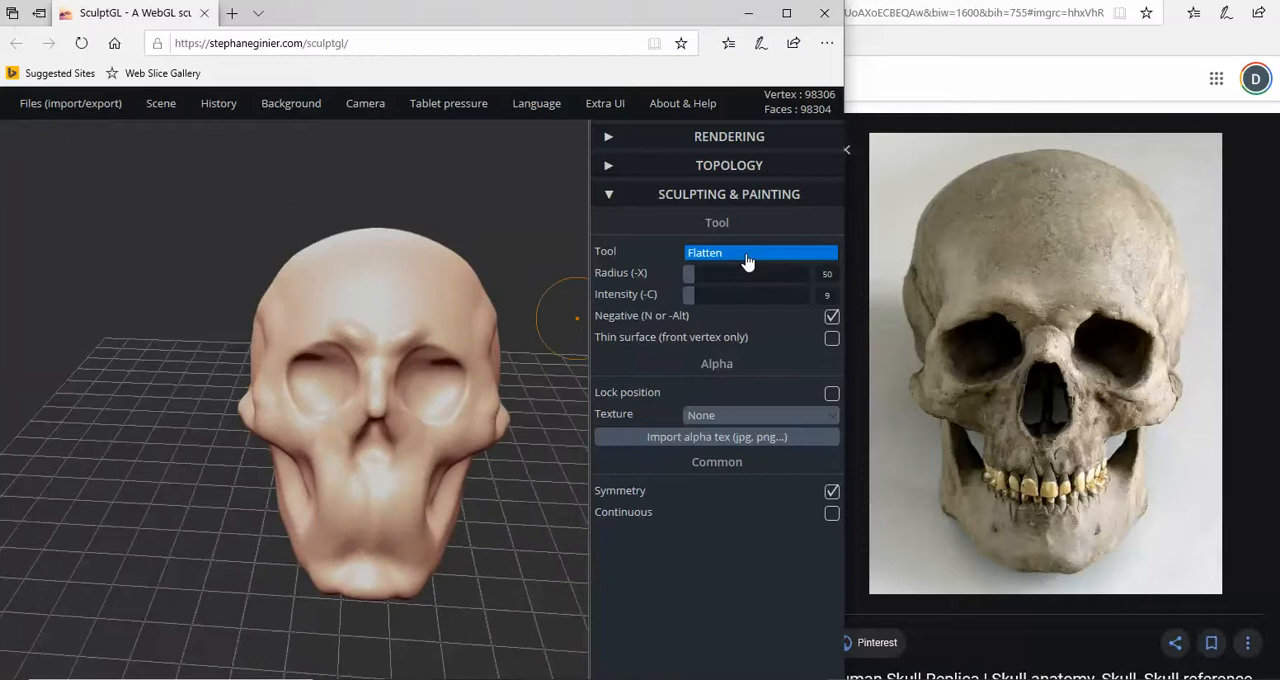
- Push the temples inward just above the cheekbones with the Drag tool at radius 47 to match the front-view reference
left_click(749, 256)
left_click(731, 298)
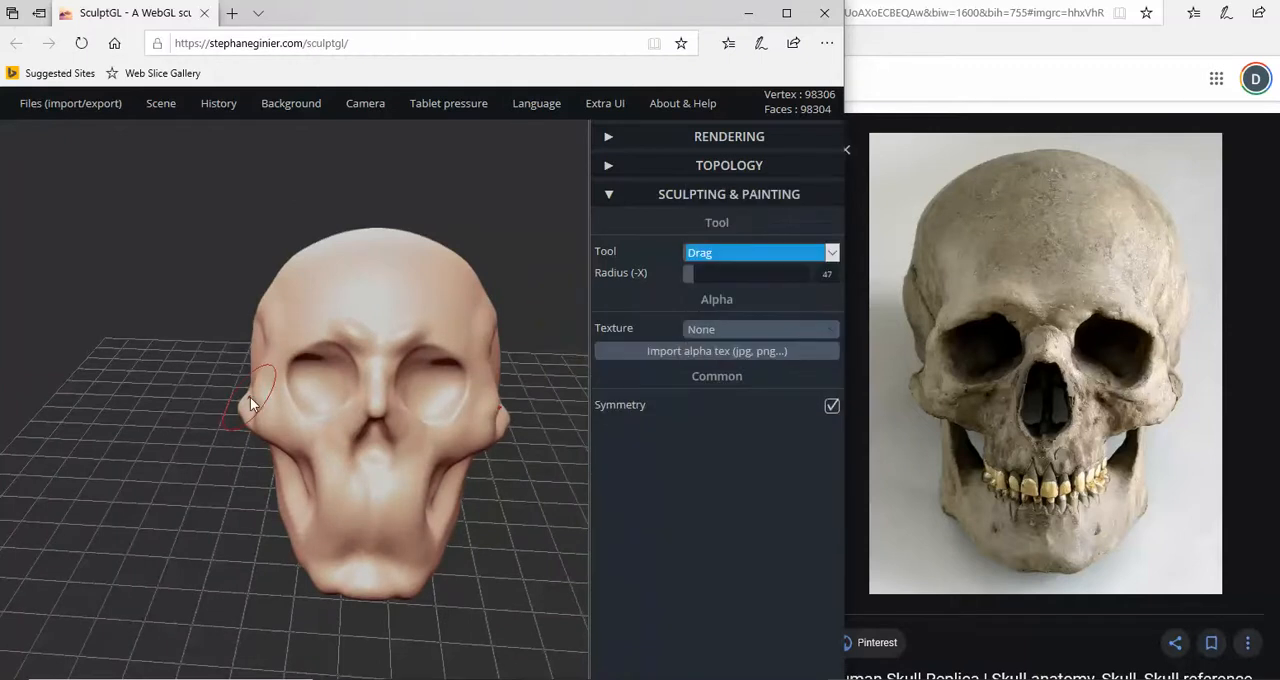
left_click_drag(256, 392, 265, 392)
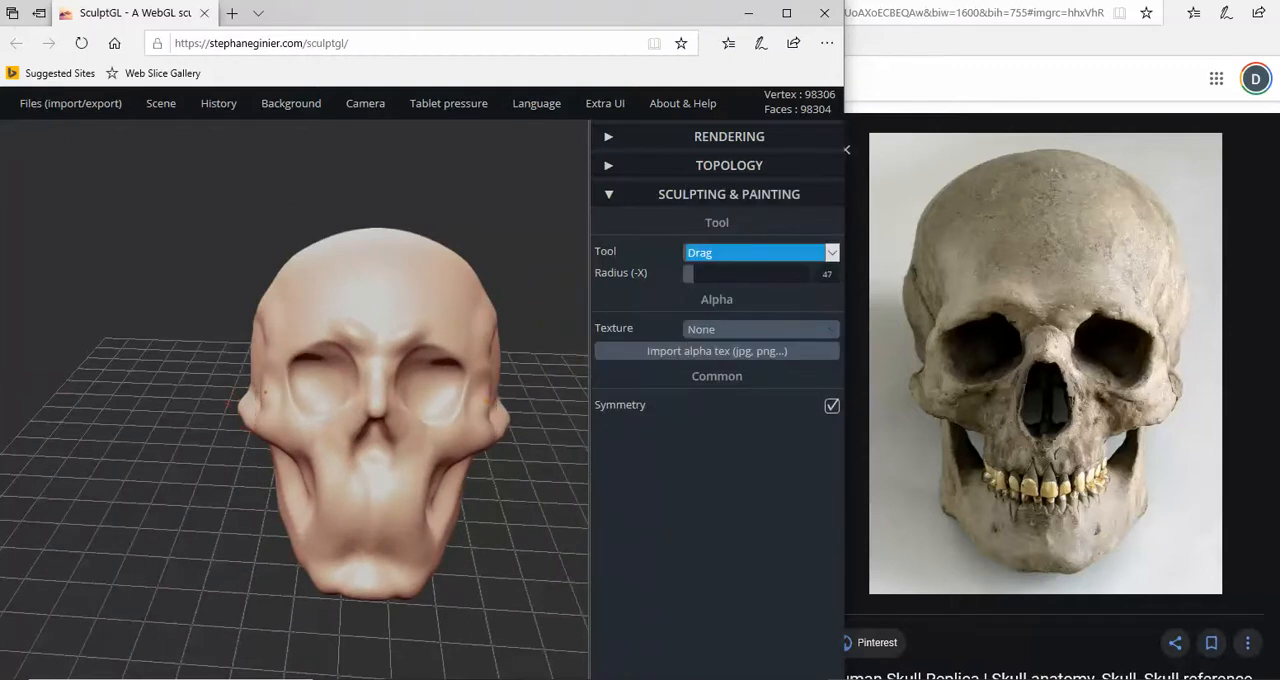
scroll(255, 378, "down", 2)
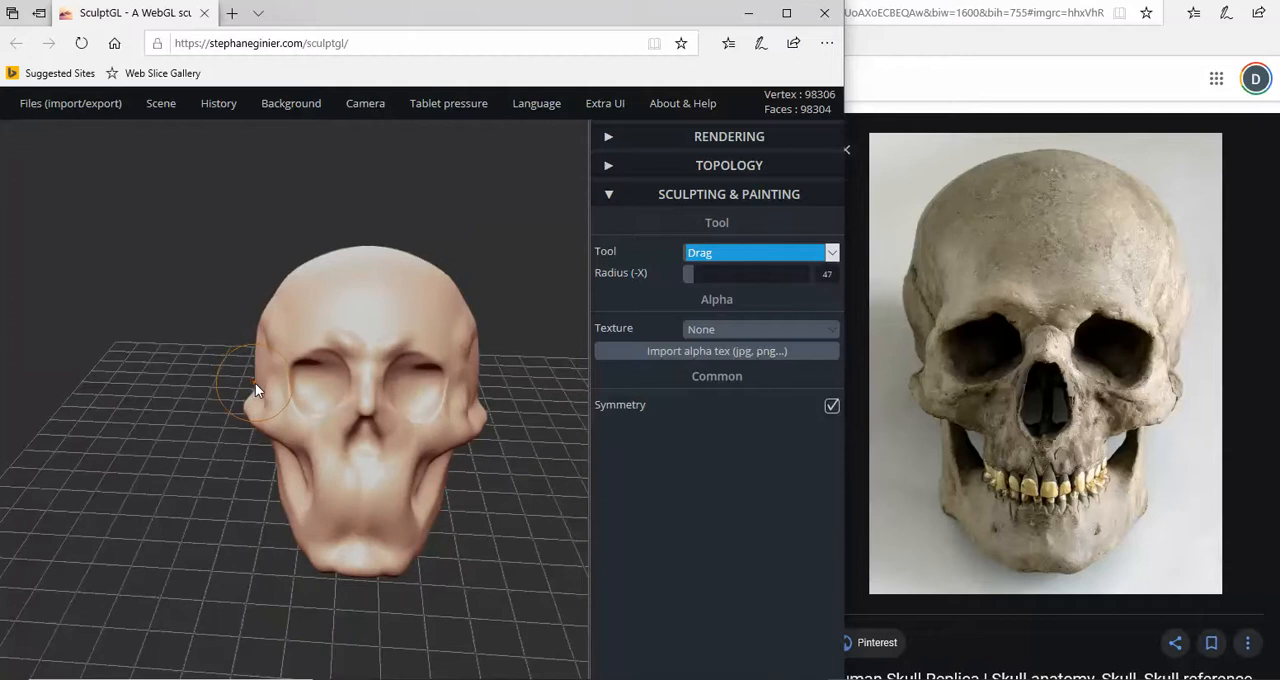
left_click_drag(255, 383, 267, 385)
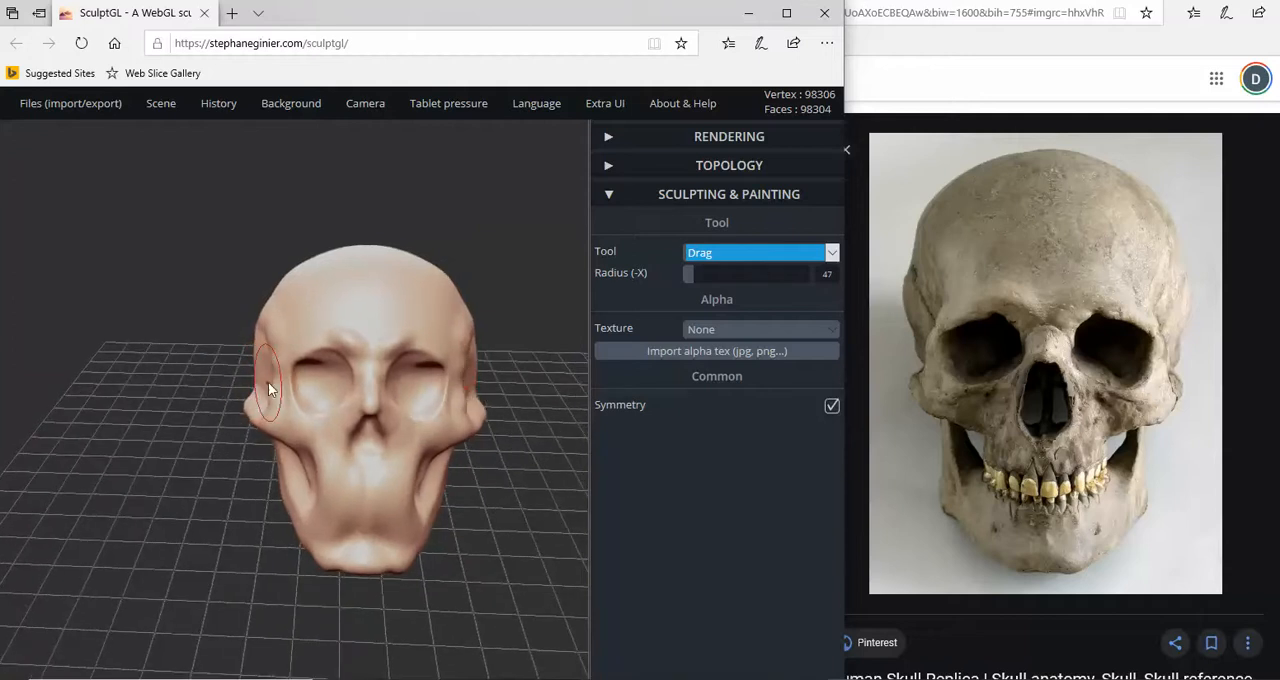
- Adjust the chin corners and push the sides of the lower jaw inward with the Drag tool at radius 47
left_click_drag(251, 454, 262, 450)
left_click_drag(333, 568, 334, 573)
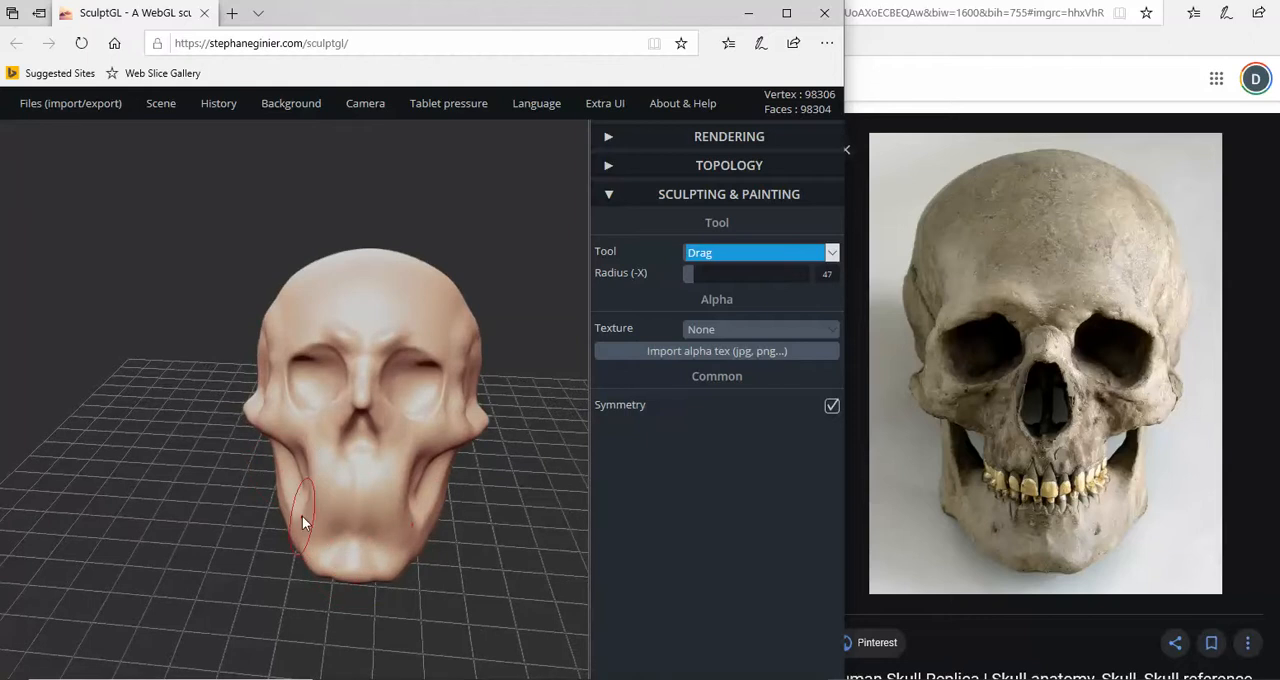
left_click_drag(303, 515, 308, 513)
mouse_move(296, 455)
left_mouse_down()
mouse_move(467, 436)
mouse_move(331, 451)
left_mouse_up()
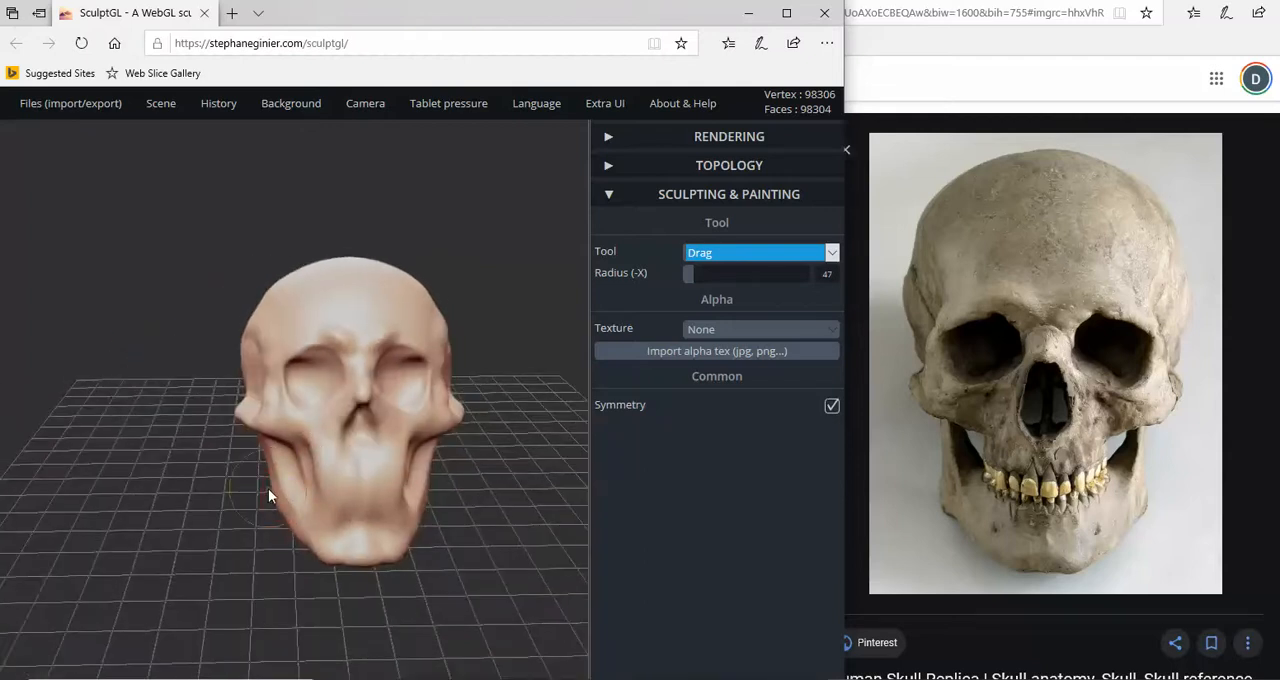
- Show the side-view skull photo beside the sculpture and compare the profiles of the face and jaw
mouse_move(276, 504)
left_mouse_down()
mouse_move(301, 517)
mouse_move(449, 422)
mouse_move(537, 387)
mouse_move(478, 408)
mouse_move(535, 404)
mouse_move(563, 378)
left_mouse_up()
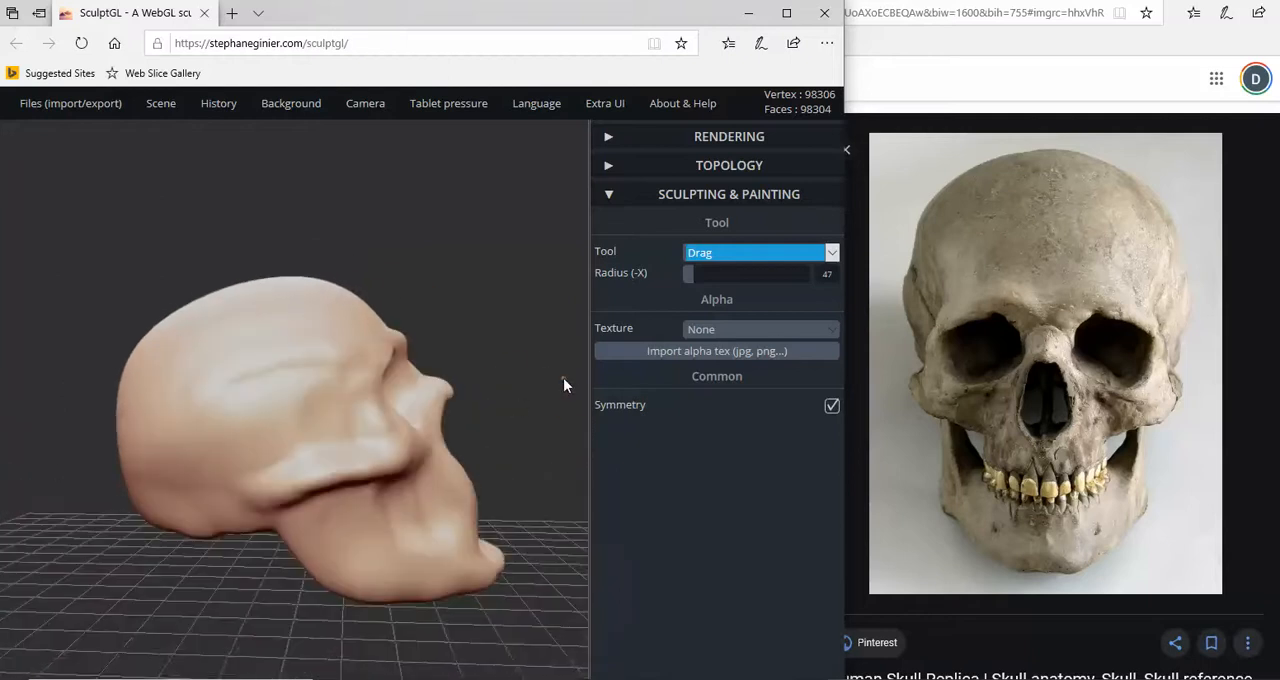
left_click(908, 185)
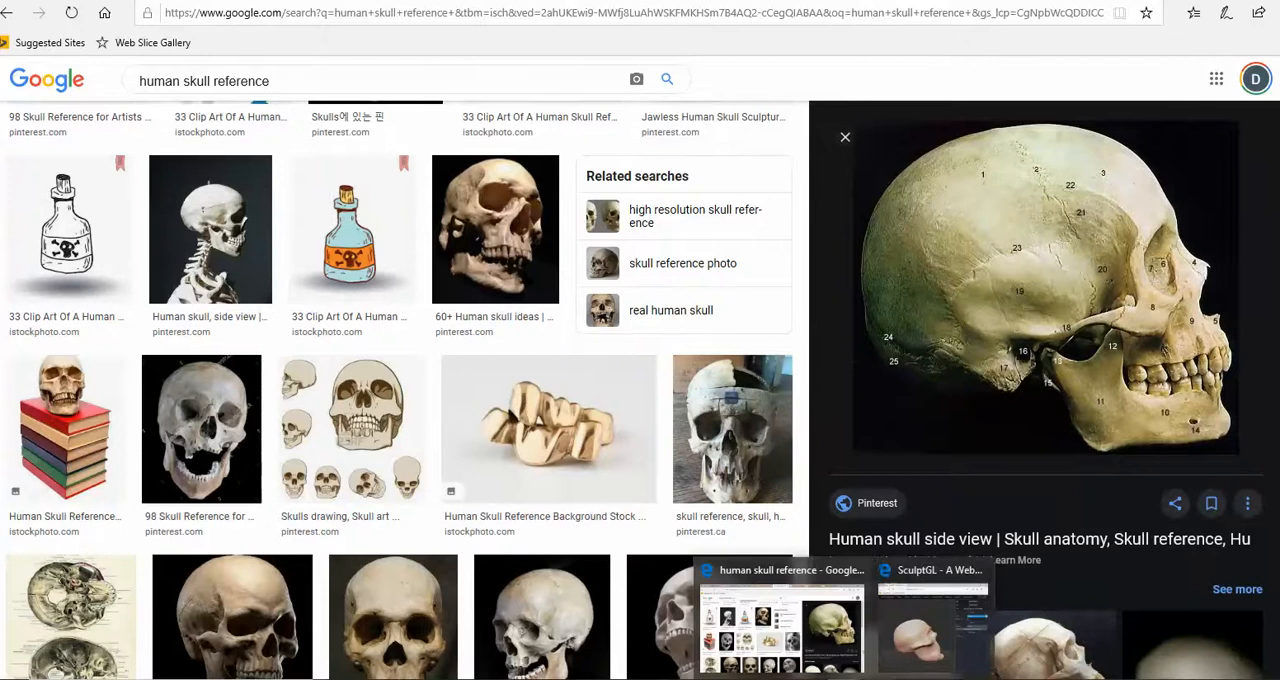
left_click(935, 615)
left_click_drag(494, 441, 486, 441)
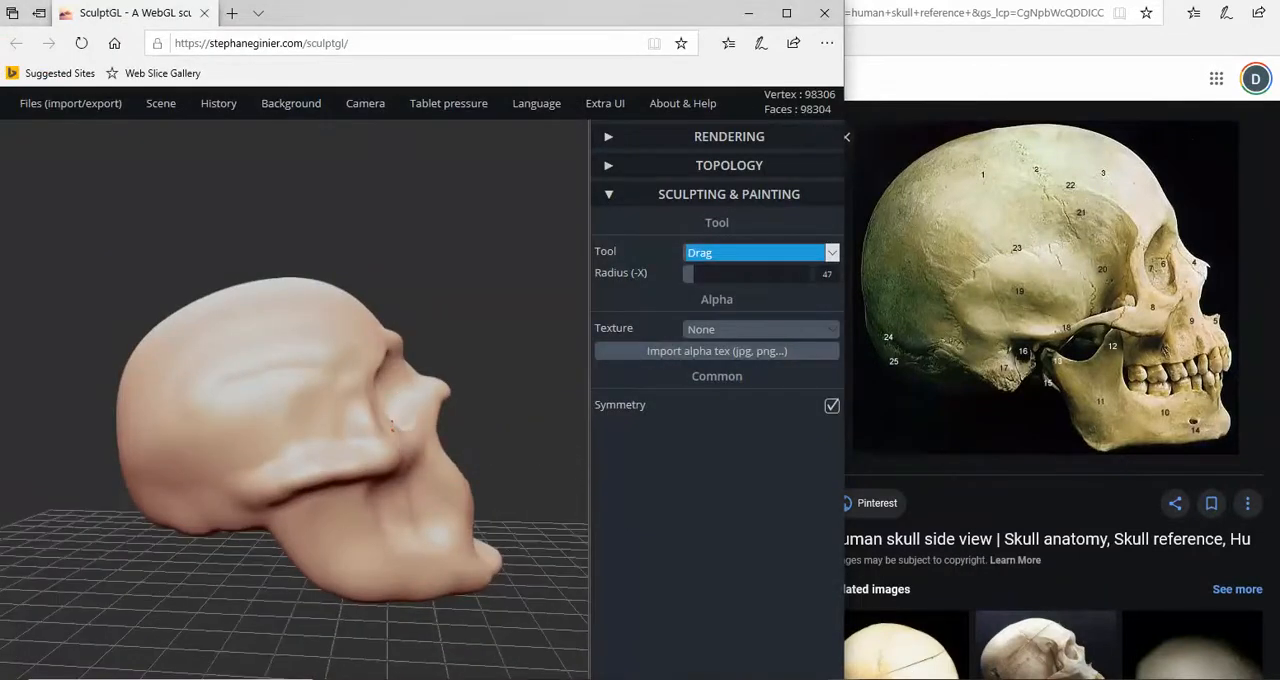
scroll(442, 427, "up", 2)
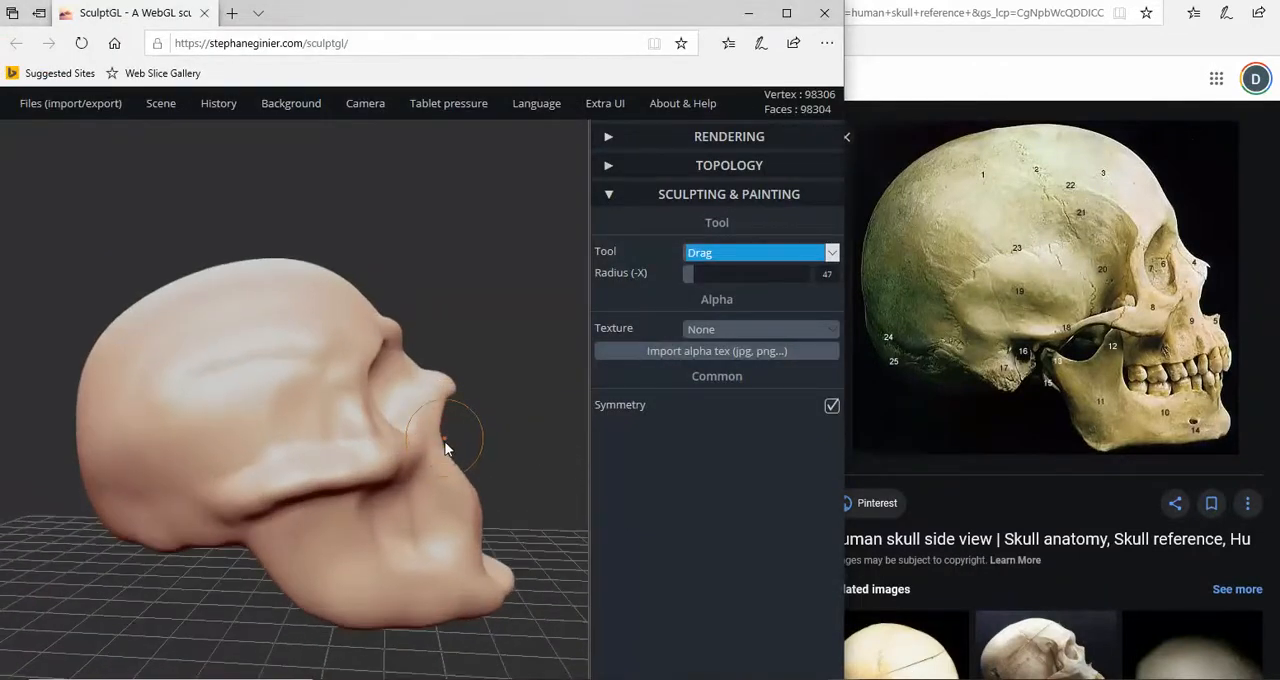
- Refine the front of the upper jaw and the sides of the lower jaw with the Drag tool at radius 47
left_click_drag(480, 491, 406, 499)
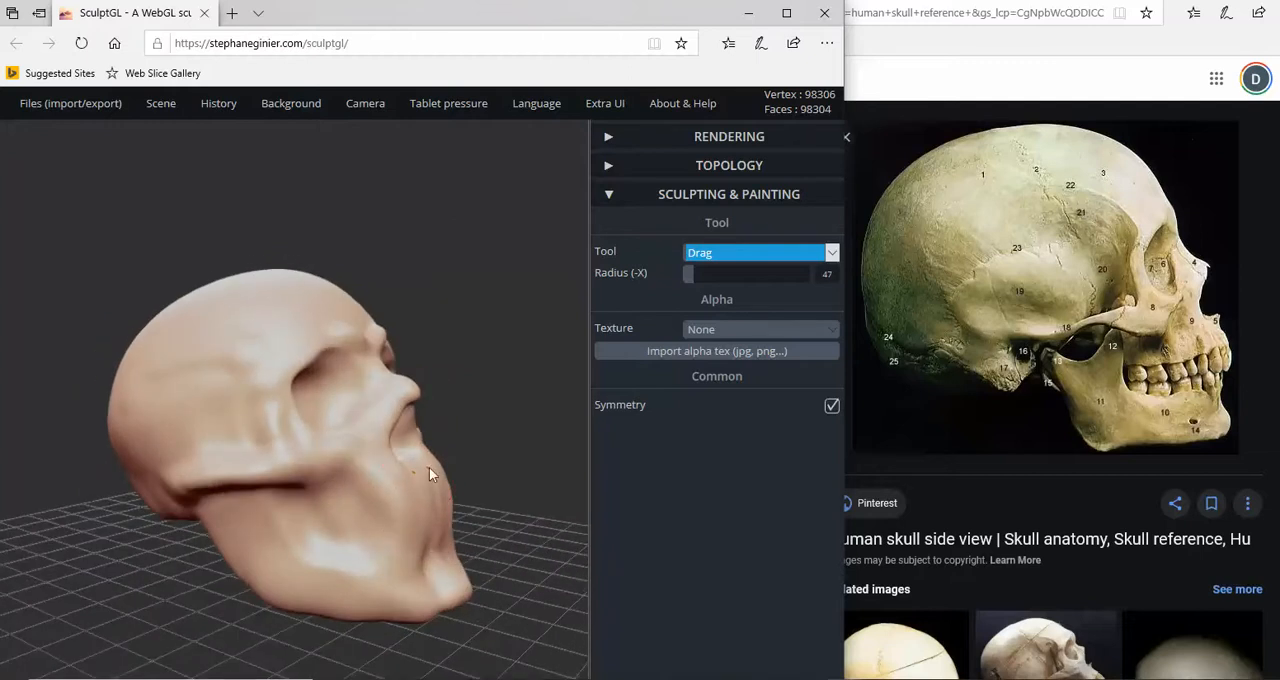
right_click_drag(429, 467, 302, 474)
scroll(445, 501, "up", 3)
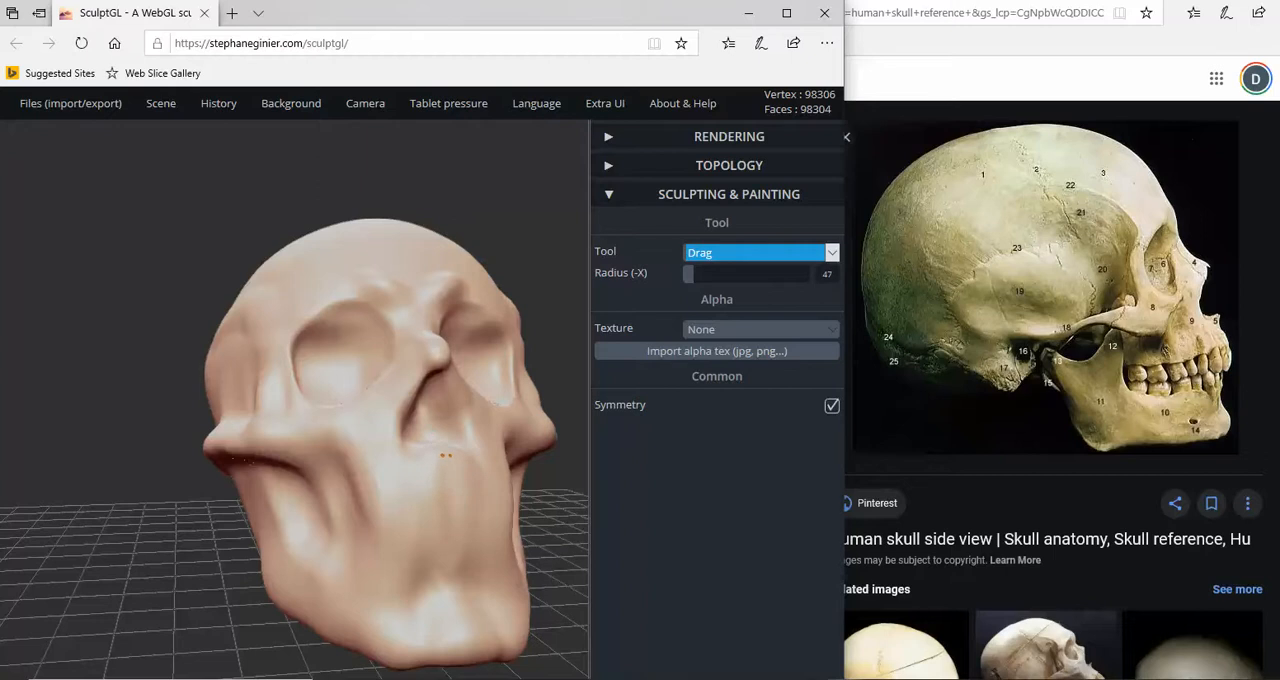
right_click_drag(443, 470, 316, 481)
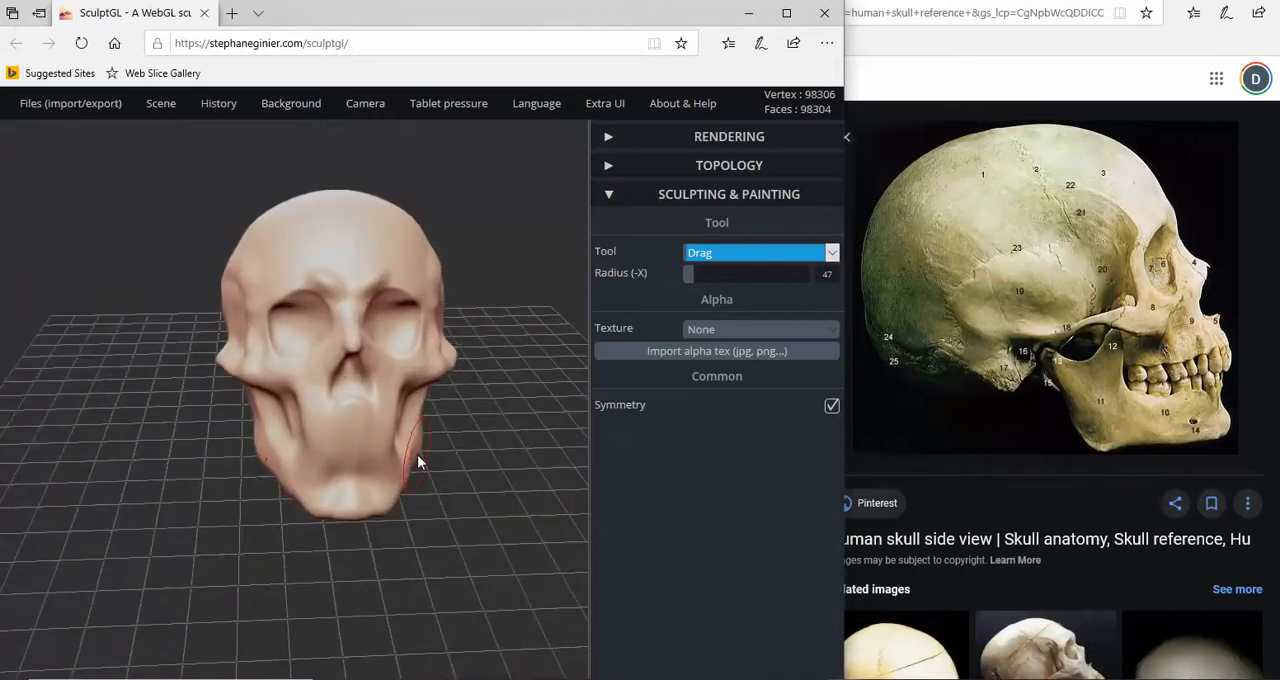
mouse_move(417, 454)
right_mouse_down()
mouse_move(479, 446)
mouse_move(430, 450)
right_mouse_up()
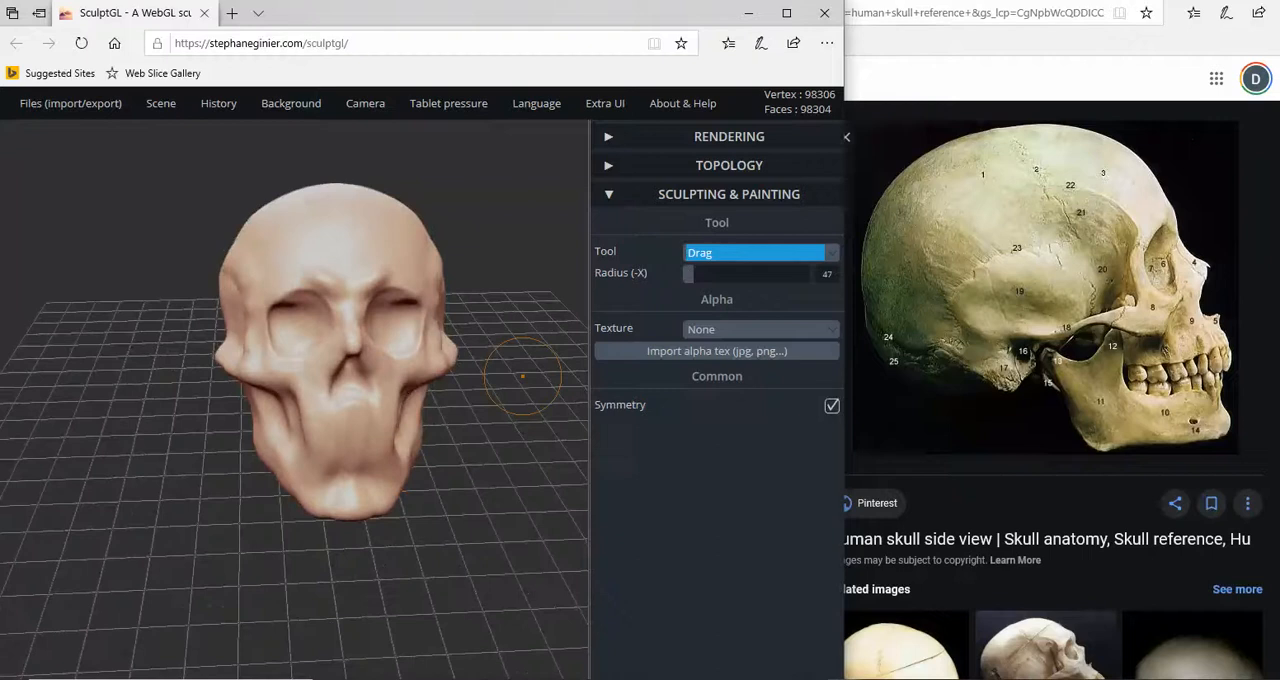
- Show the three-quarter skull photo beside the sculpture and turn the model to a similar angle to compare them
key("alt+Tab")
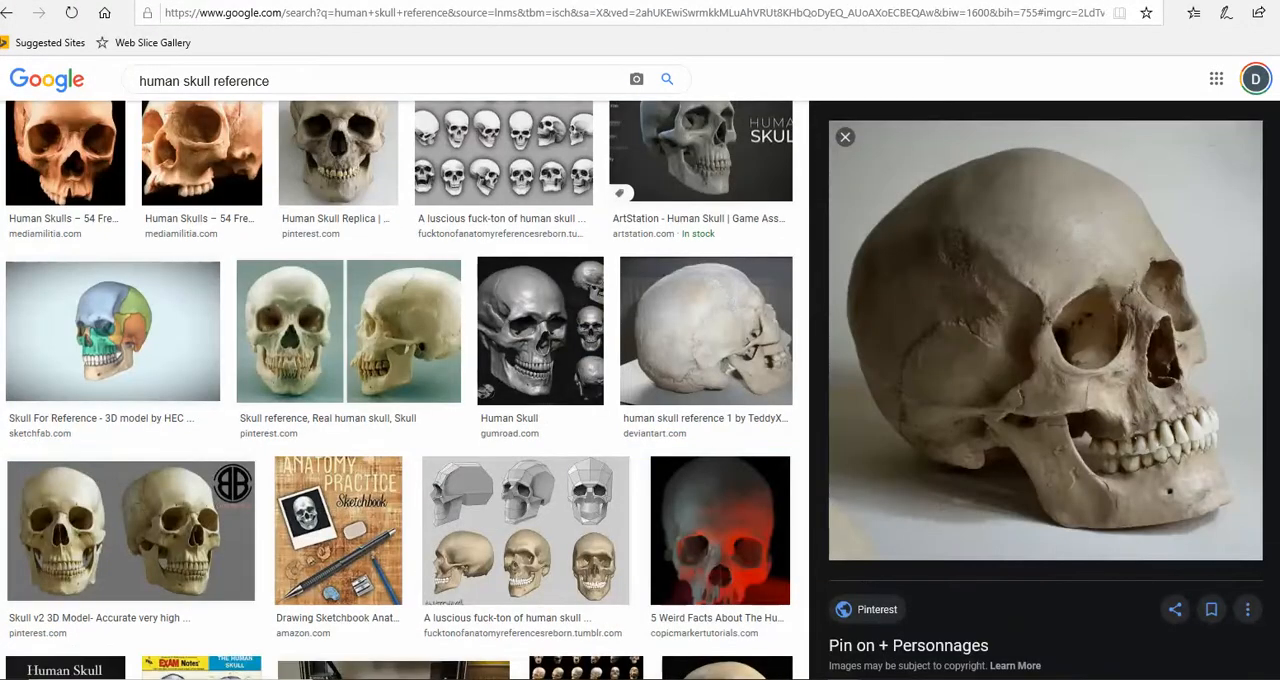
mouse_move(845, 679)
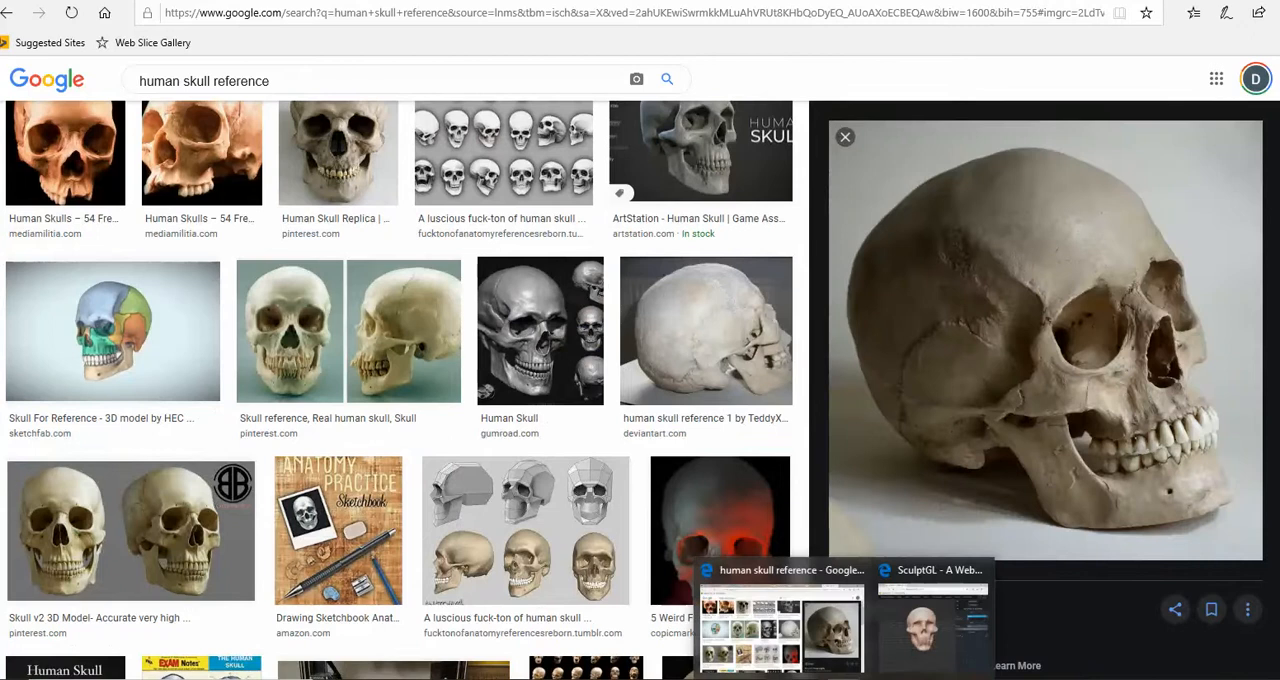
left_click(905, 630)
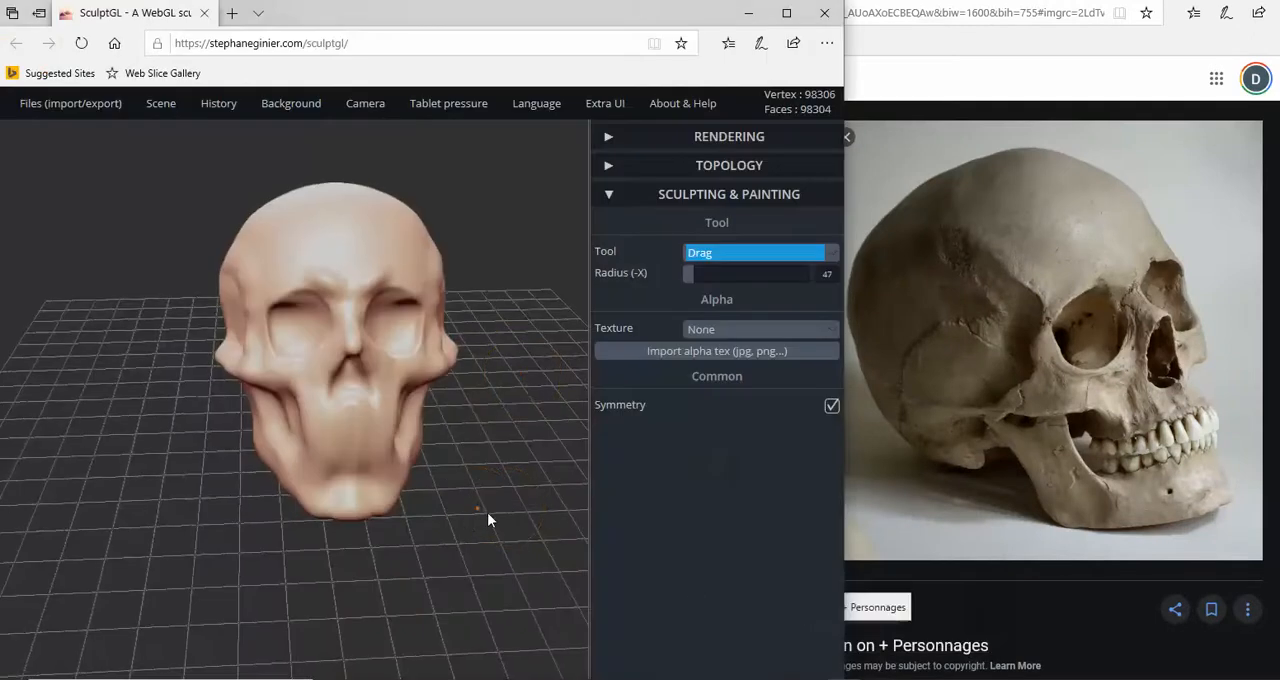
mouse_move(489, 517)
left_mouse_down()
mouse_move(535, 518)
mouse_move(534, 494)
left_mouse_up()
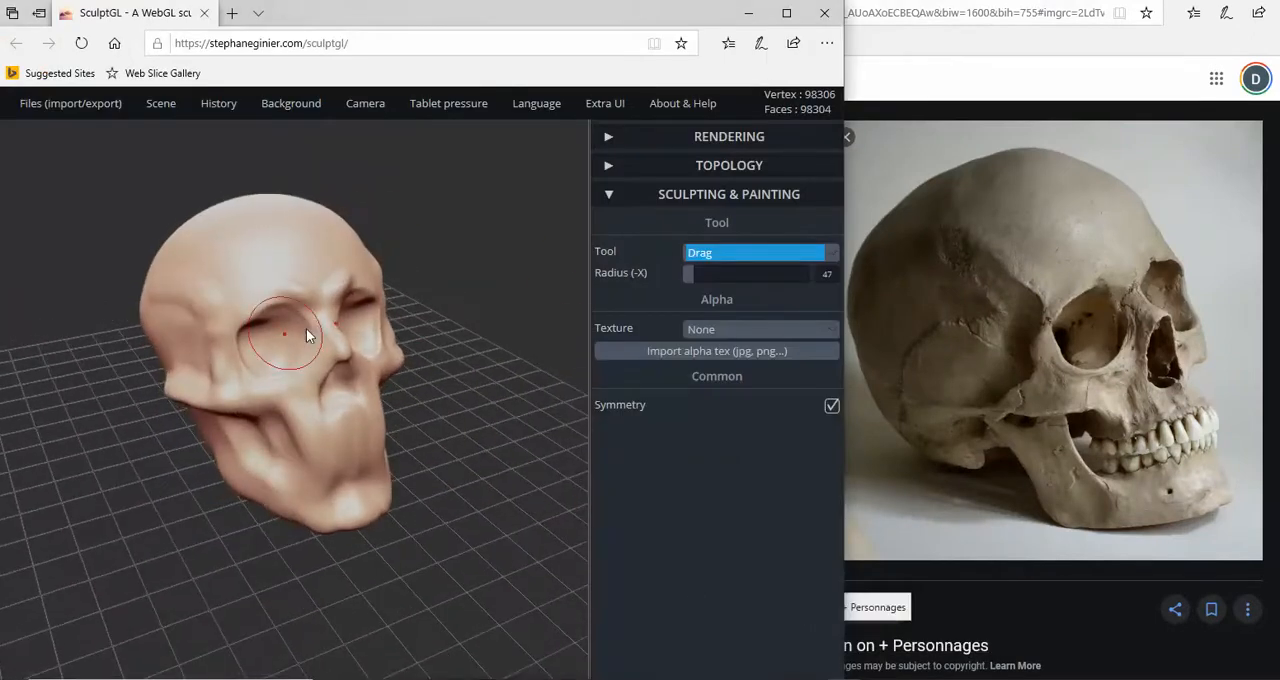
- Deepen the outer part of the eye sockets using the Brush tool with Negative on, radius 24 and intensity 50
left_click(778, 258)
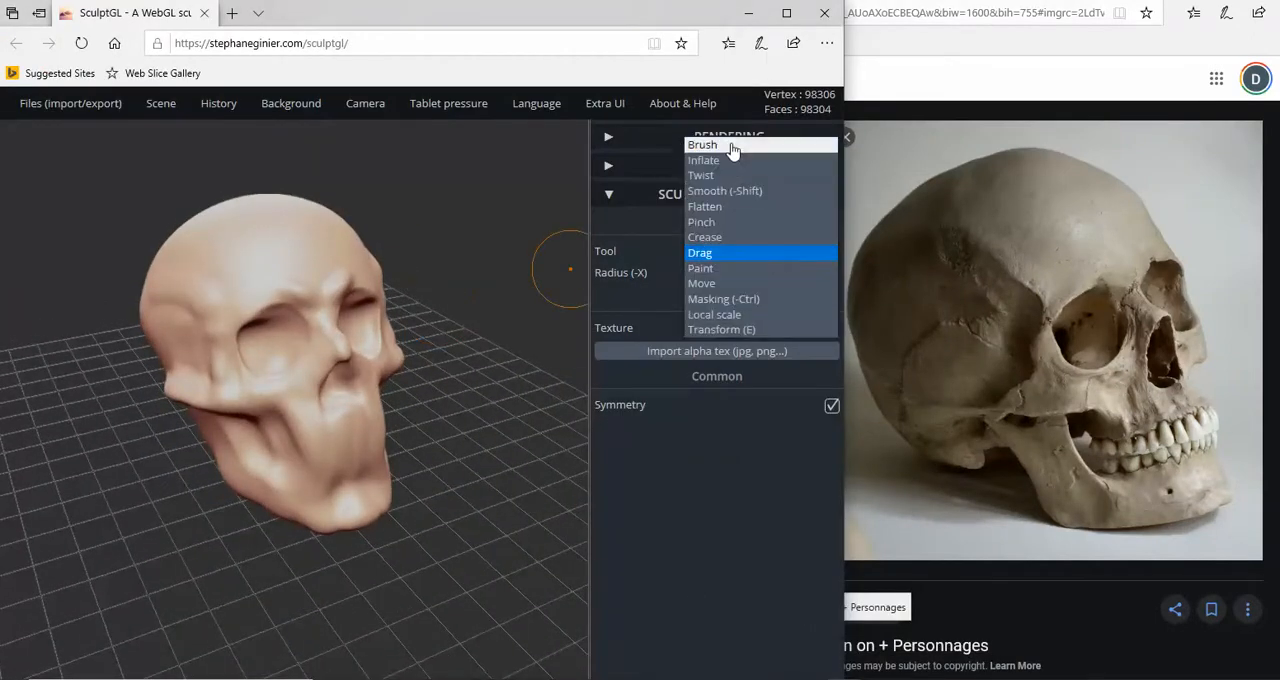
left_click(734, 146)
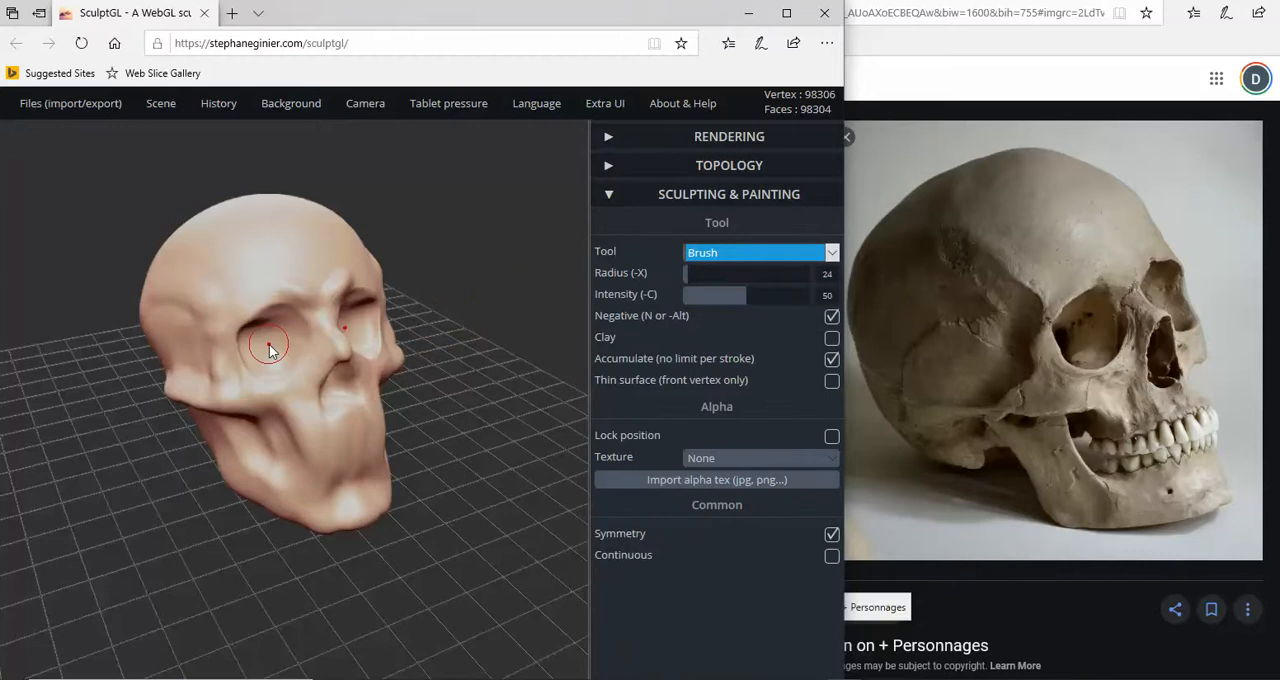
left_click_drag(262, 347, 265, 339, "alt")
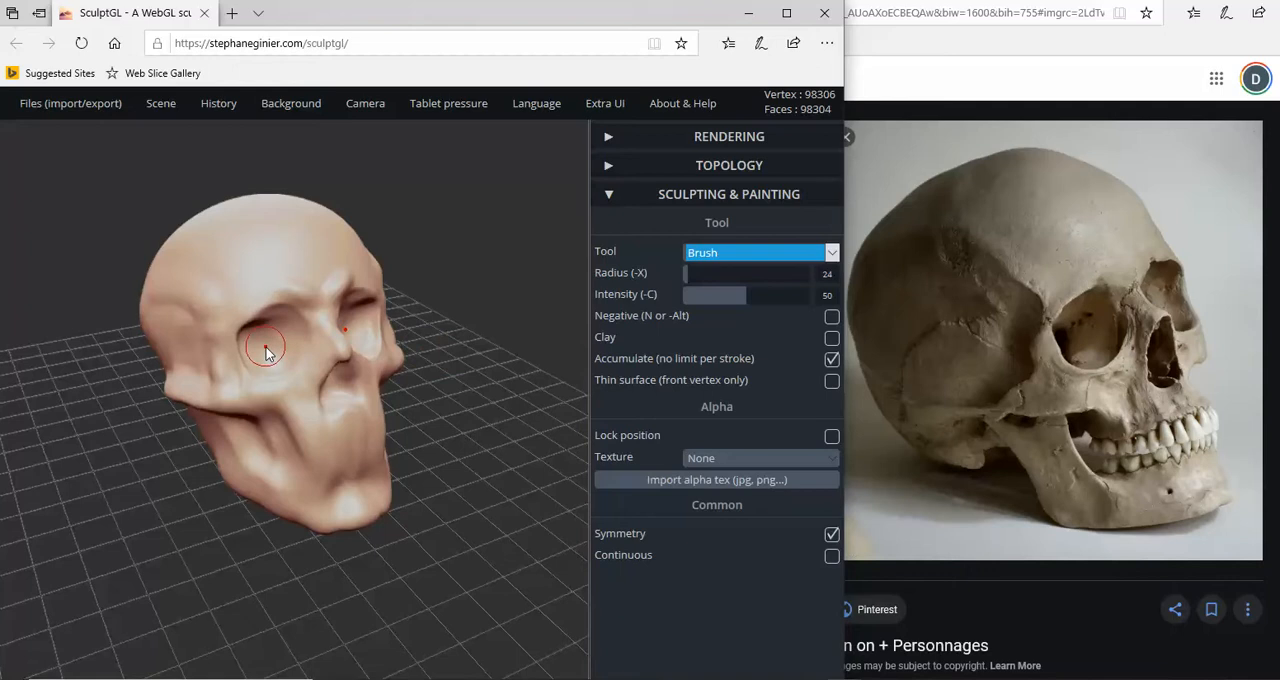
key("ctrl")
left_click_drag(267, 341, 269, 348)
mouse_move(269, 345)
right_mouse_down()
mouse_move(302, 316)
mouse_move(305, 327)
right_mouse_up()
key("n")
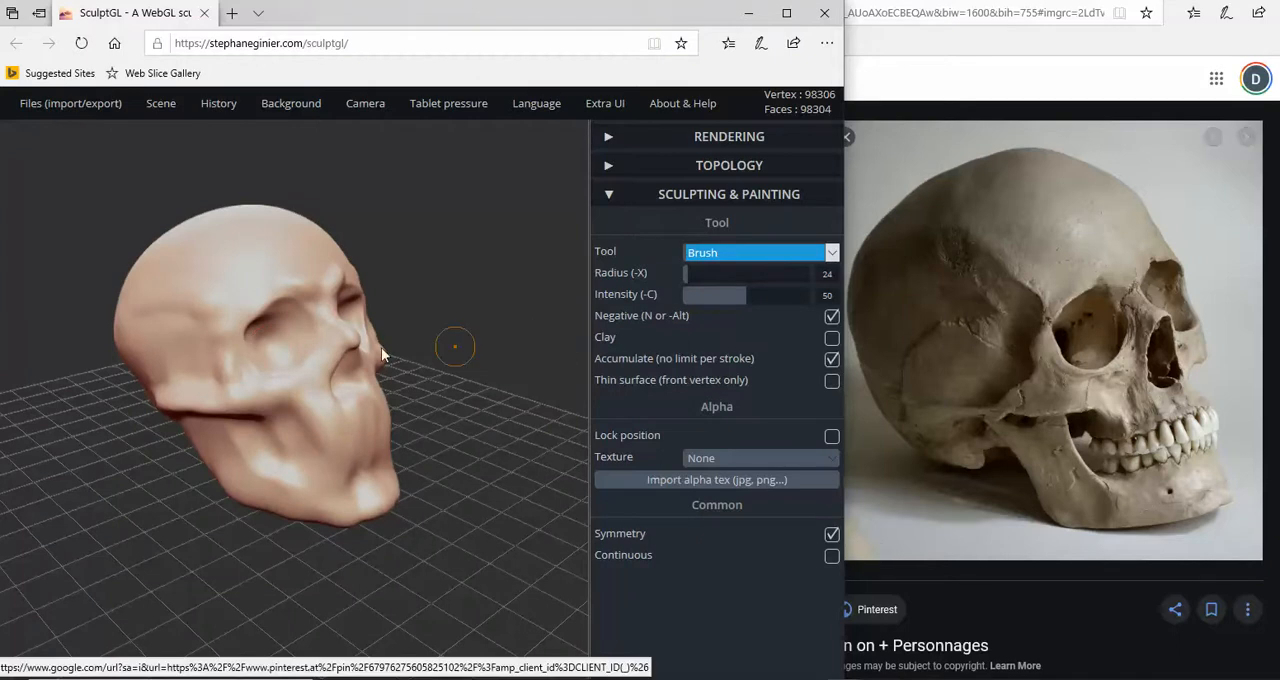
left_click_drag(260, 349, 261, 344)
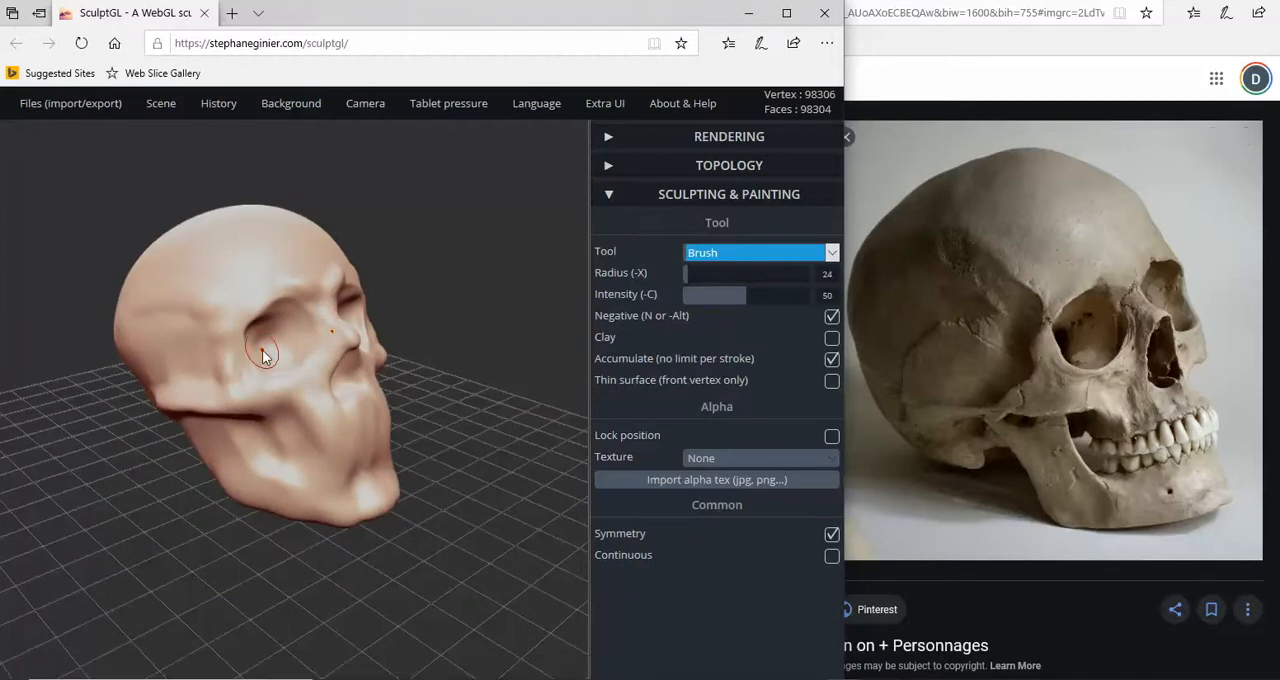
- Build up the inner rim of the eye sockets and the cheekbones using the Brush with Negative off and intensity 19
key("n")
left_click_drag(746, 296, 707, 298)
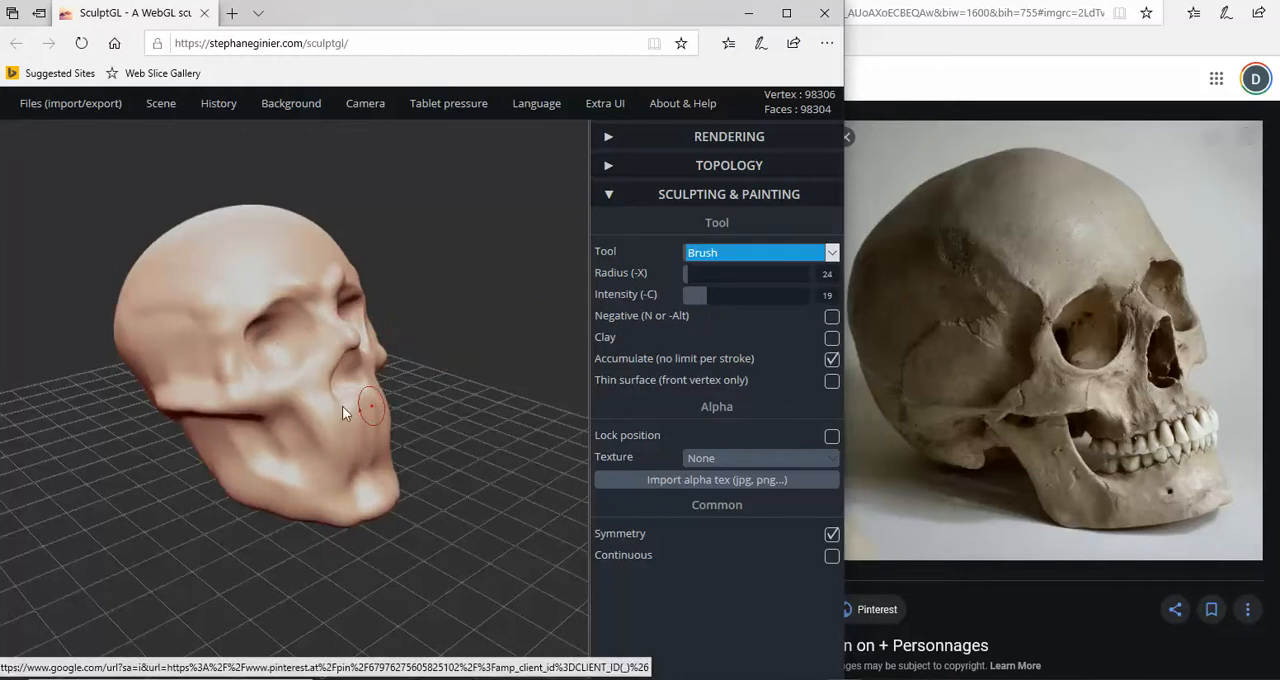
key("n")
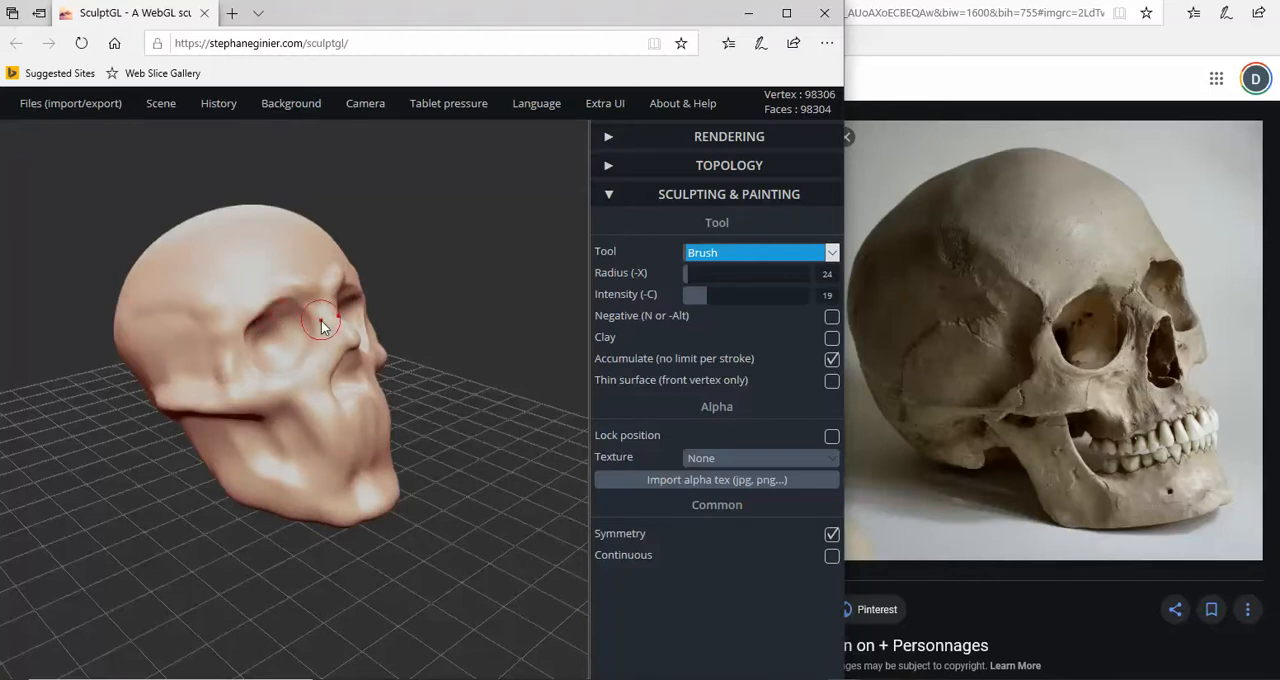
right_click_drag(325, 322, 160, 391)
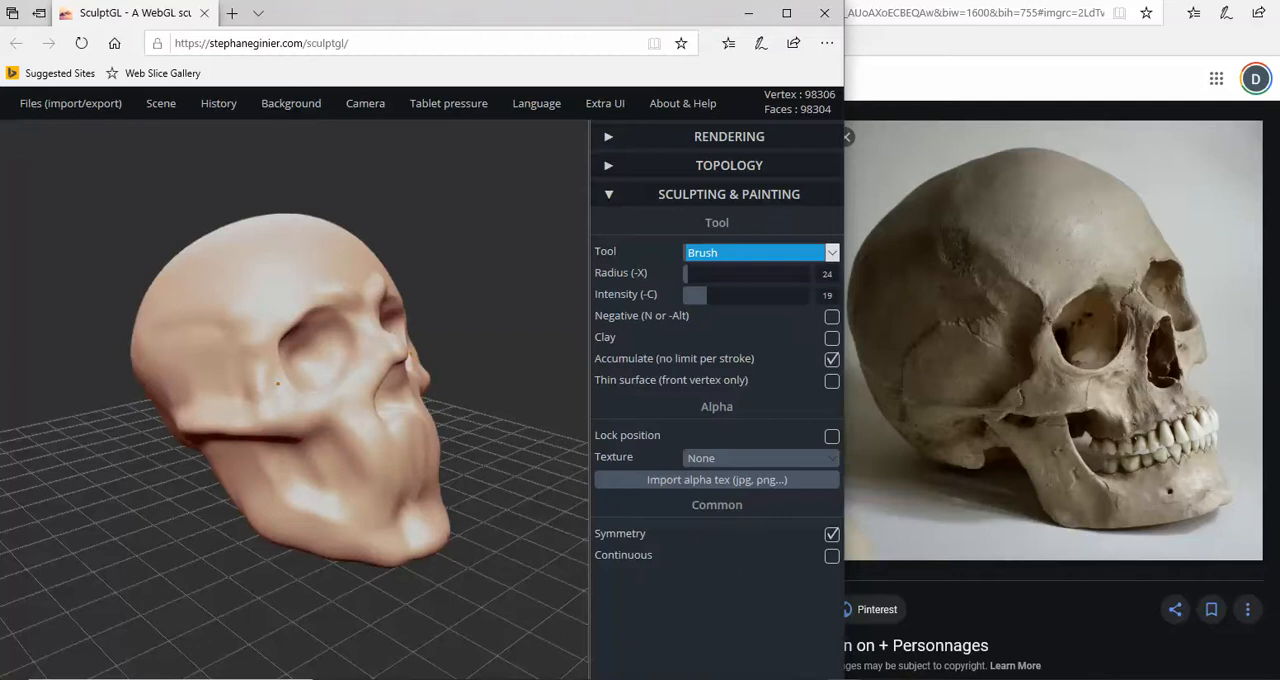
right_click_drag(288, 409, 286, 416)
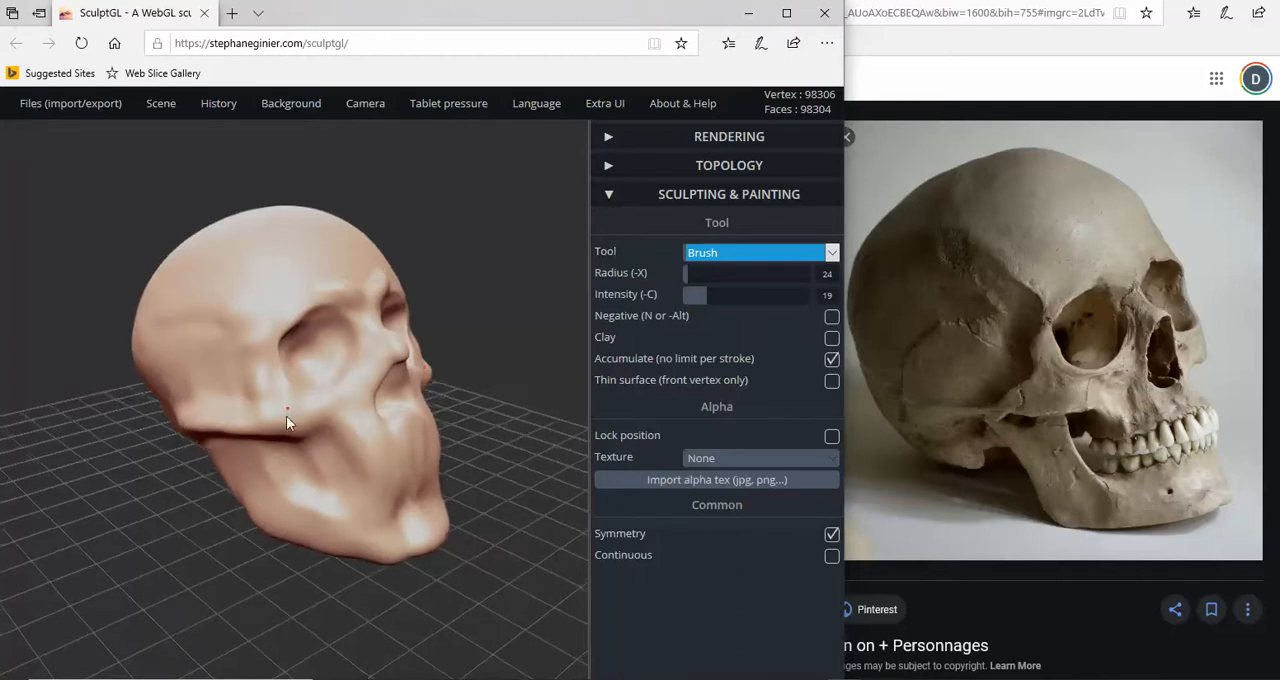
right_click_drag(375, 434, 380, 438)
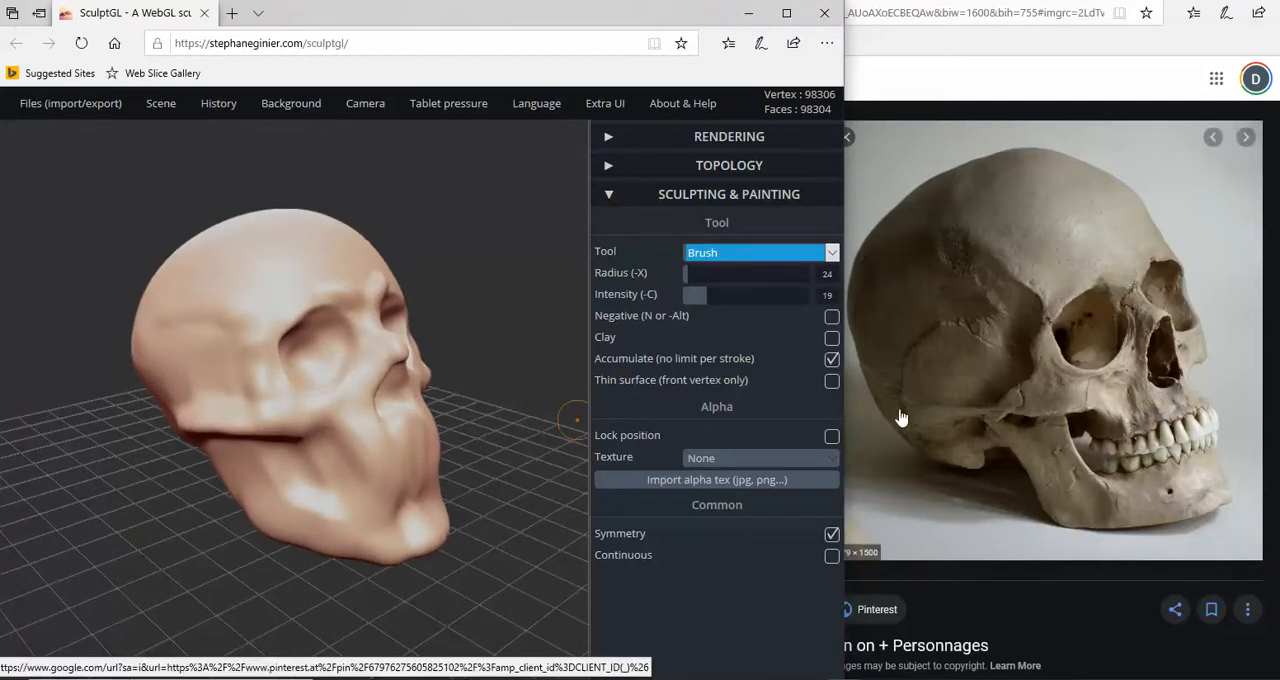
- Shape the bone below and beside the nasal opening with the Brush tool at radius 24 and intensity 19
key("n")
right_click_drag(383, 415, 234, 506)
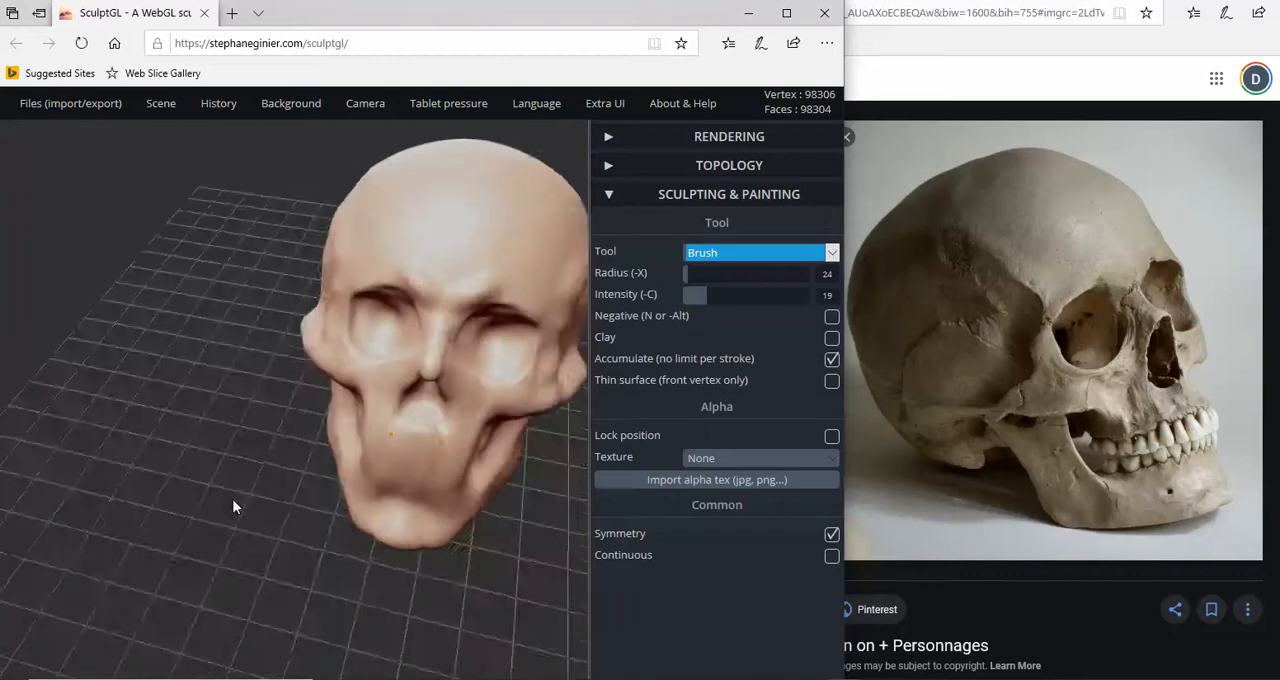
scroll(428, 426, "up", 3)
left_click_drag(428, 398, 424, 410, "alt")
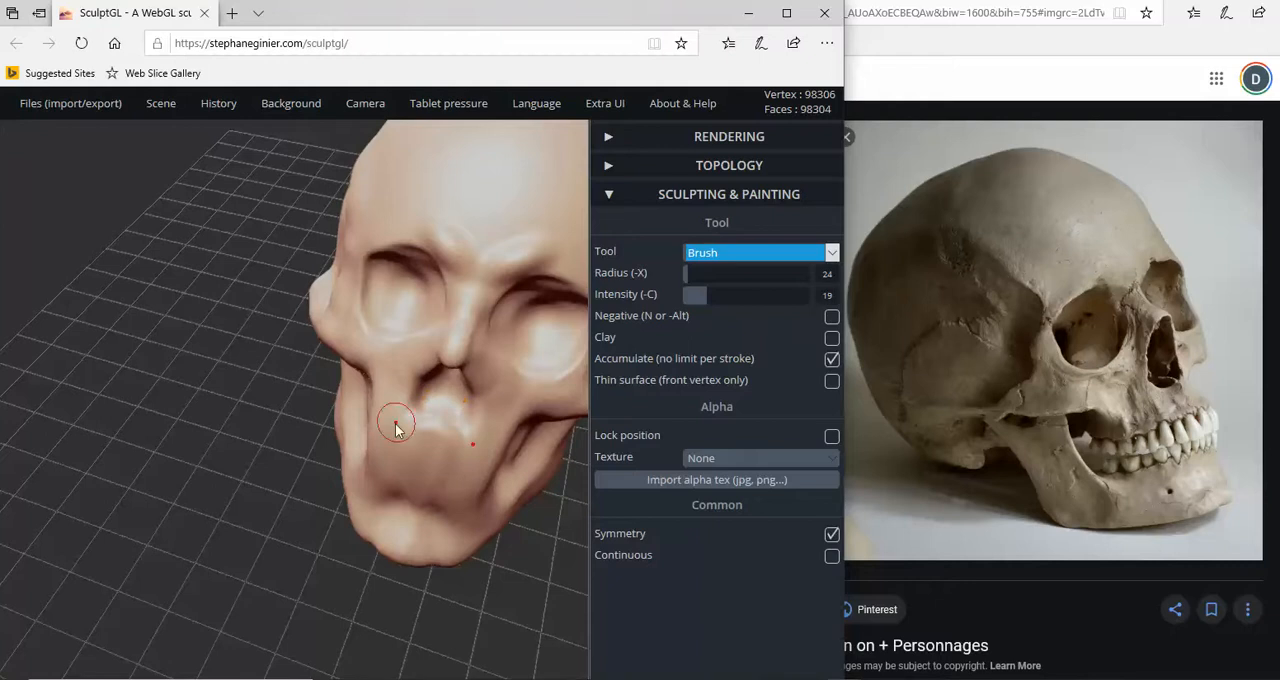
right_click_drag(395, 424, 590, 368)
right_click_drag(446, 385, 478, 369)
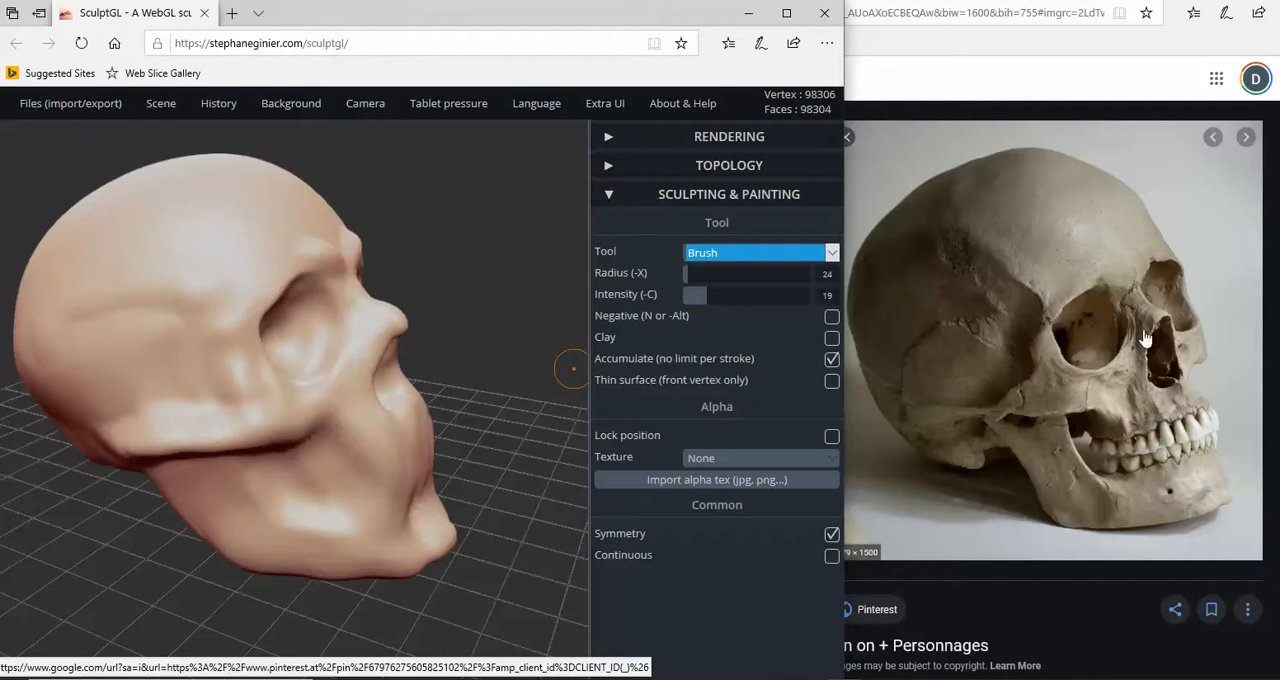
- Define the side of the nose and the cheek below the eye socket with the Brush, alternating Negative on and off
right_click_drag(574, 404, 395, 380)
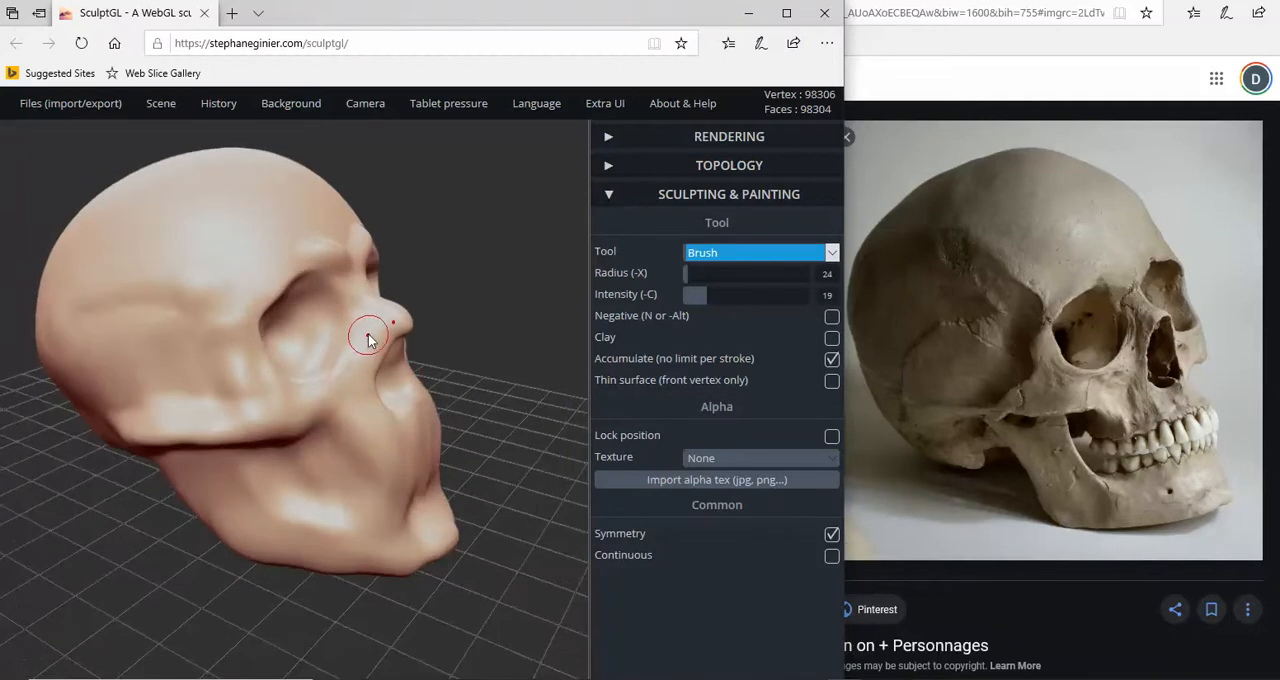
key("n")
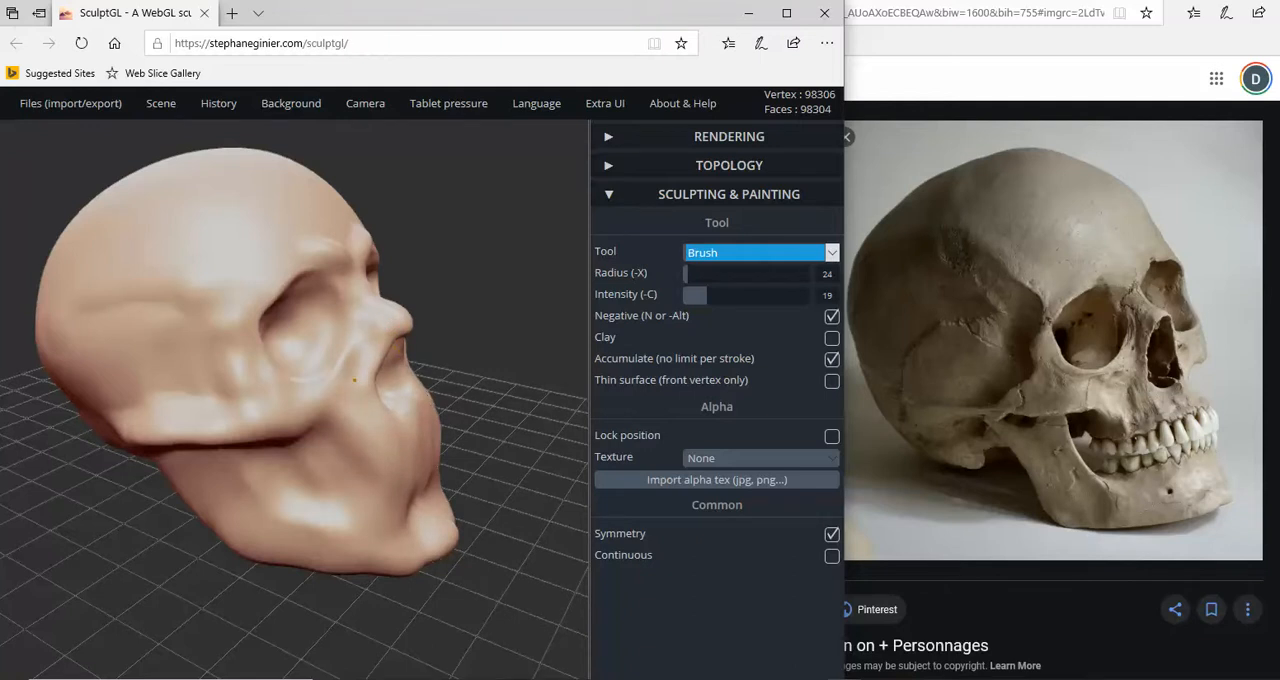
key("n")
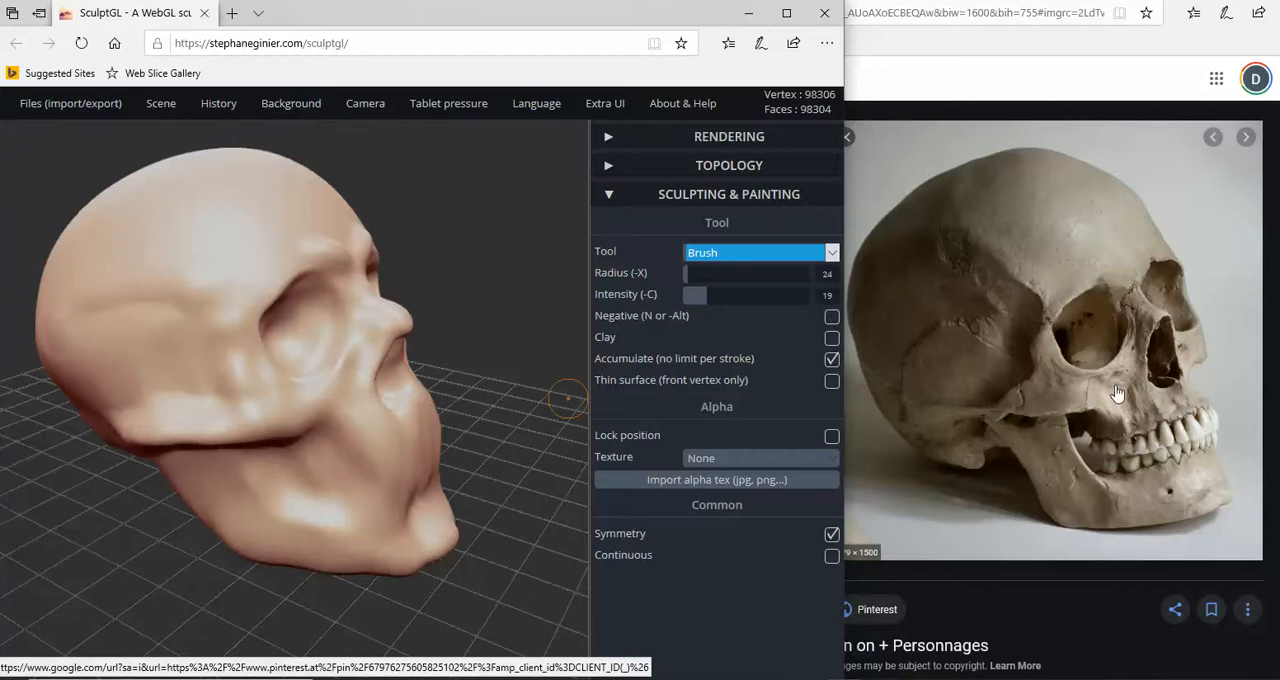
key("n")
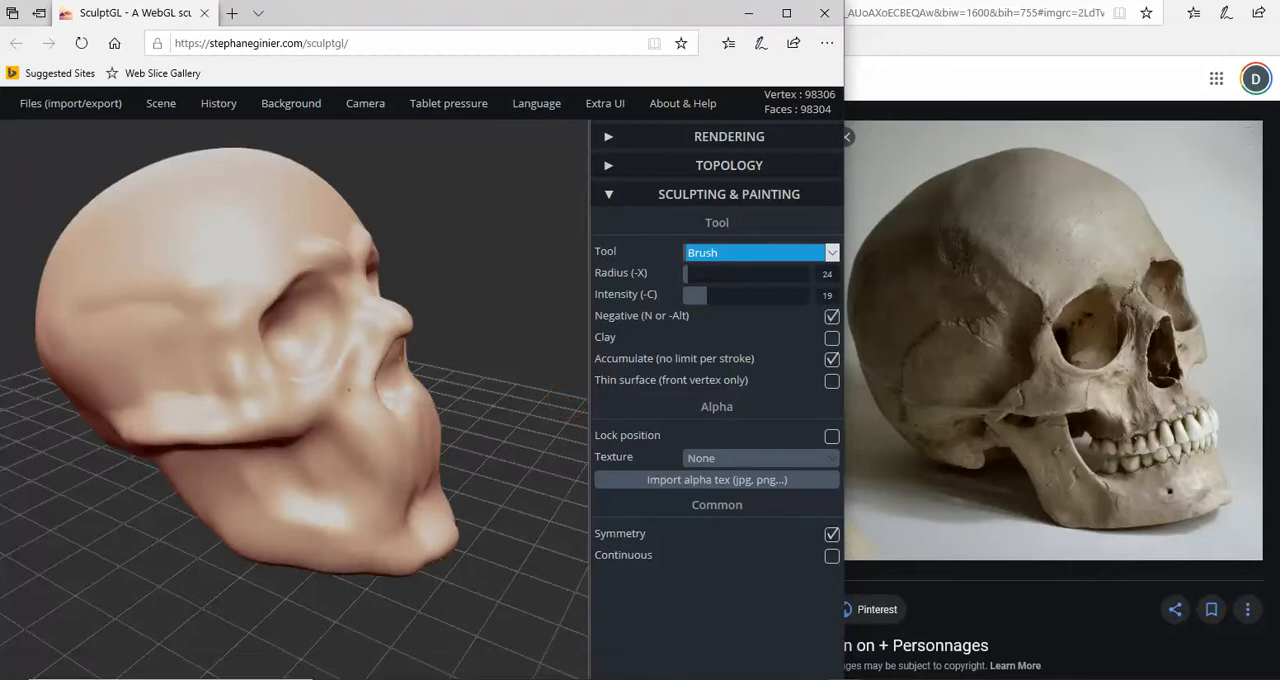
key("n")
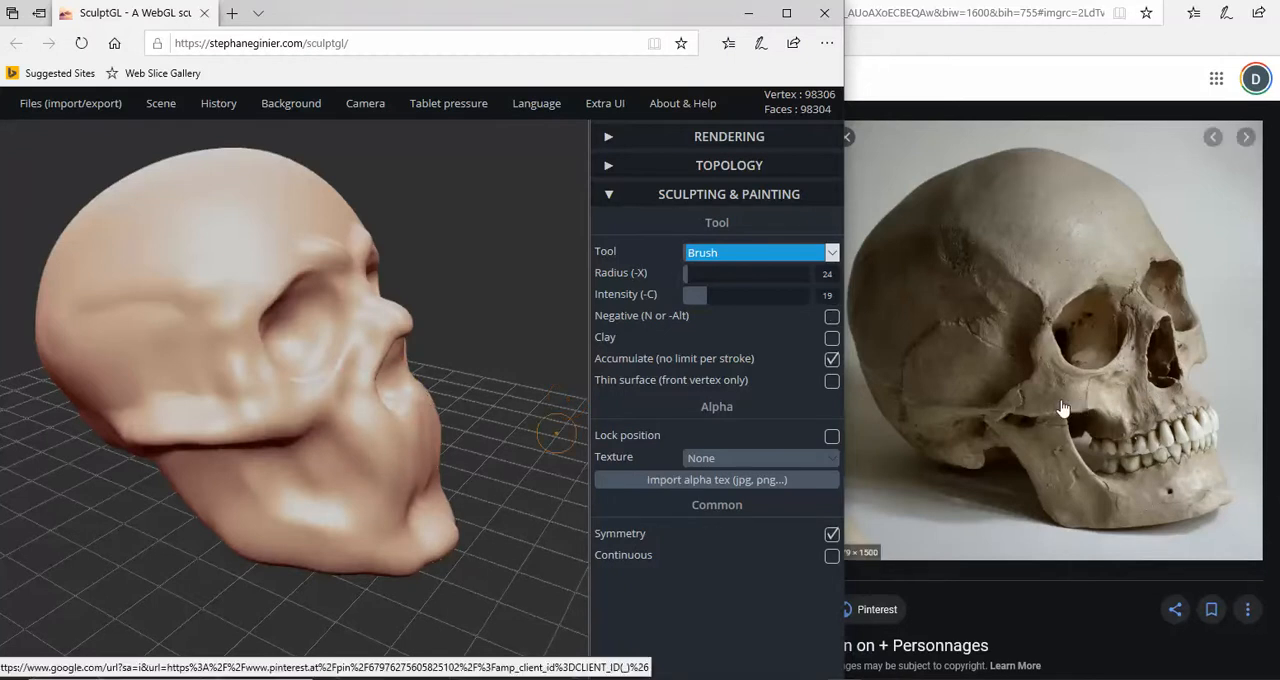
- Configure the Crease tool with Negative off, radius 44 and intensity 23
left_click(731, 254)
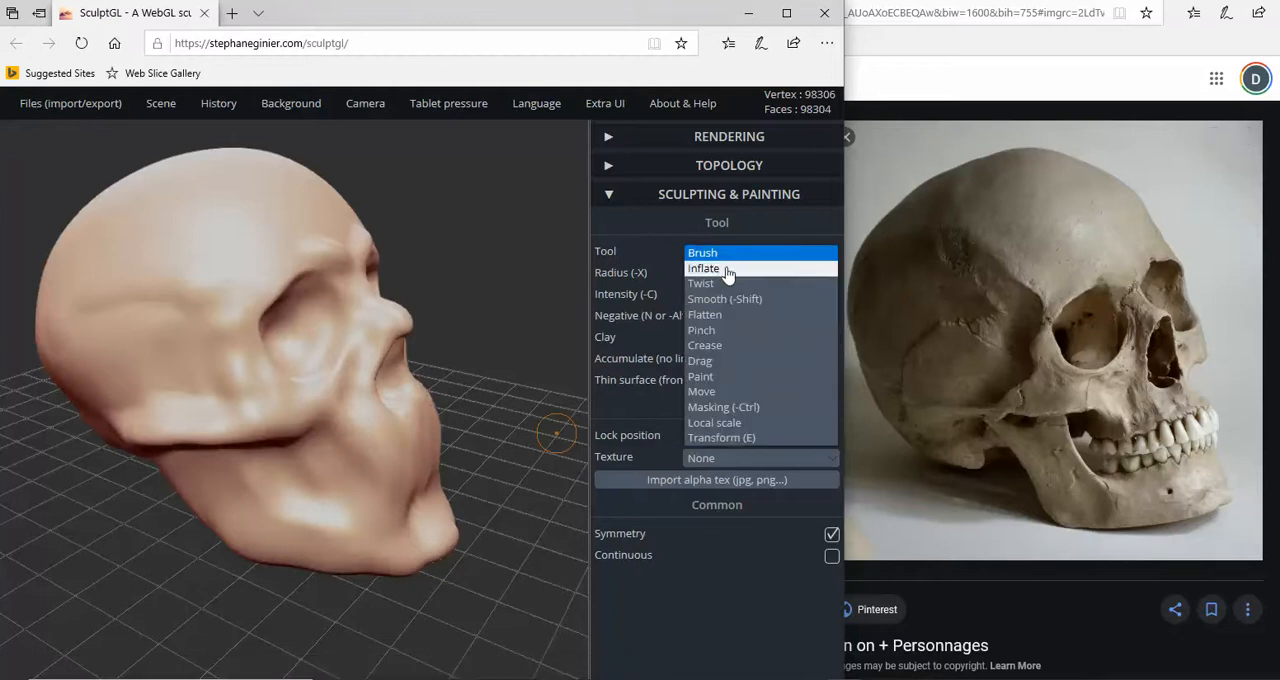
left_click(706, 345)
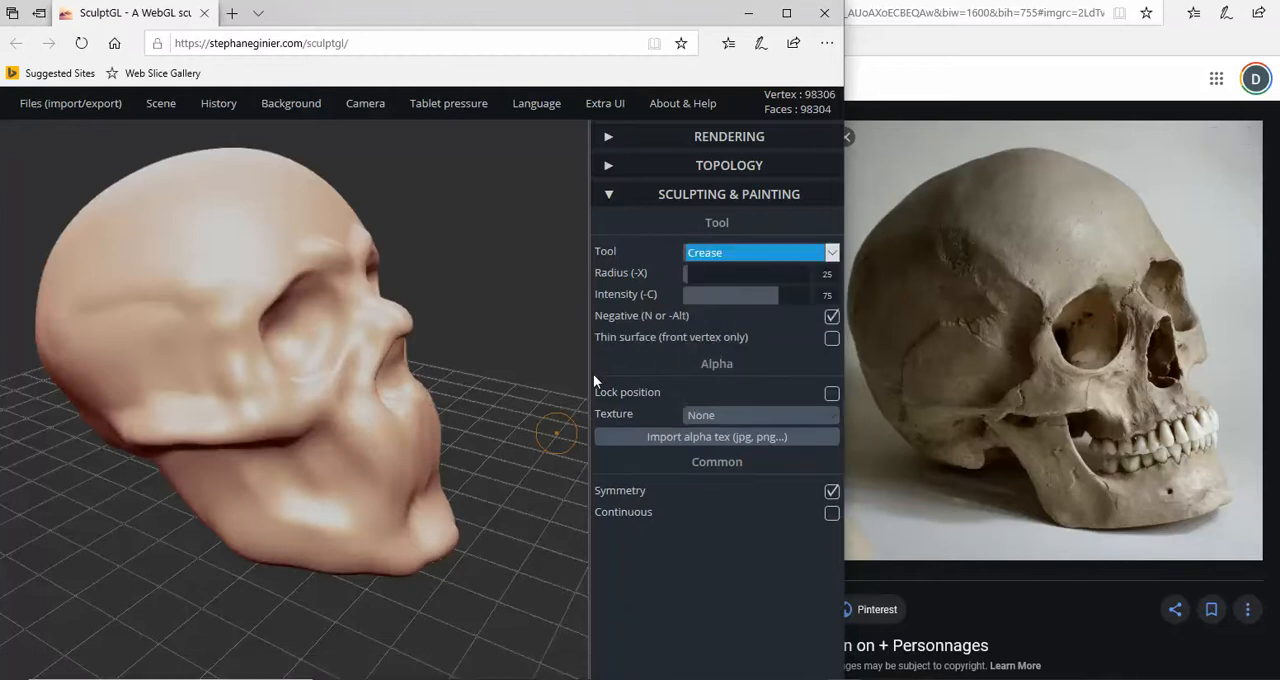
left_click(831, 317)
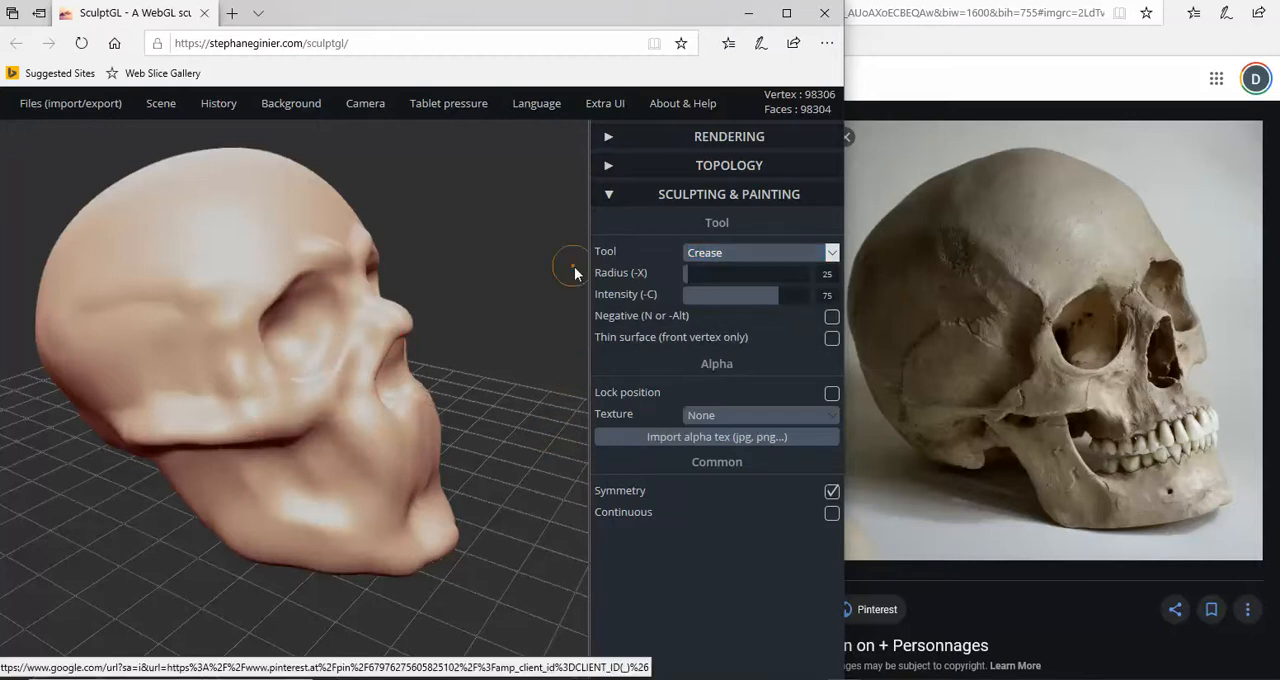
left_click_drag(690, 275, 700, 276)
mouse_move(777, 295)
left_mouse_down()
mouse_move(705, 304)
mouse_move(691, 266)
left_mouse_up()
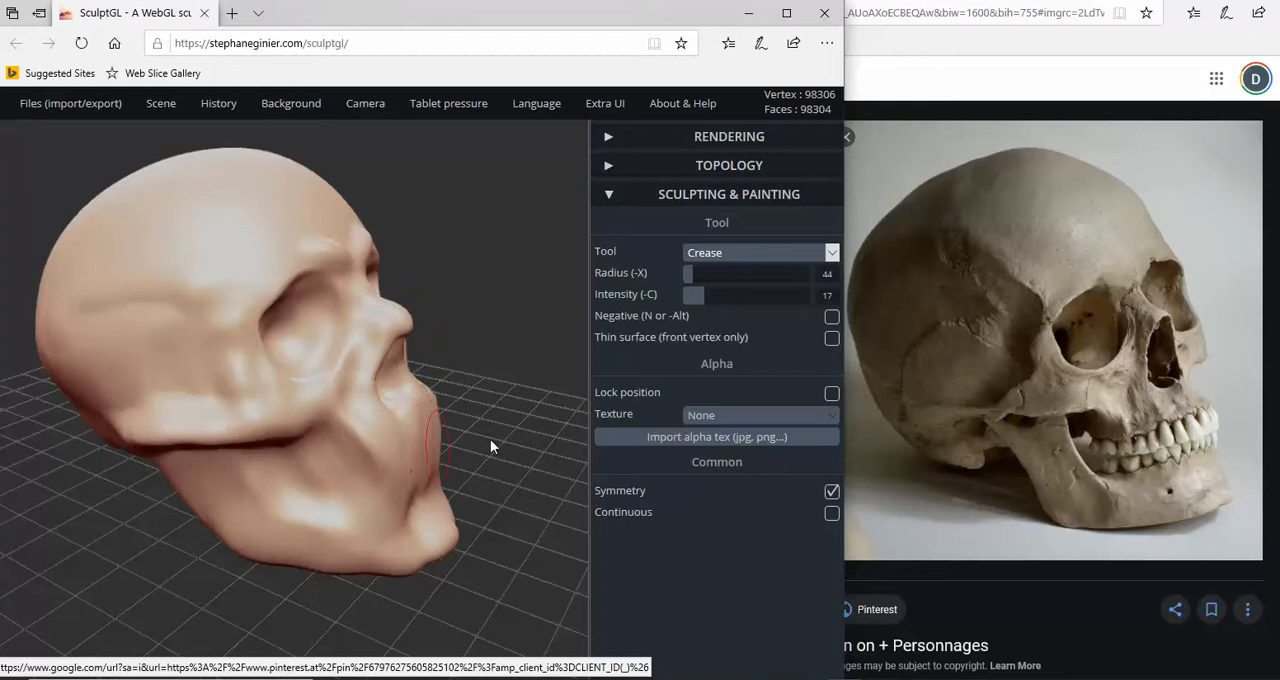
key("ctrl")
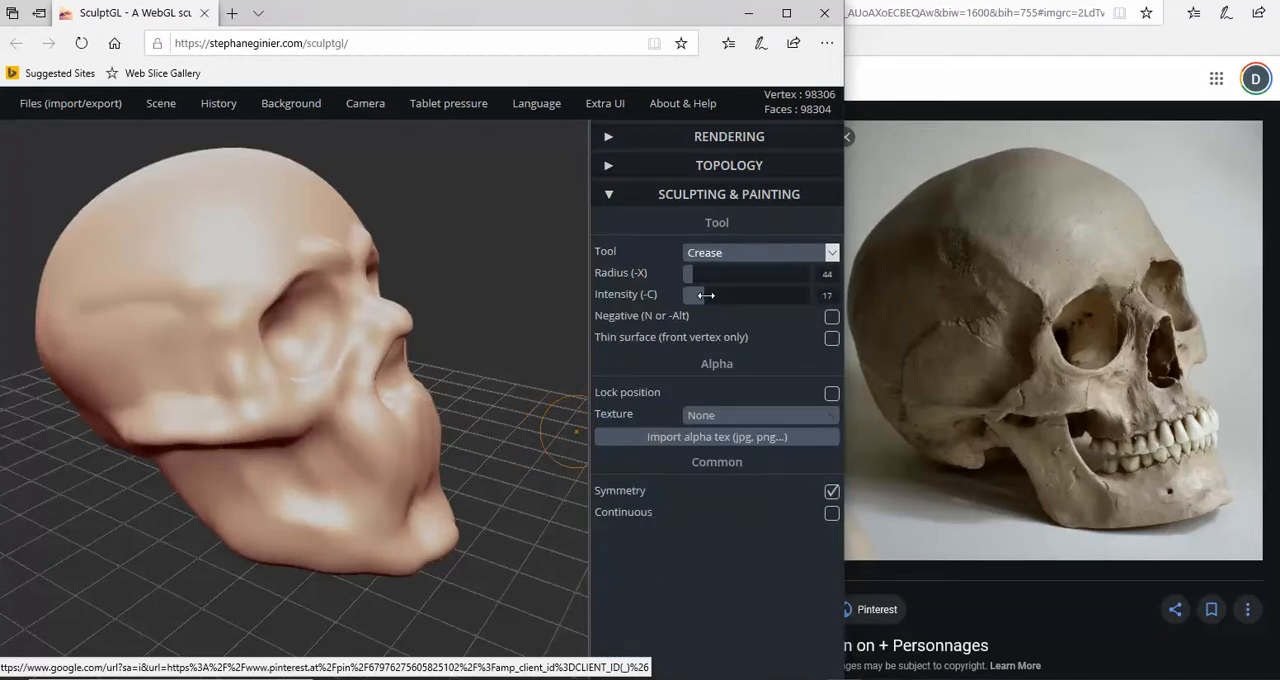
left_click_drag(706, 298, 713, 298)
key("n")
key("n")
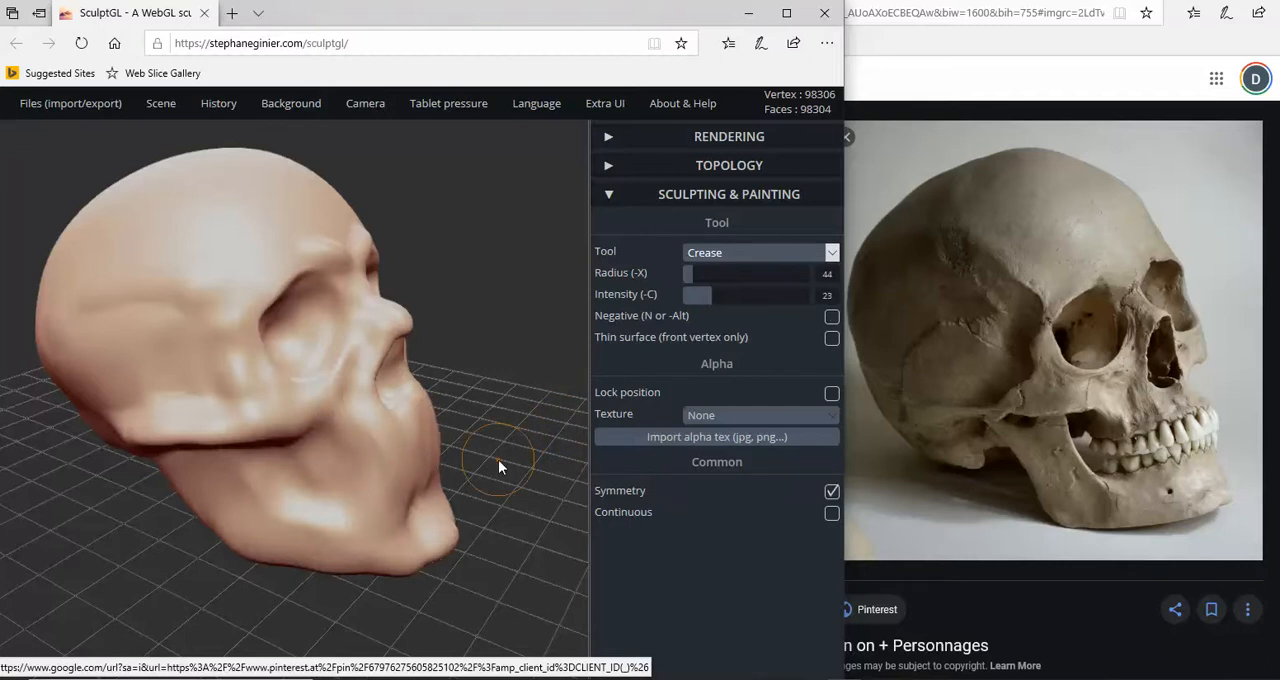
key("ctrl")
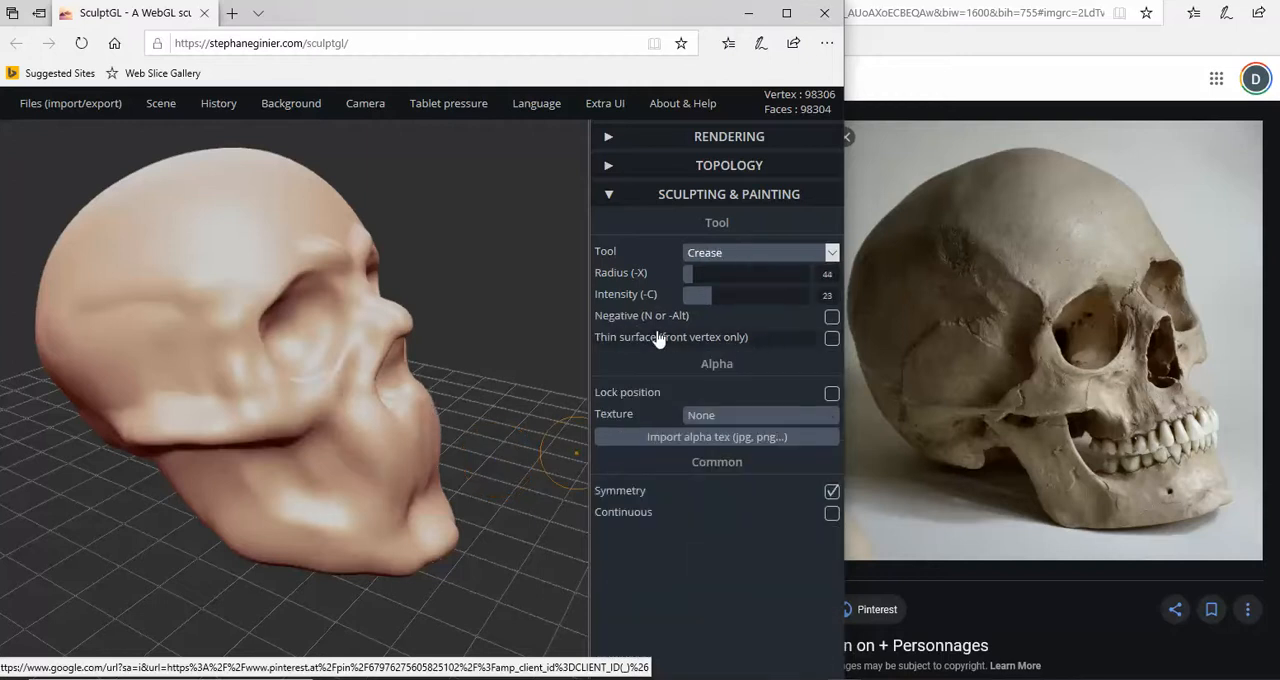
- Sharpen the side and lower edges of the nasal opening with the Crease tool, undoing a stray stroke
right_click_drag(405, 363, 371, 400)
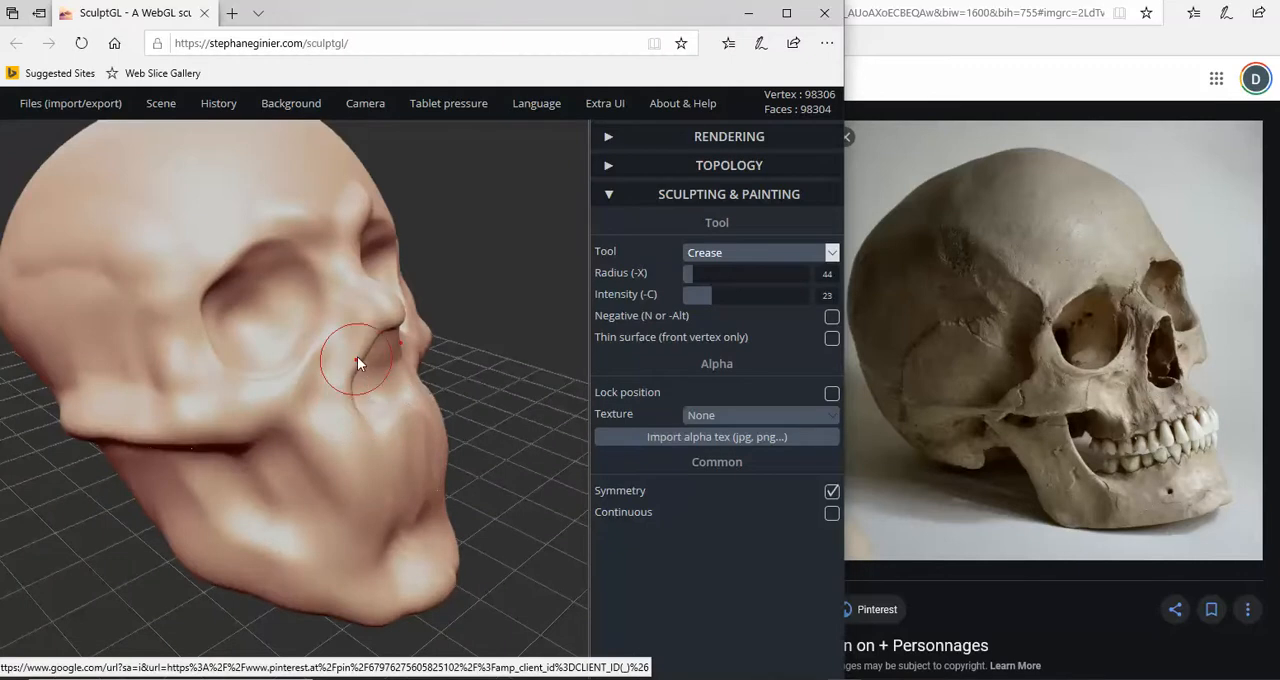
left_click_drag(371, 345, 362, 426)
key("ctrl+z")
left_click_drag(359, 418, 350, 398)
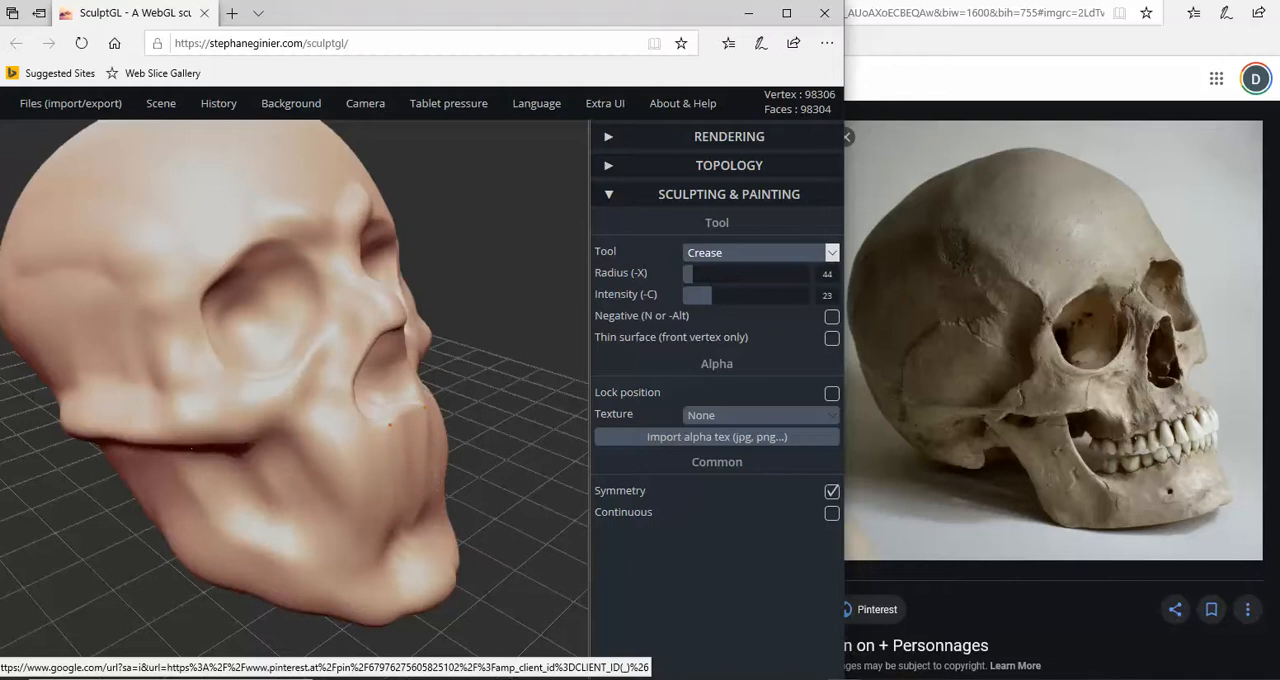
mouse_move(372, 426)
right_mouse_down()
mouse_move(235, 437)
mouse_move(381, 424)
mouse_move(375, 434)
right_mouse_up()
scroll(196, 305, "down", 2)
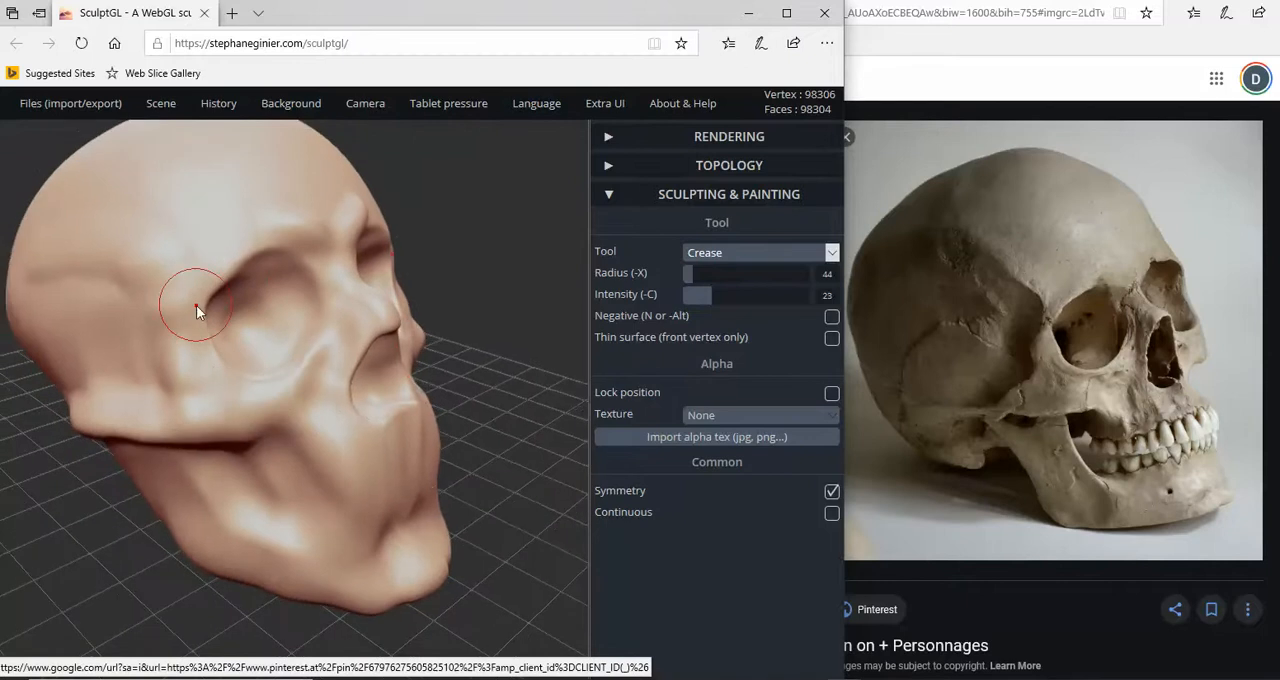
- Define the upper and outer rim of the eye sockets and the temporal line on the cranium with the Crease tool
left_click_drag(234, 289, 255, 268)
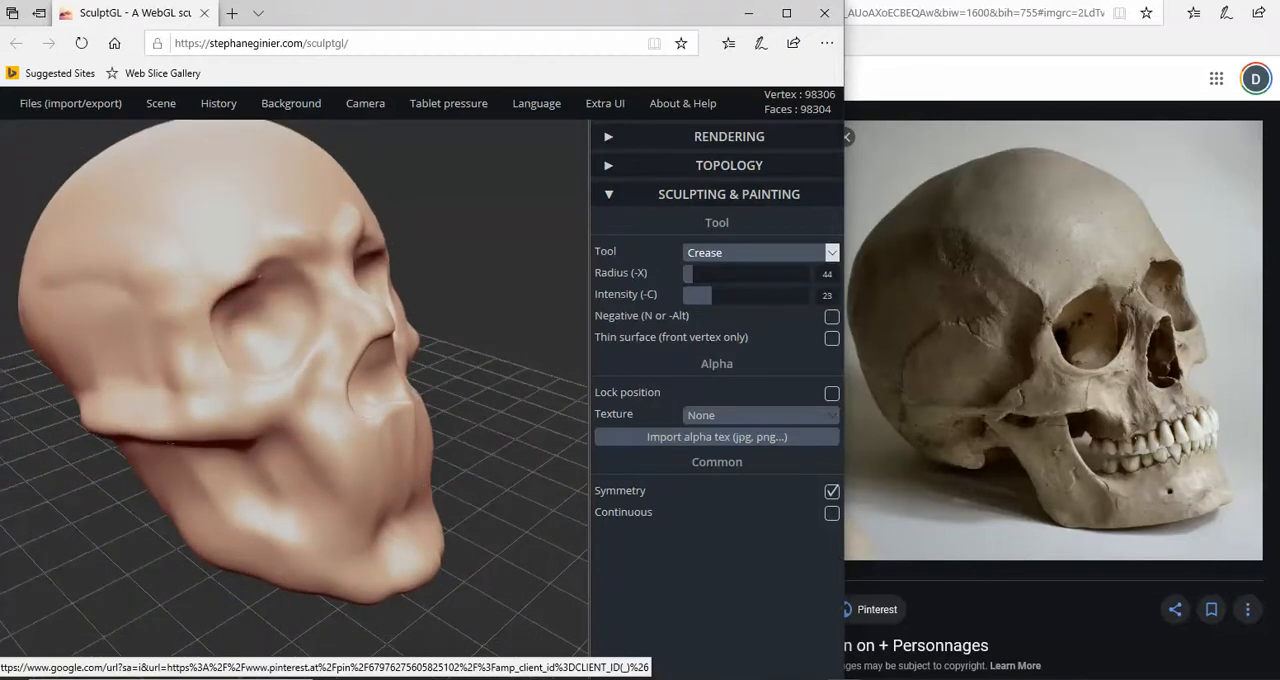
key("ctrl")
mouse_move(248, 273)
left_mouse_down()
mouse_move(274, 269)
mouse_move(322, 296)
left_mouse_up()
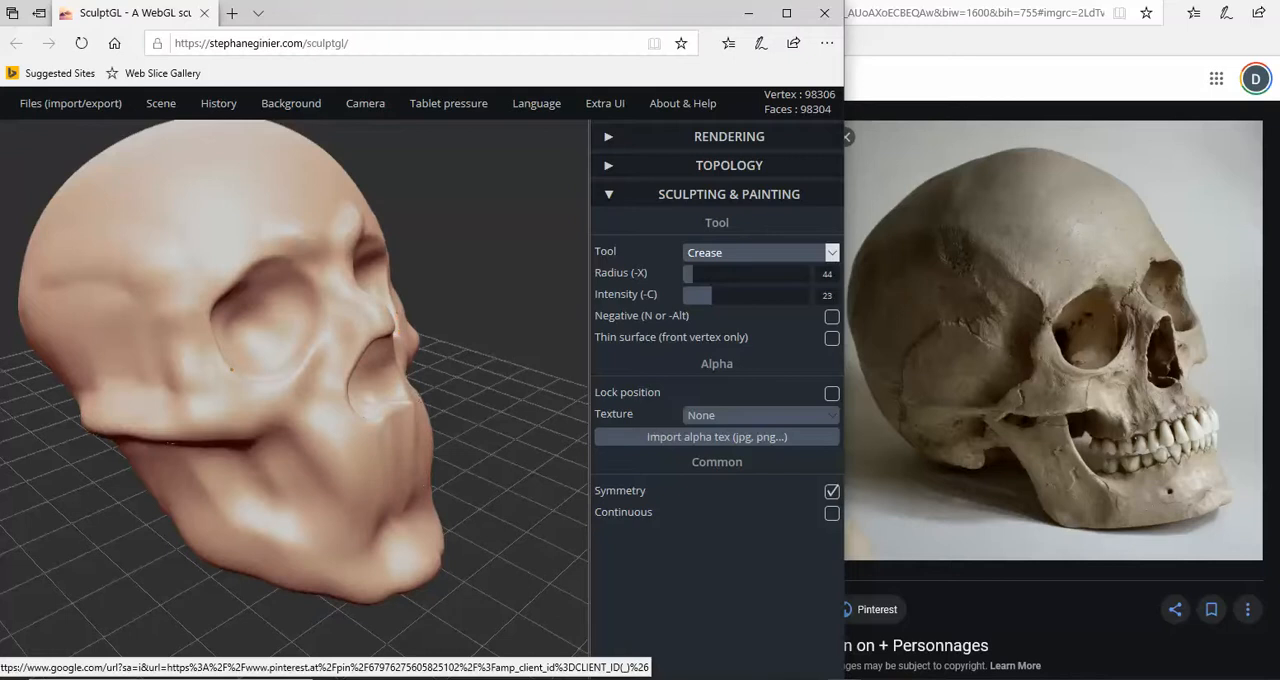
mouse_move(164, 294)
right_mouse_down()
mouse_move(203, 296)
mouse_move(123, 287)
mouse_move(104, 325)
right_mouse_up()
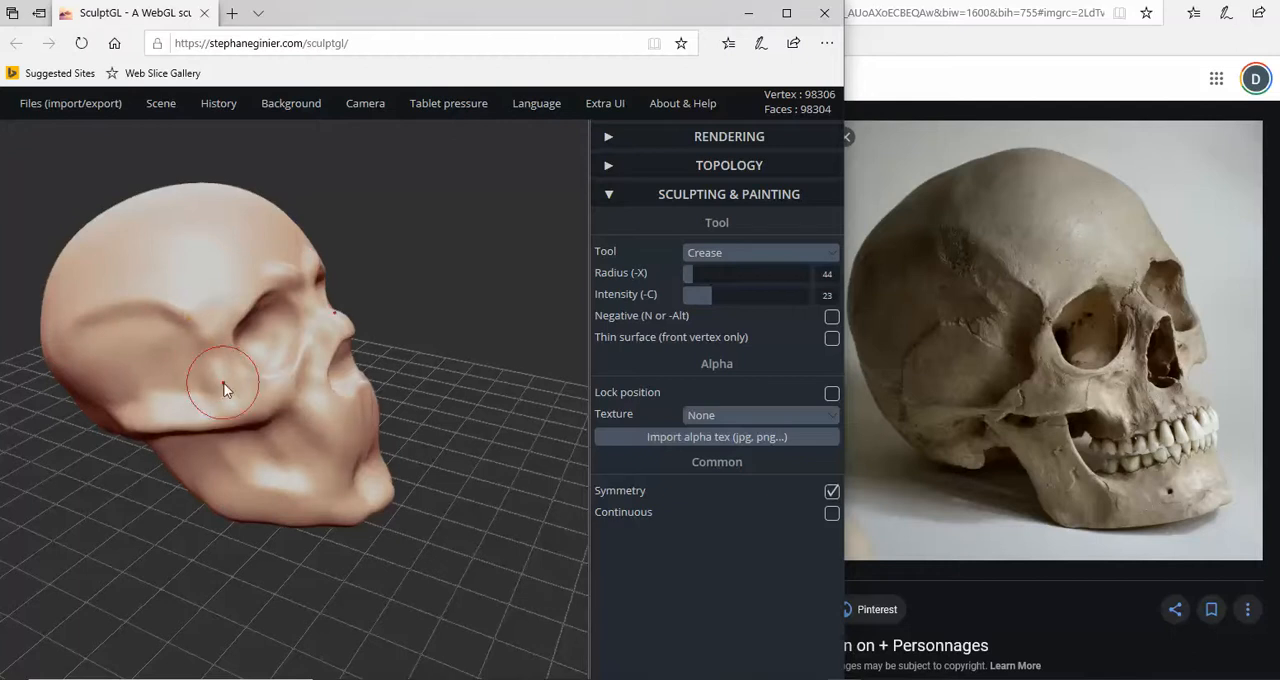
- Crease the underside of the cheekbone arch and the side of the jaw below it
mouse_move(486, 428)
left_mouse_down()
mouse_move(488, 414)
mouse_move(360, 423)
mouse_move(300, 400)
left_mouse_up()
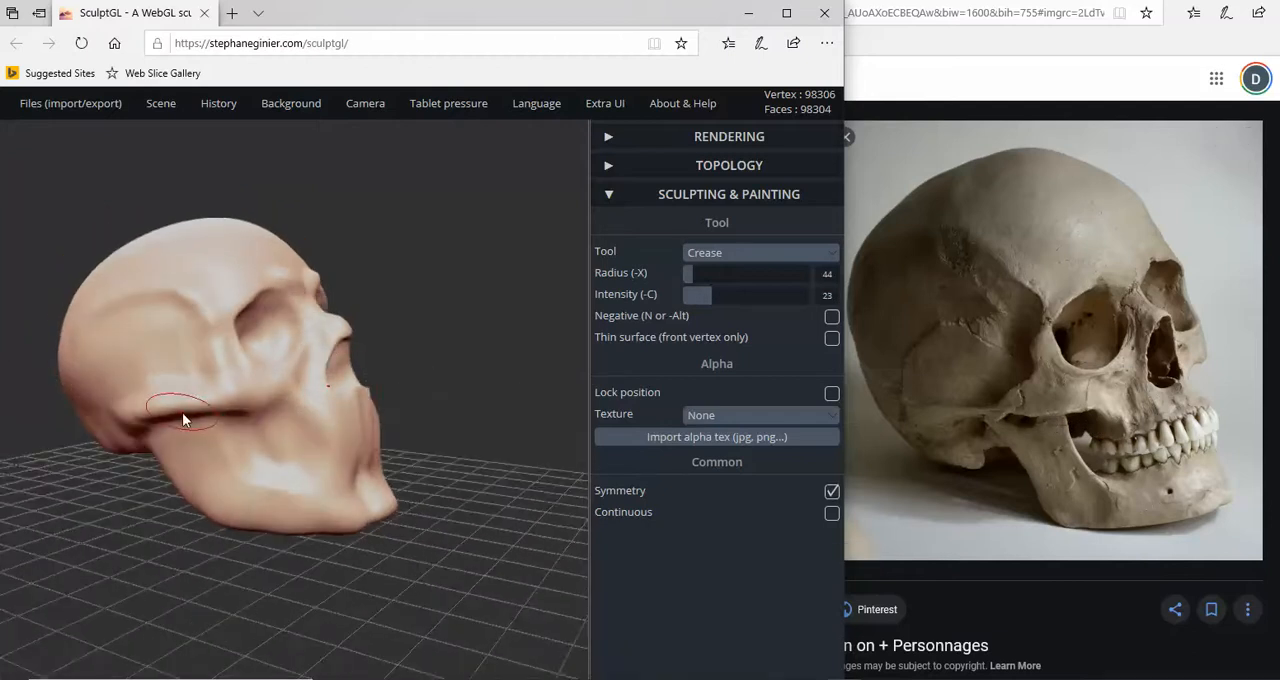
mouse_move(173, 412)
left_mouse_down()
mouse_move(288, 396)
mouse_move(256, 412)
mouse_move(170, 413)
mouse_move(277, 414)
left_mouse_up()
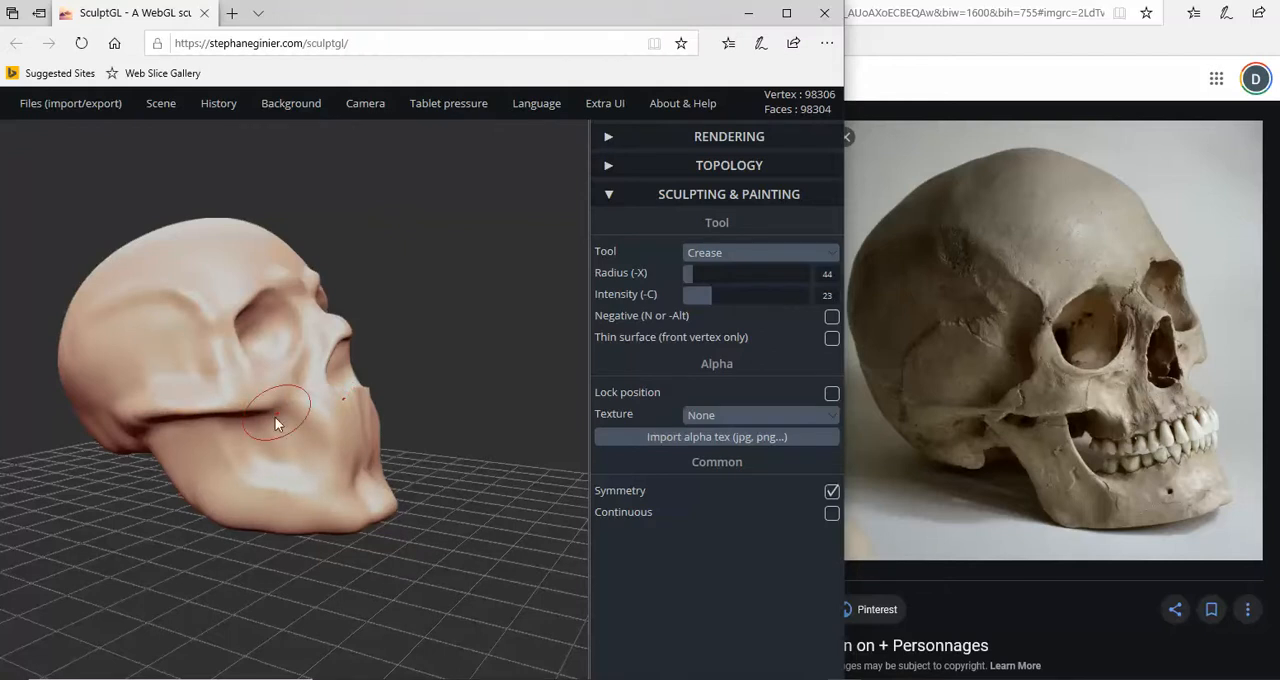
right_click_drag(282, 444, 247, 444)
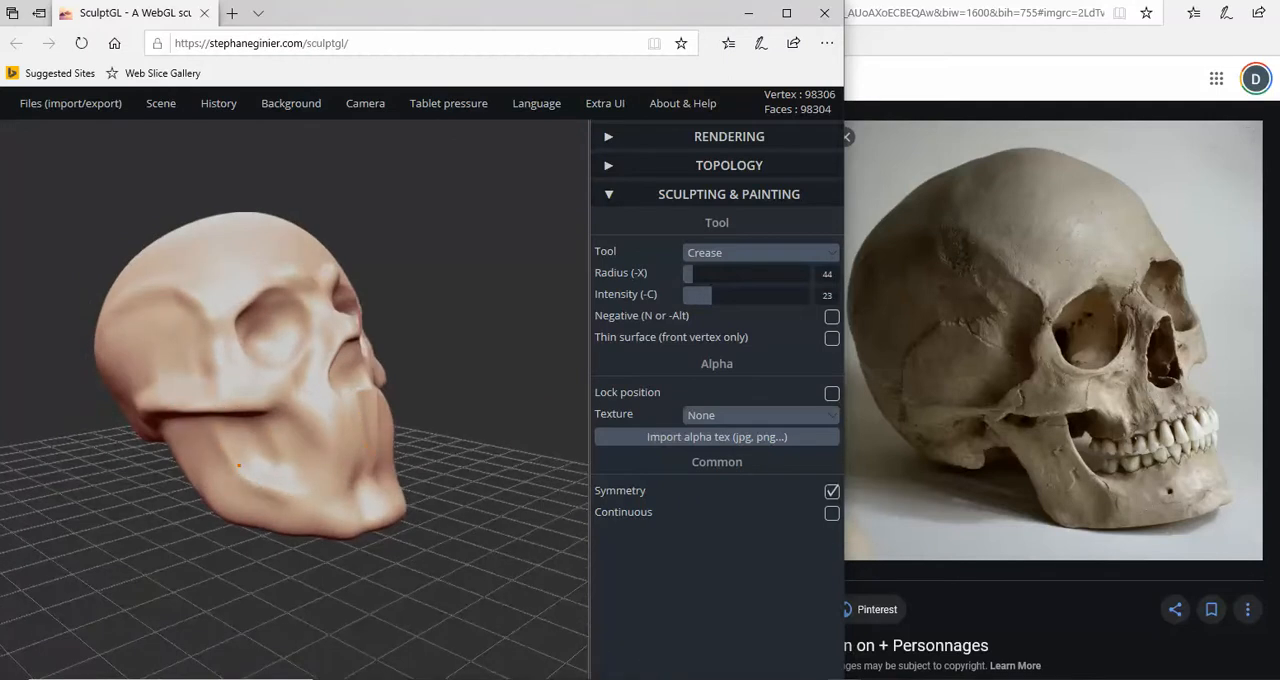
right_click_drag(215, 435, 320, 460)
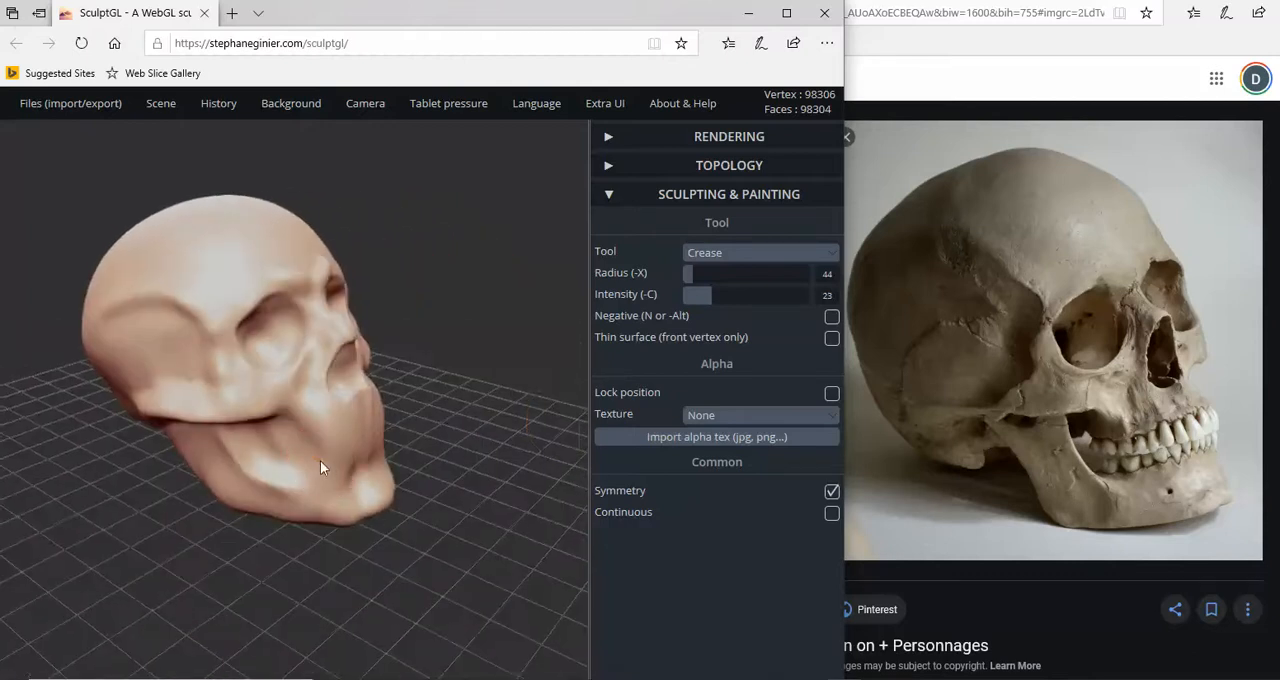
- Soften the temporal line and the temple with the Smooth tool at radius 50 and intensity 7
left_click(748, 262)
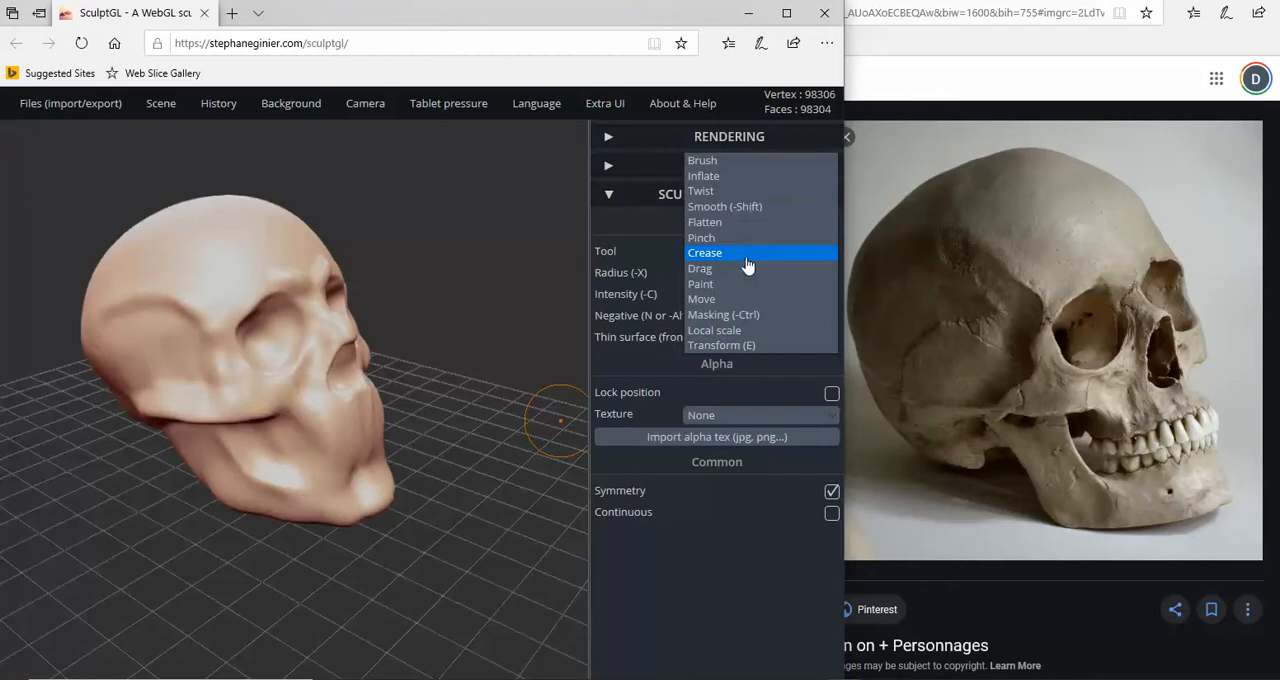
left_click(728, 207)
left_click(690, 295)
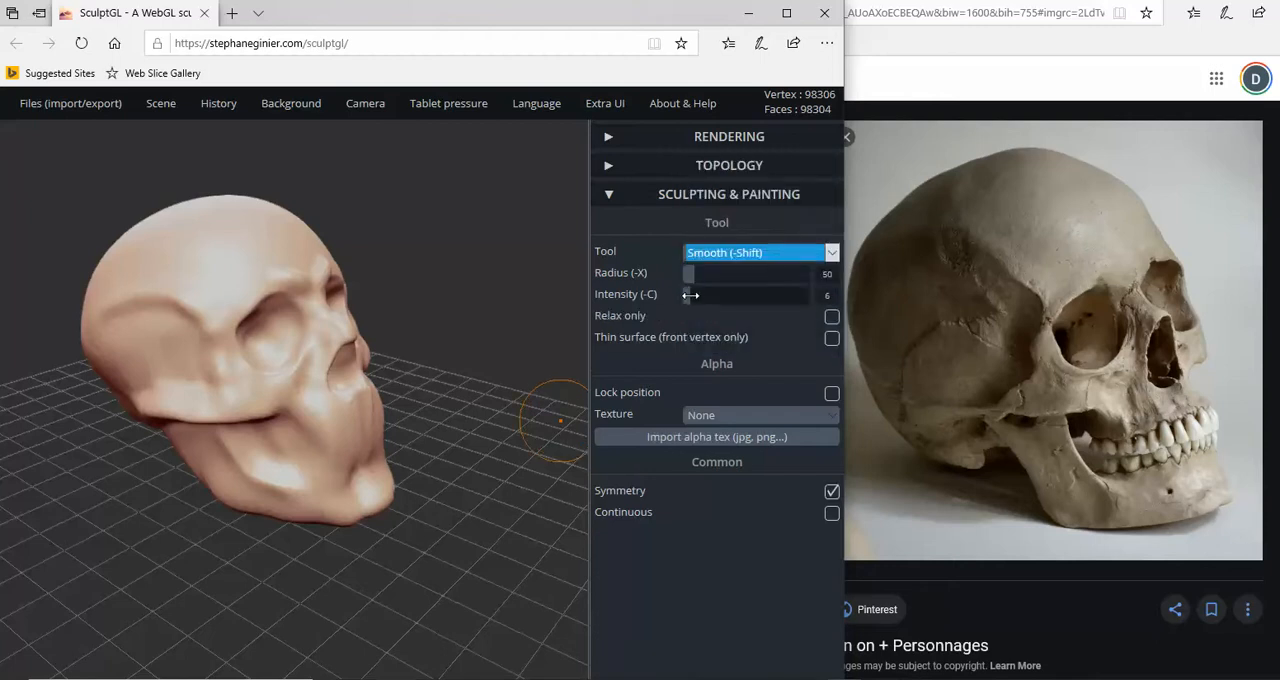
mouse_move(200, 322)
right_mouse_down()
mouse_move(139, 344)
mouse_move(62, 348)
mouse_move(281, 344)
mouse_move(198, 322)
right_mouse_up()
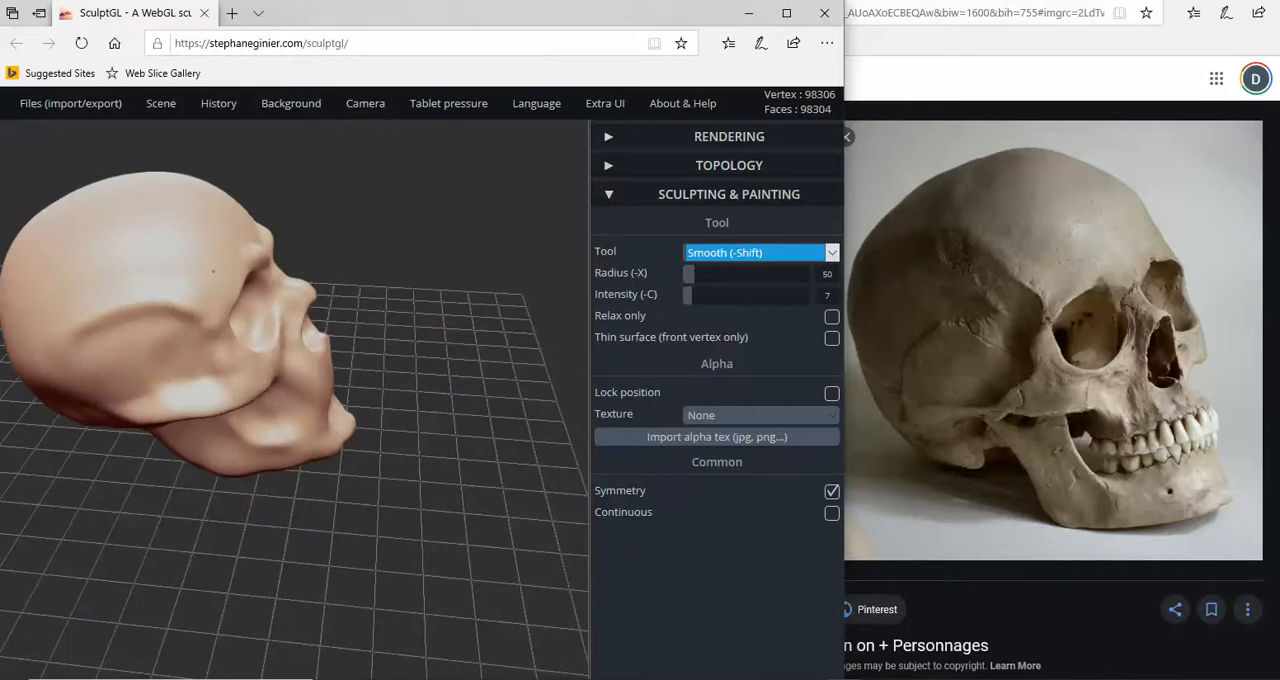
right_click_drag(171, 377, 200, 286)
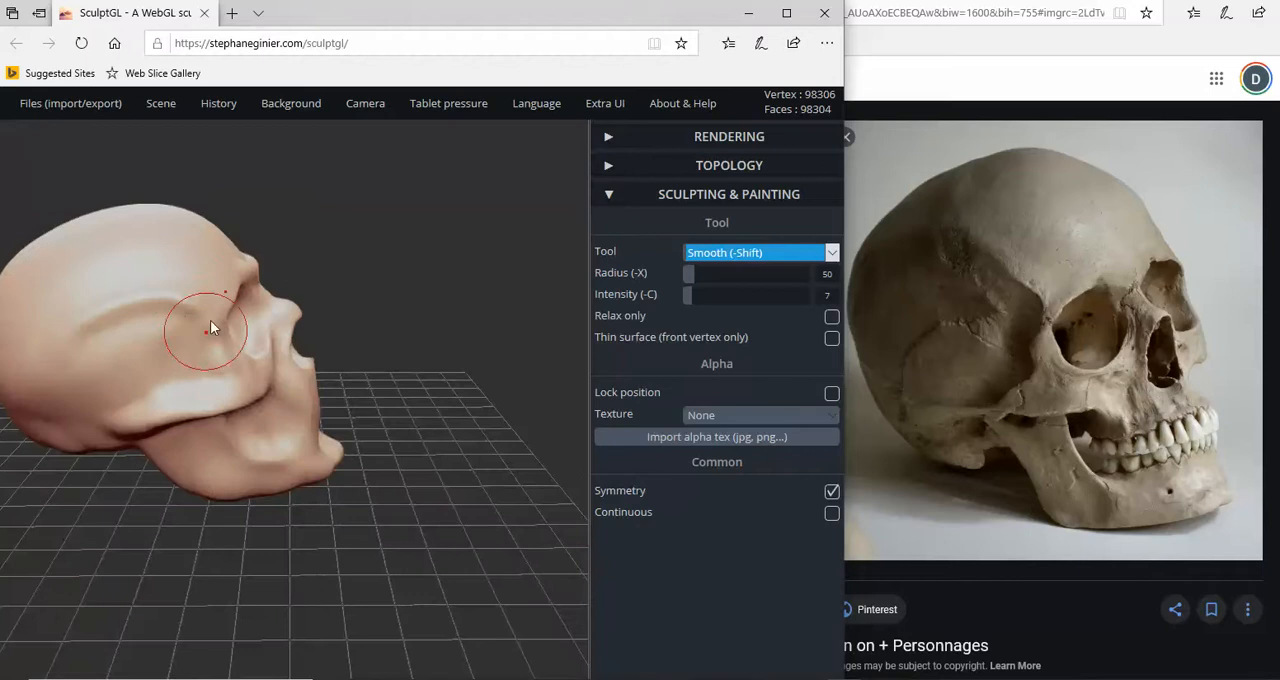
left_click_drag(211, 328, 182, 354)
- Smooth the cheekbone arch and the side of the lower jaw
left_click_drag(190, 384, 202, 420)
right_click_drag(204, 428, 214, 384)
left_click_drag(208, 386, 117, 393)
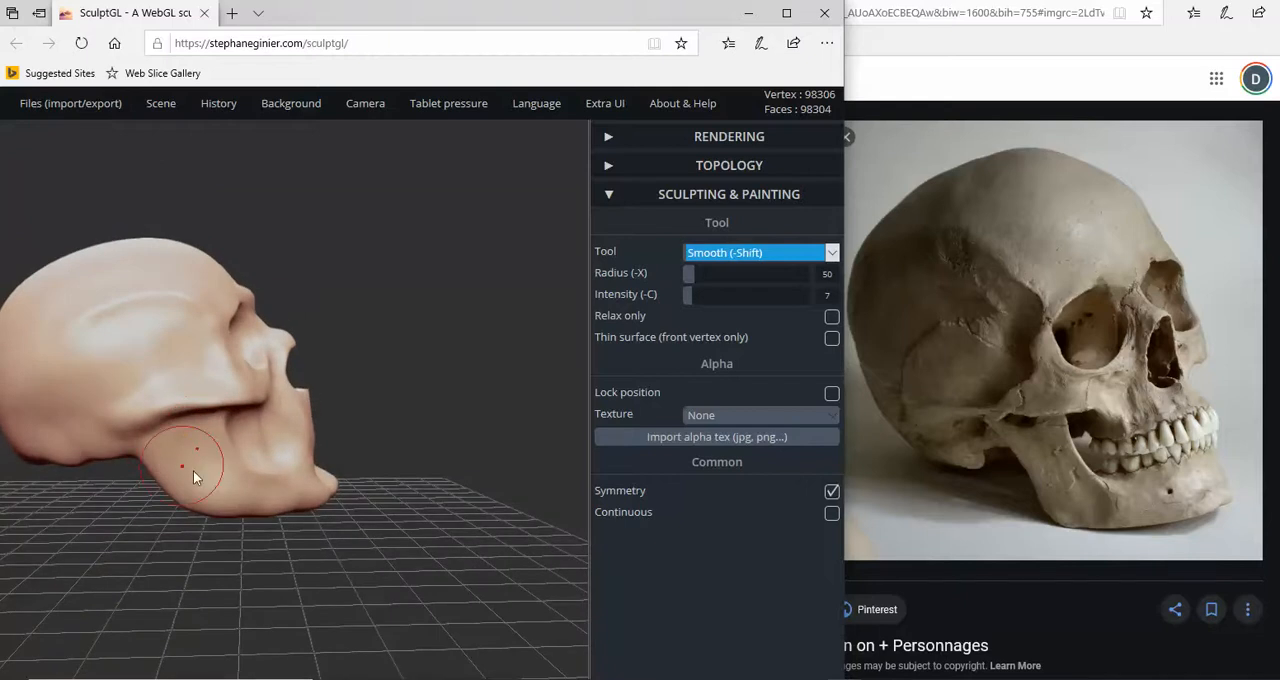
mouse_move(193, 470)
right_mouse_down()
mouse_move(138, 440)
mouse_move(153, 491)
mouse_move(207, 459)
right_mouse_up()
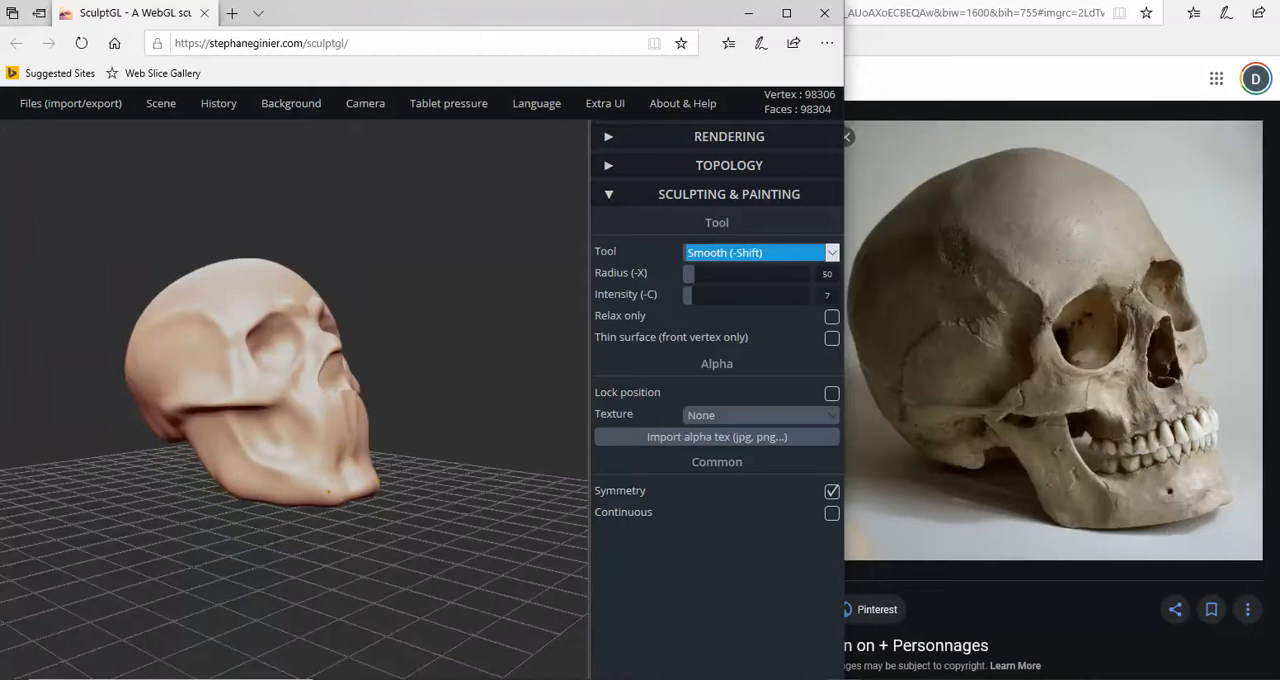
- Examine the skull's overall shape from the front, side and rear three-quarter angles
right_click_drag(309, 489, 148, 503)
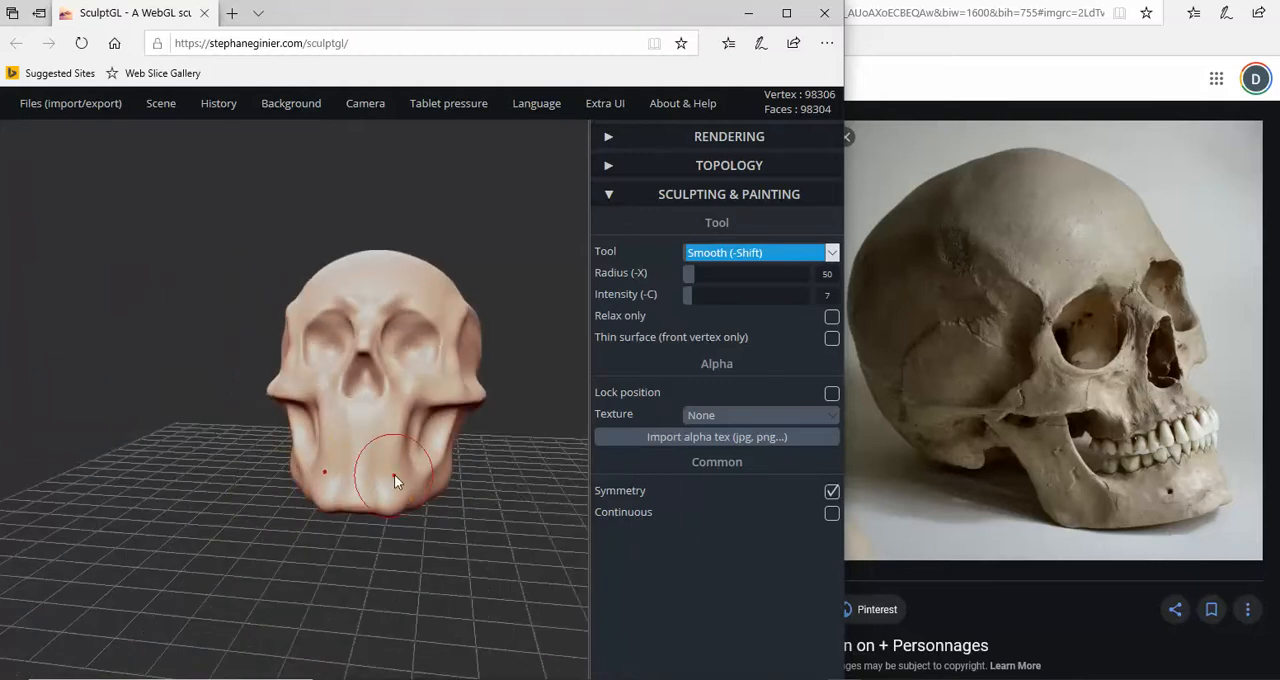
right_click_drag(394, 478, 414, 370)
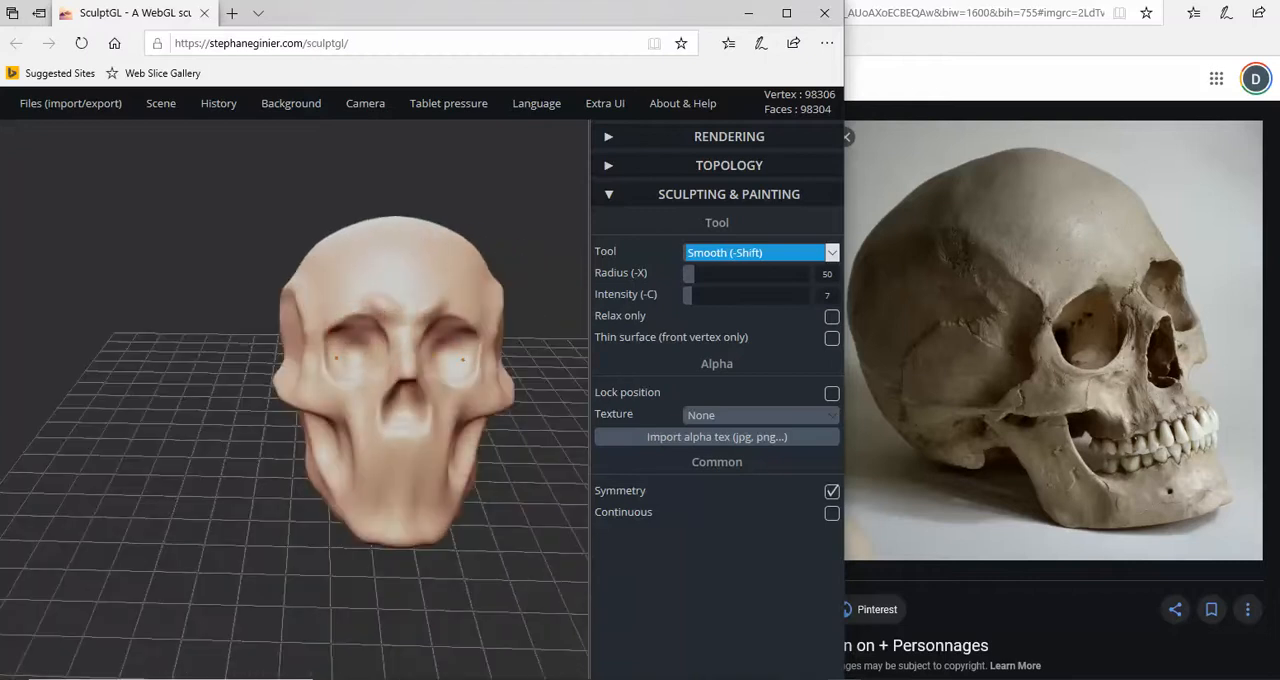
right_click_drag(310, 337, 466, 351)
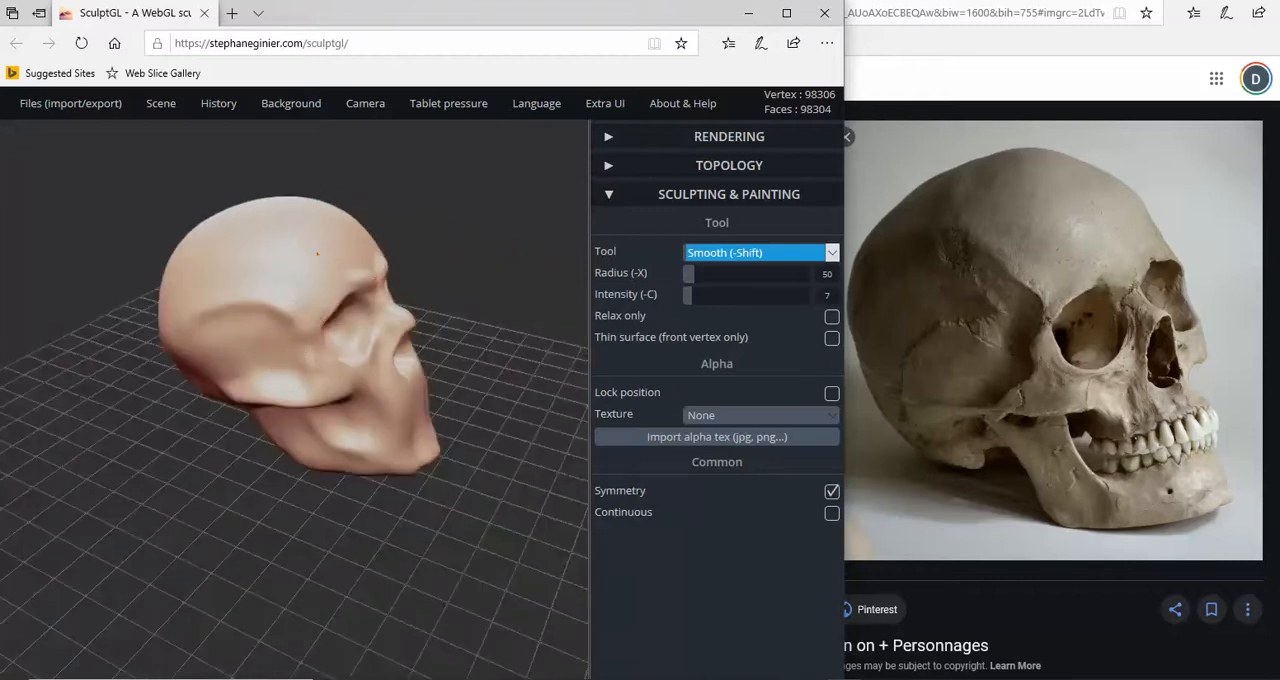
right_click_drag(241, 341, 289, 323)
scroll(287, 322, "up", 1)
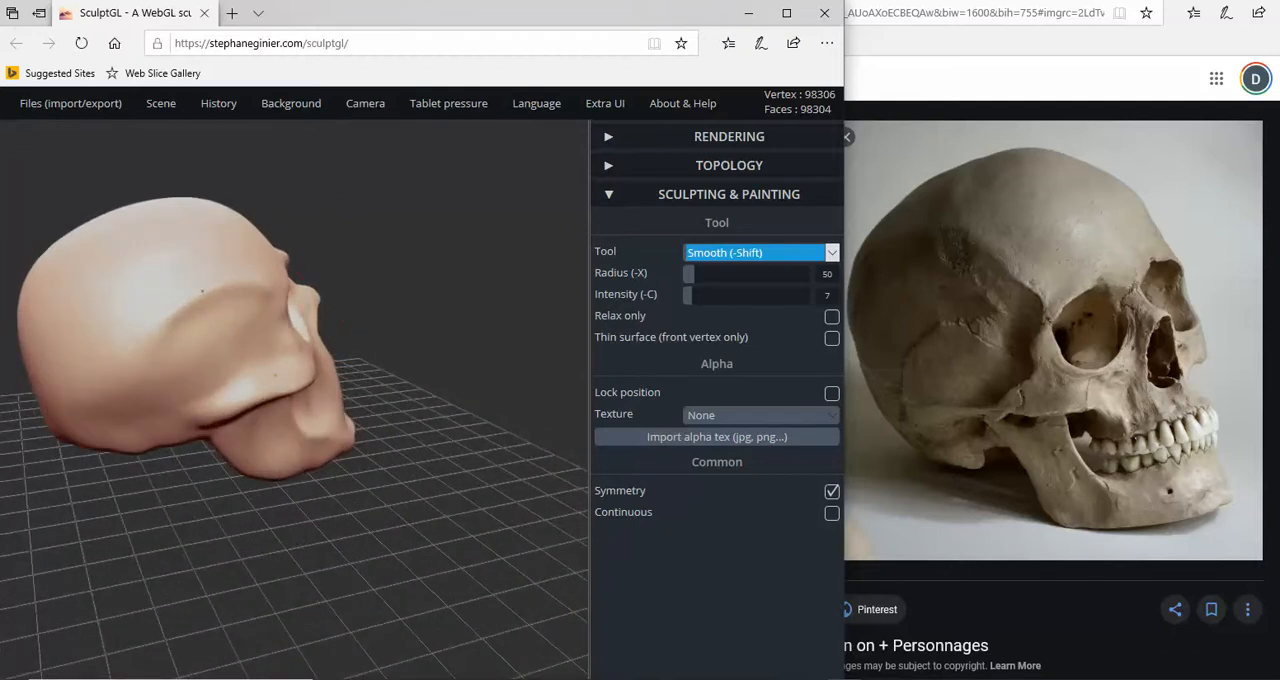
mouse_move(250, 405)
right_mouse_down()
mouse_move(223, 415)
mouse_move(273, 413)
right_mouse_up()
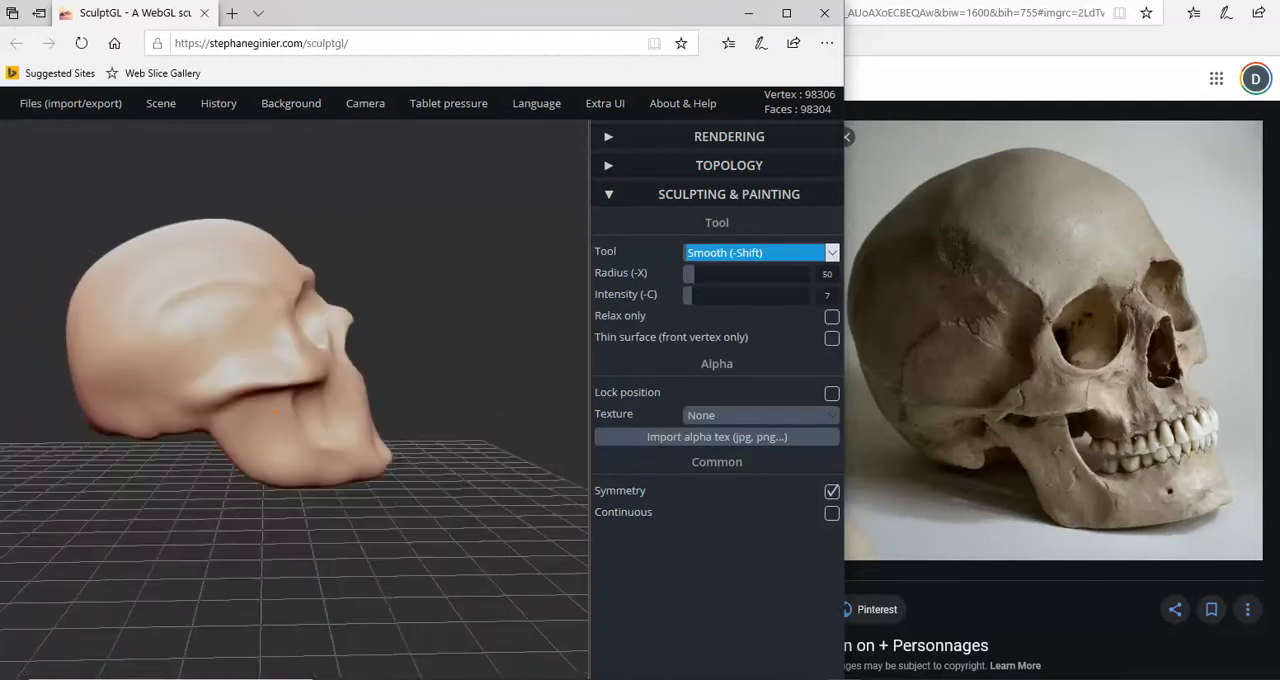
mouse_move(174, 420)
right_mouse_down()
mouse_move(225, 394)
mouse_move(167, 407)
right_mouse_up()
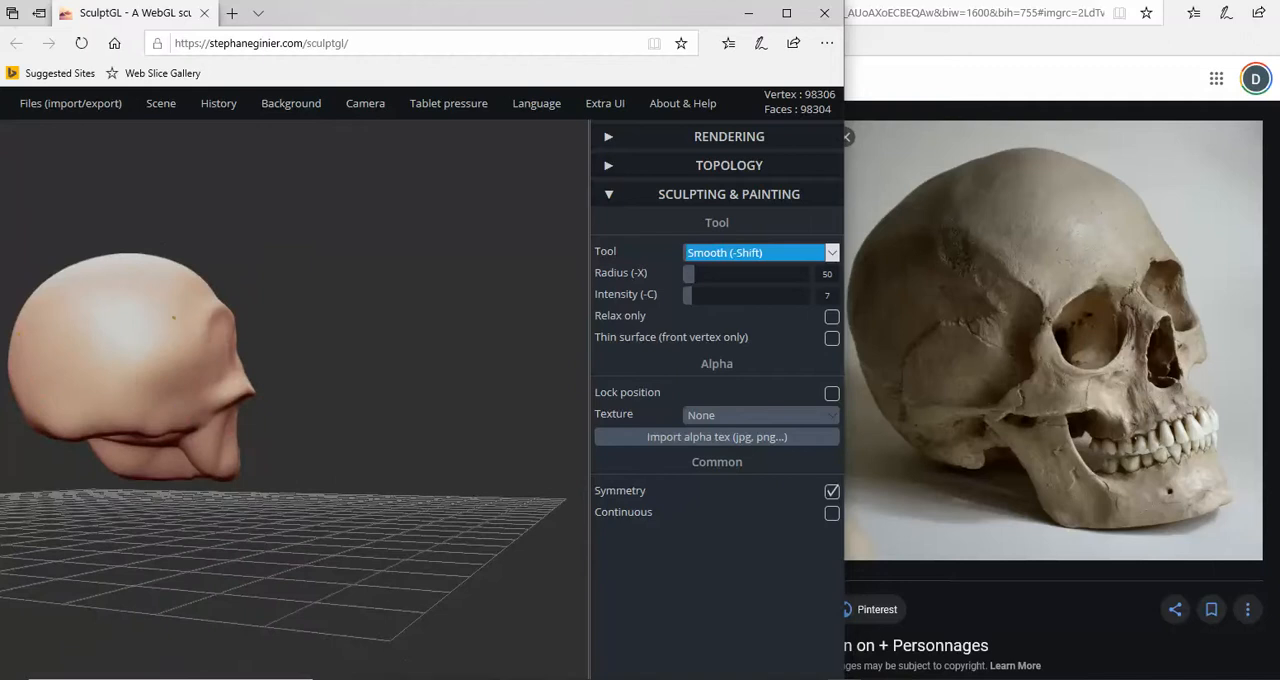
mouse_move(150, 430)
right_mouse_down()
mouse_move(186, 451)
mouse_move(246, 423)
mouse_move(60, 480)
mouse_move(111, 487)
mouse_move(187, 451)
mouse_move(277, 360)
mouse_move(244, 316)
right_mouse_up()
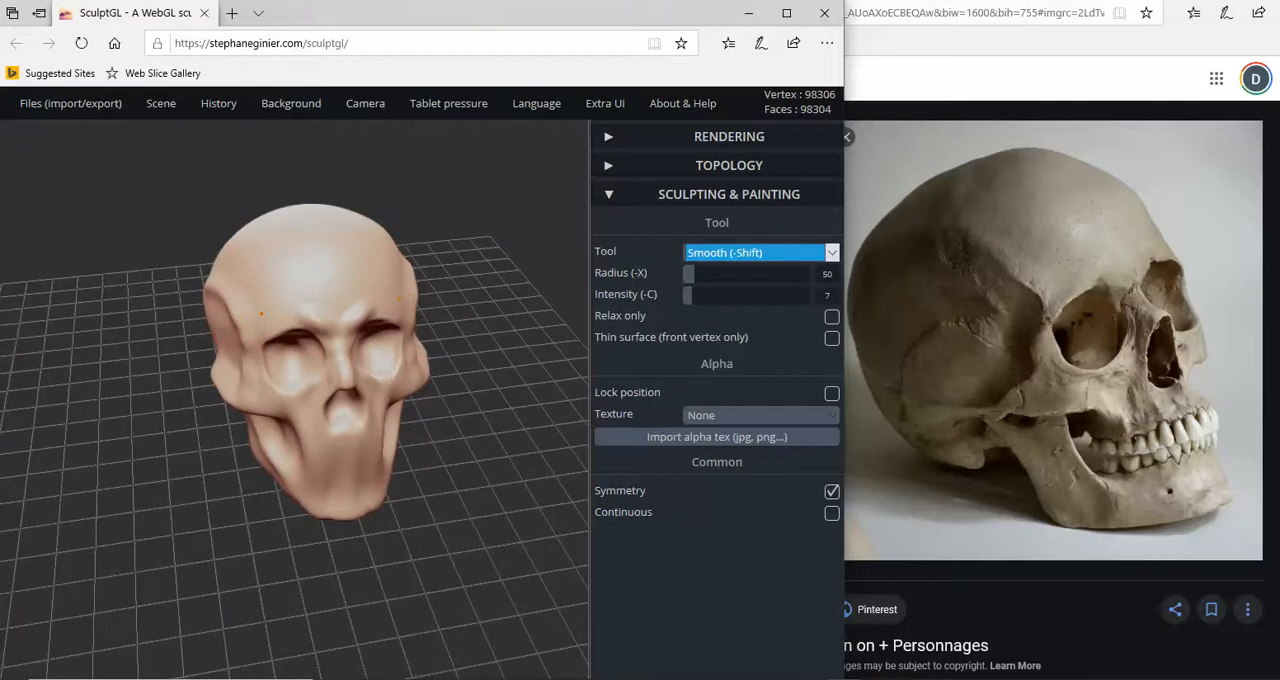
- Switch the reference photo to the front-facing Human Skull Replica image and turn the model to a matching front view
left_click(915, 425)
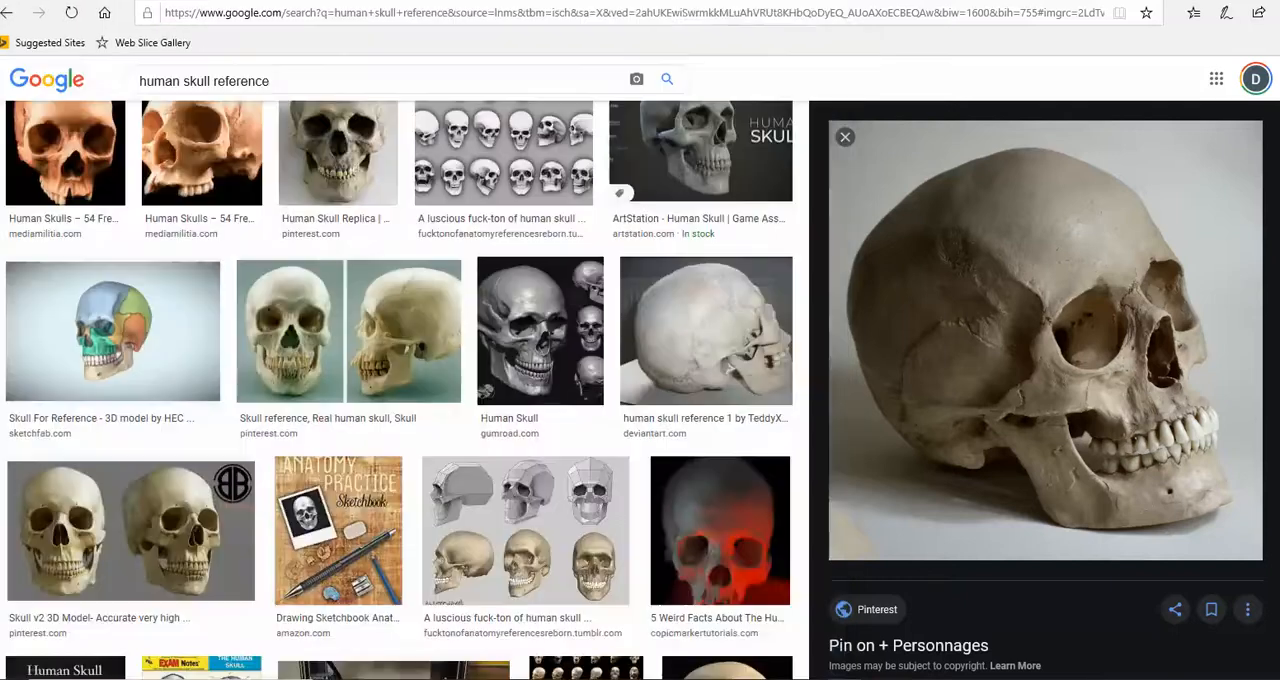
left_click(337, 157)
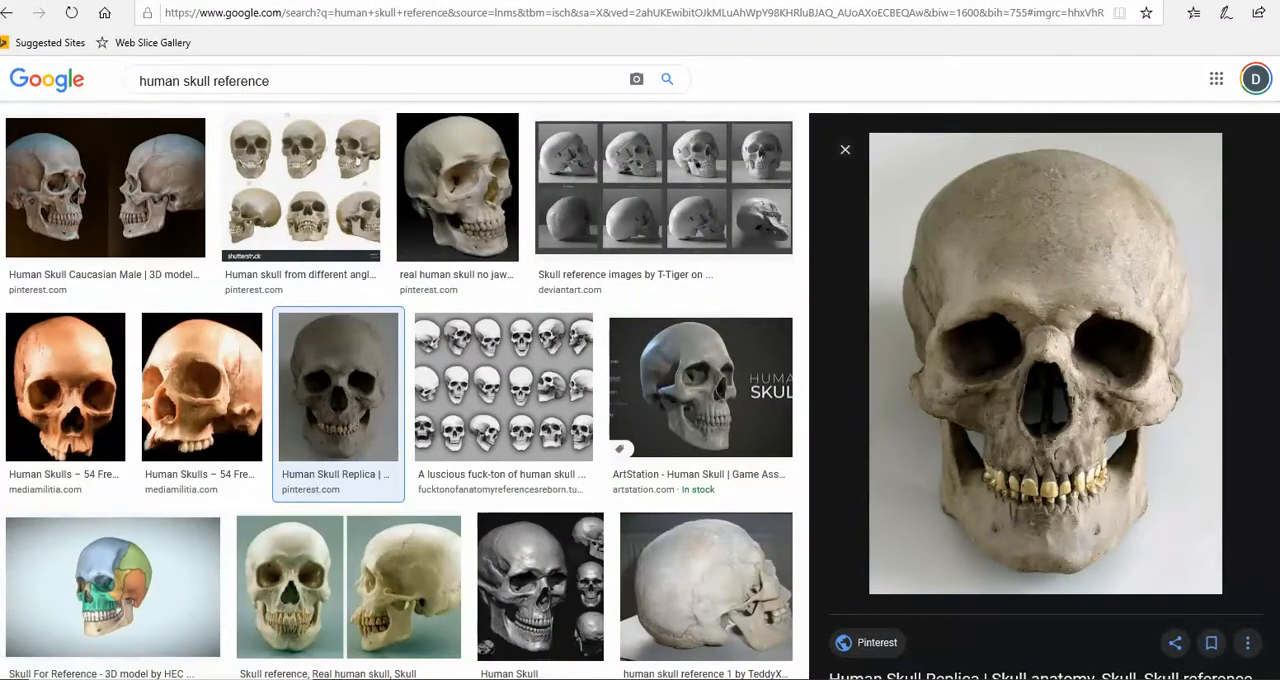
mouse_move(845, 679)
left_click(889, 660)
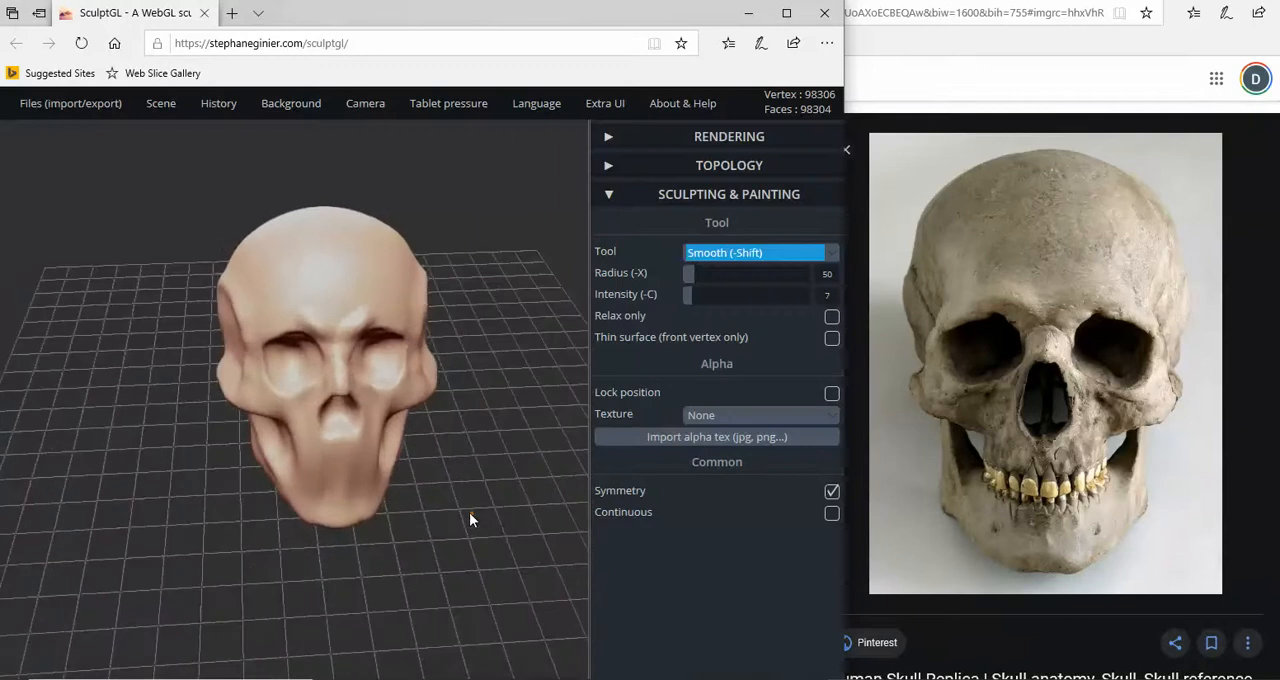
left_click_drag(469, 519, 452, 486)
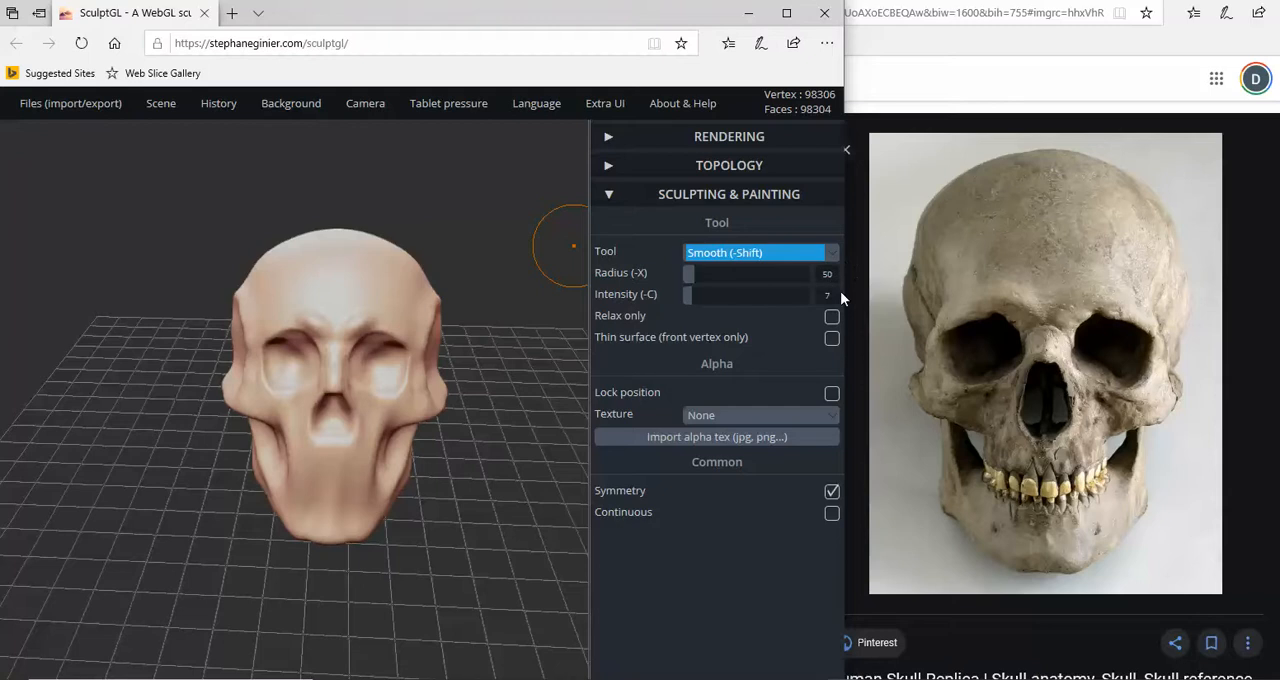
- Reshape the temples and the sides of the forehead with the Drag tool at radius 92
left_click(829, 256)
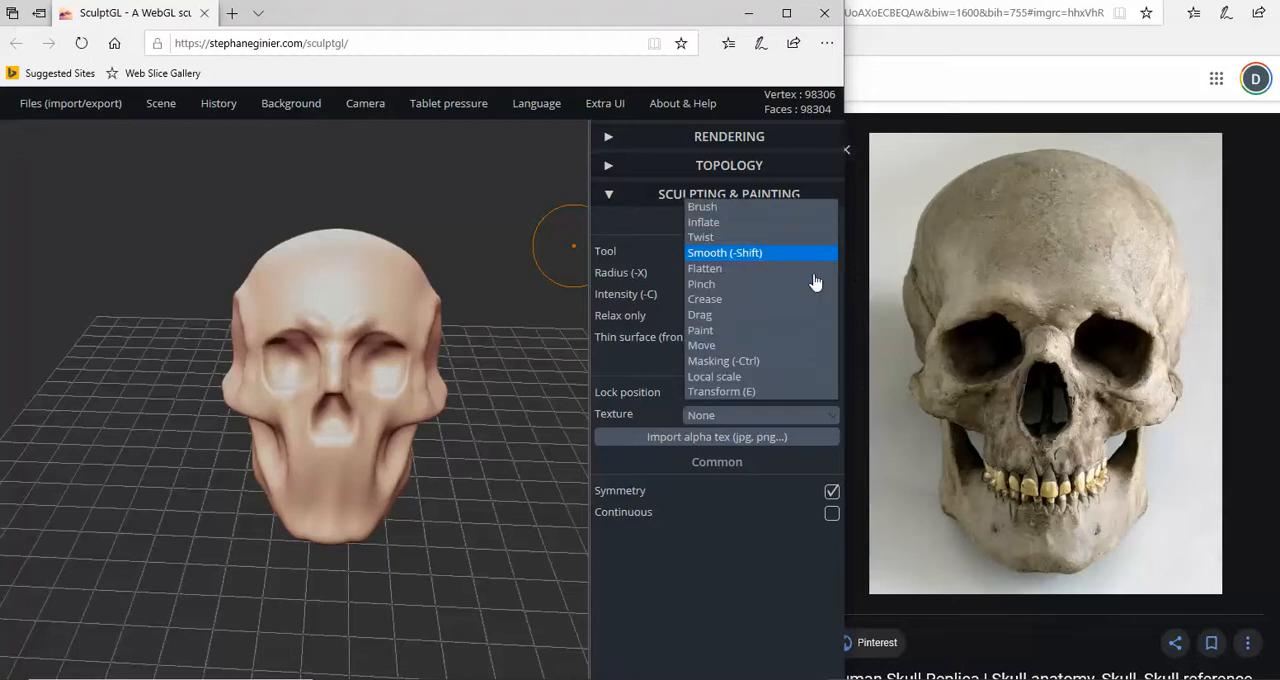
left_click(729, 318)
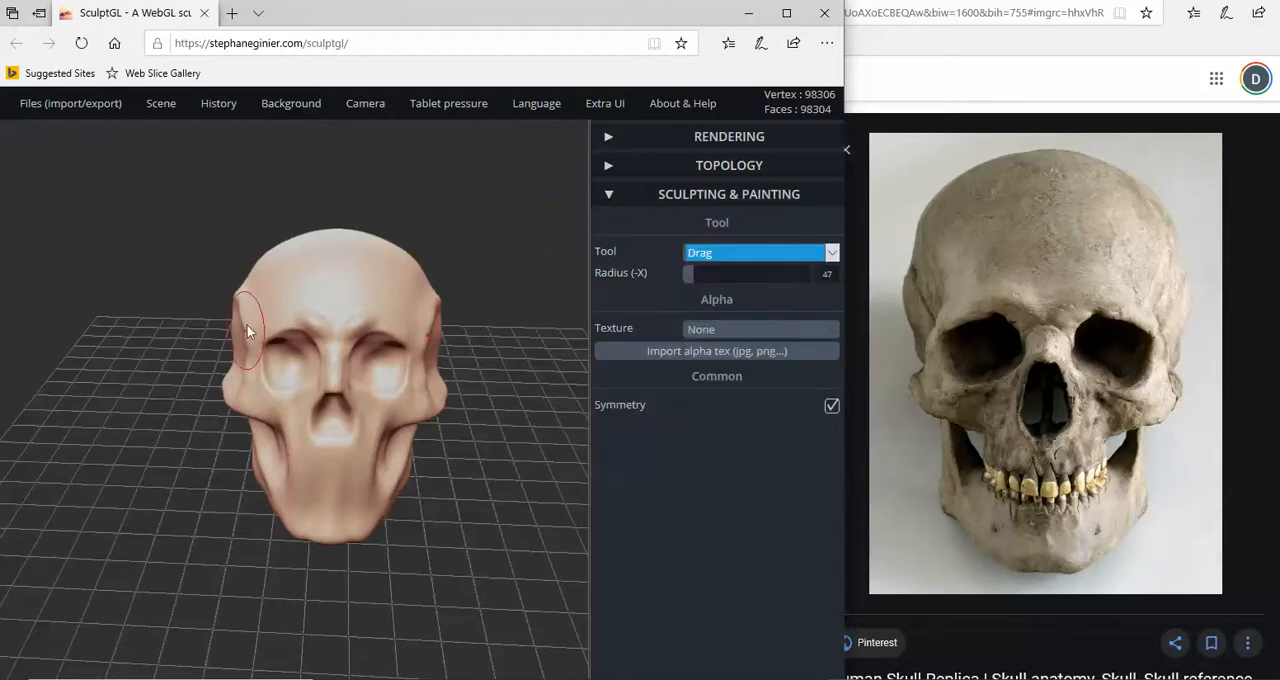
left_click(700, 273)
left_click_drag(697, 274, 705, 274)
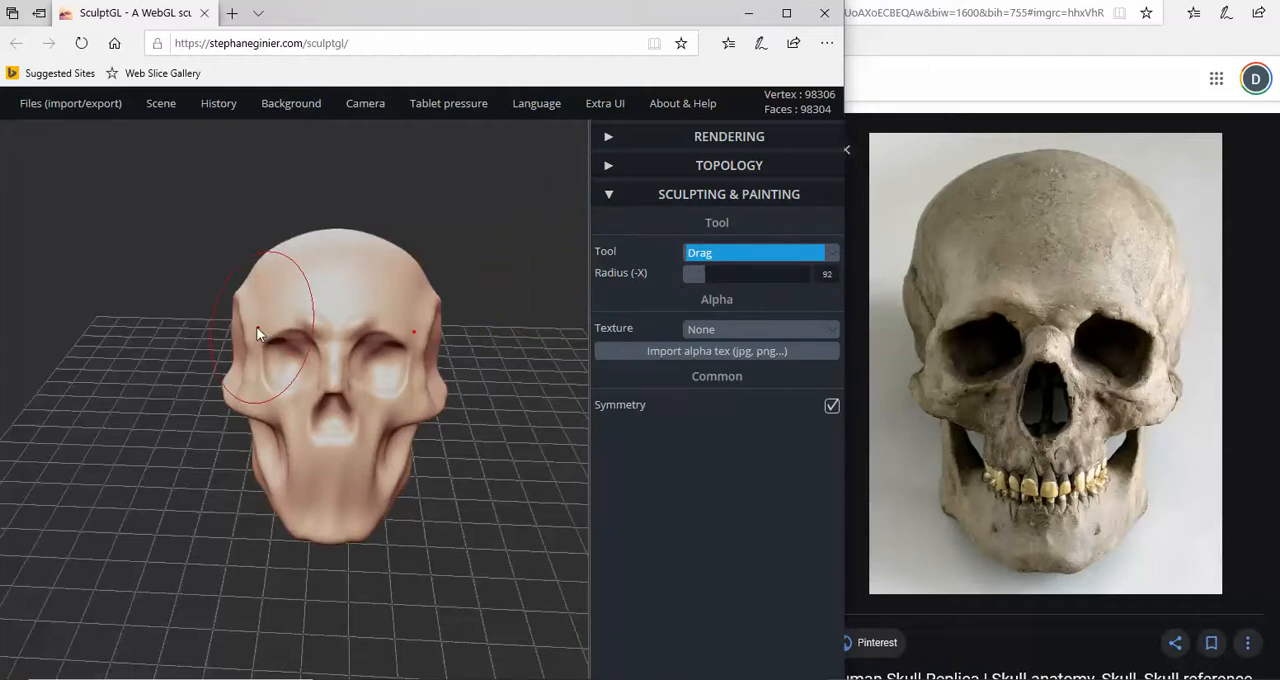
left_click_drag(246, 326, 234, 345)
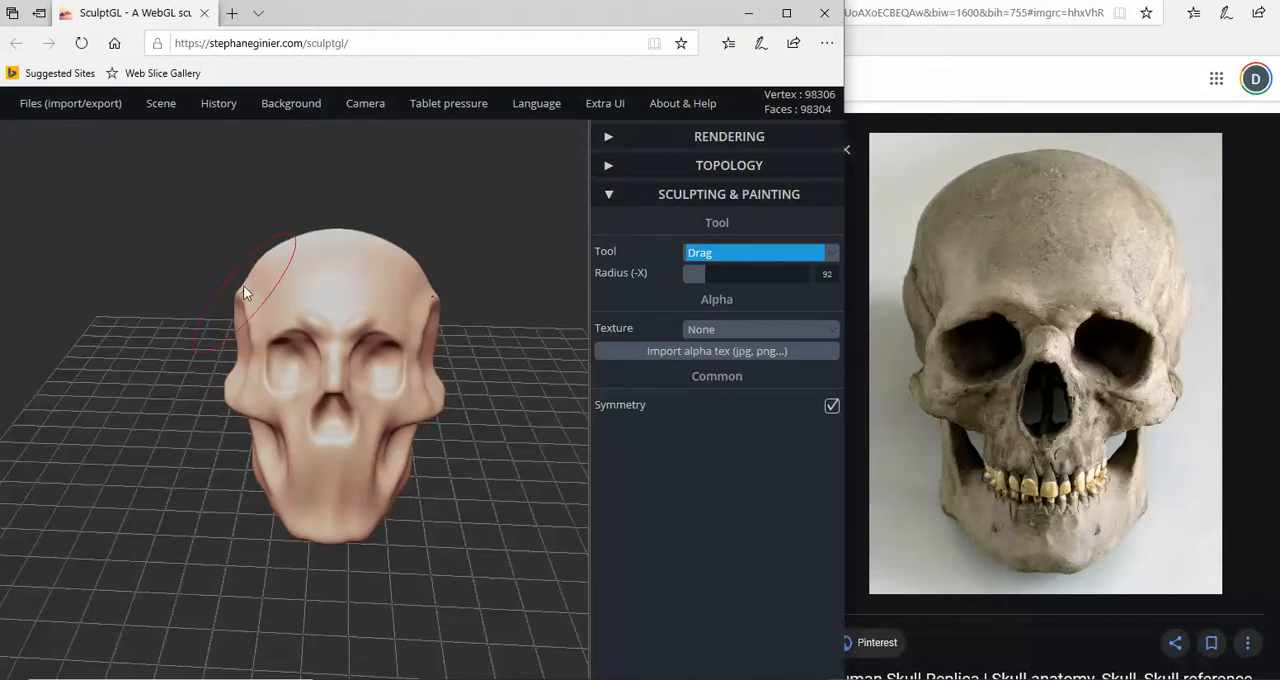
mouse_move(251, 277)
left_mouse_down()
mouse_move(268, 235)
mouse_move(259, 247)
left_mouse_up()
mouse_move(376, 321)
right_mouse_down()
mouse_move(400, 351)
mouse_move(275, 369)
right_mouse_up()
- Pull the outer corners and lower rims of the eye sockets outward with the Drag tool to widen them
scroll(262, 358, "up", 5)
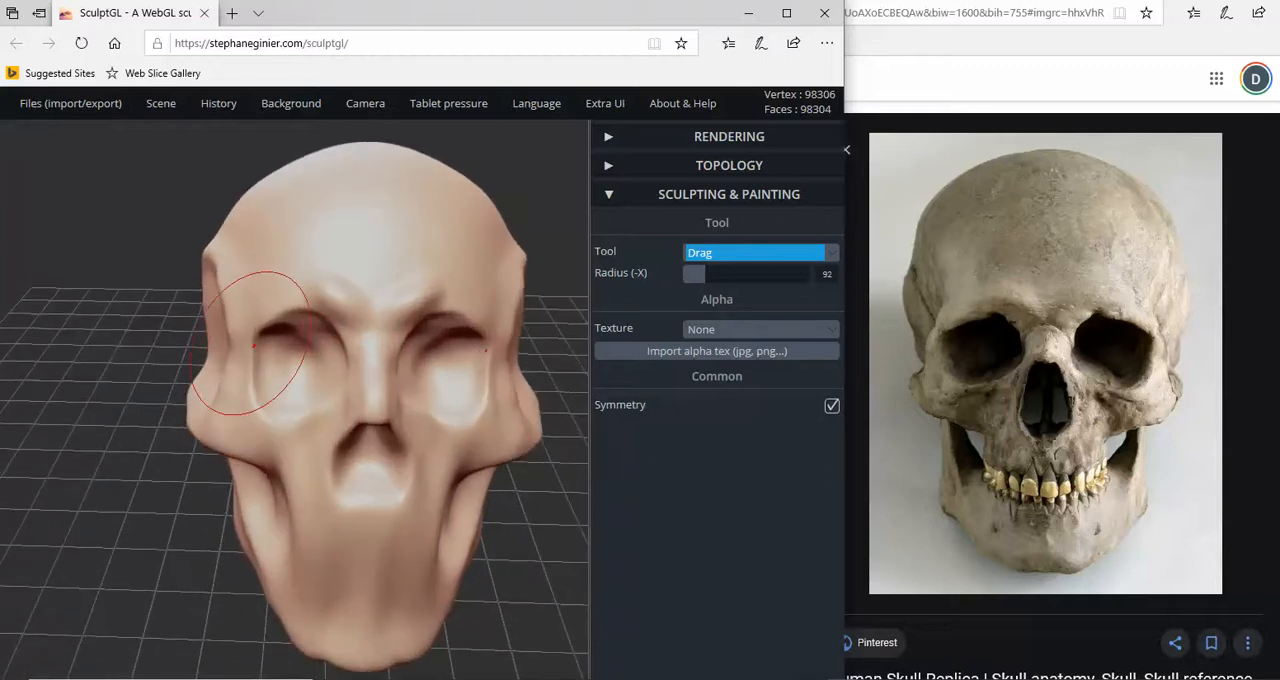
left_click_drag(254, 346, 243, 344)
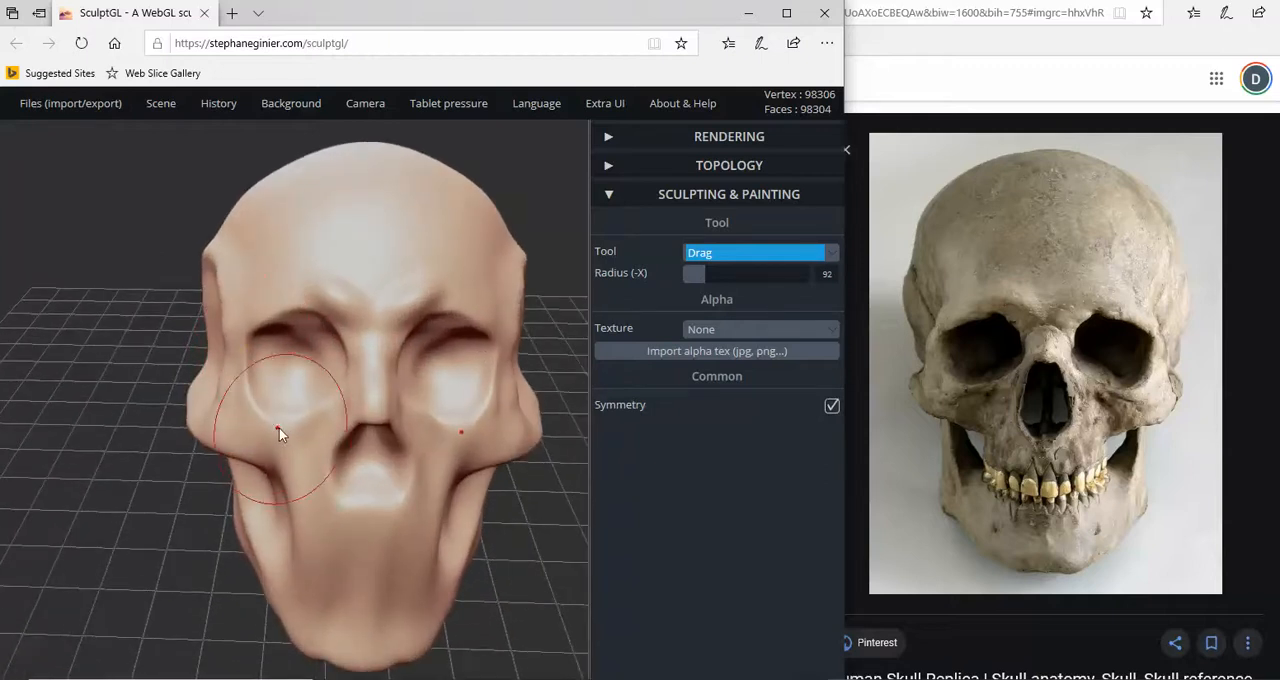
left_click_drag(284, 428, 358, 351)
scroll(333, 378, "up", 2)
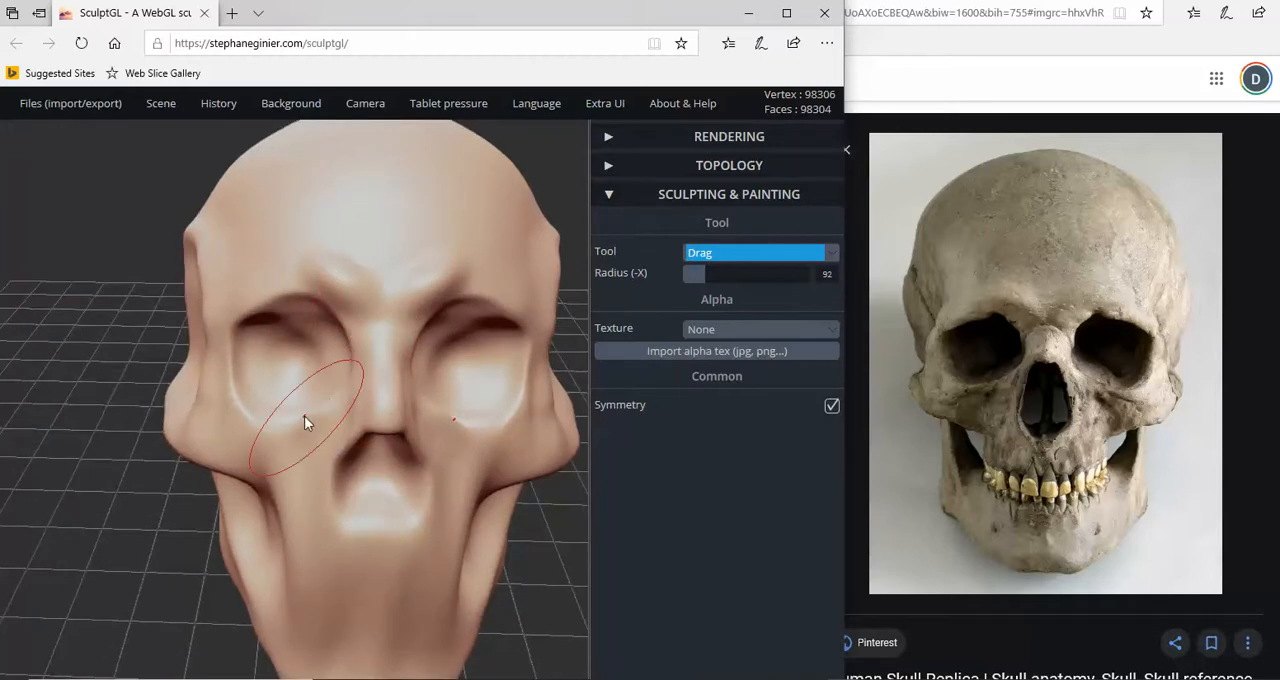
left_click_drag(305, 416, 255, 423)
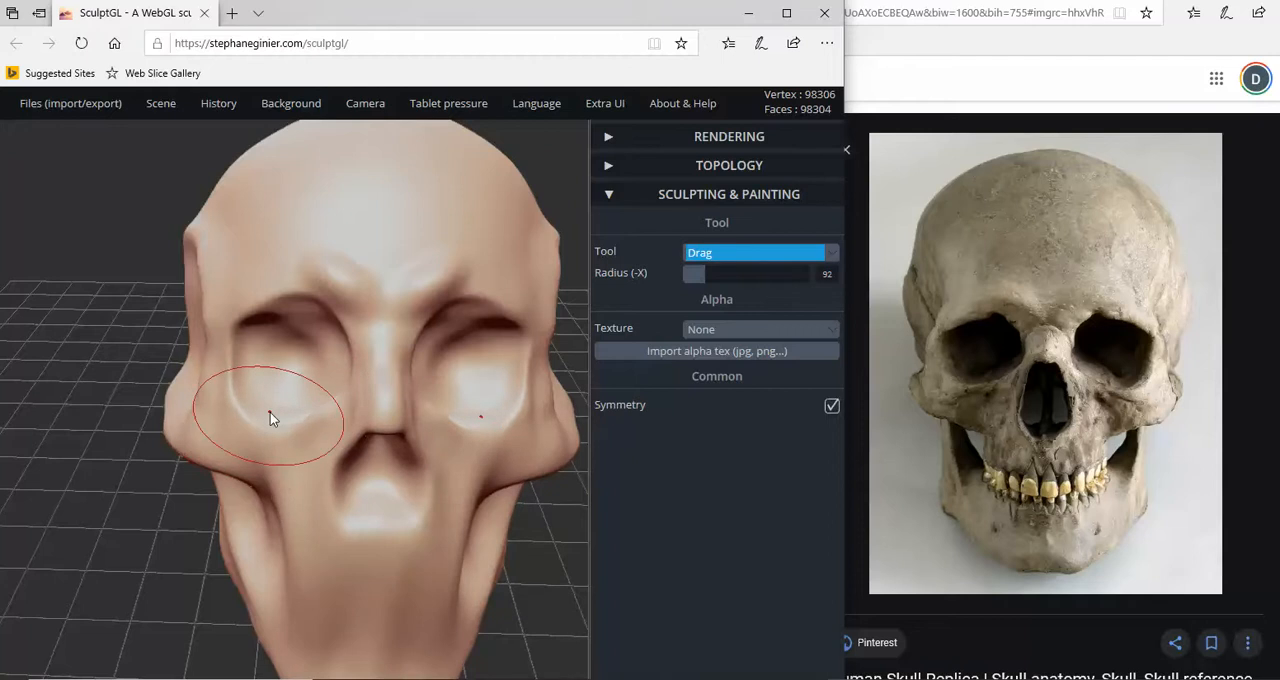
mouse_move(270, 418)
right_mouse_down()
mouse_move(298, 431)
mouse_move(283, 493)
mouse_move(309, 534)
mouse_move(291, 544)
mouse_move(300, 562)
right_mouse_up()
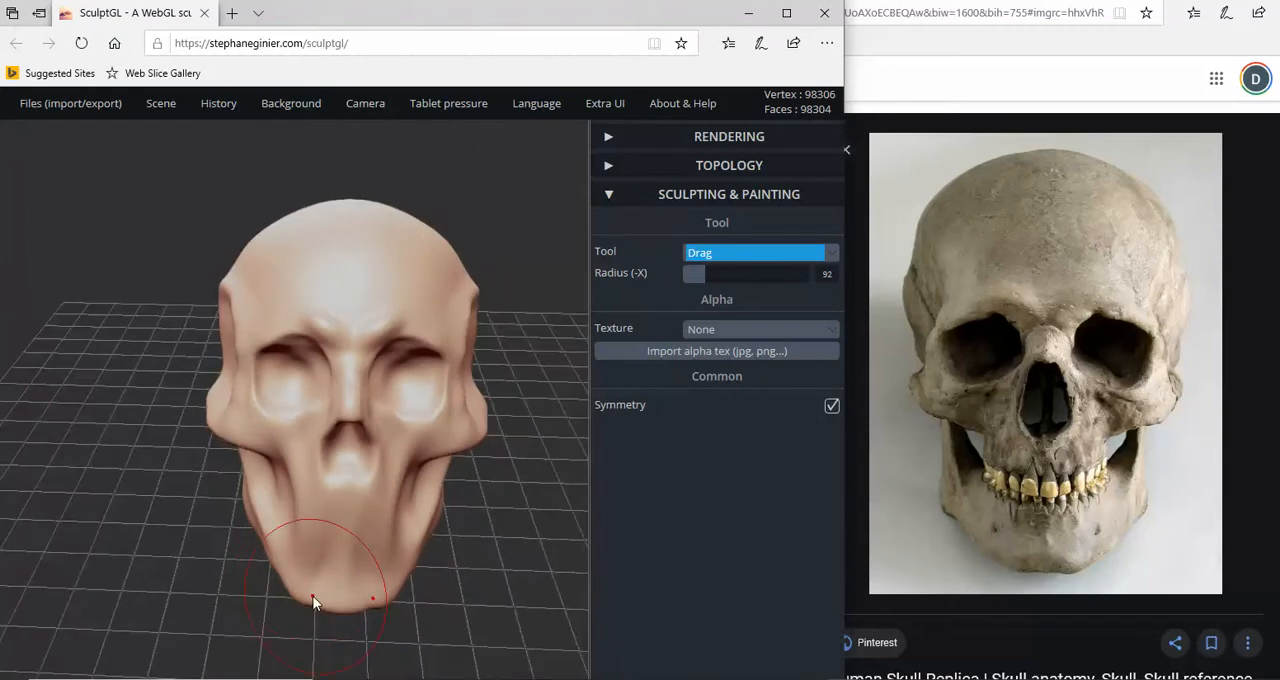
- Pull the chin corners and the hollows below the cheekbones into shape with the Drag tool
left_click_drag(313, 601, 309, 609)
right_click_drag(263, 517, 292, 488)
scroll(203, 491, "up", 5)
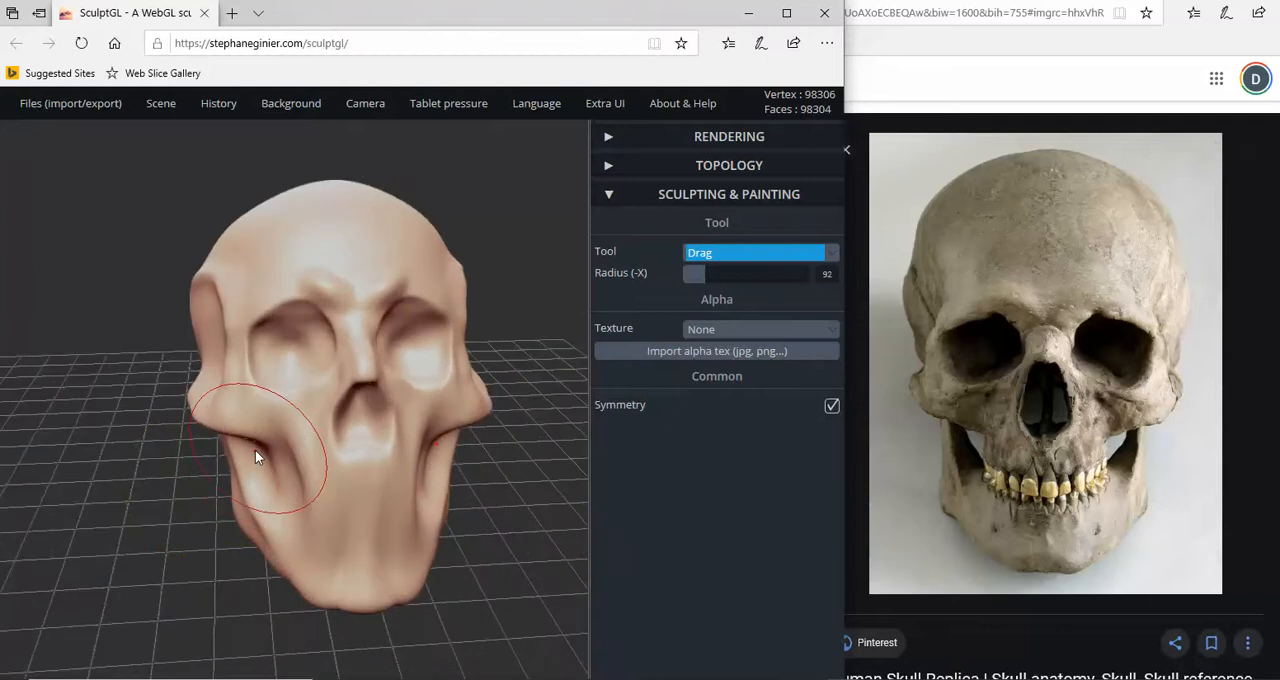
scroll(213, 480, "up", 3)
left_click_drag(225, 439, 236, 439)
mouse_move(246, 518)
left_mouse_down()
mouse_move(142, 482)
mouse_move(115, 452)
mouse_move(306, 480)
mouse_move(295, 481)
left_mouse_up()
scroll(256, 502, "down", 3)
scroll(256, 499, "down", 5)
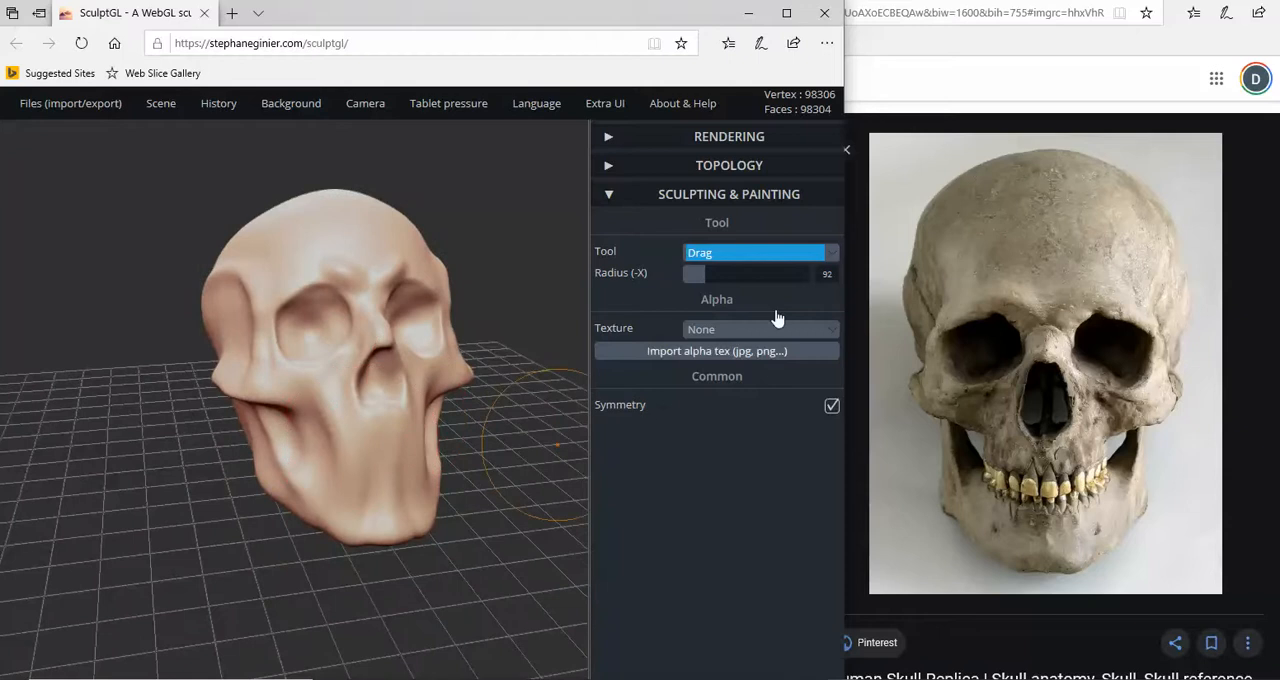
- Flatten the mouth area and the sides of the jaw with the negative Flatten tool at radius 50 and intensity 9
left_click(750, 262)
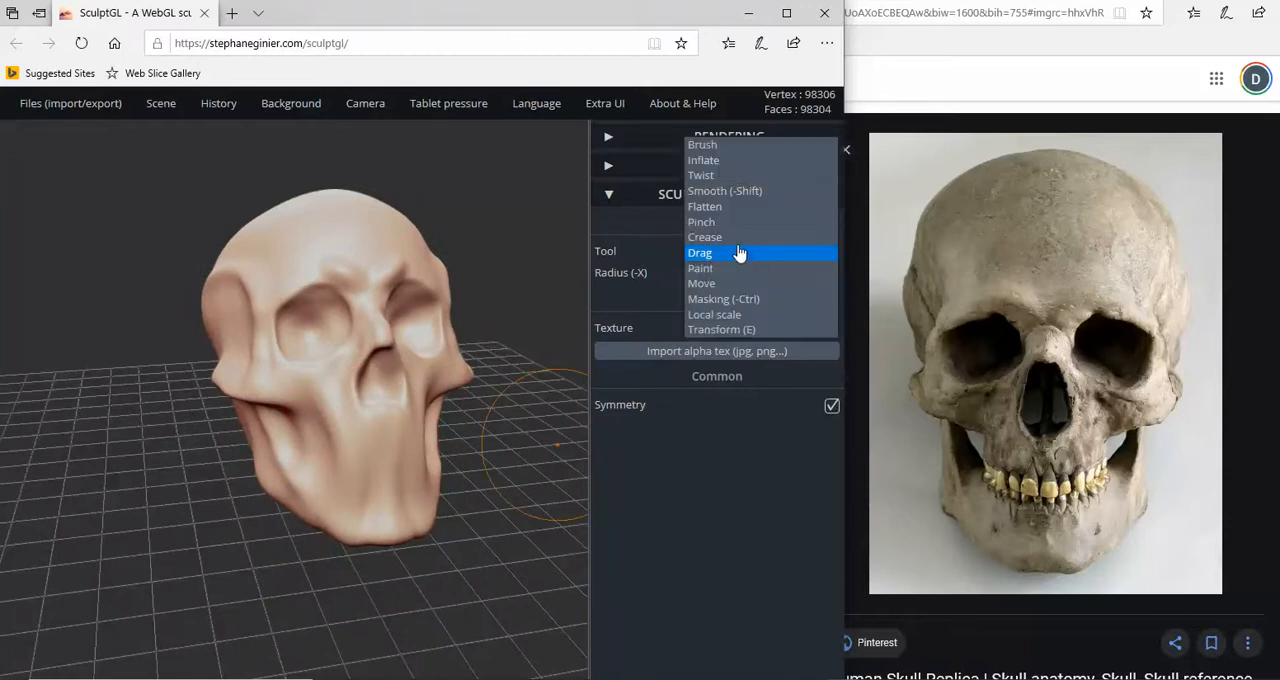
scroll(354, 450, "up", 4)
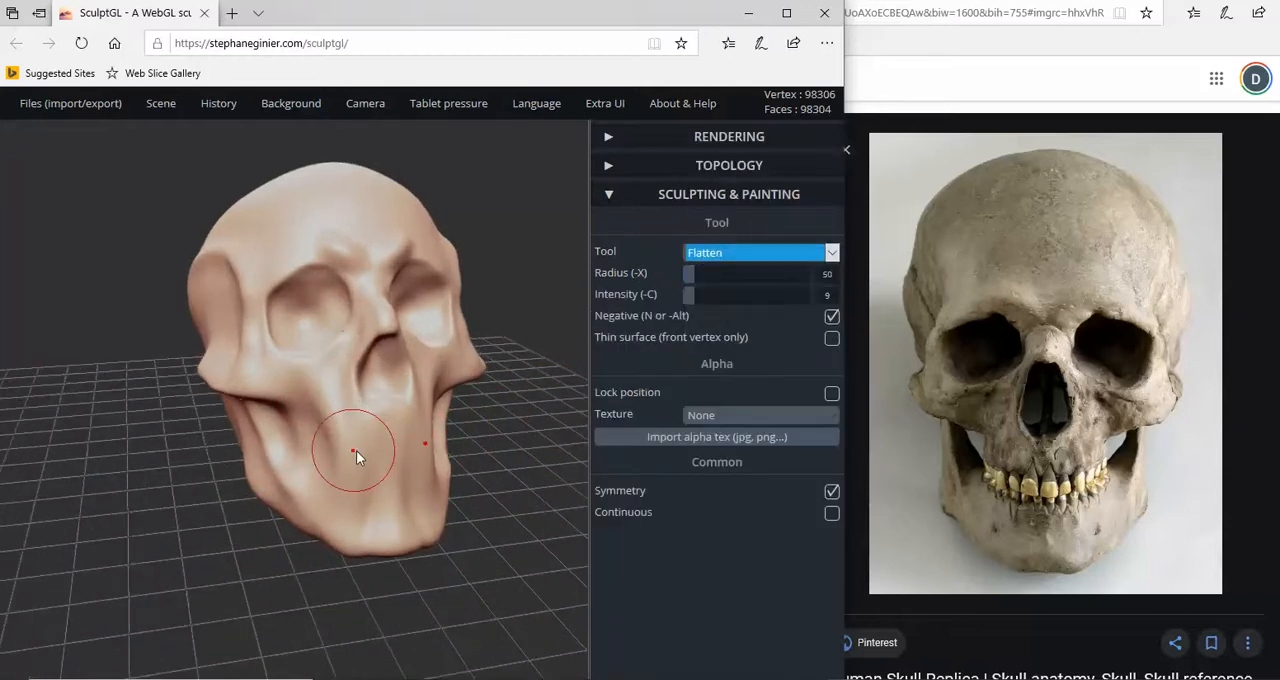
mouse_move(362, 447)
right_mouse_down()
mouse_move(437, 436)
mouse_move(373, 446)
right_mouse_up()
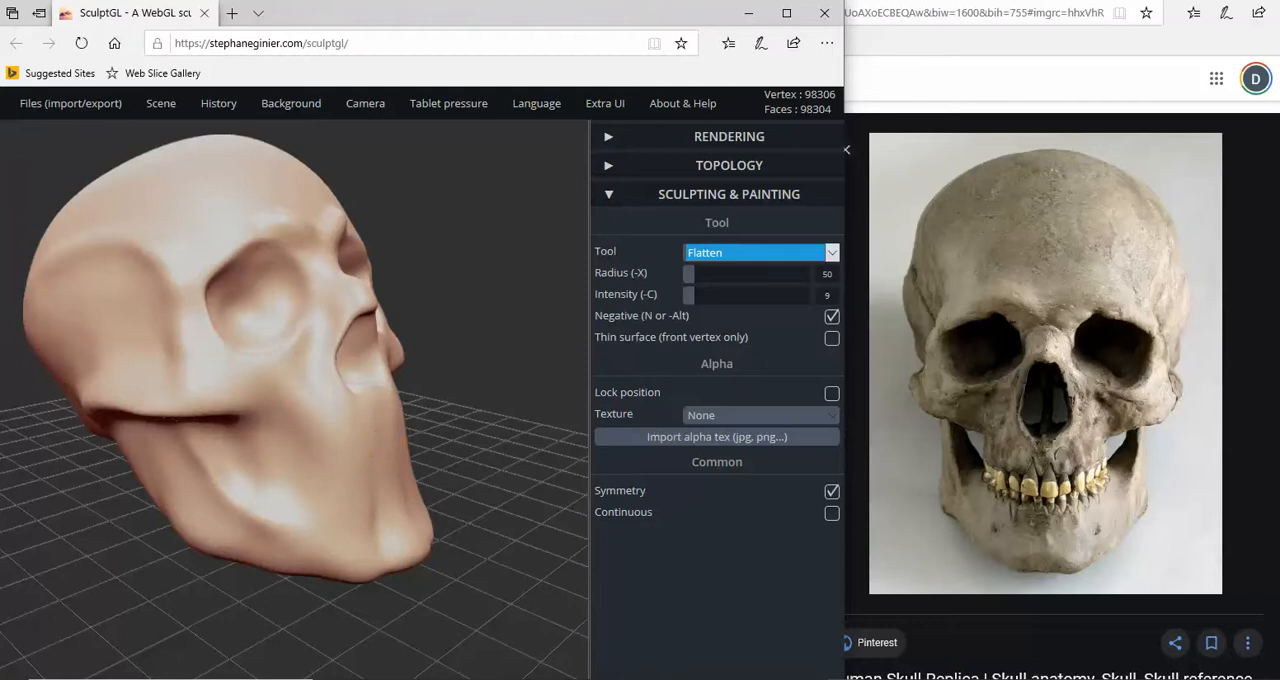
right_click_drag(331, 486, 281, 497)
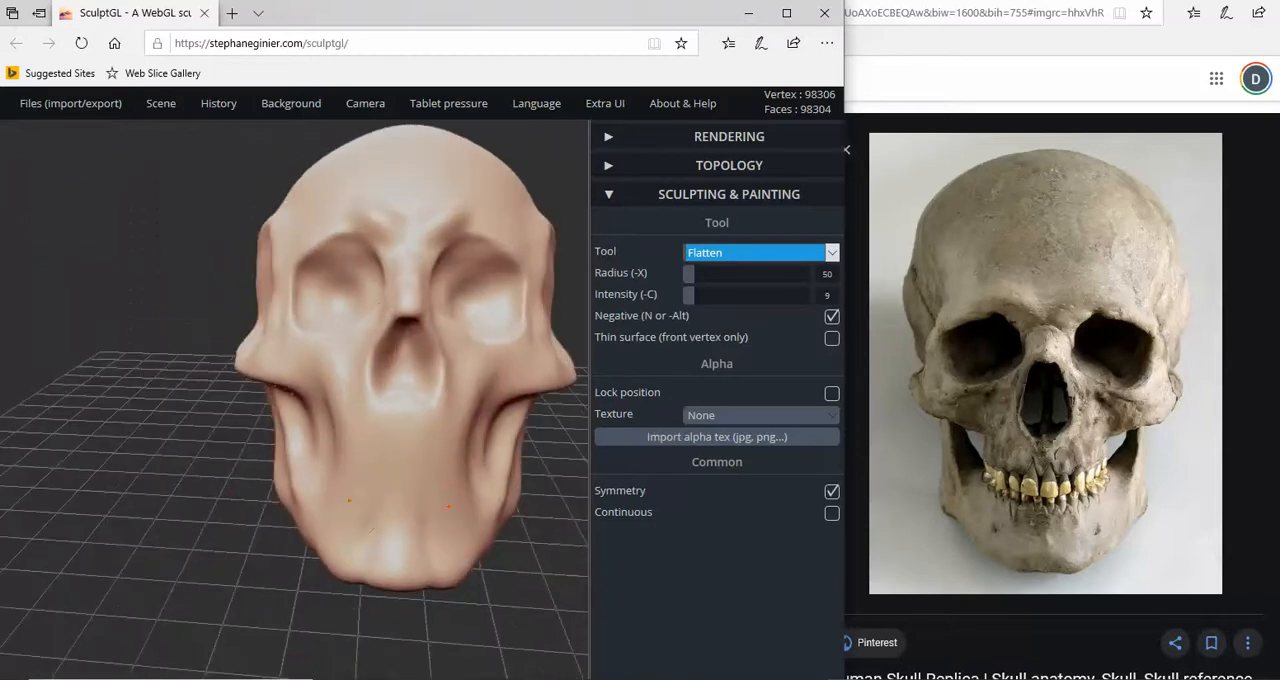
right_click_drag(361, 515, 545, 499)
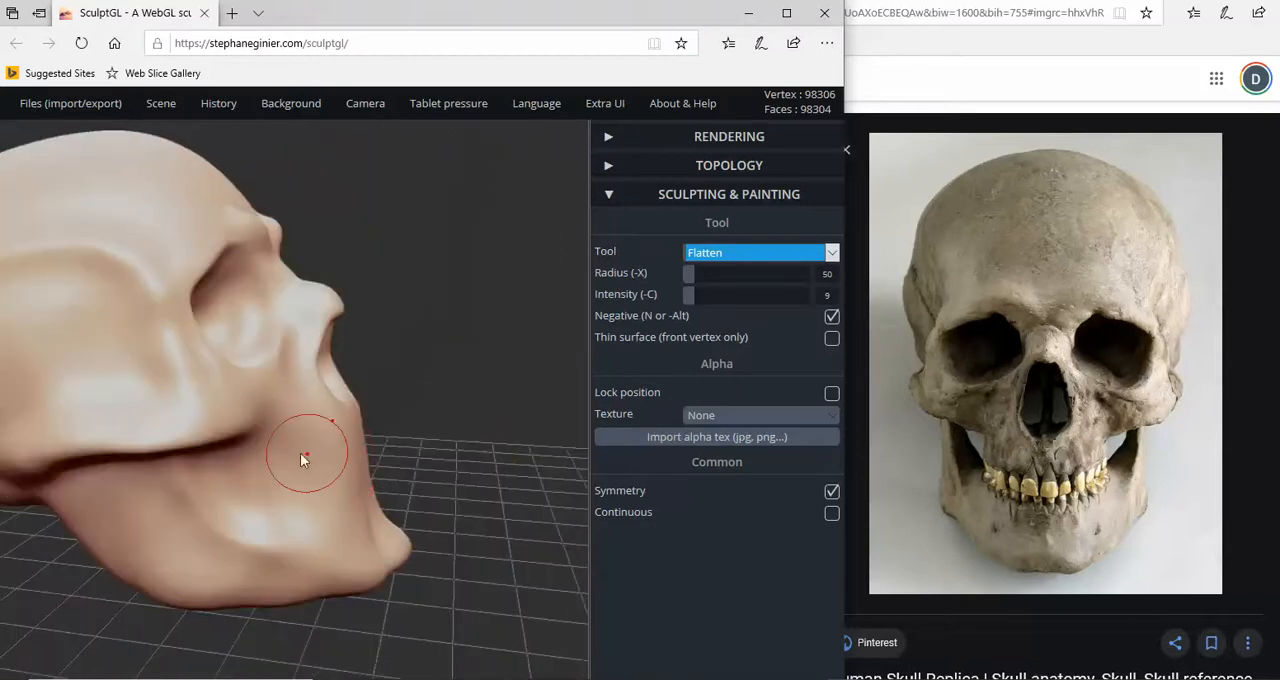
right_click_drag(290, 440, 195, 357)
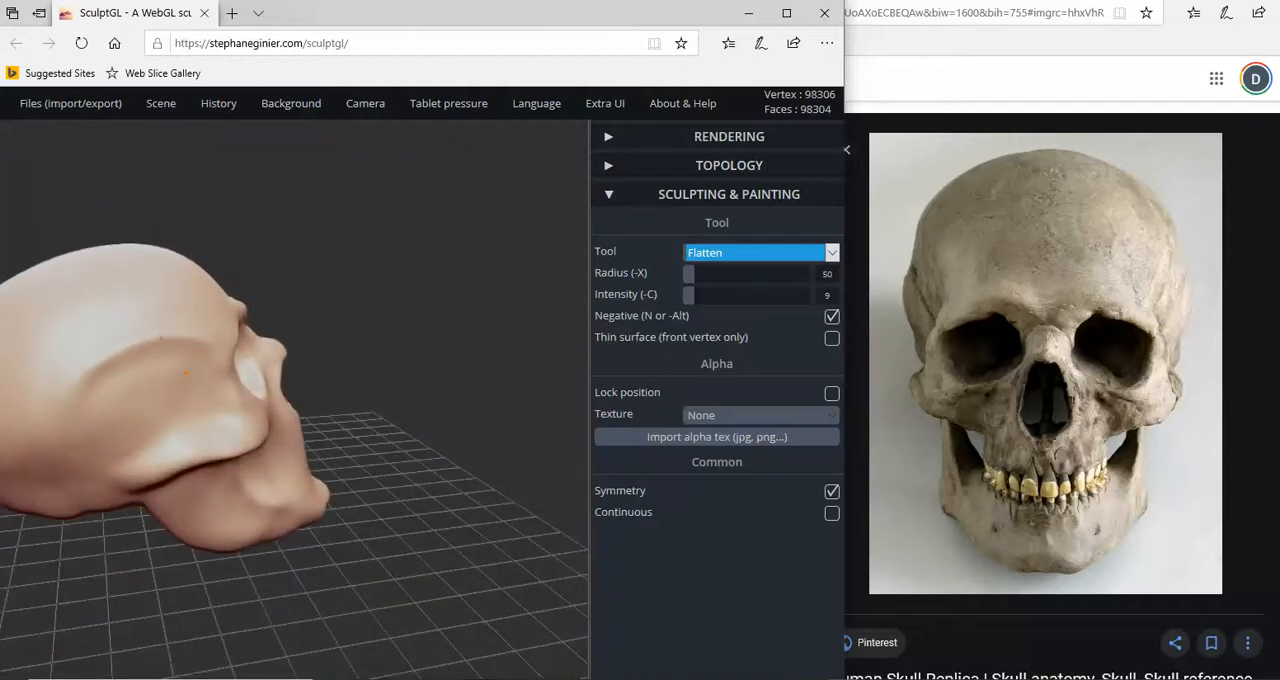
- Switch the reference photo to the Human skull side view image and turn the model to a matching profile
mouse_move(150, 452)
right_mouse_down()
mouse_move(356, 436)
mouse_move(170, 421)
mouse_move(156, 437)
mouse_move(263, 434)
mouse_move(320, 410)
right_mouse_up()
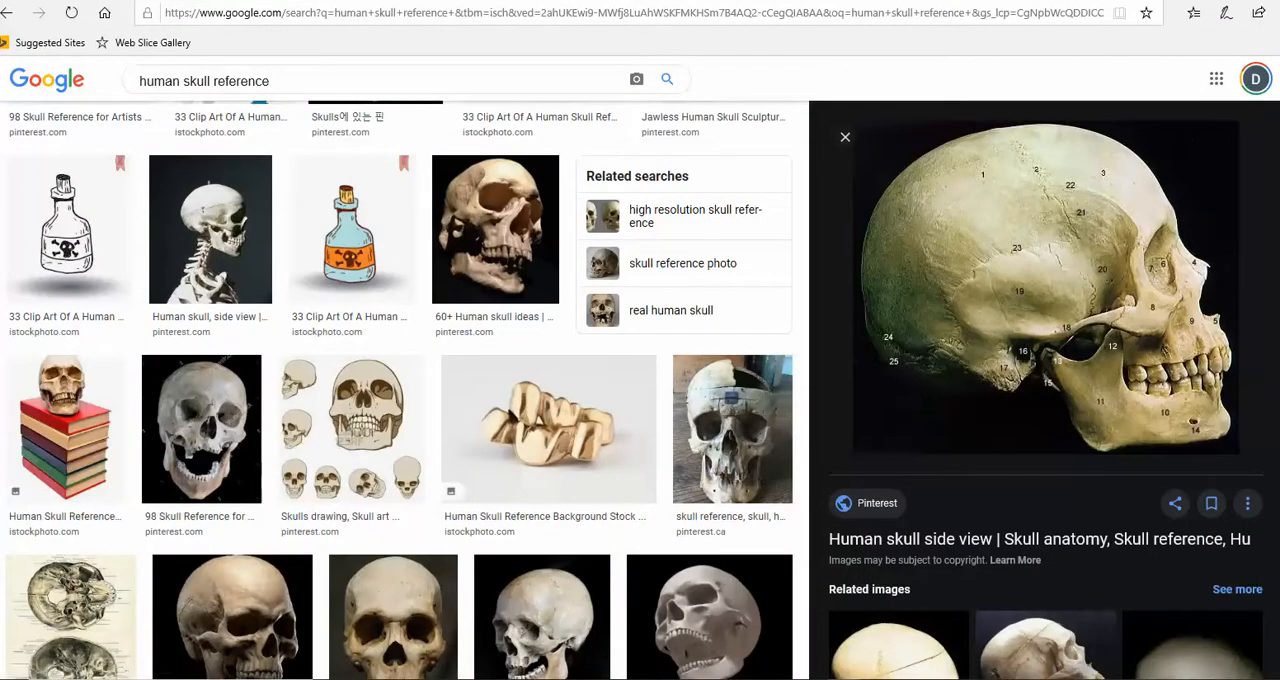
left_click(926, 620)
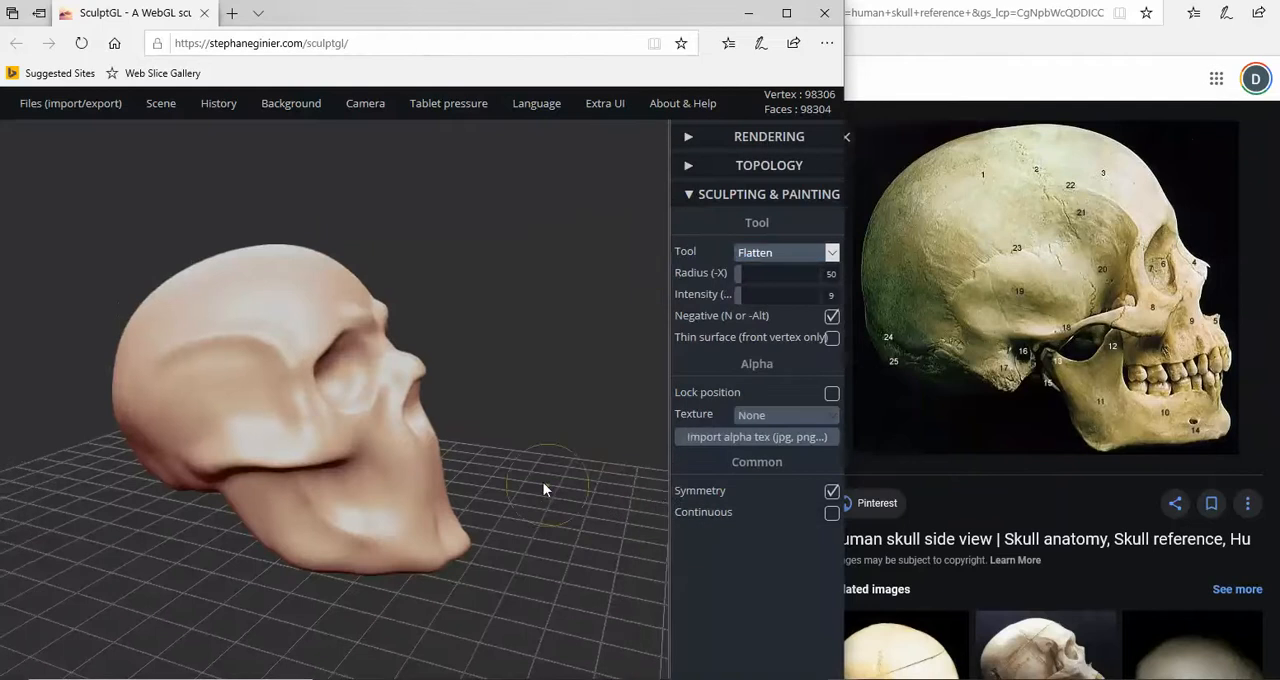
left_click_drag(543, 482, 567, 425)
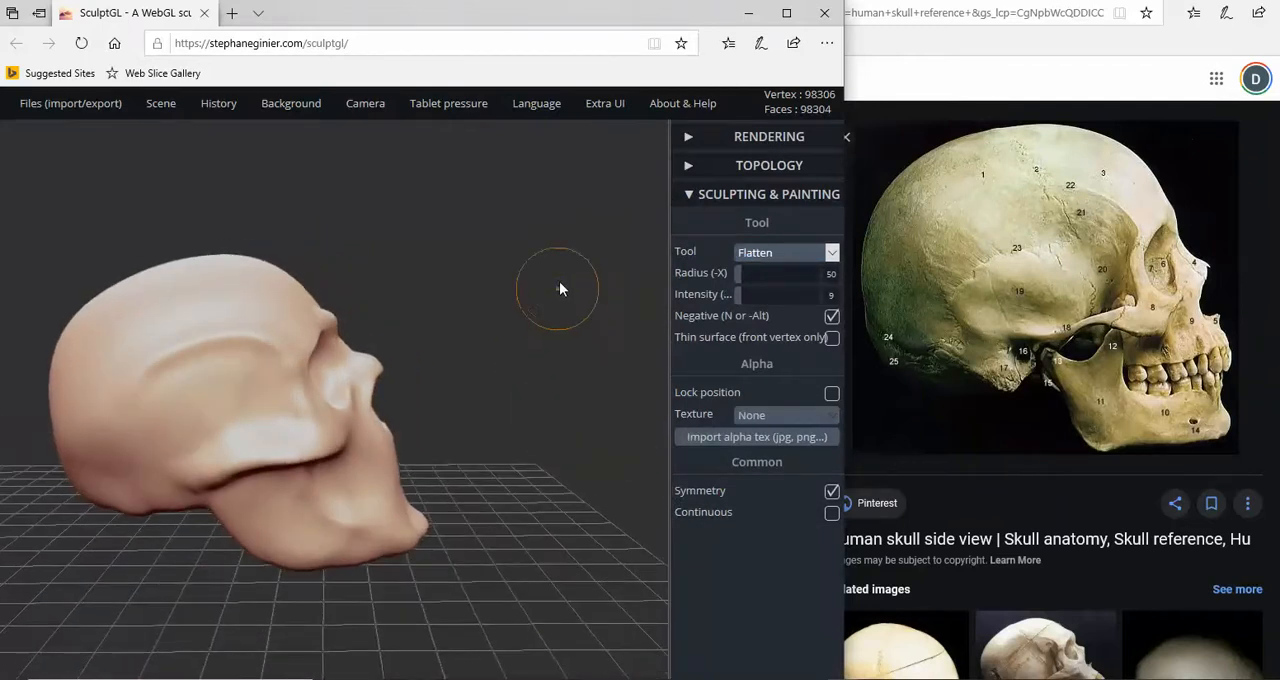
- Set up the Brush tool at radius 24 and intensity 19 for work on the cheekbone in profile
left_click(832, 253)
left_click(772, 193)
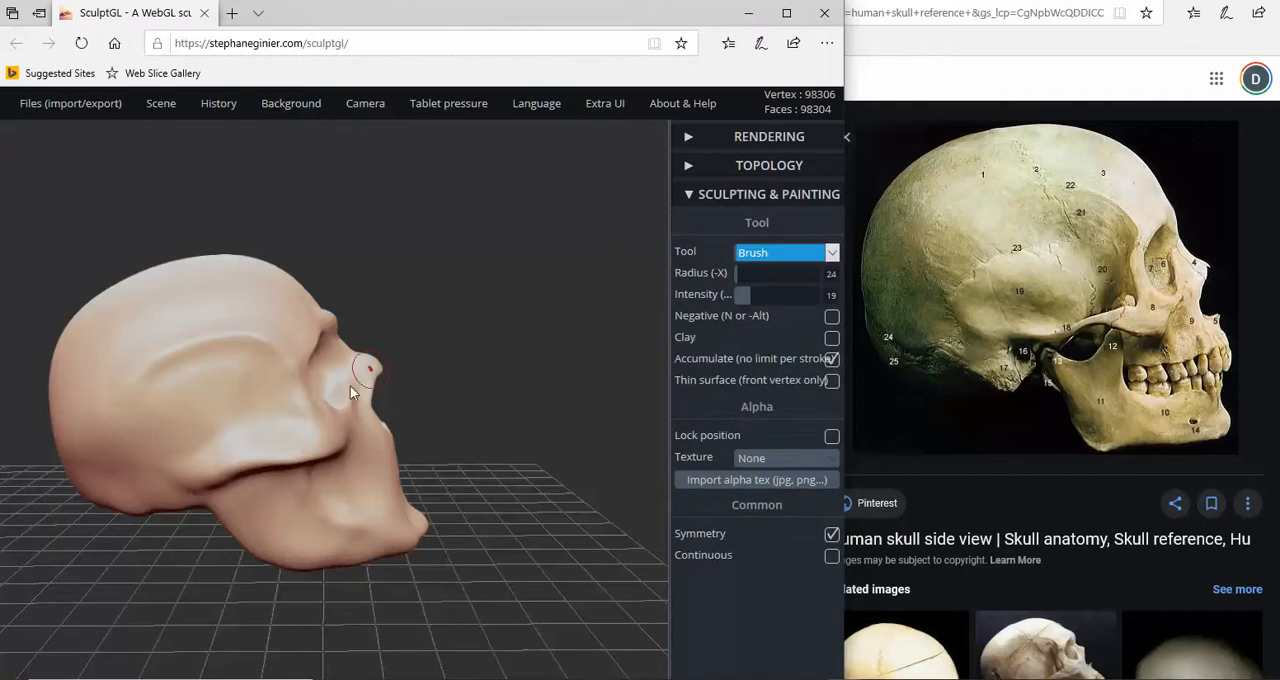
scroll(305, 420, "up", 3)
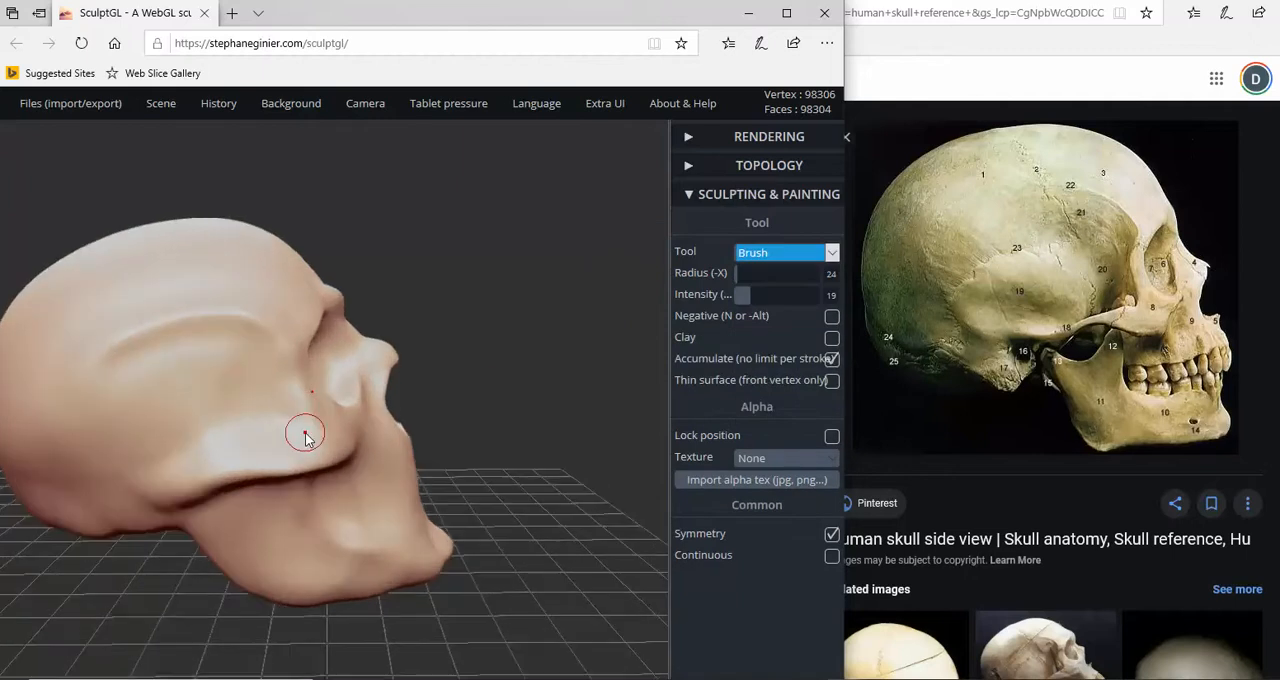
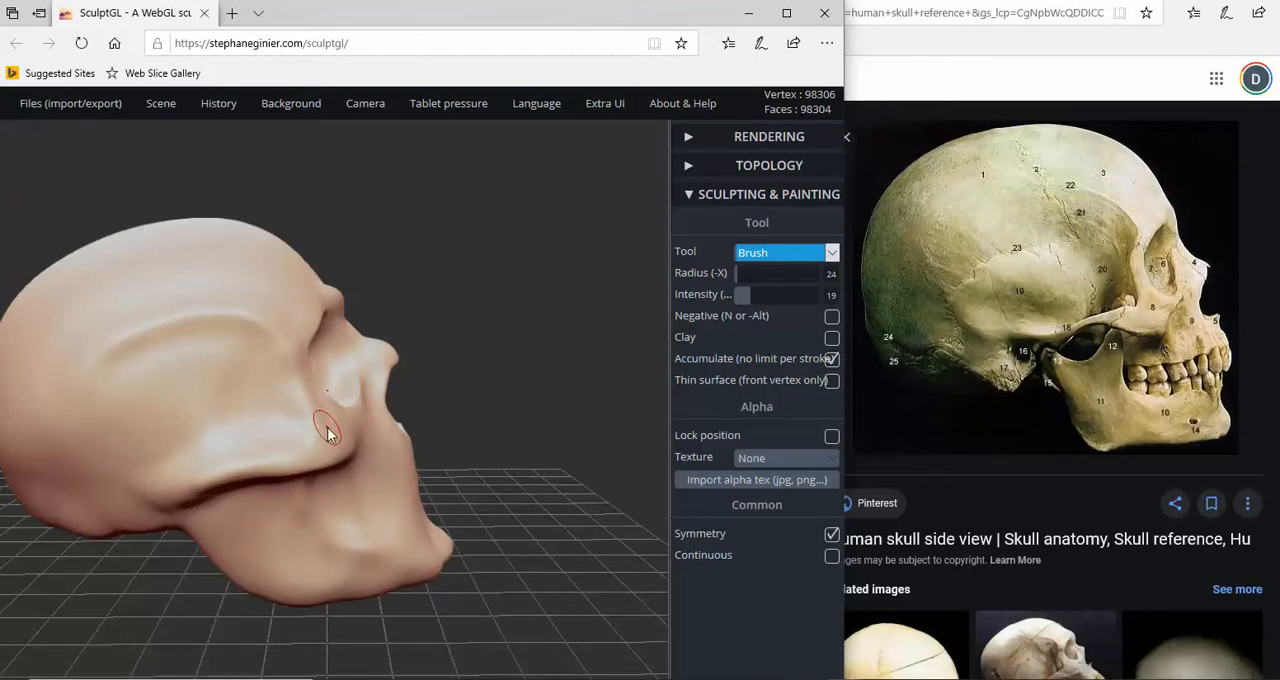
- Carve along the cheekbone below the temple with the negative Brush at radius 57 and intensity 19
right_click_drag(329, 432, 380, 433)
key("n")
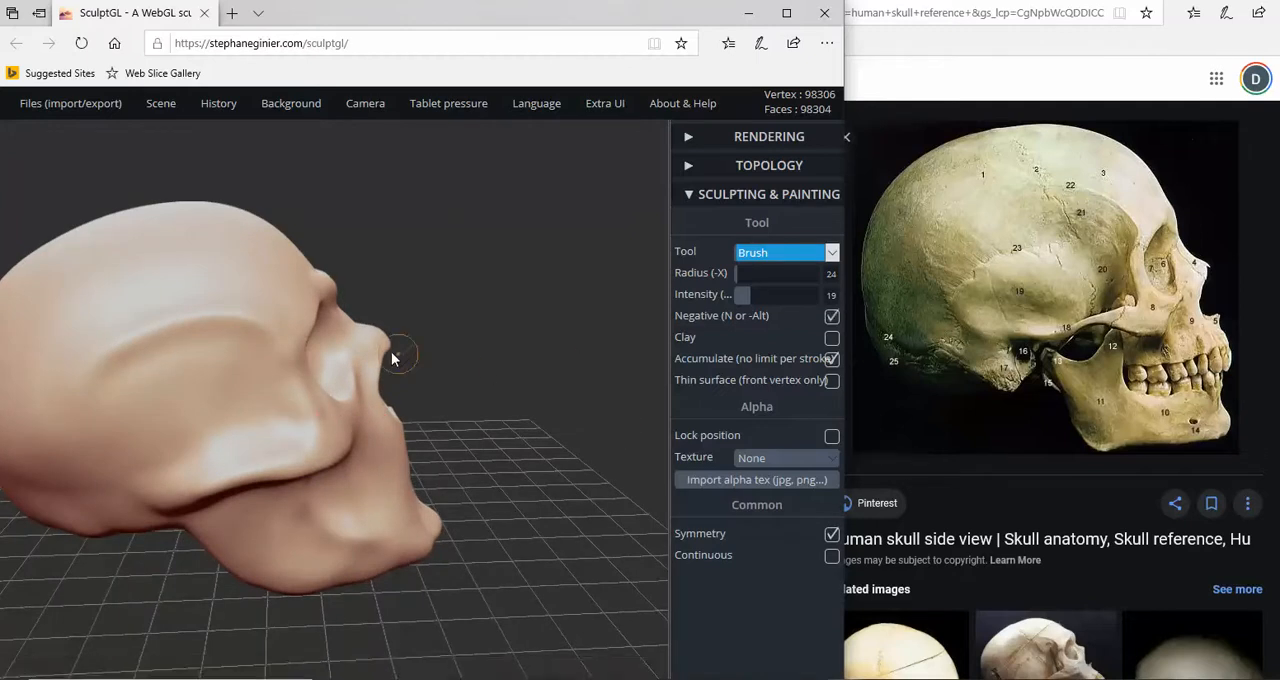
scroll(251, 366, "down", 3)
key("n")
scroll(266, 377, "down", 2)
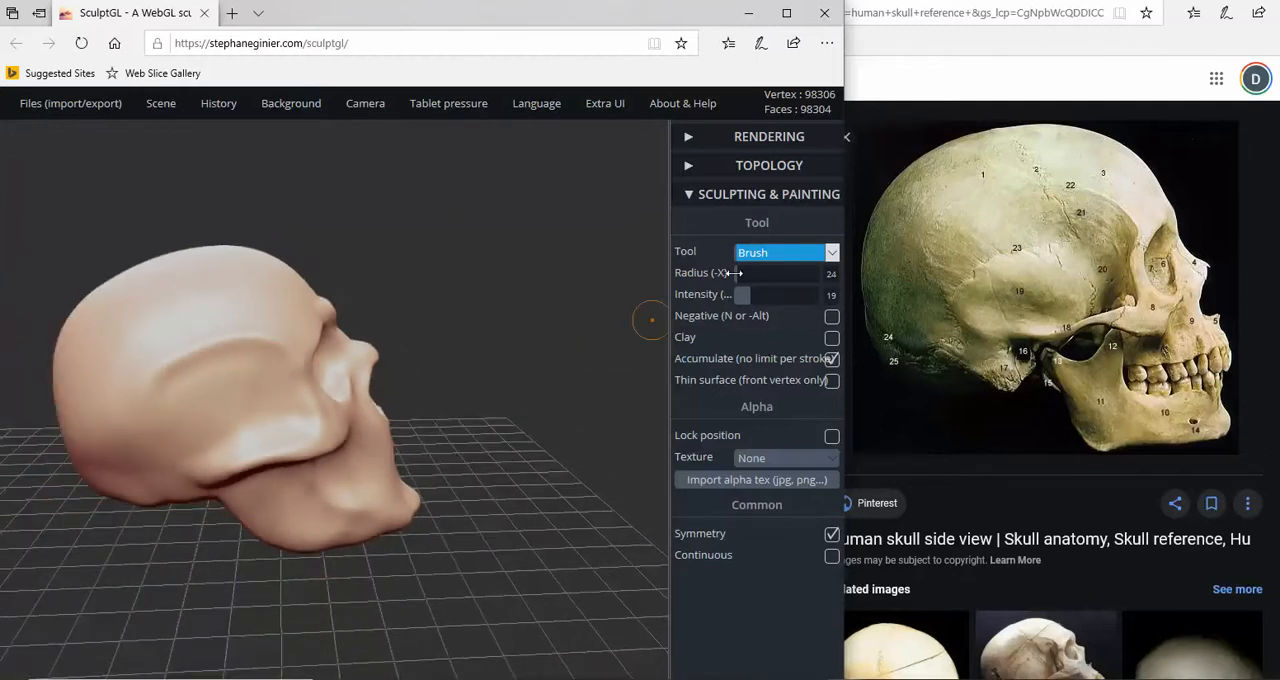
left_click_drag(736, 272, 742, 272)
scroll(288, 358, "up", 2)
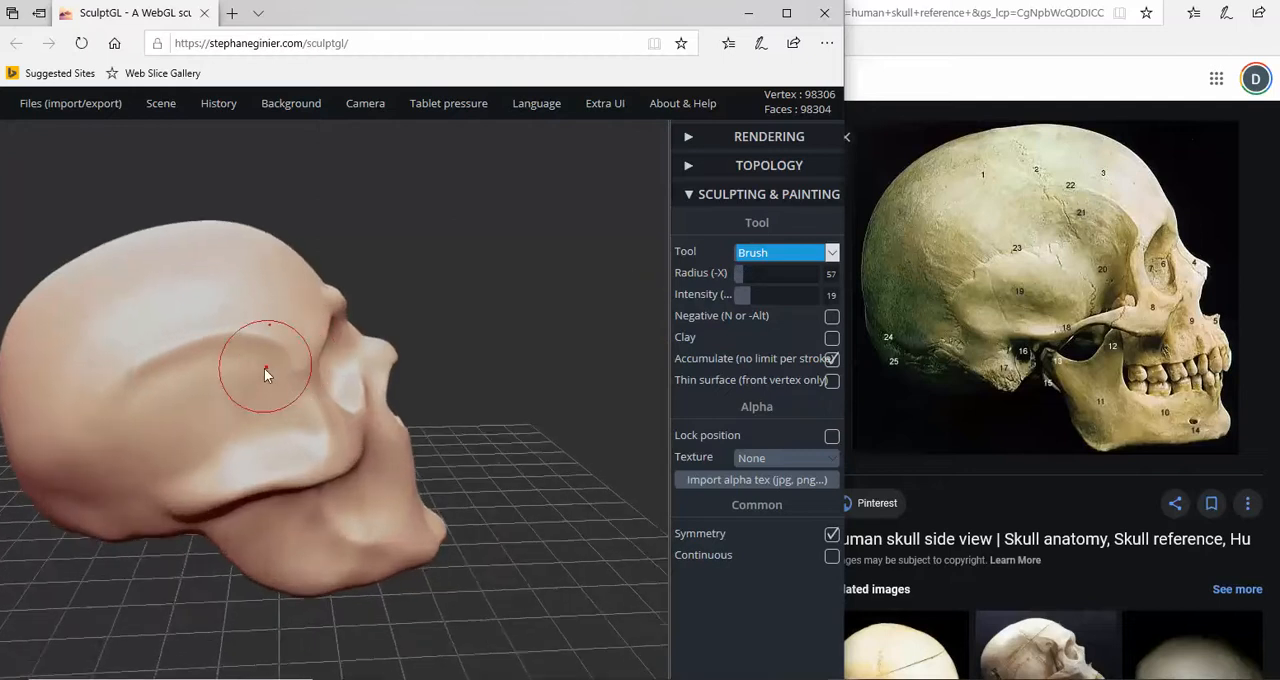
scroll(262, 374, "up", 2)
key("n")
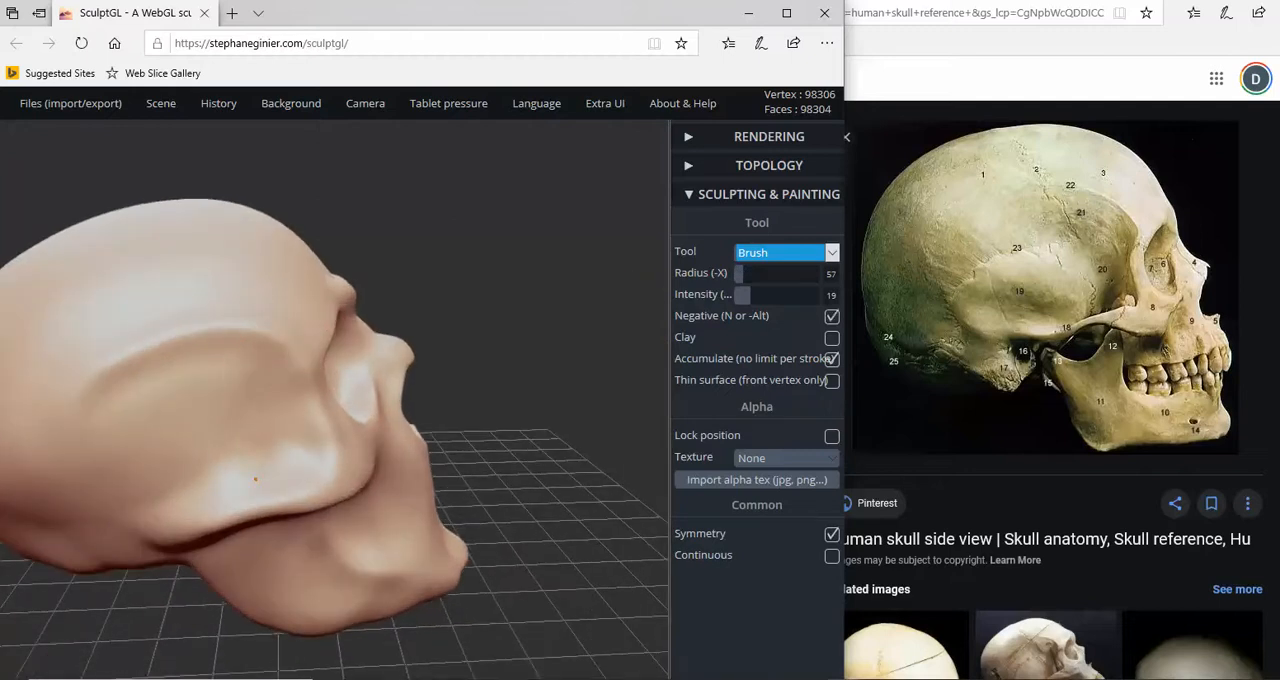
left_click_drag(176, 506, 232, 485)
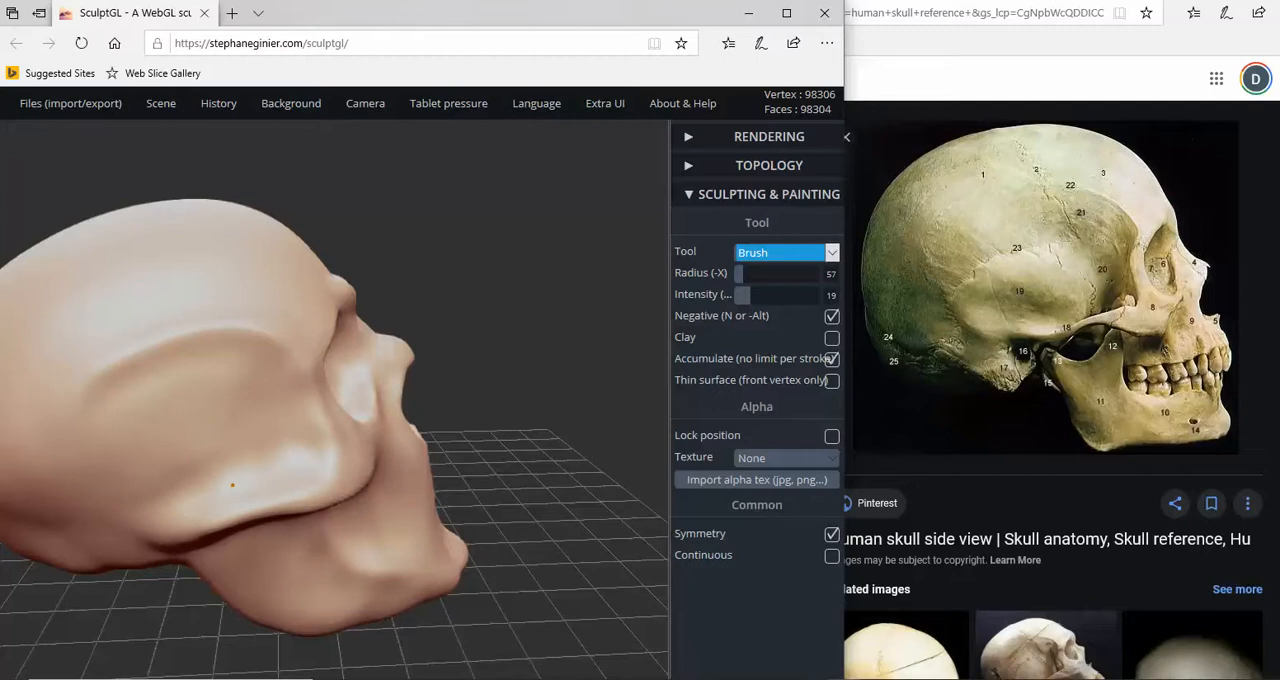
- Smooth the cheekbone and the temple hollow above it with the Smooth tool at radius 50 and intensity 15
left_click(831, 253)
left_click(778, 299)
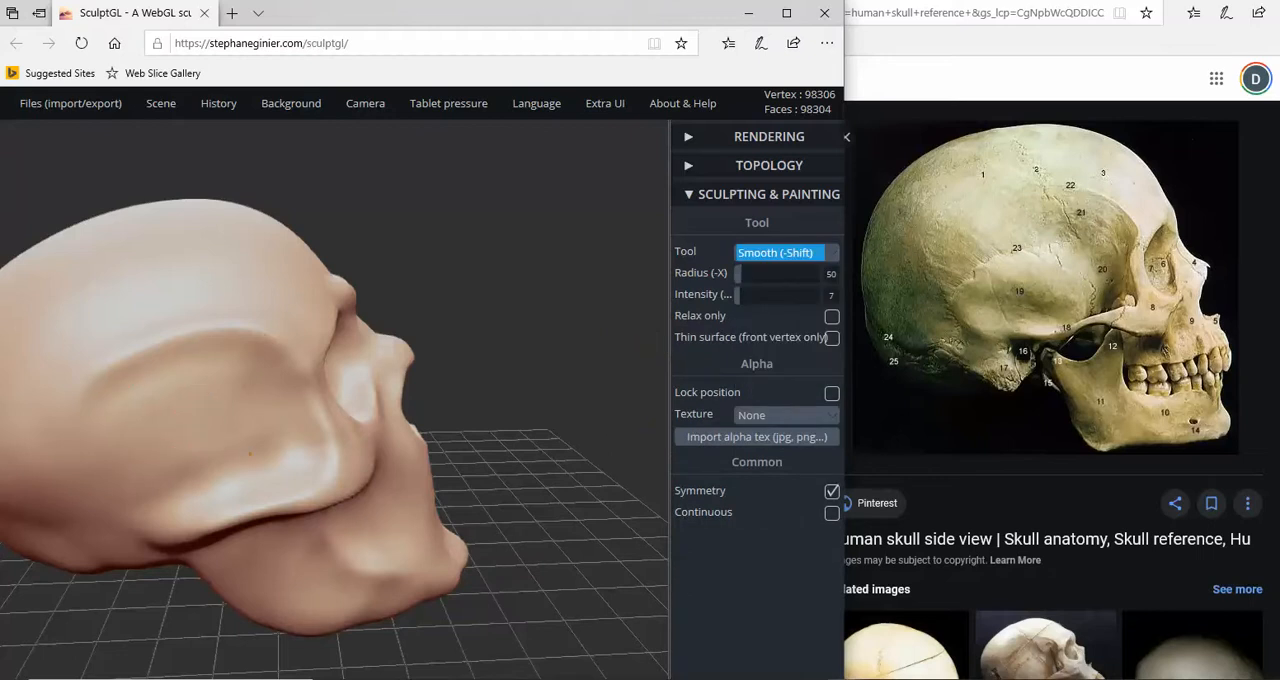
scroll(230, 460, "down", 2)
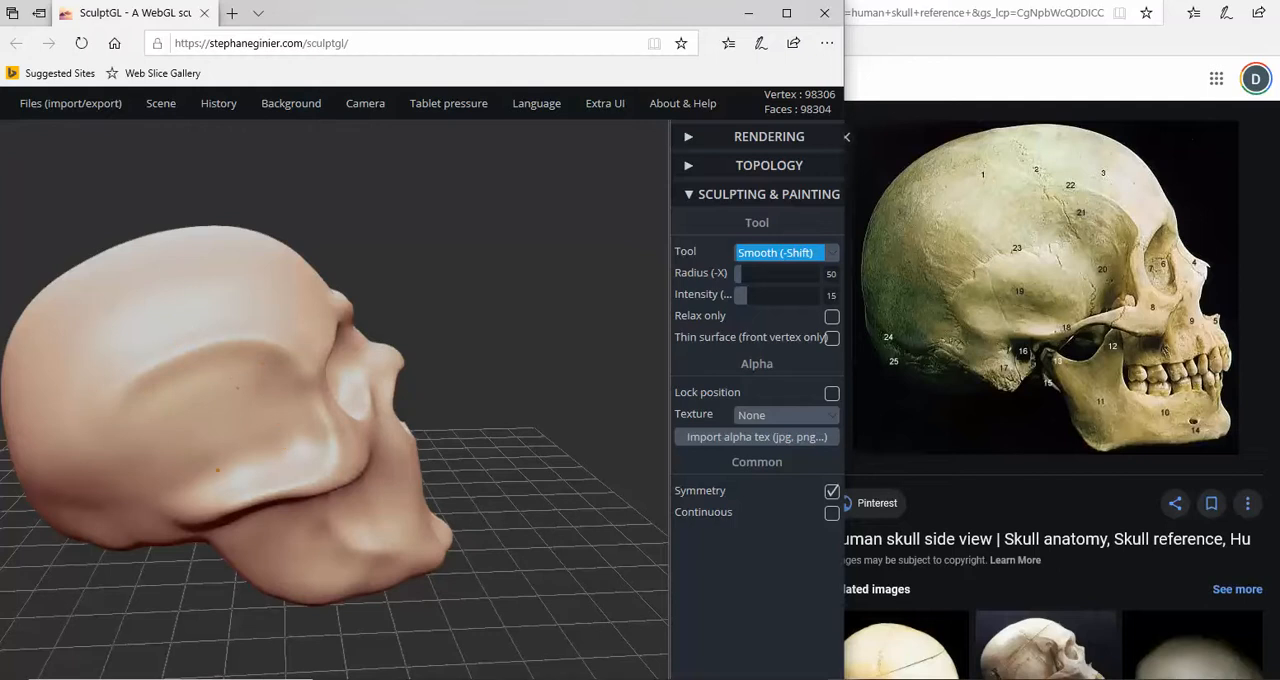
right_click_drag(374, 554, 370, 516)
scroll(370, 516, "down", 2)
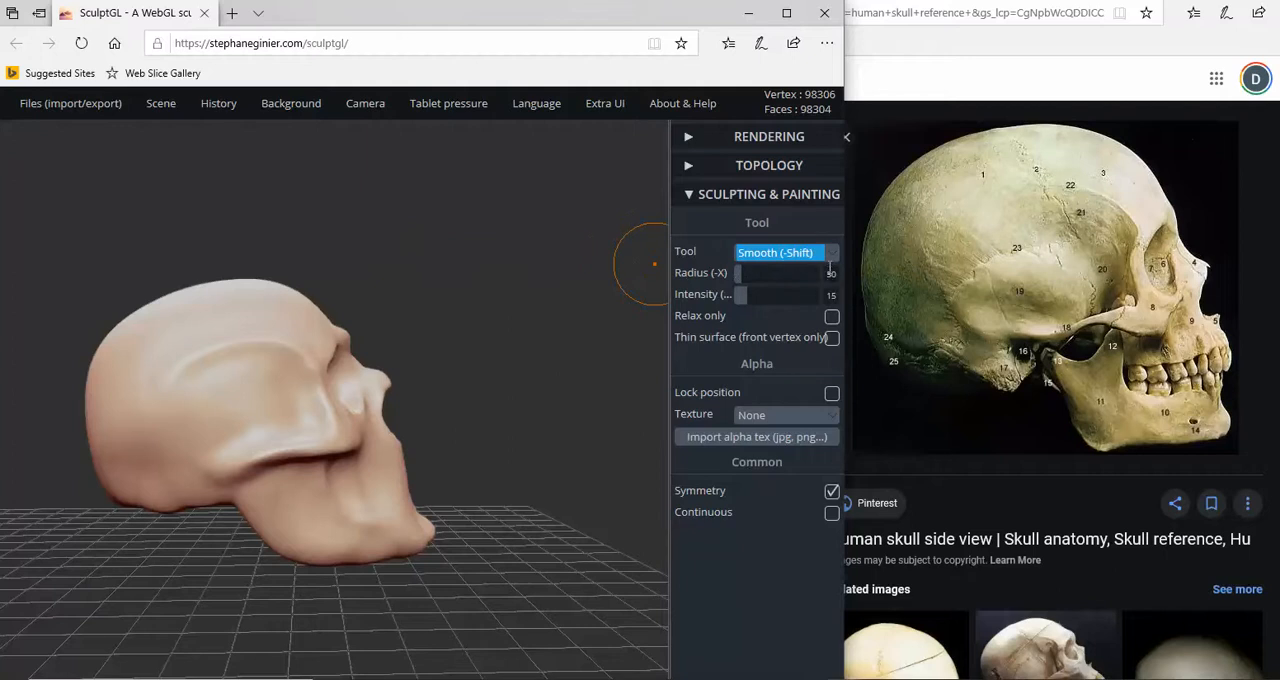
- Pull the rear edge of the jaw forward and its lower corner outward with the Drag tool at radius 57
left_click(830, 254)
left_click(770, 314)
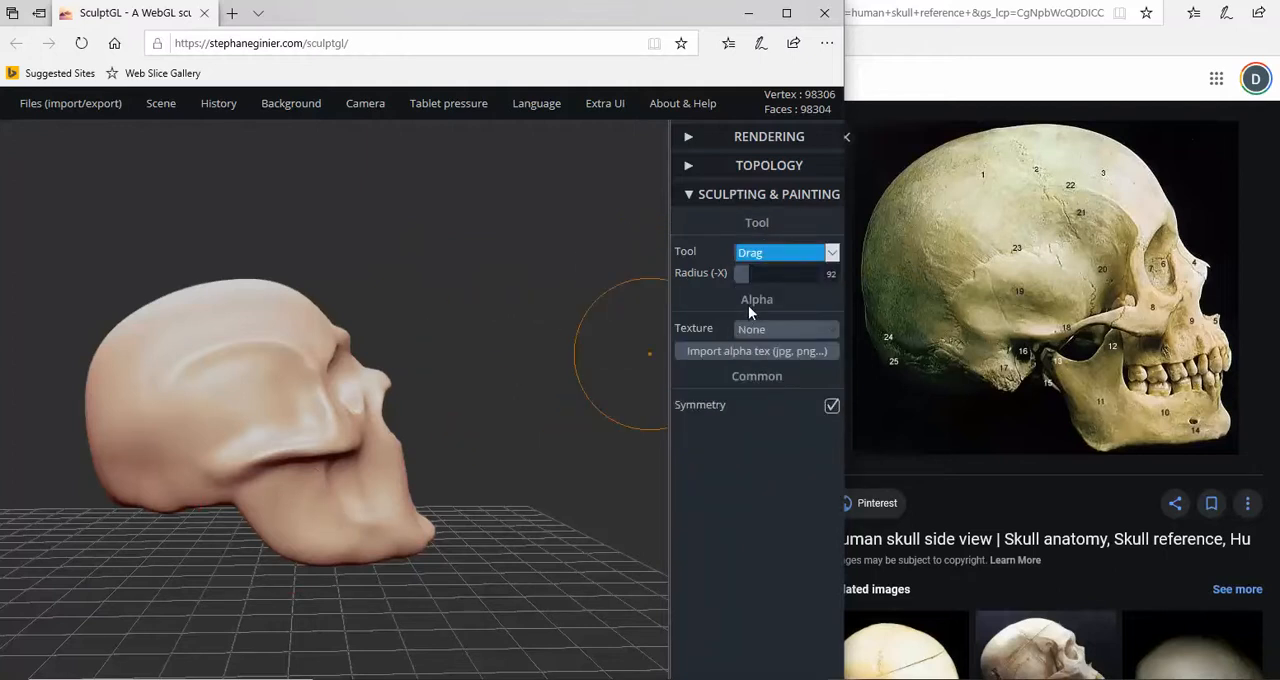
left_click_drag(769, 283, 738, 279)
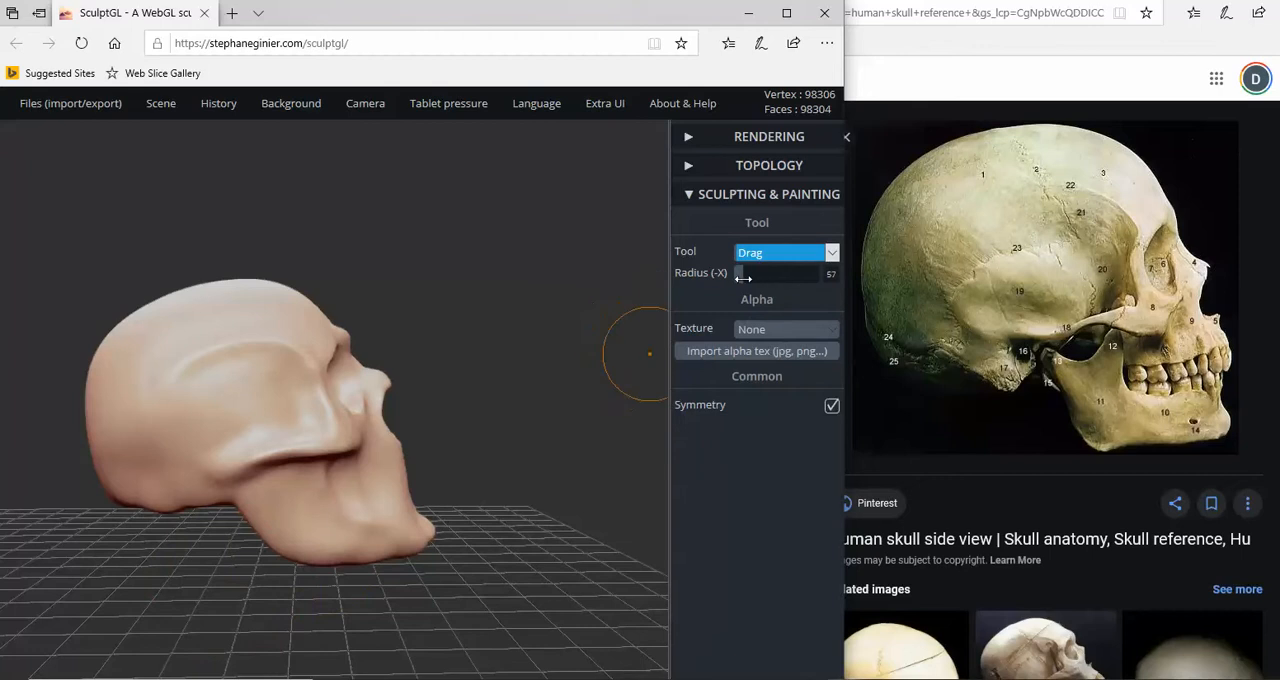
left_click_drag(233, 498, 252, 470)
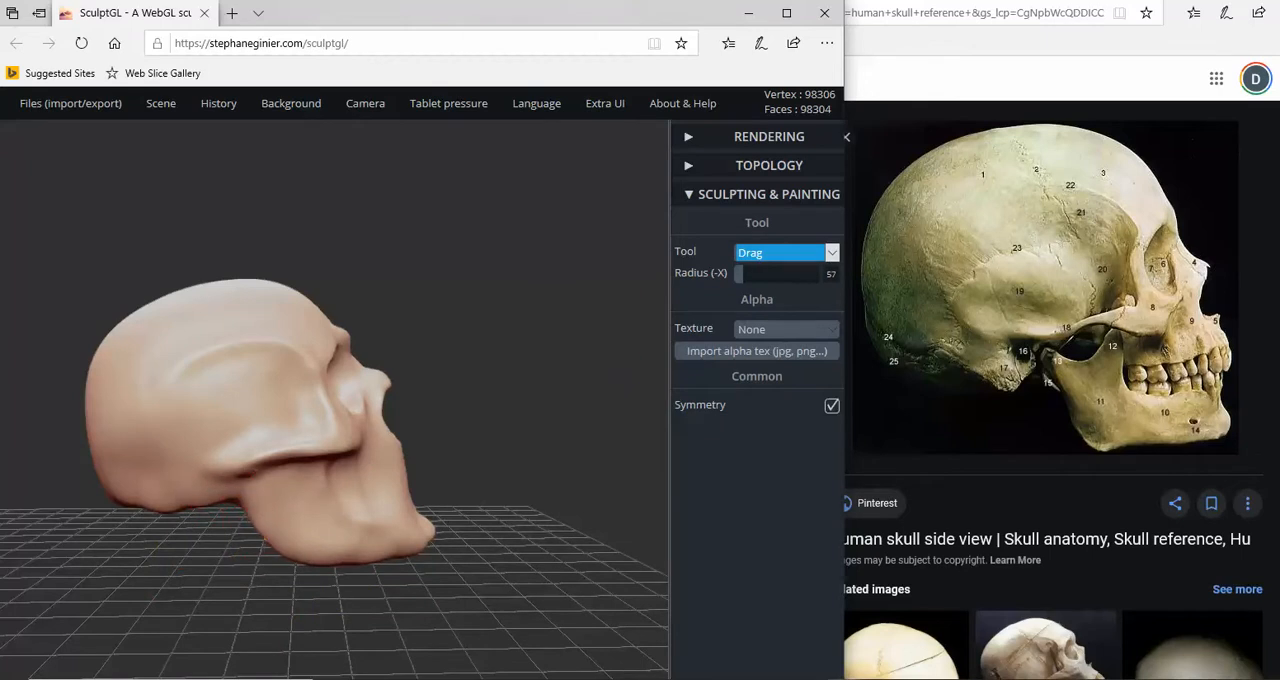
left_click_drag(291, 562, 286, 567)
scroll(505, 472, "down", 2)
mouse_move(504, 469)
left_mouse_down()
mouse_move(476, 483)
mouse_move(490, 483)
left_mouse_up()
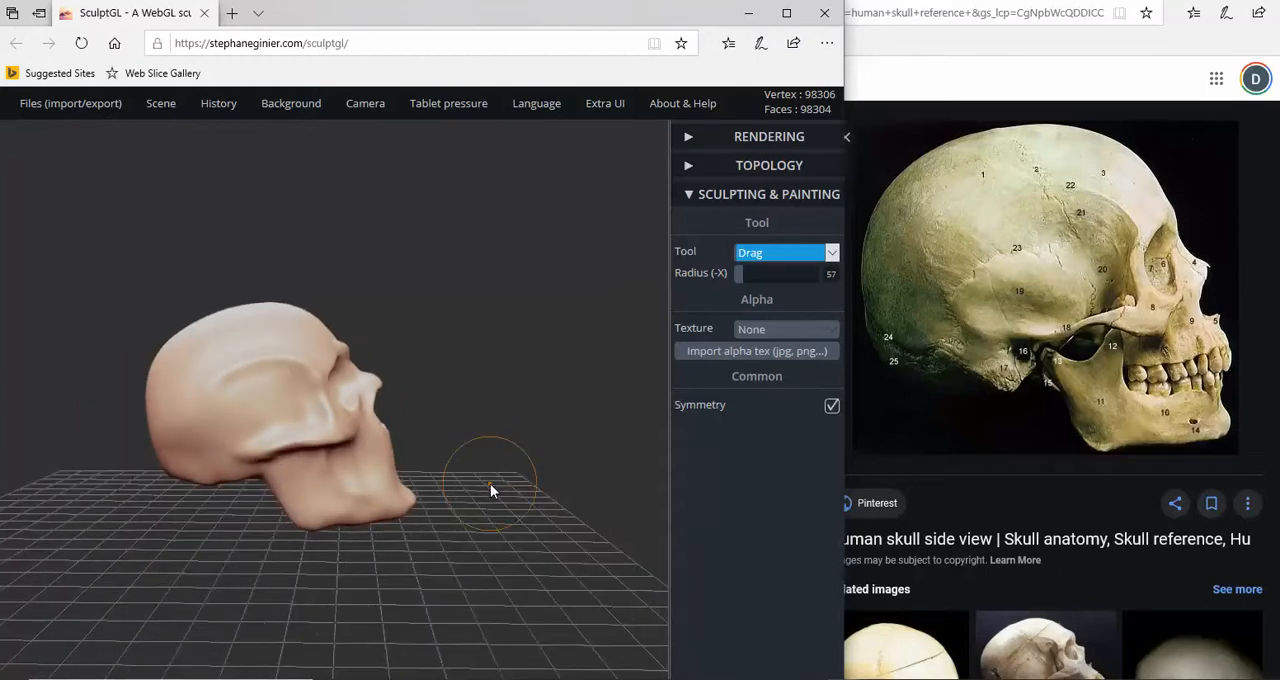
- Rotate the whole skull upright in profile with the Transform tool and check its pose from both sides and the front
left_click(831, 253)
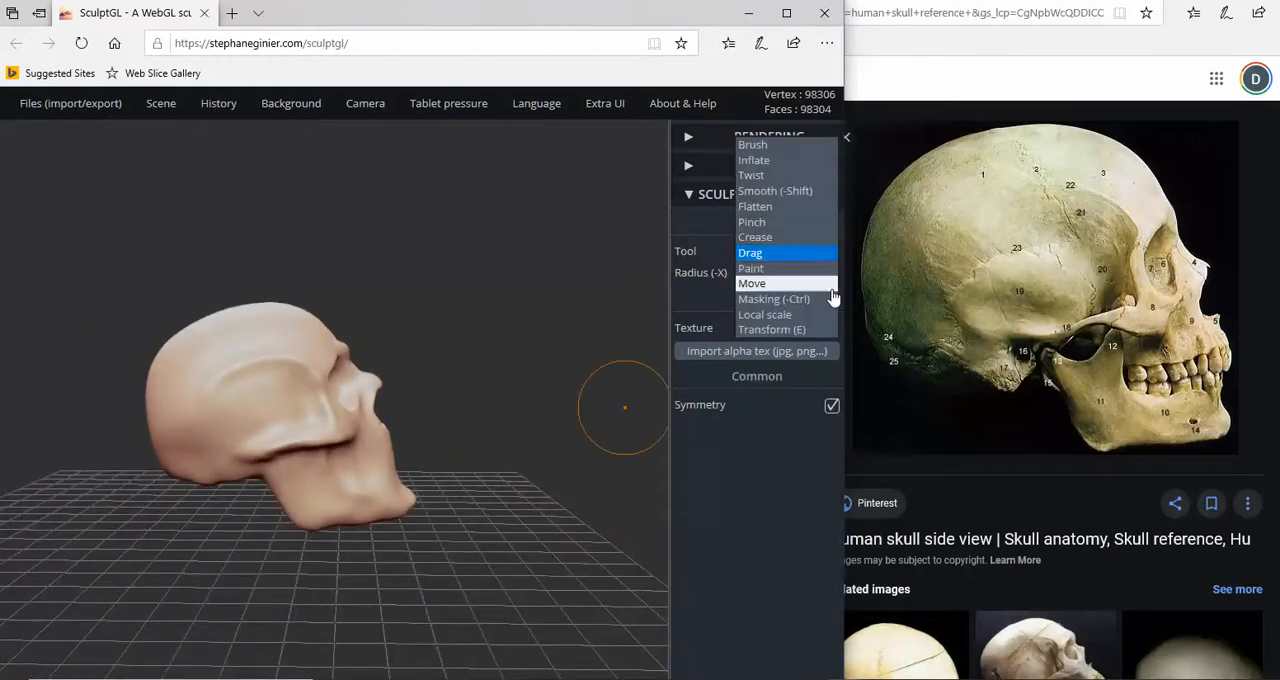
left_click(786, 334)
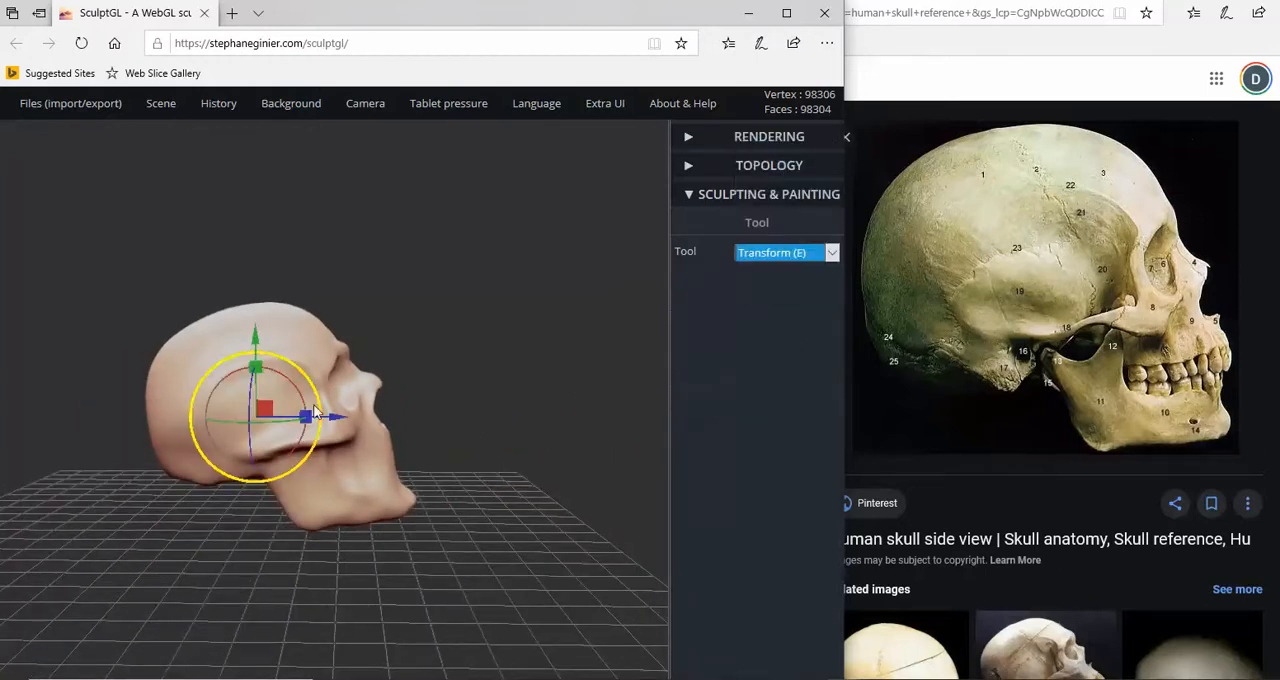
left_click_drag(296, 395, 313, 423)
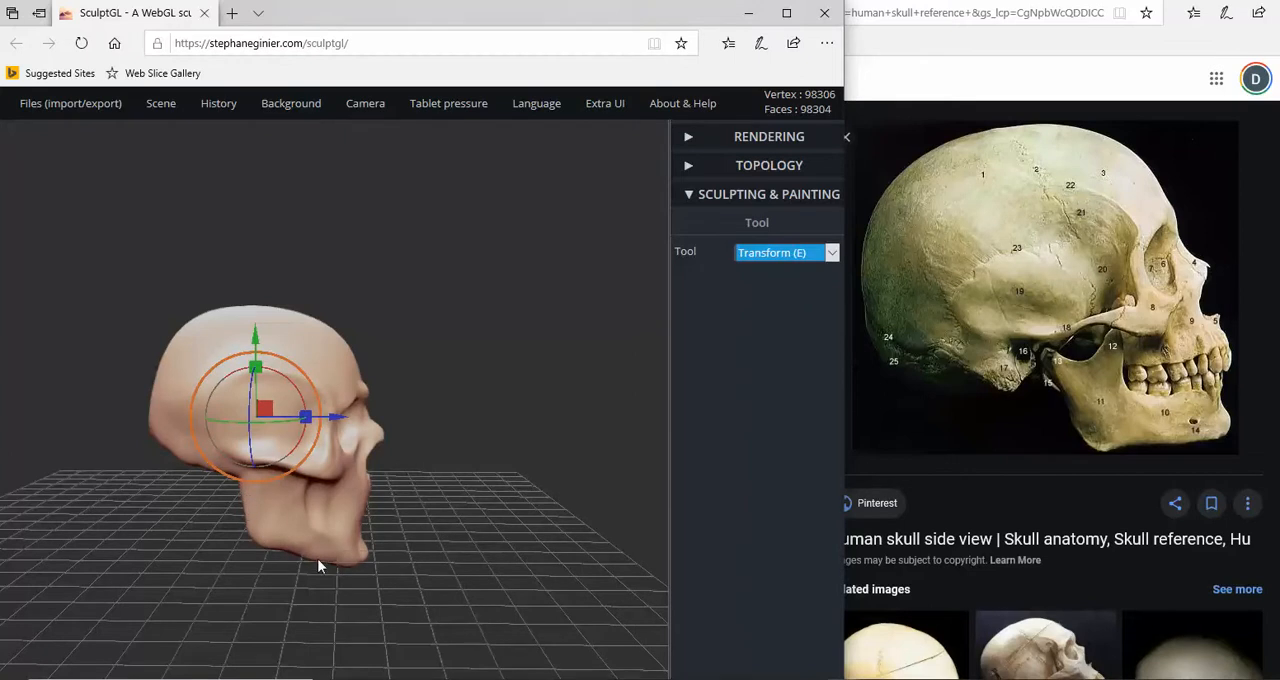
left_click_drag(452, 543, 564, 561)
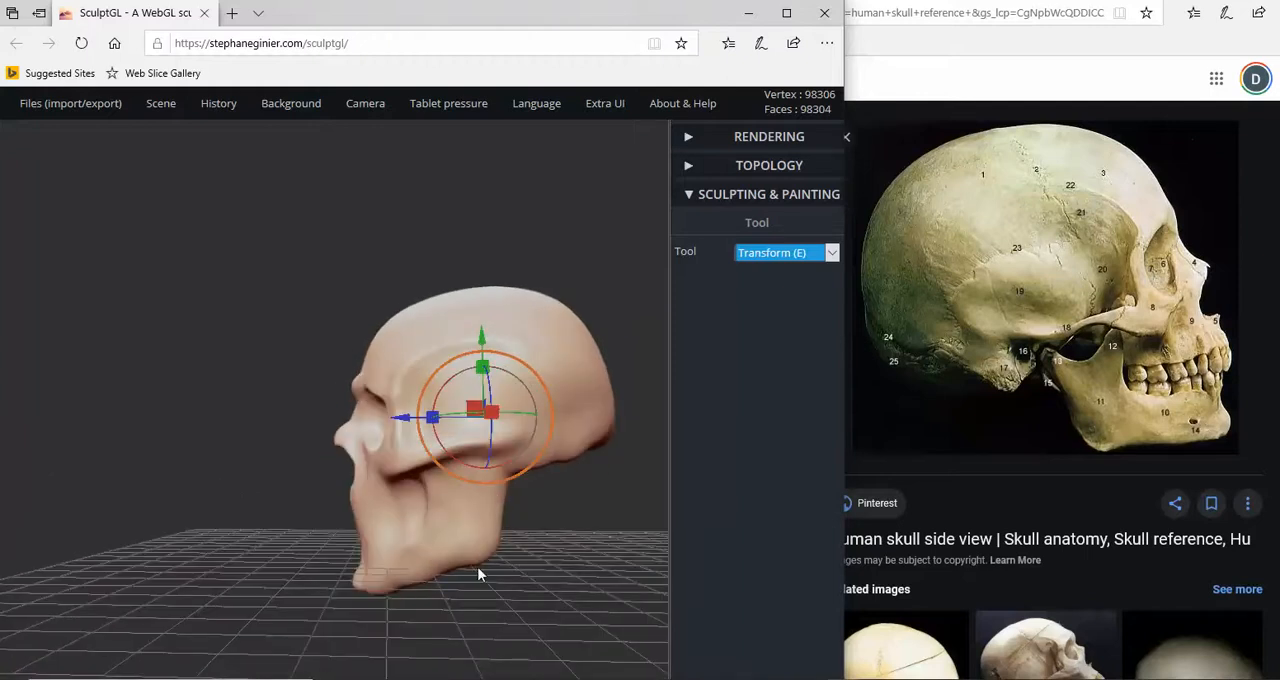
left_click_drag(478, 575, 225, 485)
scroll(242, 535, "up", 2)
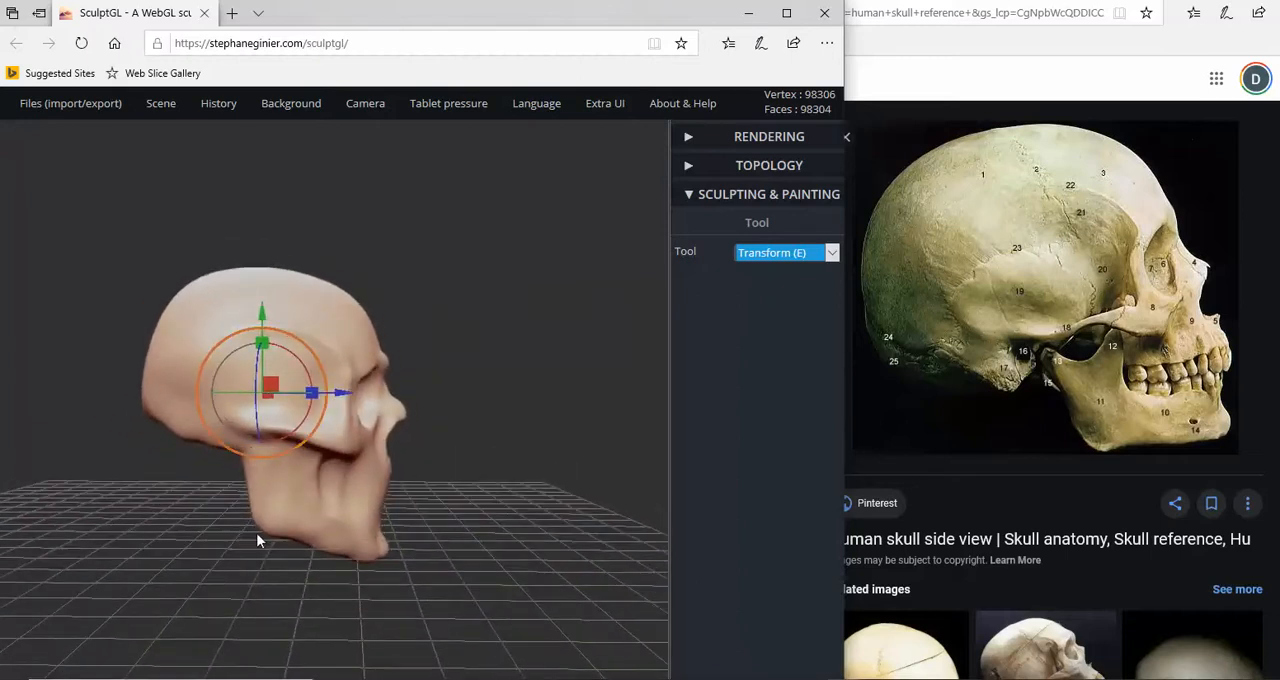
left_click_drag(277, 558, 194, 520)
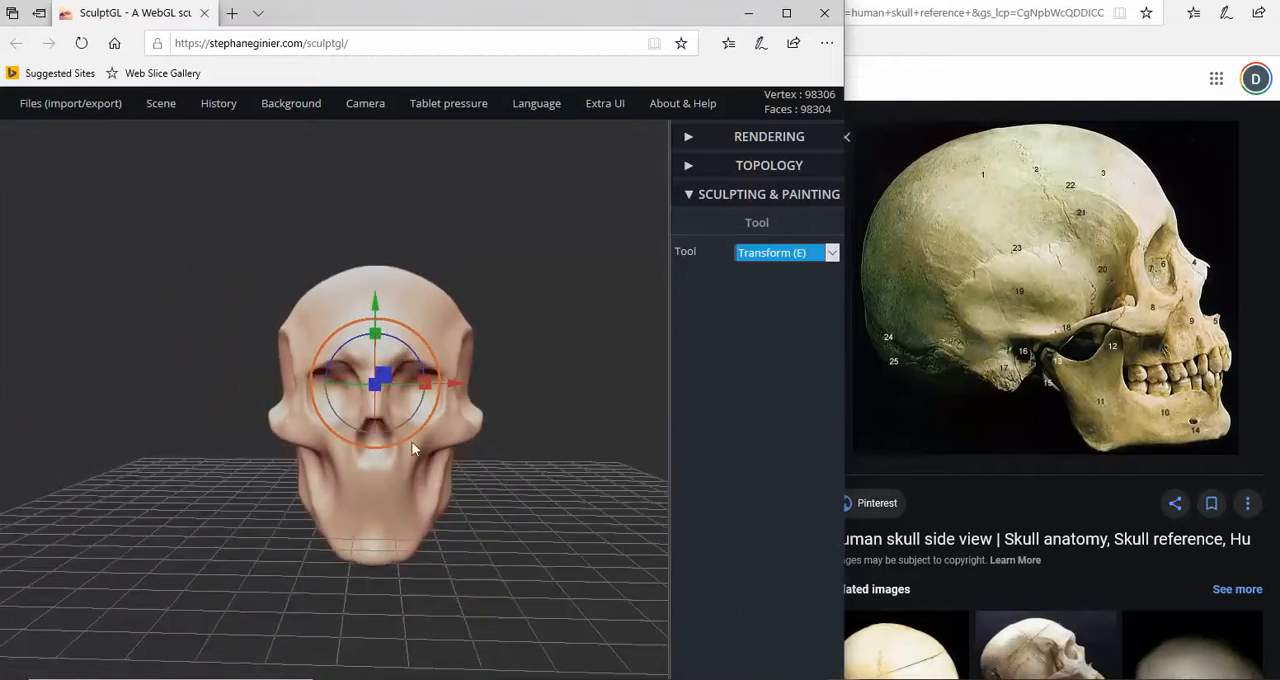
mouse_move(523, 443)
left_mouse_down()
mouse_move(528, 514)
mouse_move(530, 451)
left_mouse_up()
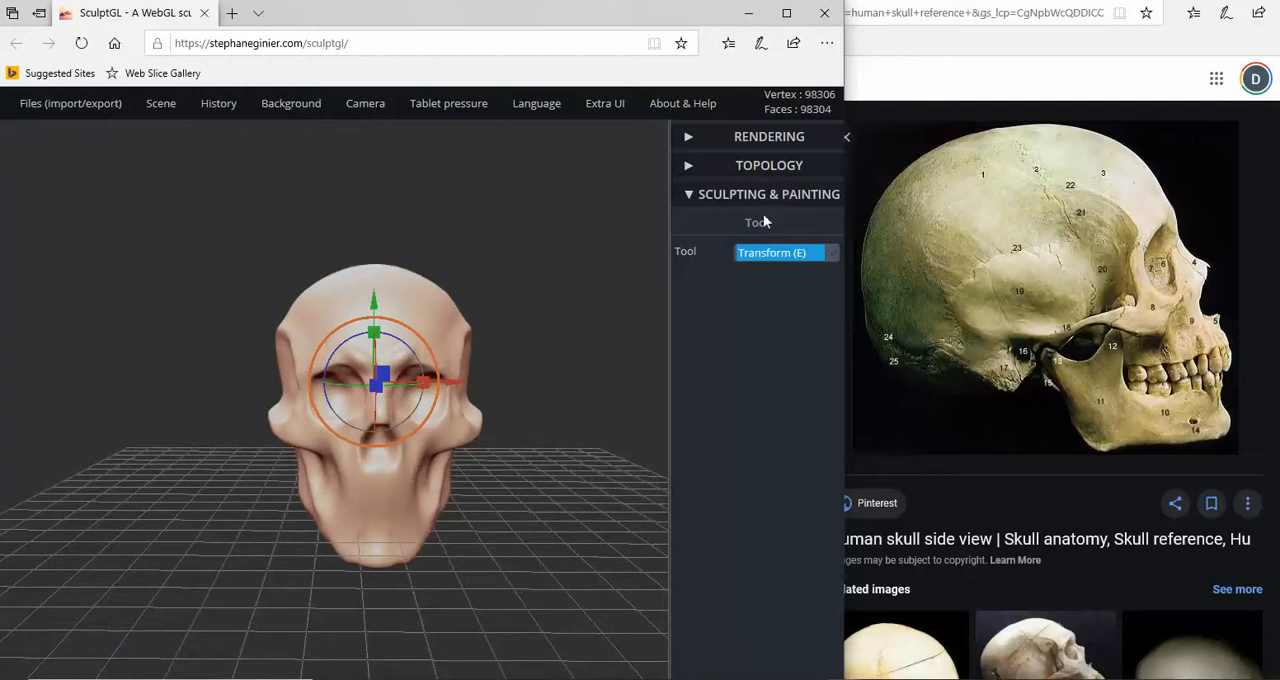
- Select the Crease tool and switch the reference photo to the front-view Human Skull Replica image
left_click(760, 256)
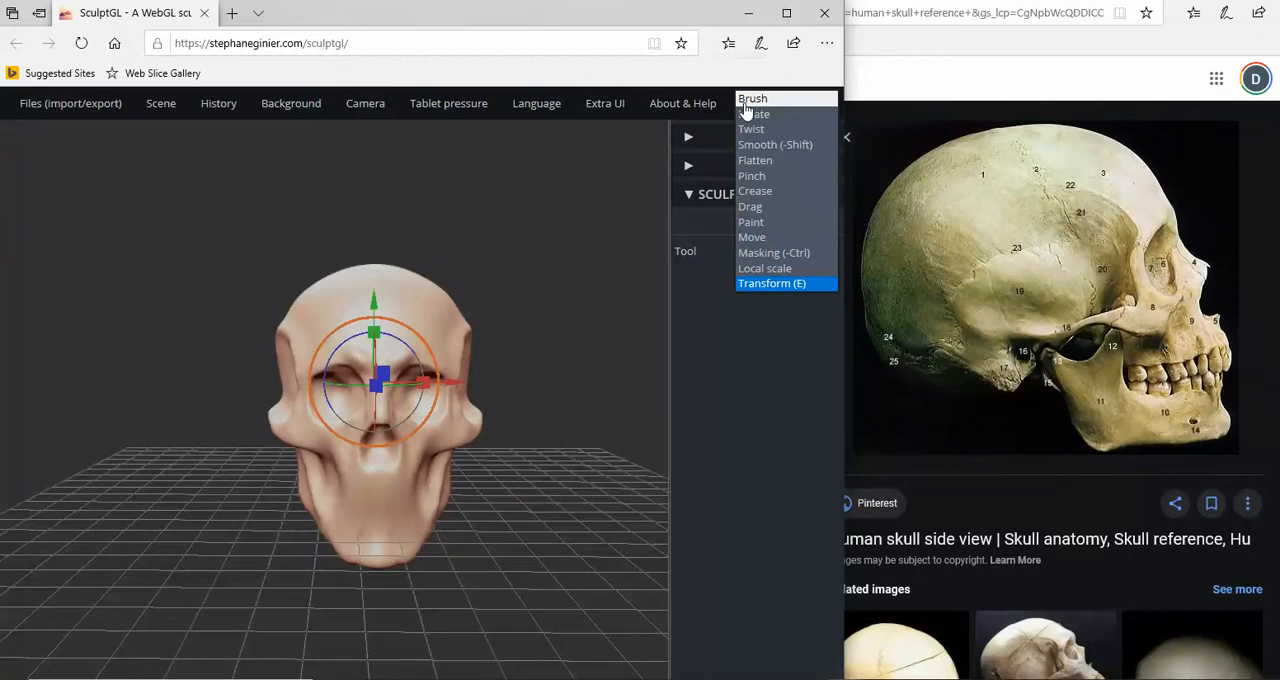
left_click(759, 192)
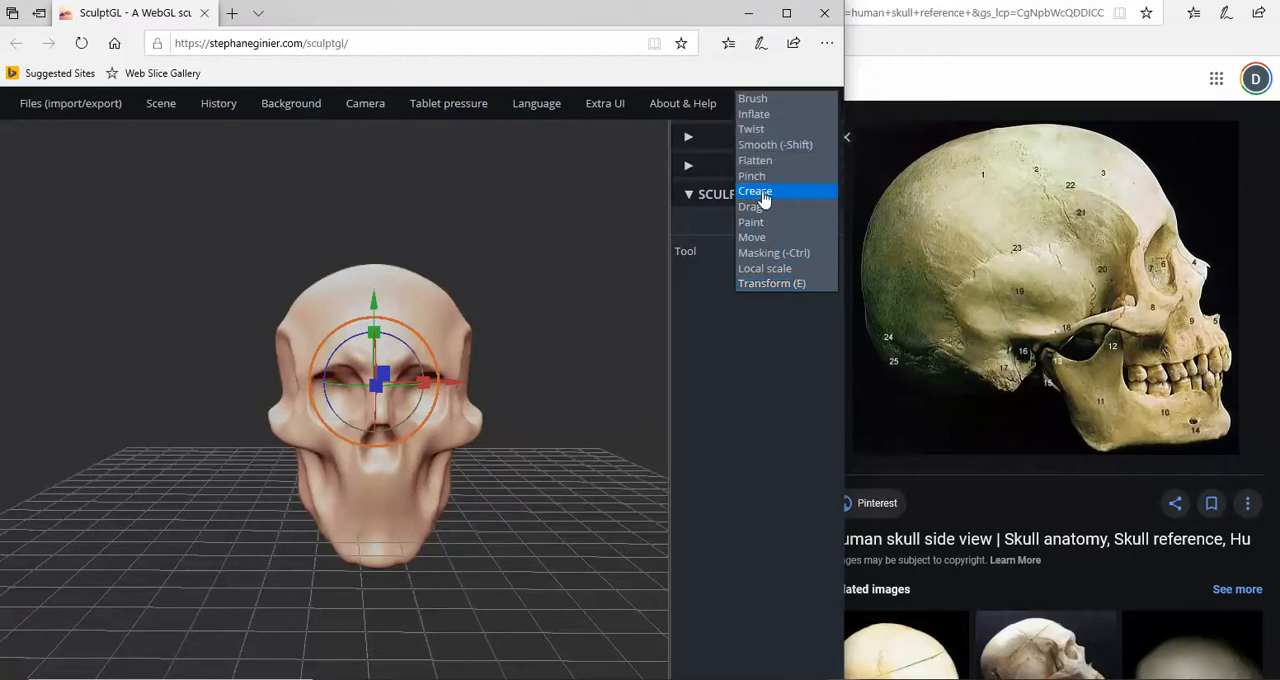
left_click(562, 414)
left_click(762, 254)
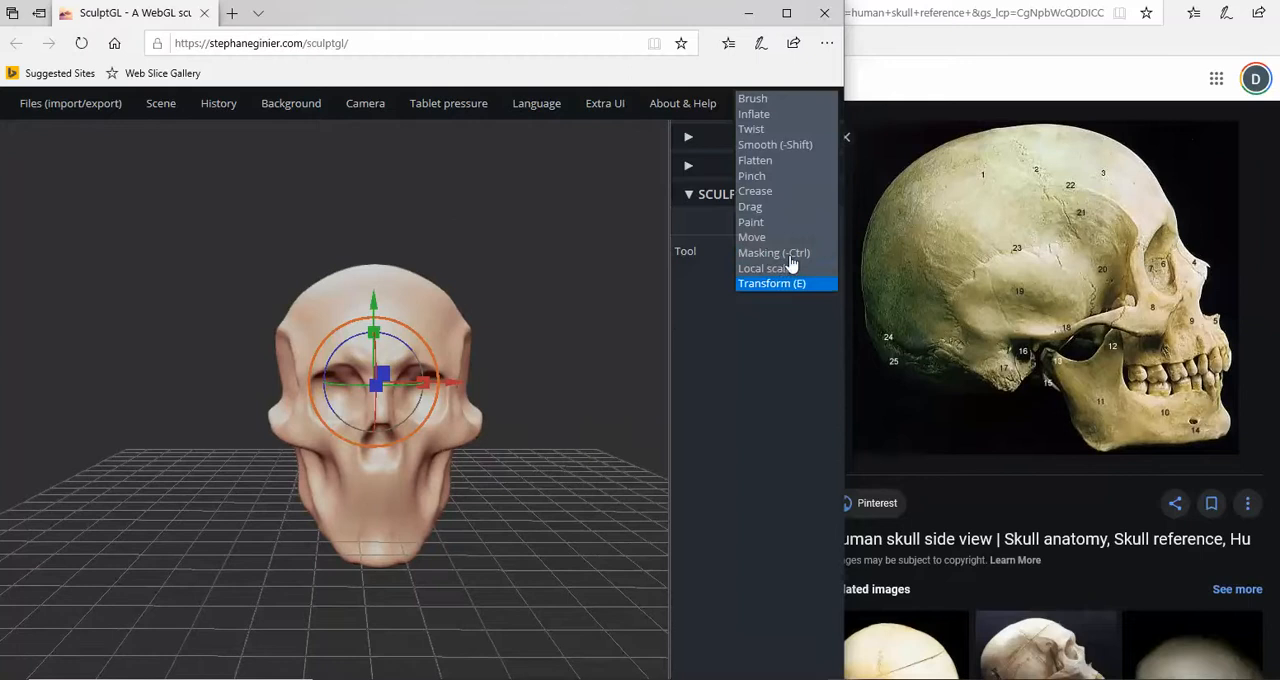
left_click(766, 205)
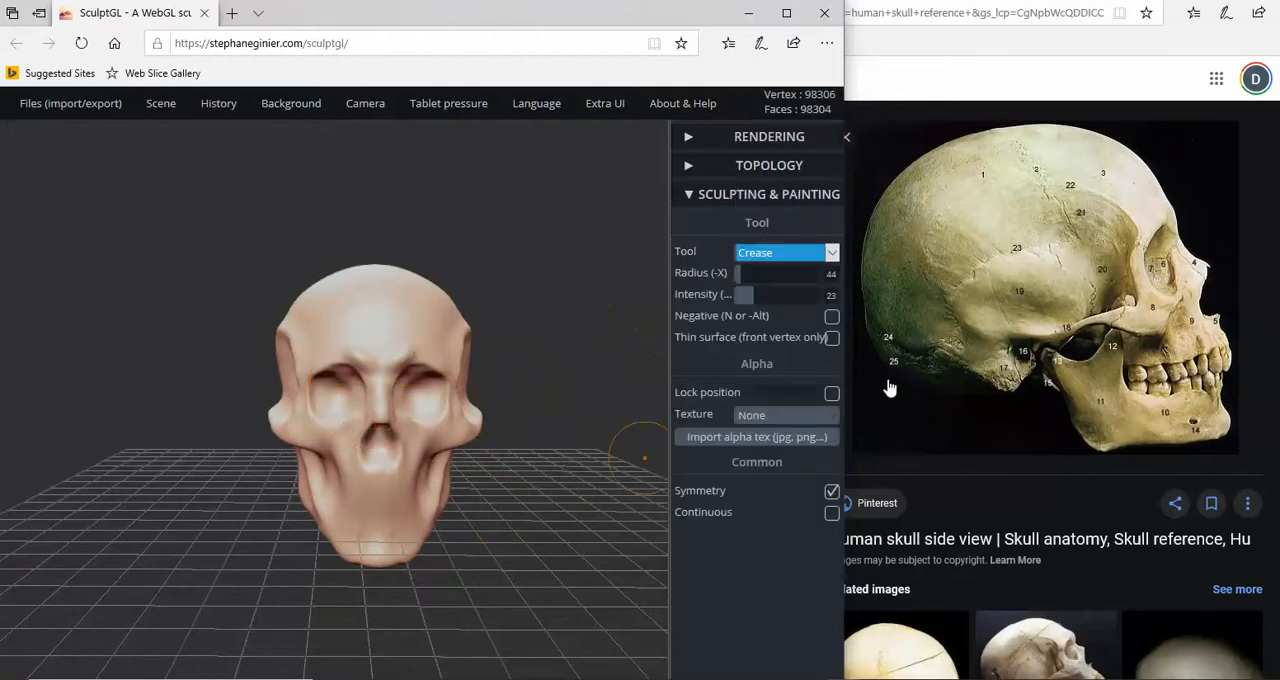
left_click(789, 3)
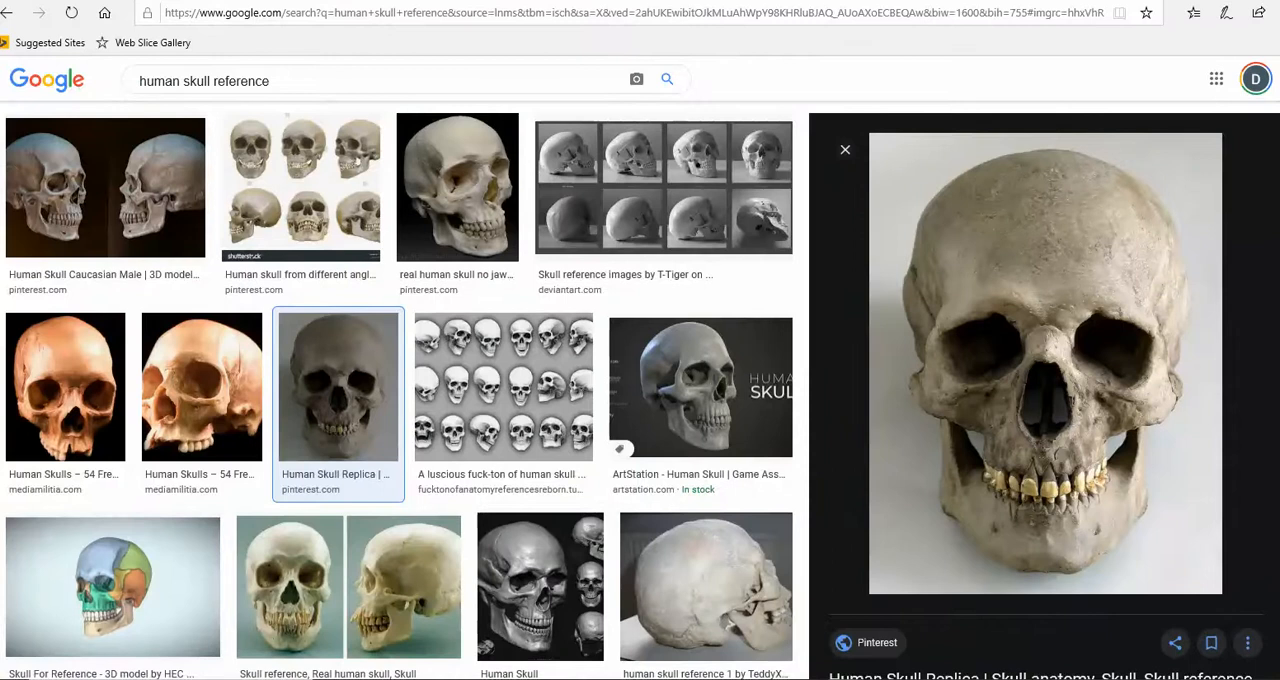
left_click(886, 665)
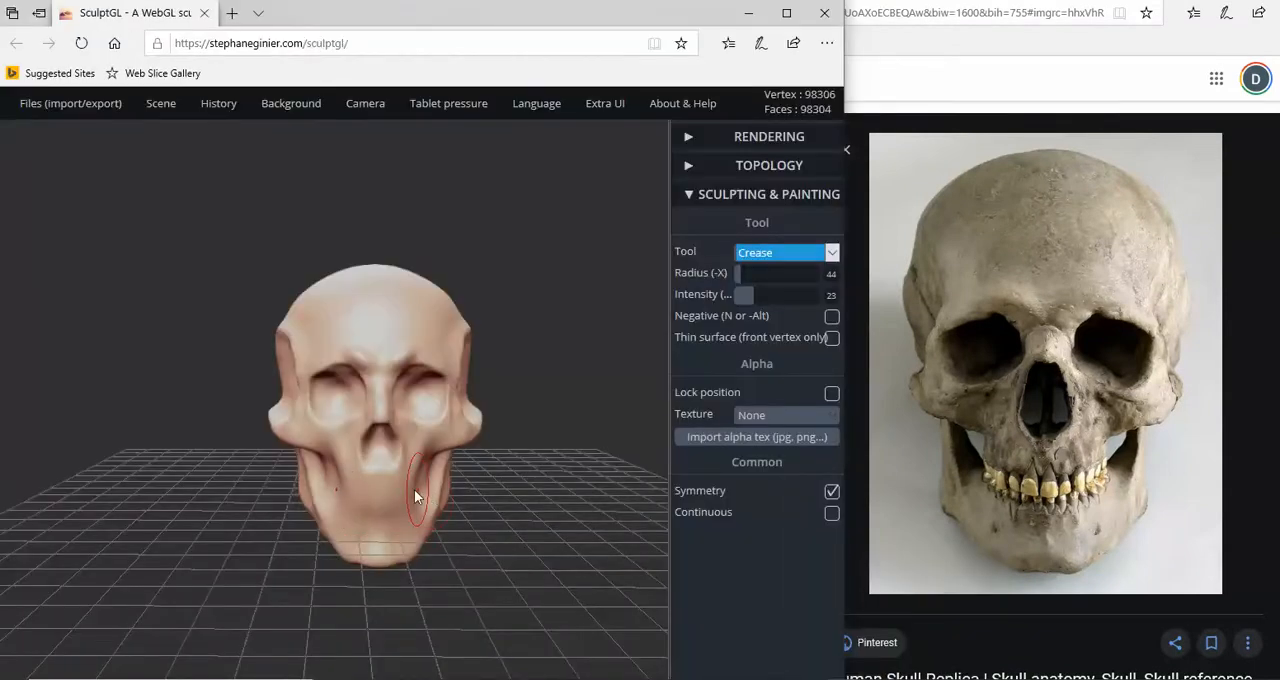
- Crease the line between the upper jaw and the chin with the Crease tool at radius 53 and intensity 13
left_click(743, 274)
left_click_drag(744, 281, 742, 291)
left_click_drag(345, 499, 362, 500)
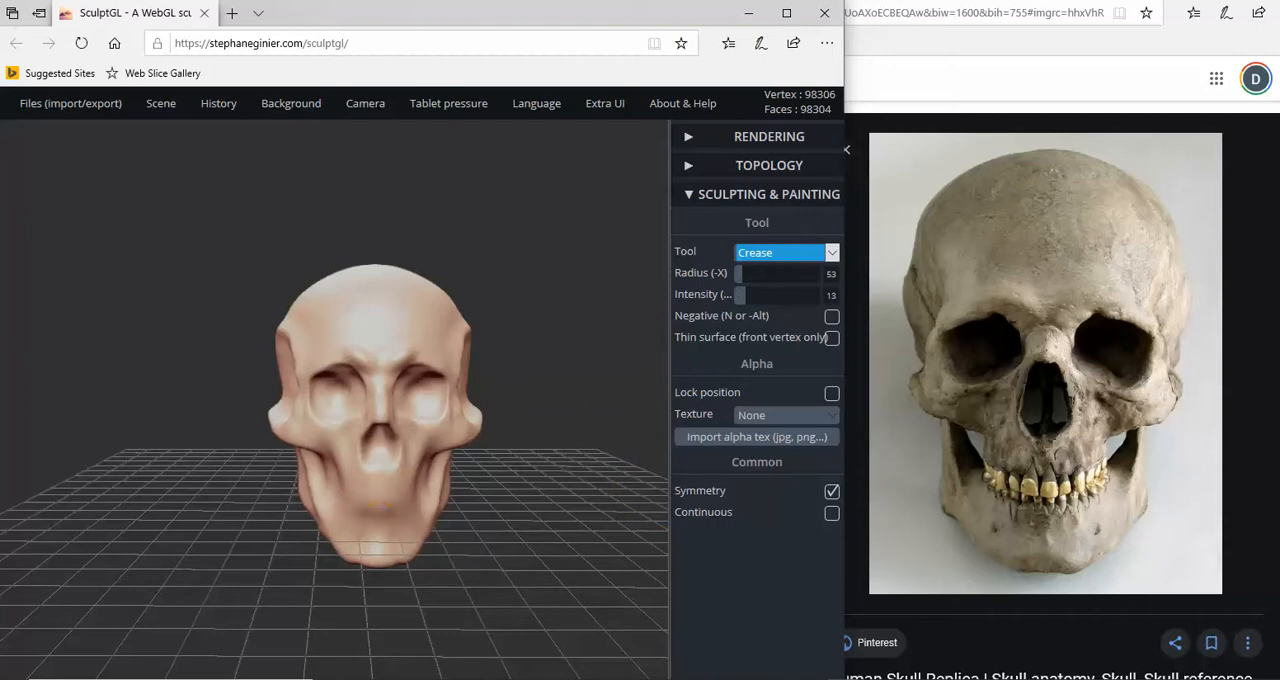
right_click_drag(349, 502, 632, 471)
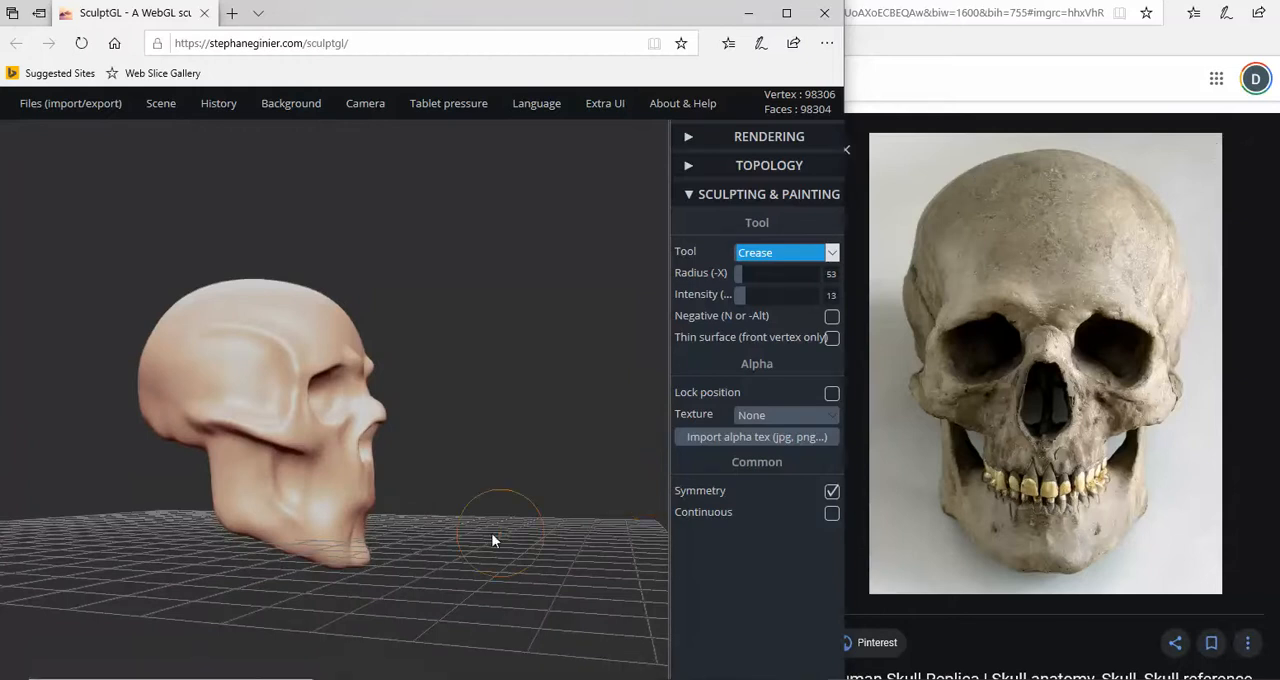
scroll(495, 535, "up", 3)
right_click_drag(531, 523, 416, 542)
scroll(412, 537, "up", 2)
key("n")
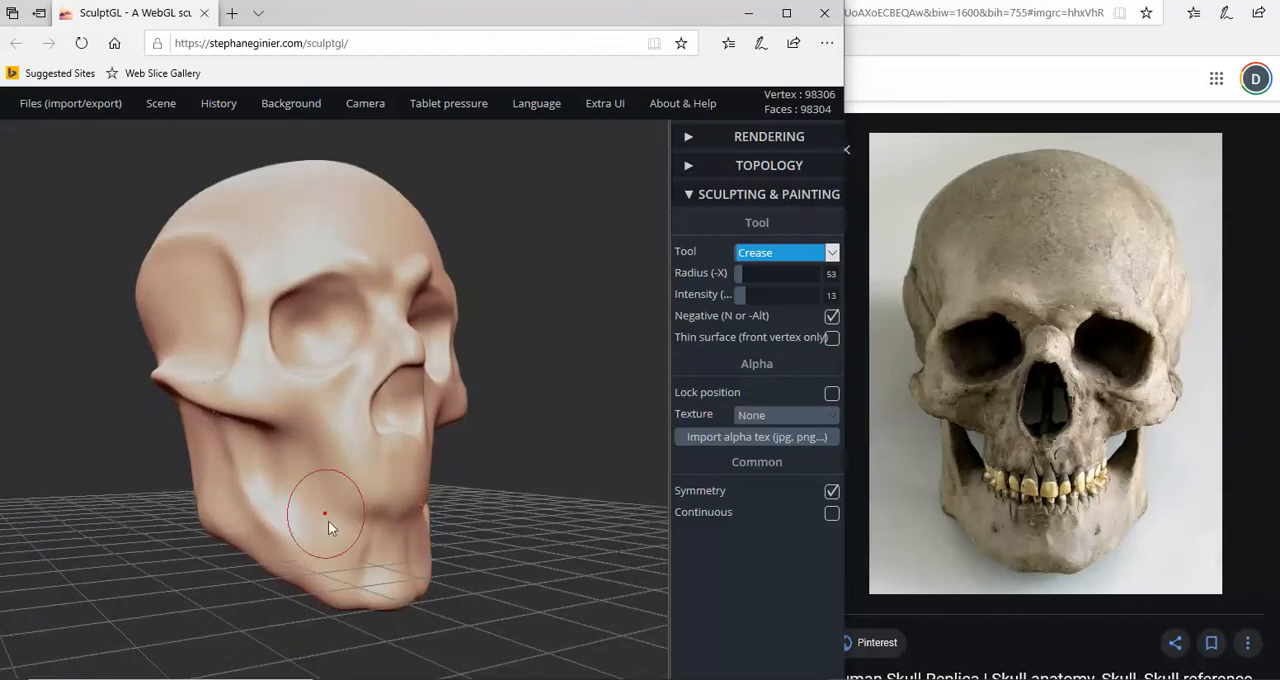
key("n")
right_click_drag(396, 540, 190, 525)
scroll(398, 536, "up", 2)
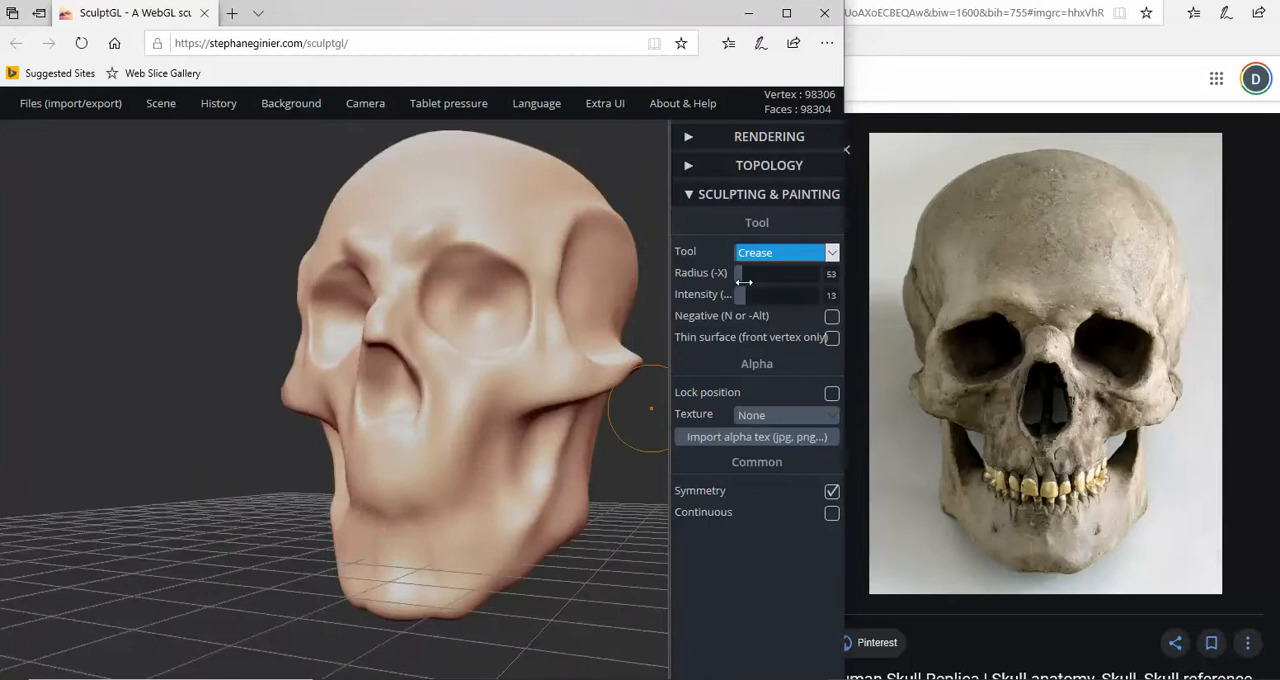
- Rework the mouth line below the upper jaw with the Crease tool at intensity 49
left_click_drag(753, 297, 776, 296)
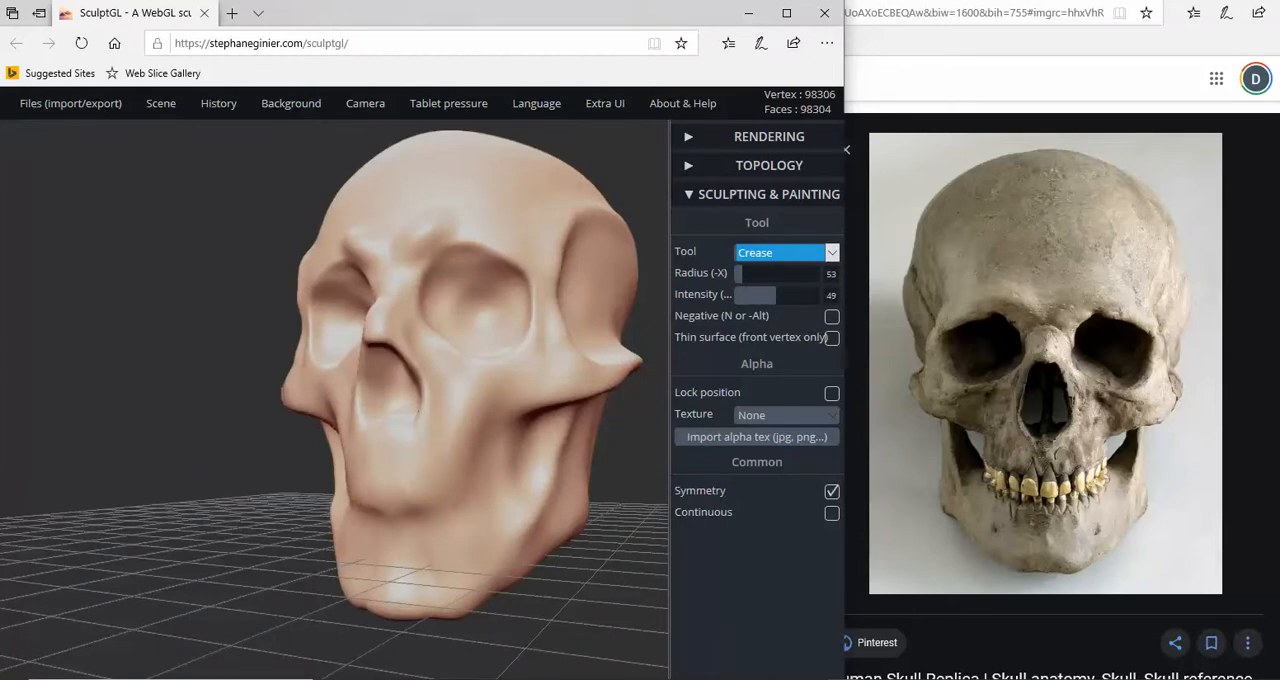
mouse_move(448, 504)
right_mouse_down()
mouse_move(505, 510)
mouse_move(314, 537)
mouse_move(377, 529)
right_mouse_up()
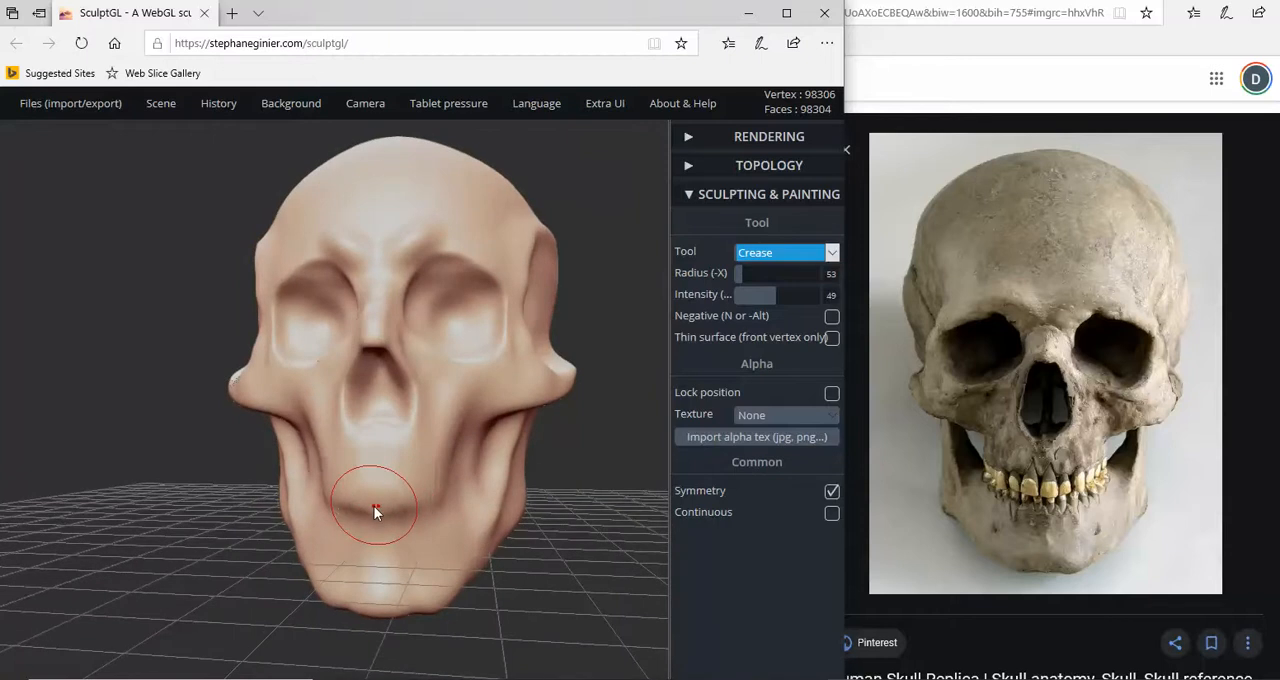
key("ctrl")
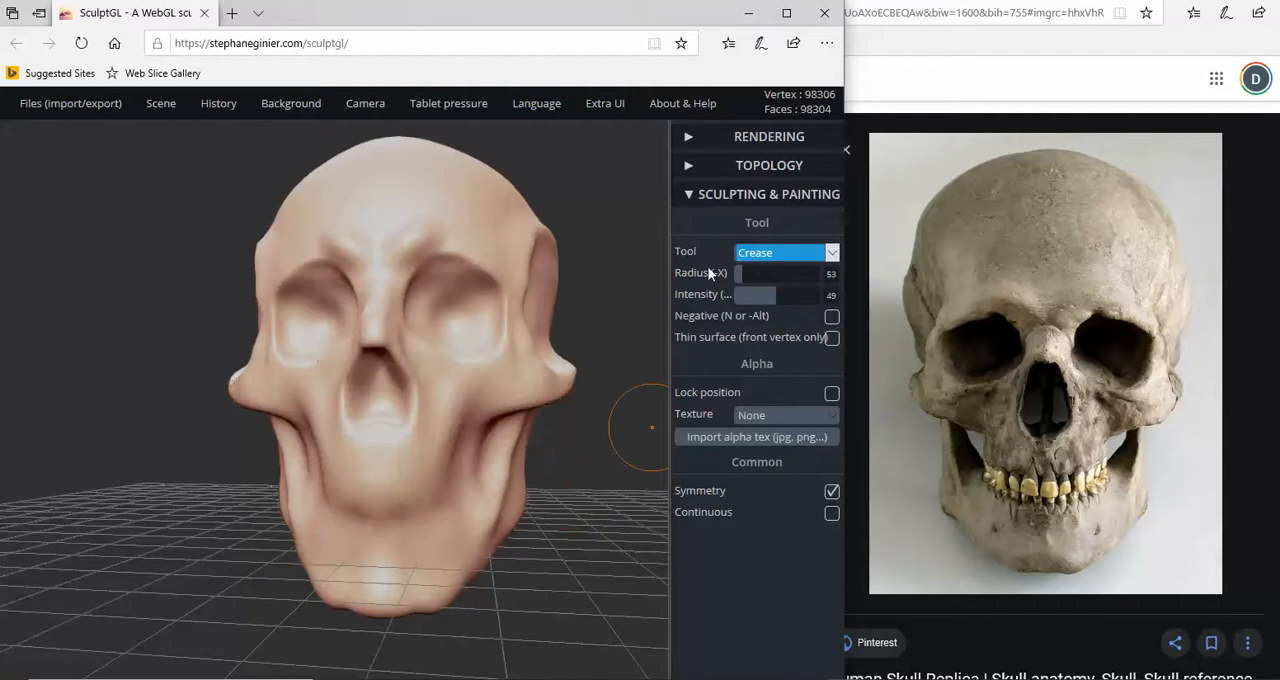
- Smooth the mouth area and chin with the Smooth tool at radius 50 and intensity 15
left_click(831, 255)
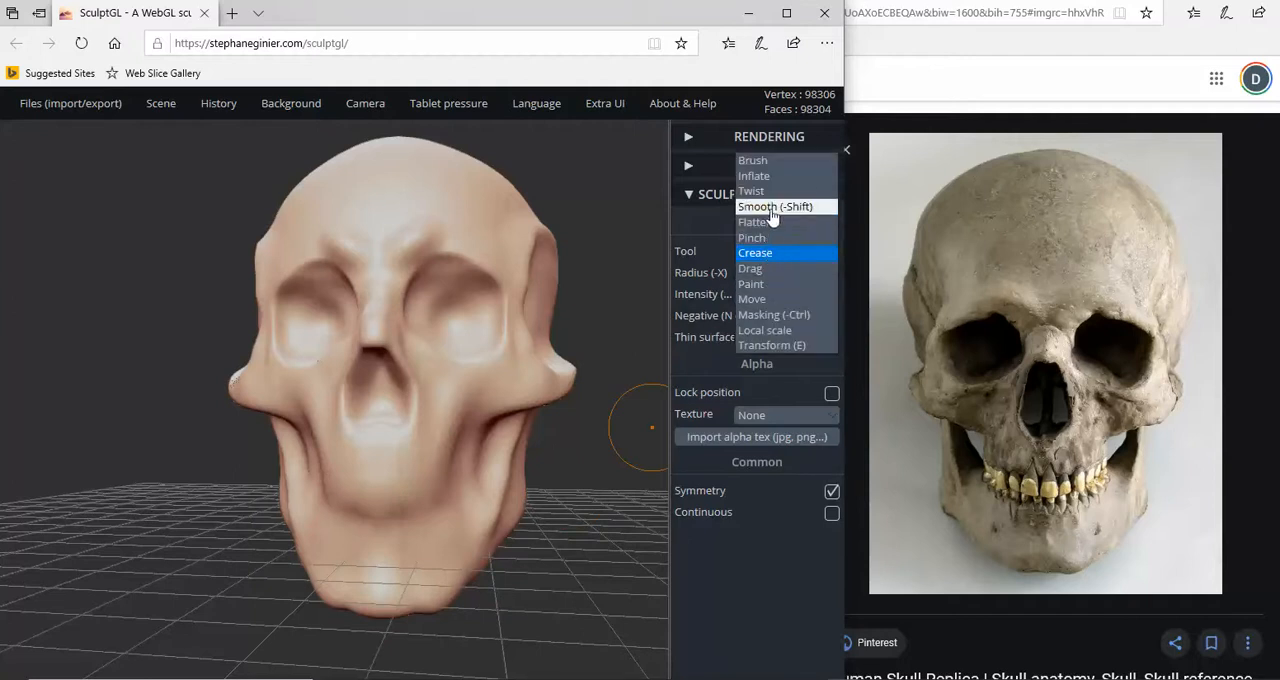
left_click(775, 206)
left_click_drag(400, 486, 465, 491)
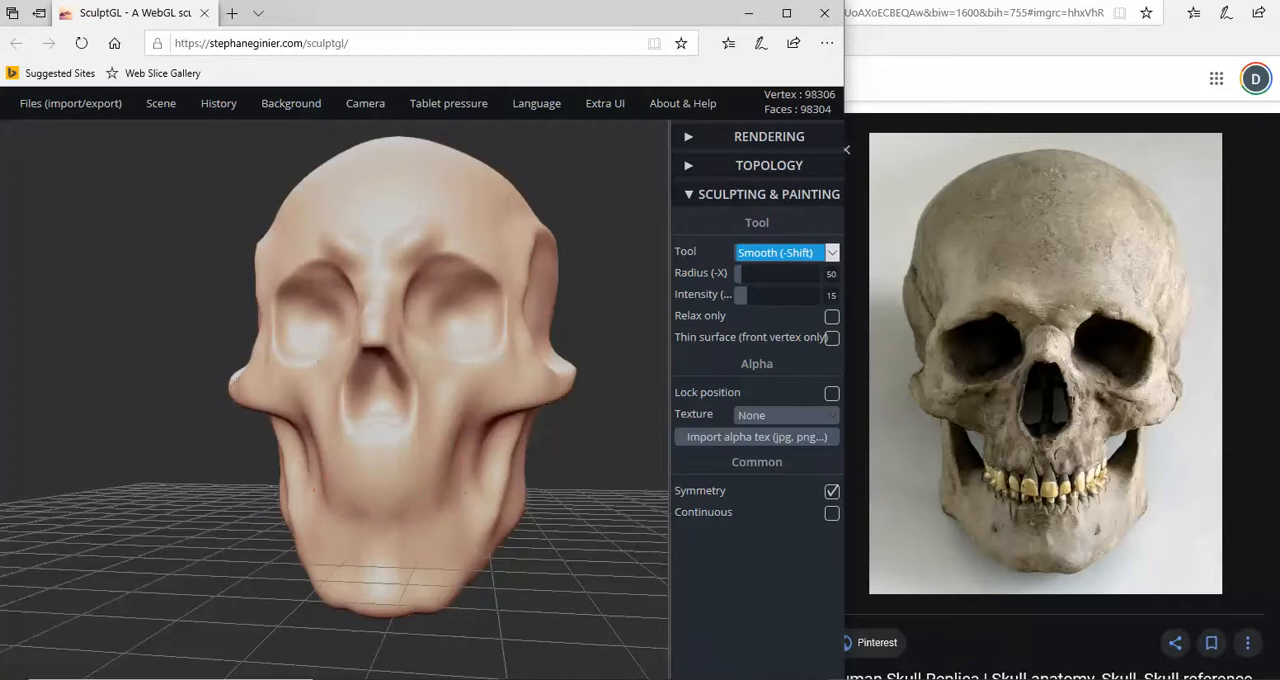
mouse_move(440, 495)
right_mouse_down()
mouse_move(333, 517)
mouse_move(207, 506)
mouse_move(402, 515)
mouse_move(432, 540)
right_mouse_up()
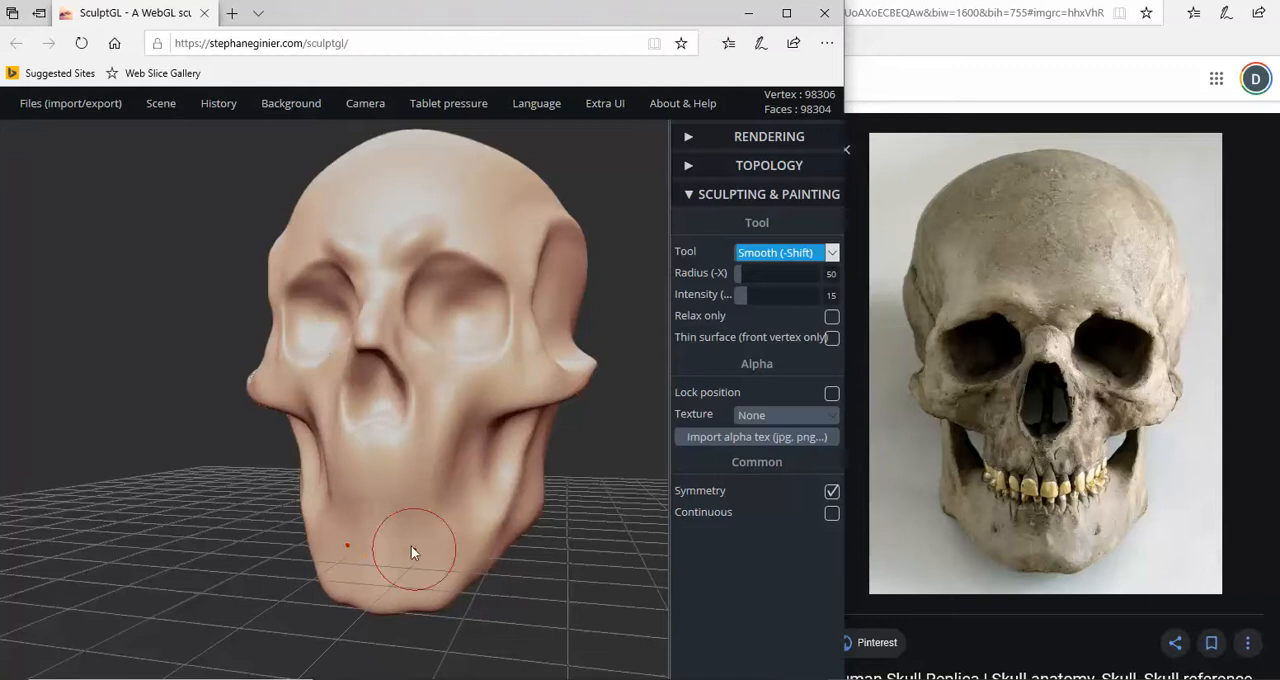
mouse_move(414, 549)
right_mouse_down()
mouse_move(457, 549)
mouse_move(371, 443)
mouse_move(222, 340)
right_mouse_up()
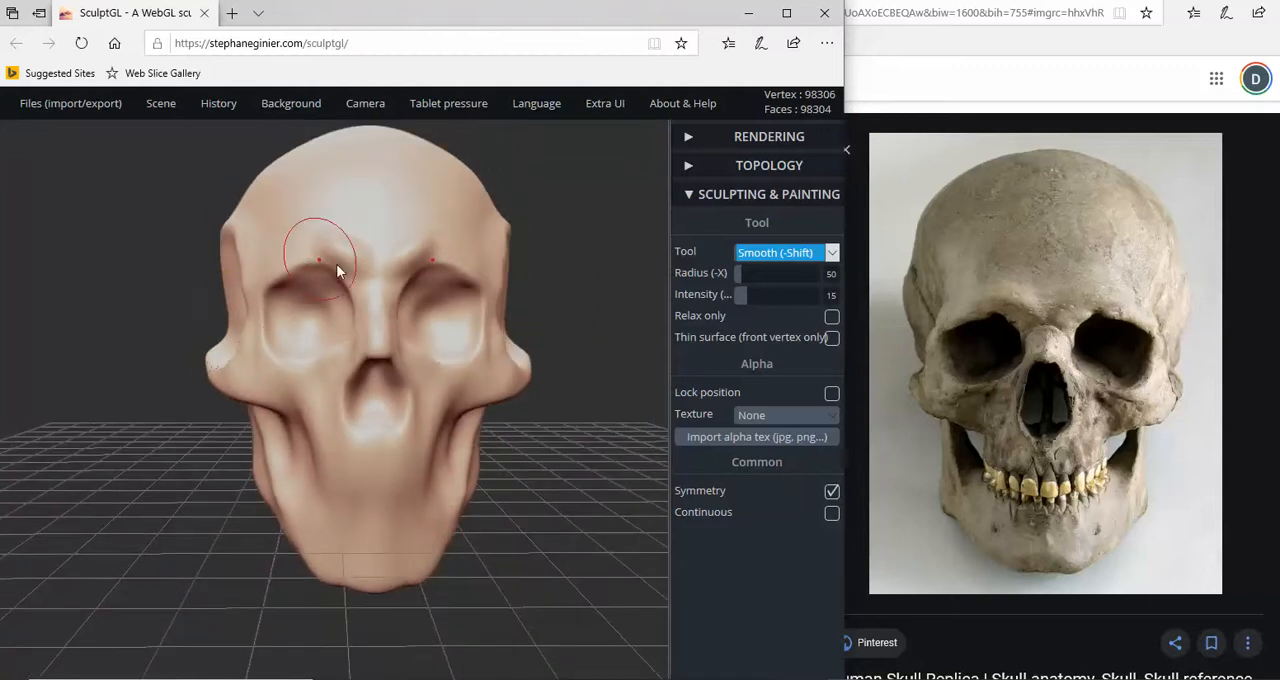
- Reshape the temples and outer cheekbones symmetrically with the Drag tool at radius 57
left_click(772, 256)
left_click(759, 316)
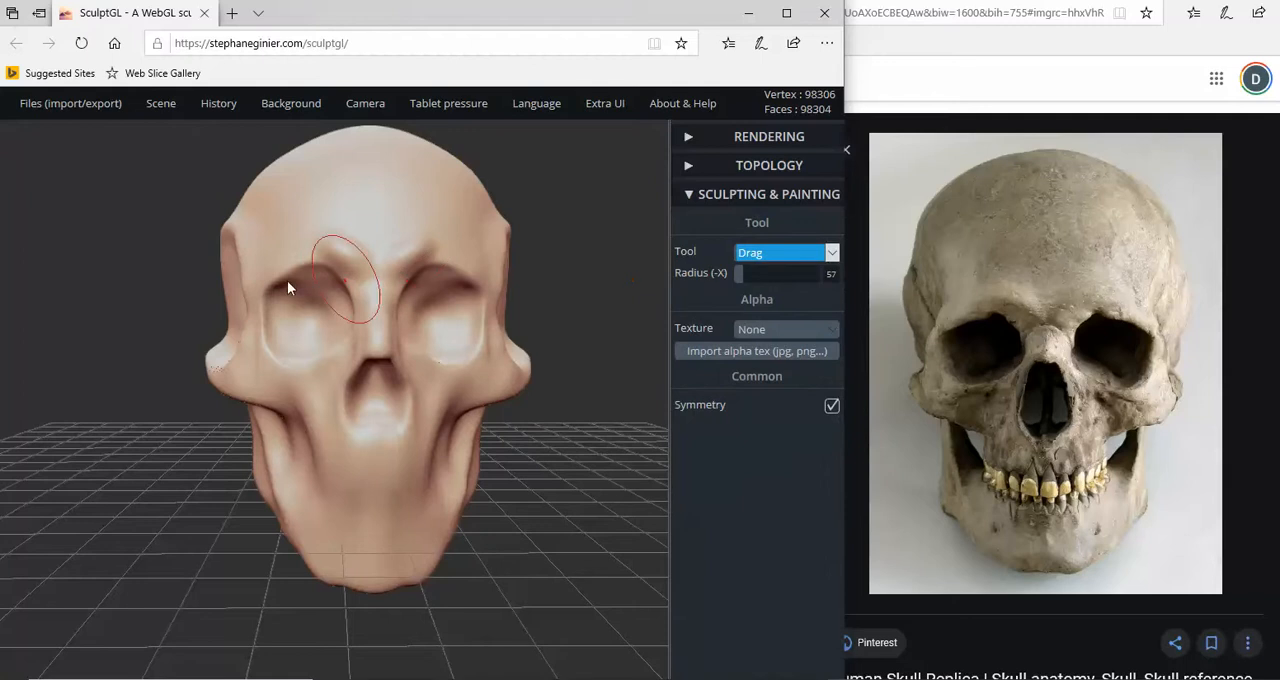
left_click_drag(245, 271, 246, 244)
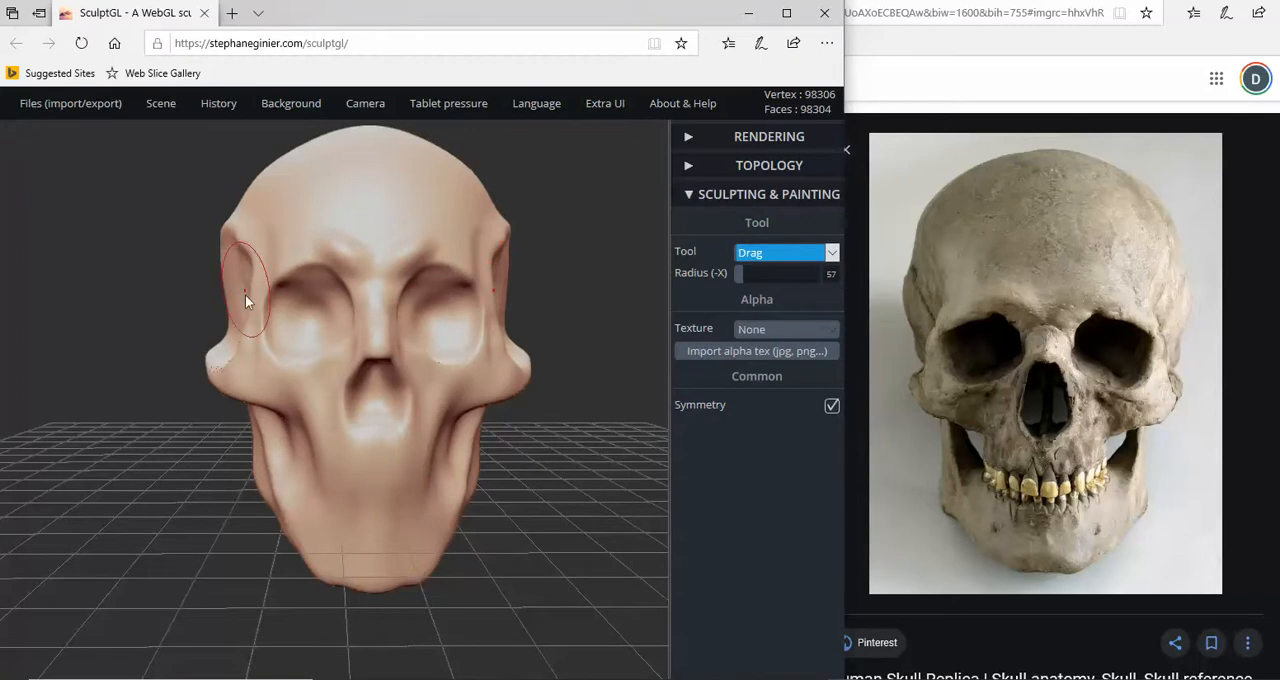
scroll(245, 297, "up", 2)
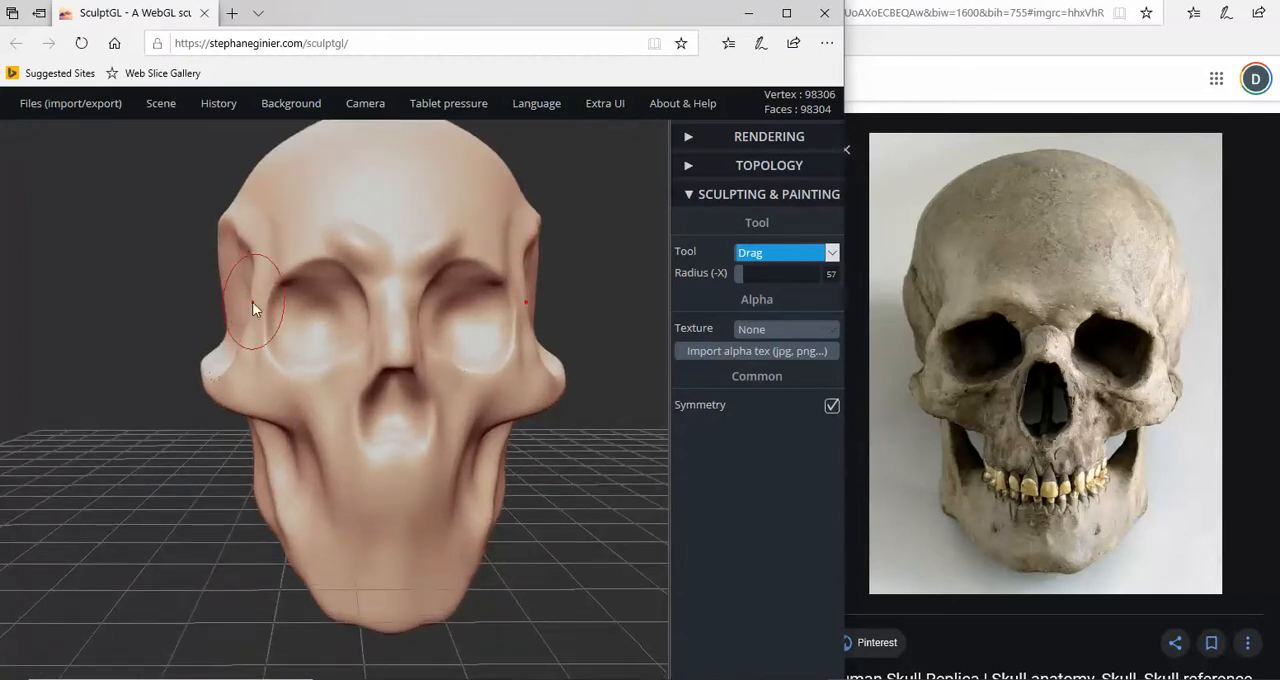
left_click_drag(252, 302, 247, 305)
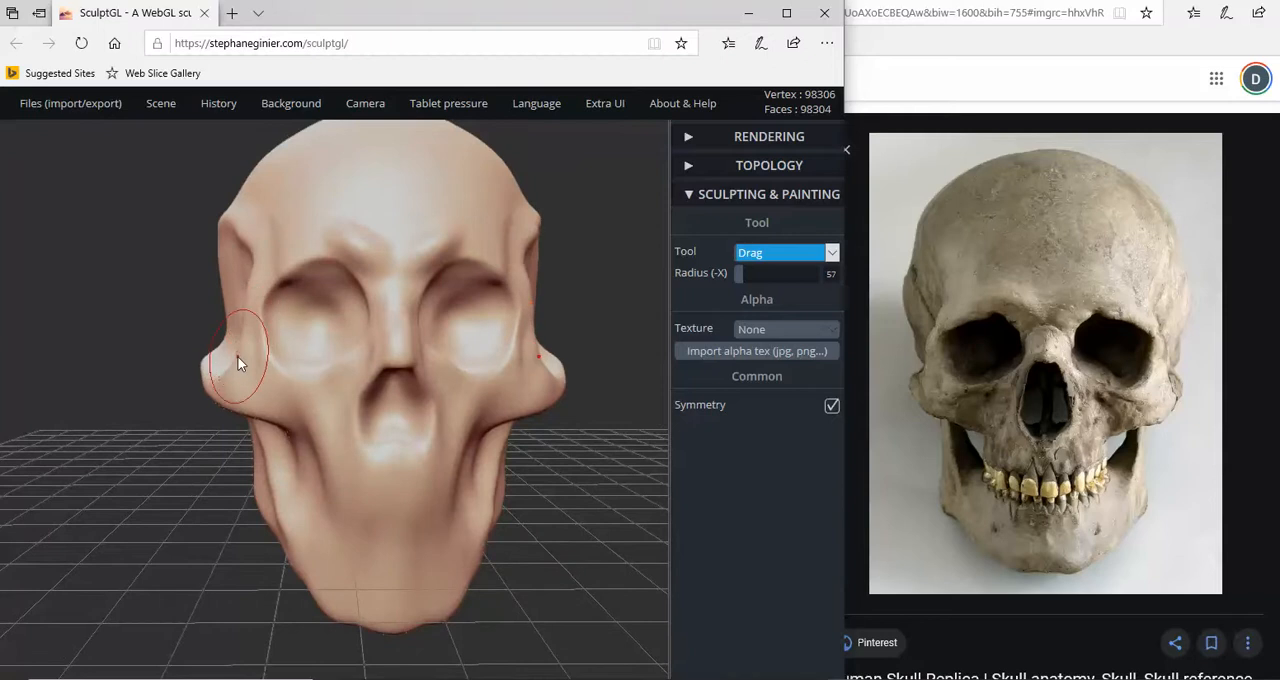
left_click_drag(238, 362, 235, 371)
- Smooth the ridge around the temple behind the eye socket with the Smooth tool at radius 50 and intensity 24
right_click_drag(234, 363, 331, 313)
left_click(831, 252)
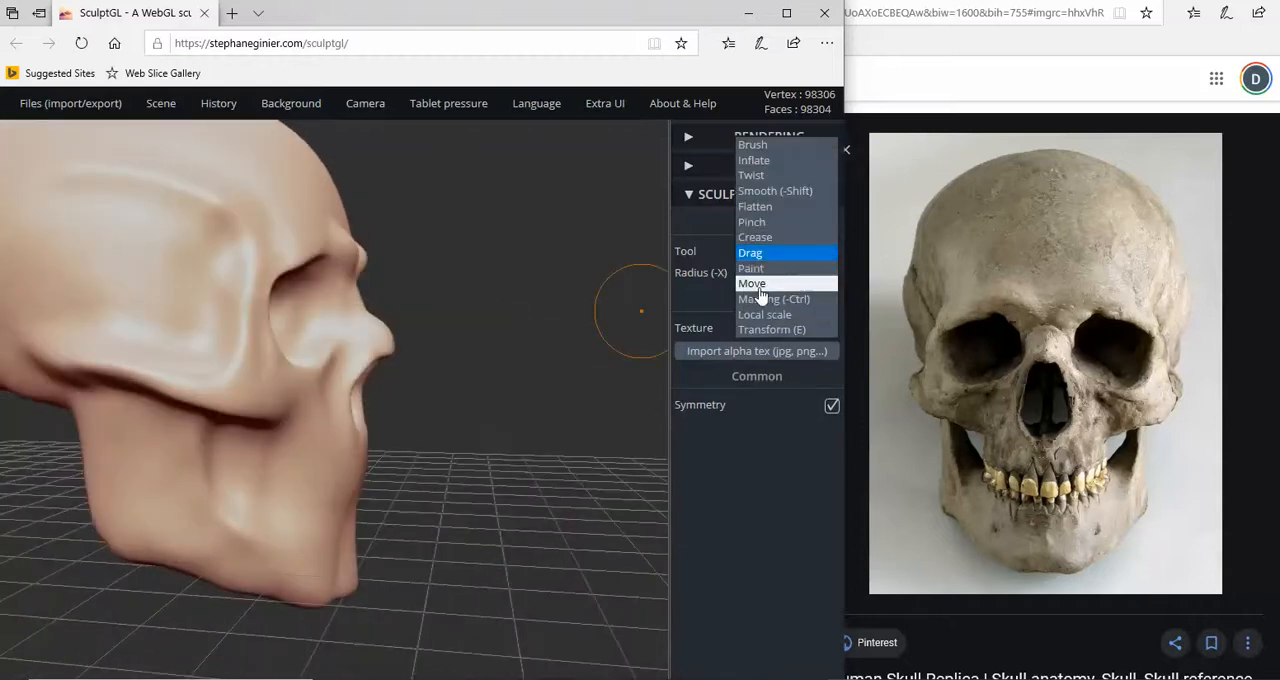
left_click(775, 190)
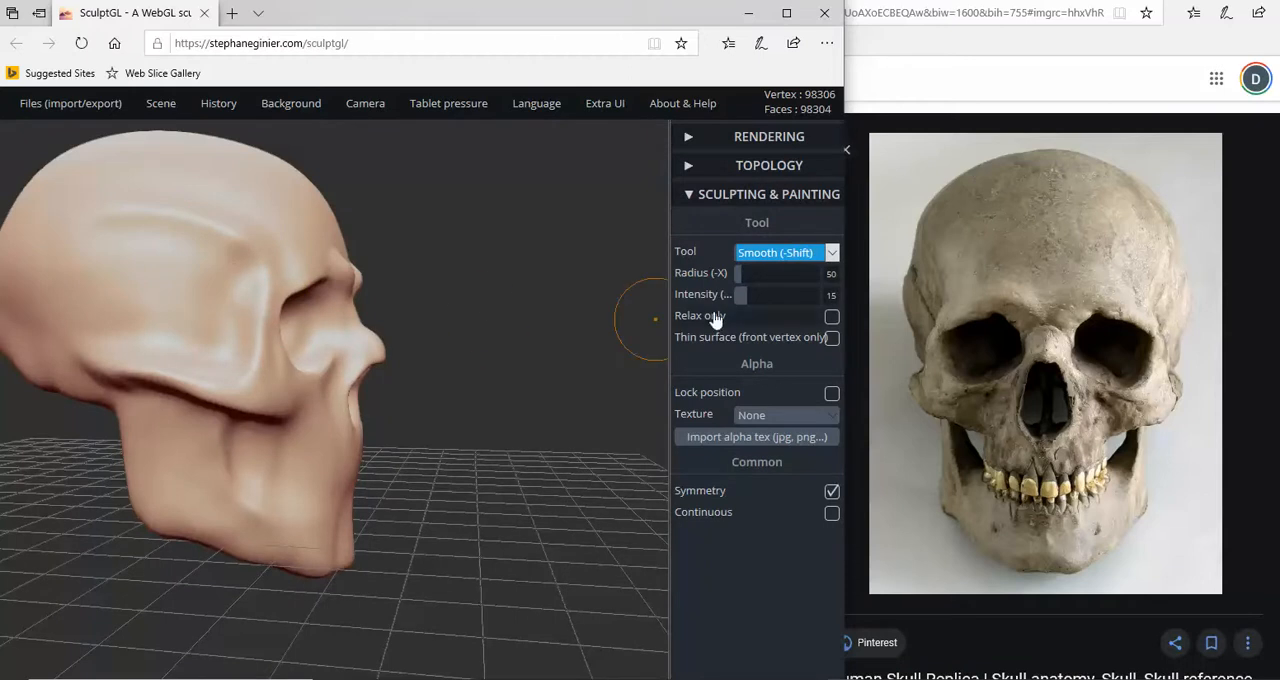
left_click_drag(741, 295, 749, 295)
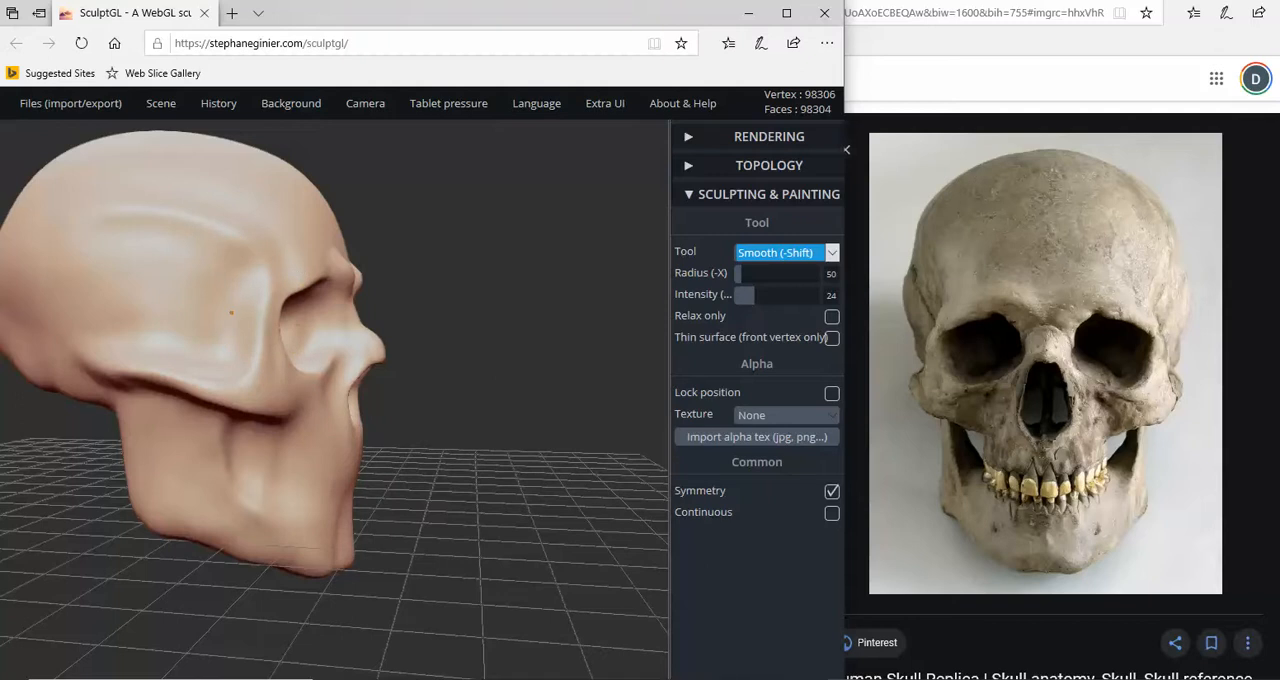
left_click_drag(228, 250, 262, 286)
right_click_drag(262, 286, 26, 294)
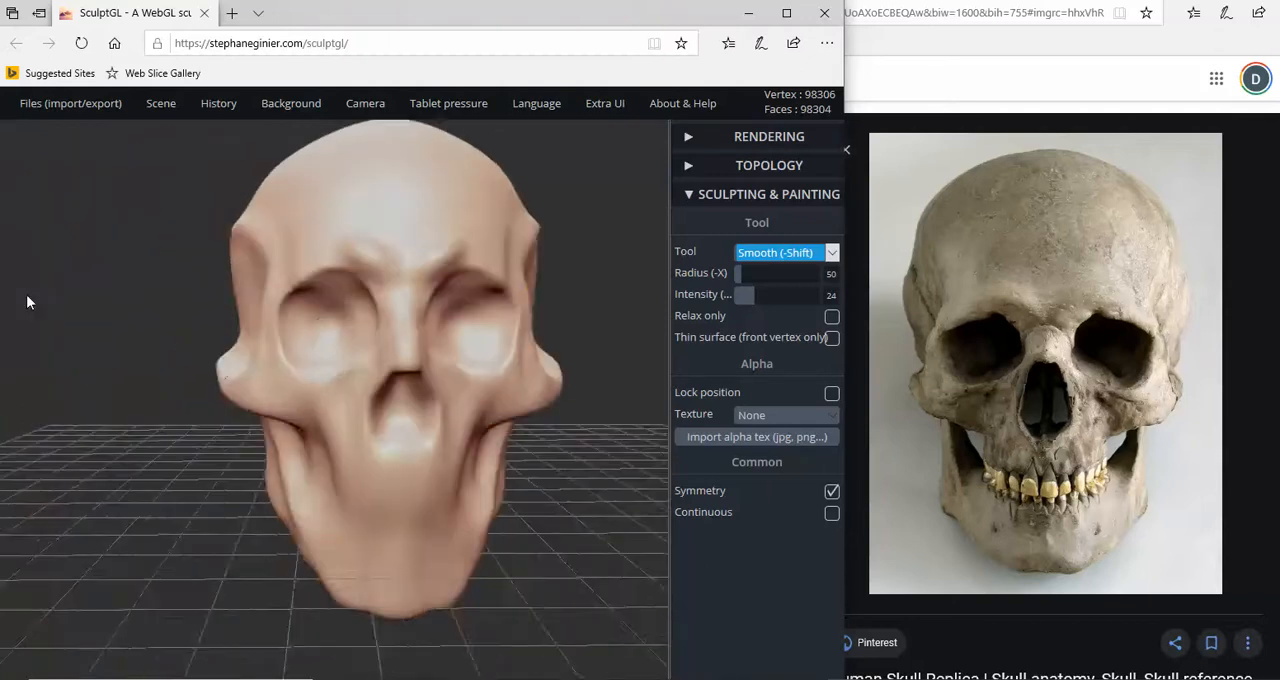
- Raise the smoothing intensity to 39 and smooth the temple area and cheekbone arch on the side of the skull
right_click_drag(190, 308, 348, 327)
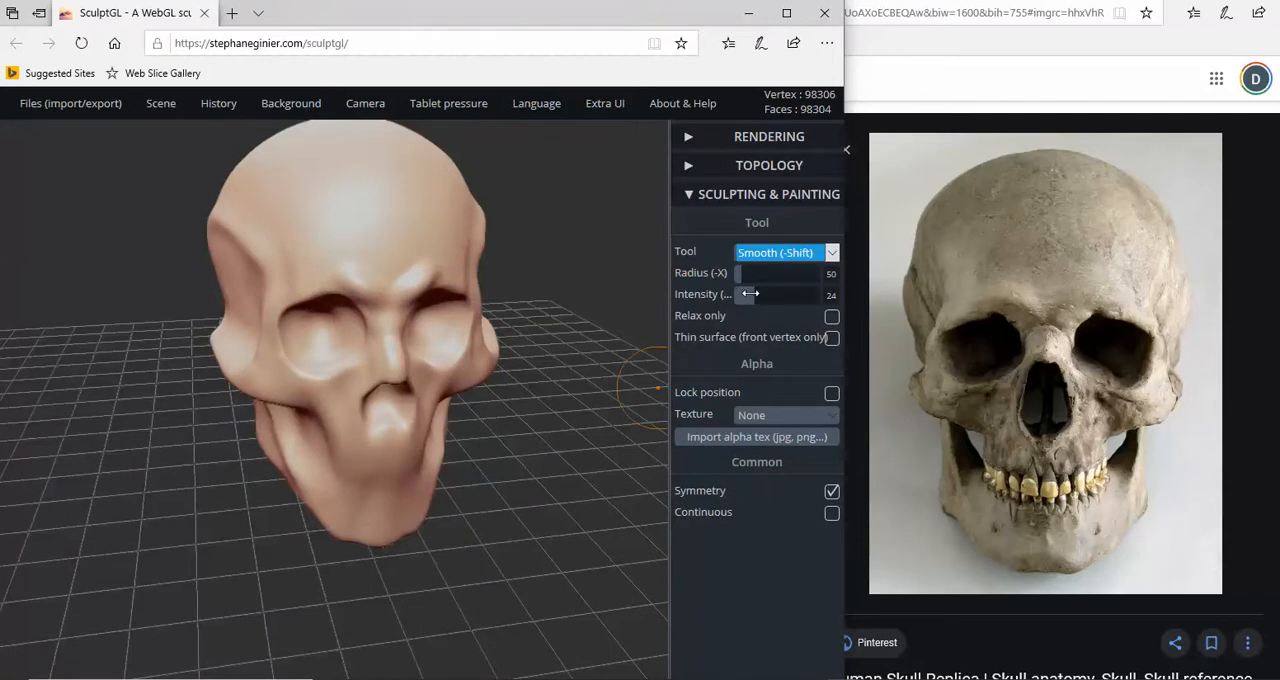
left_click_drag(750, 293, 767, 294)
right_click_drag(298, 264, 446, 229)
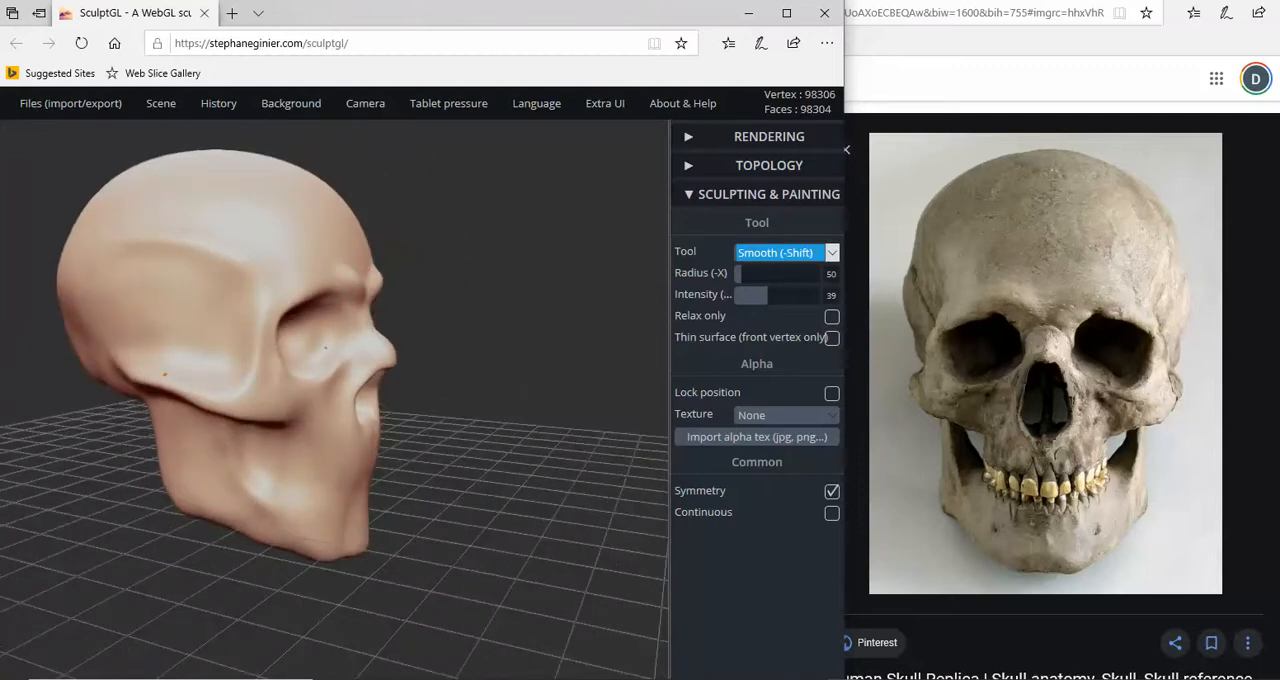
left_click_drag(165, 374, 198, 386)
right_click_drag(205, 385, 324, 364)
scroll(76, 354, "down", 5)
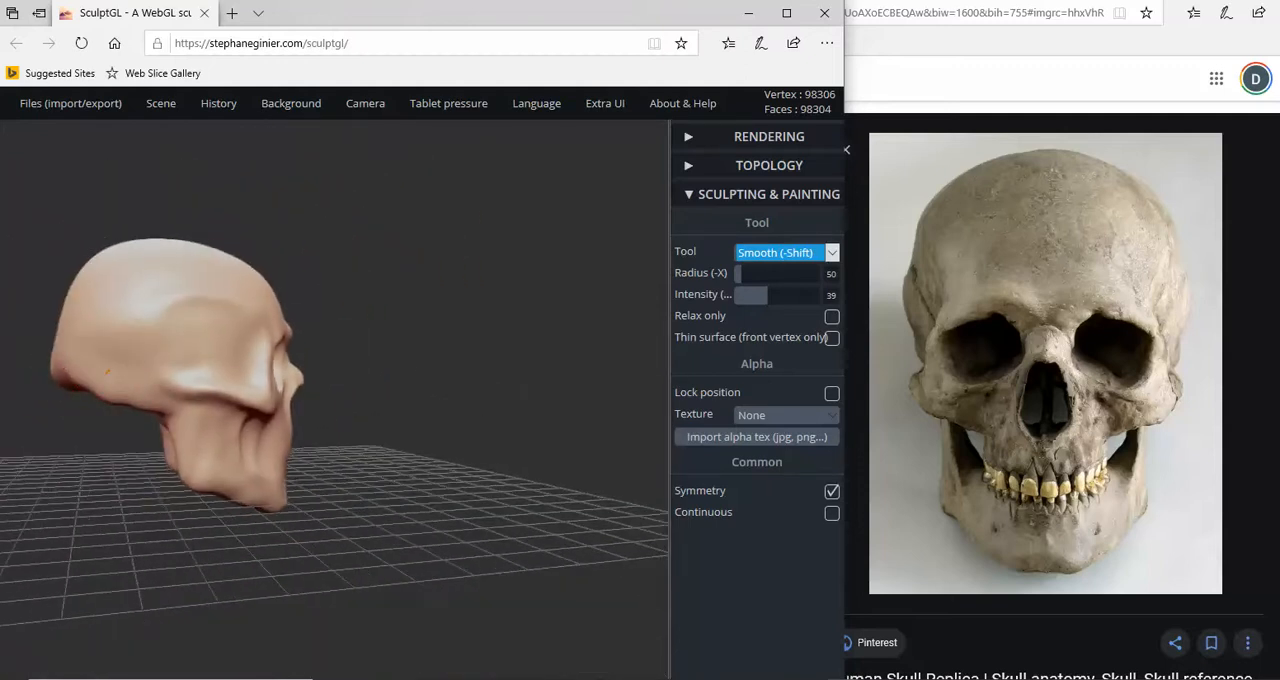
- Hide the scene's grid so the back and underside of the skull can be seen unobstructed
right_click_drag(137, 397, 493, 404)
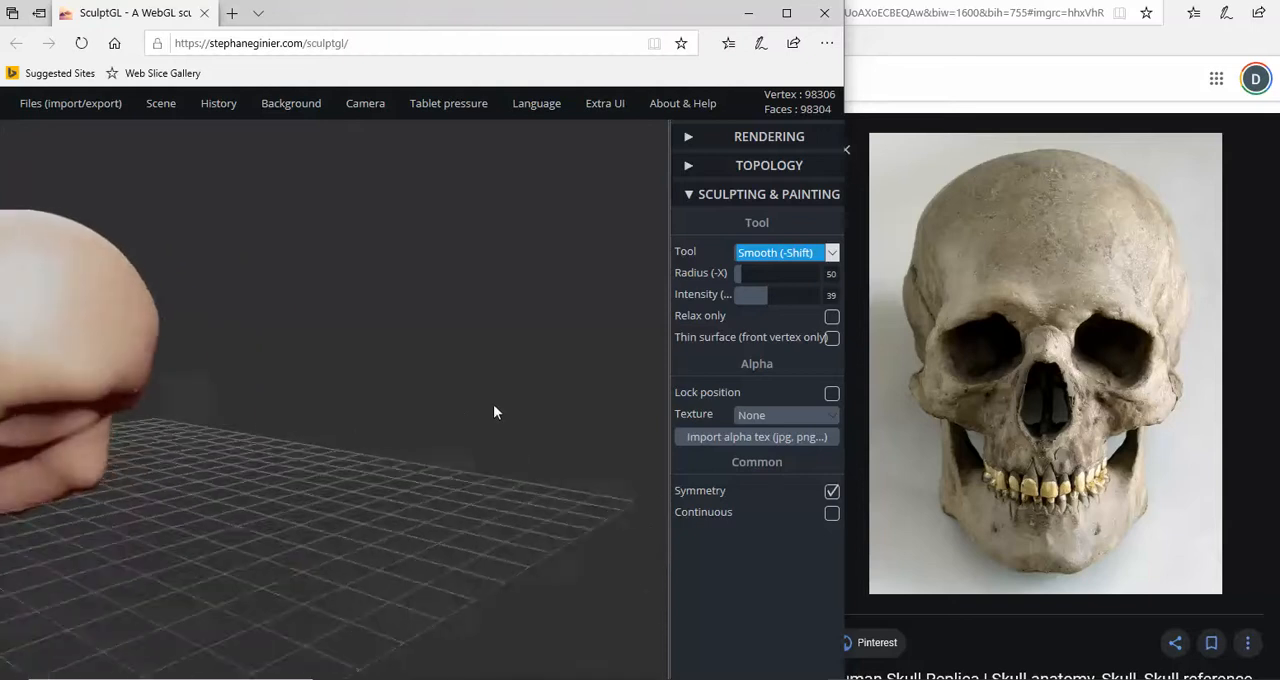
scroll(107, 373, "down", 4)
right_click_drag(107, 373, 120, 345)
right_click_drag(156, 382, 155, 462)
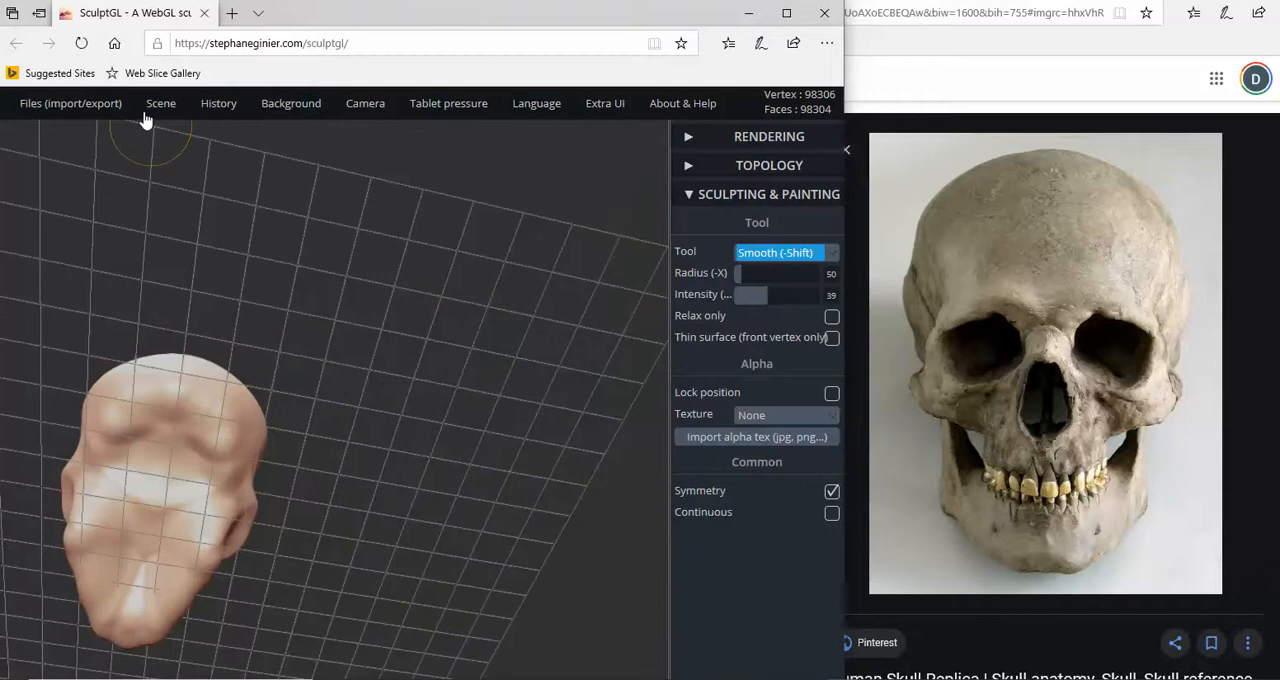
mouse_move(175, 100)
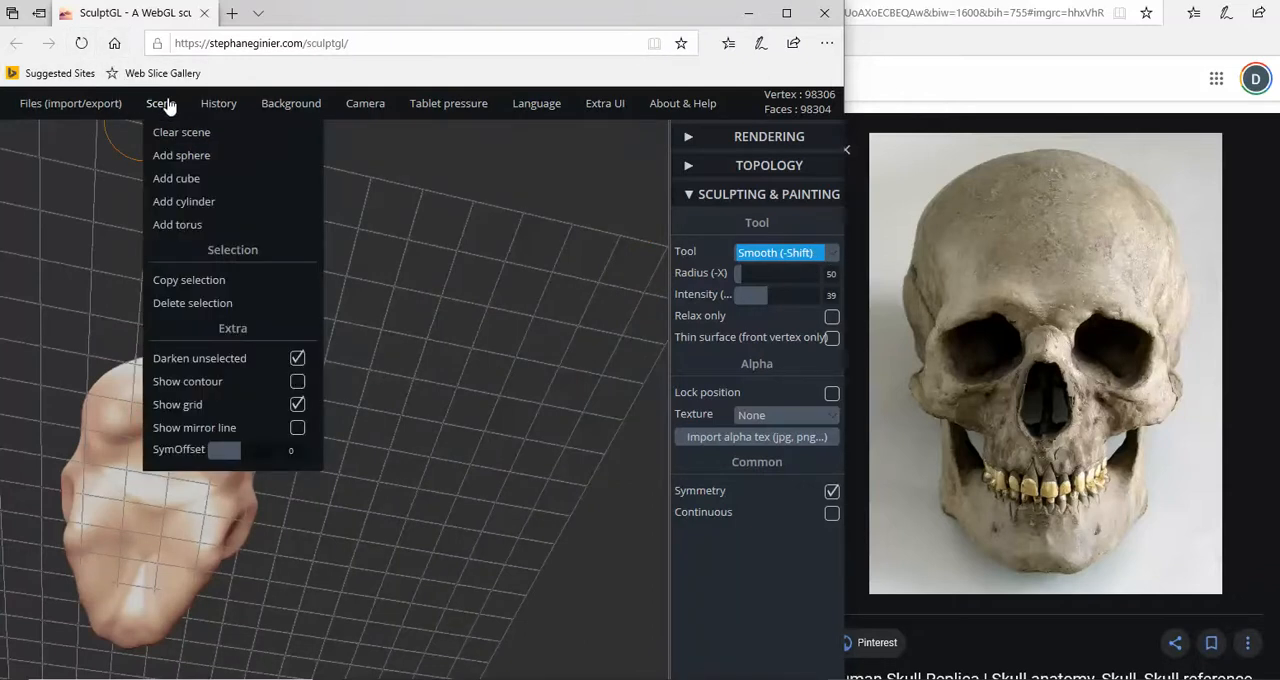
left_click(297, 404)
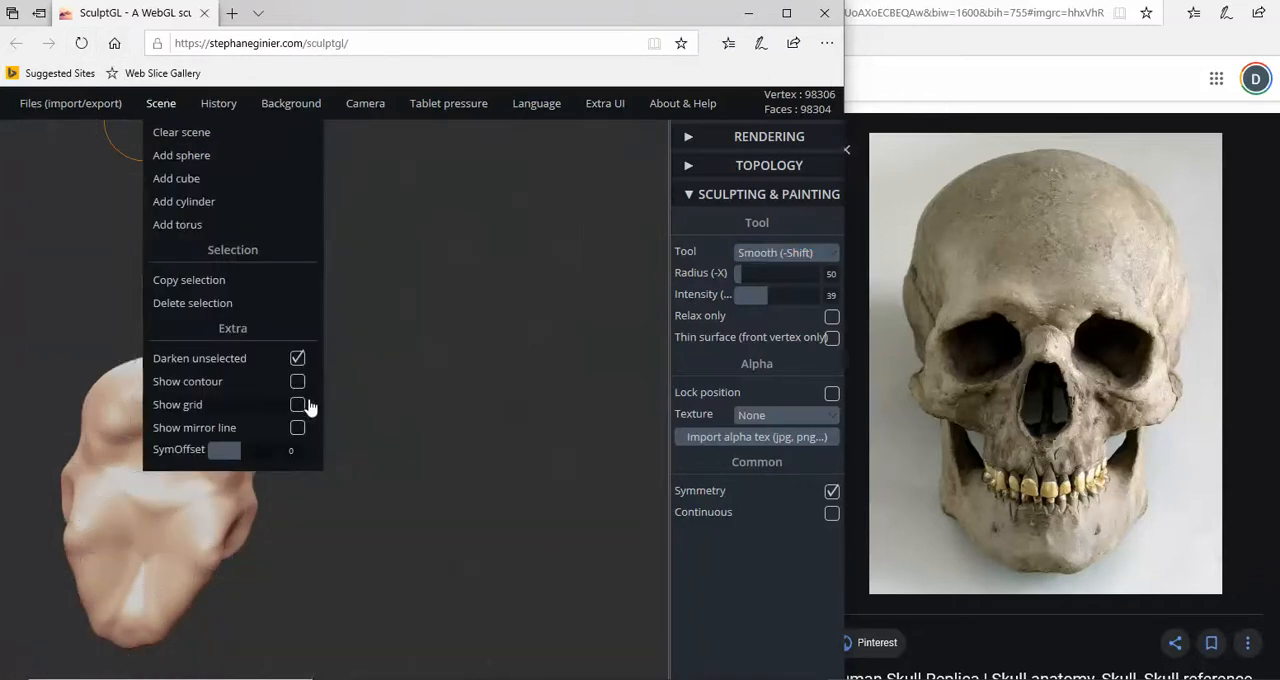
- Build up the hollow across the lower back of the skull with the Brush tool at radius 57 and intensity 19
left_click_drag(468, 405, 367, 451)
mouse_move(124, 343)
left_mouse_down()
mouse_move(115, 334)
mouse_move(417, 449)
mouse_move(302, 386)
mouse_move(144, 401)
mouse_move(80, 320)
mouse_move(311, 383)
mouse_move(294, 358)
left_mouse_up()
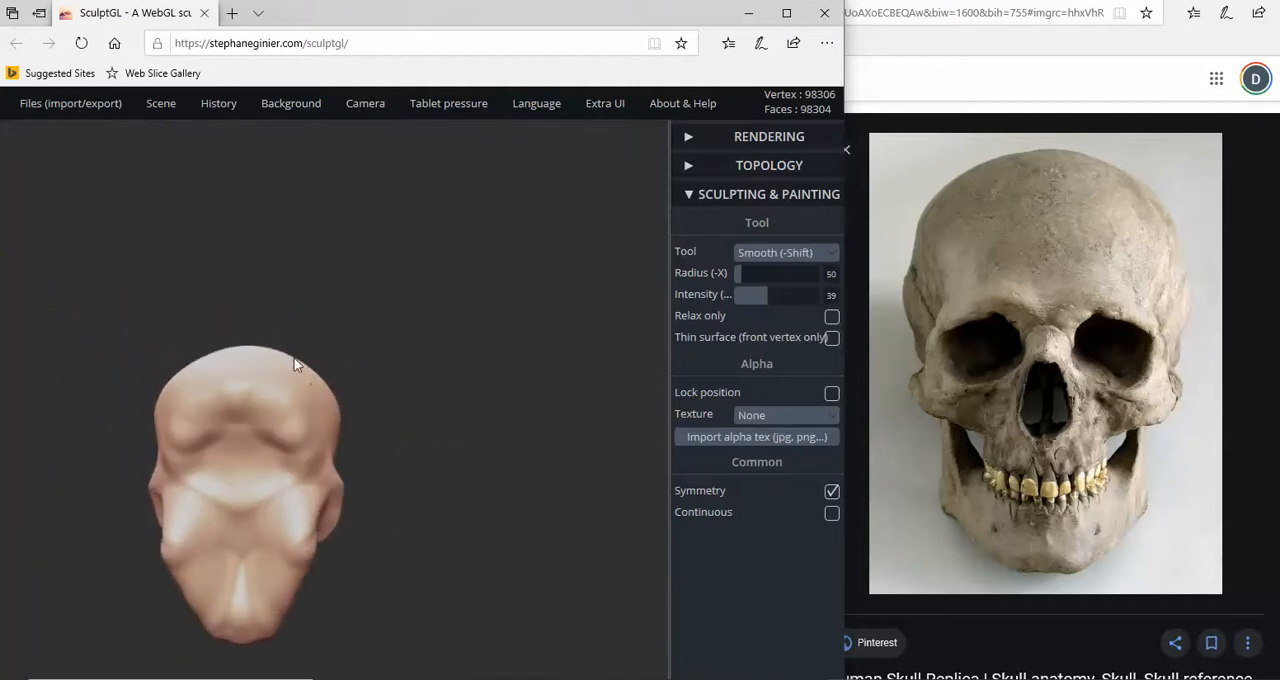
left_click(826, 252)
left_click(755, 206)
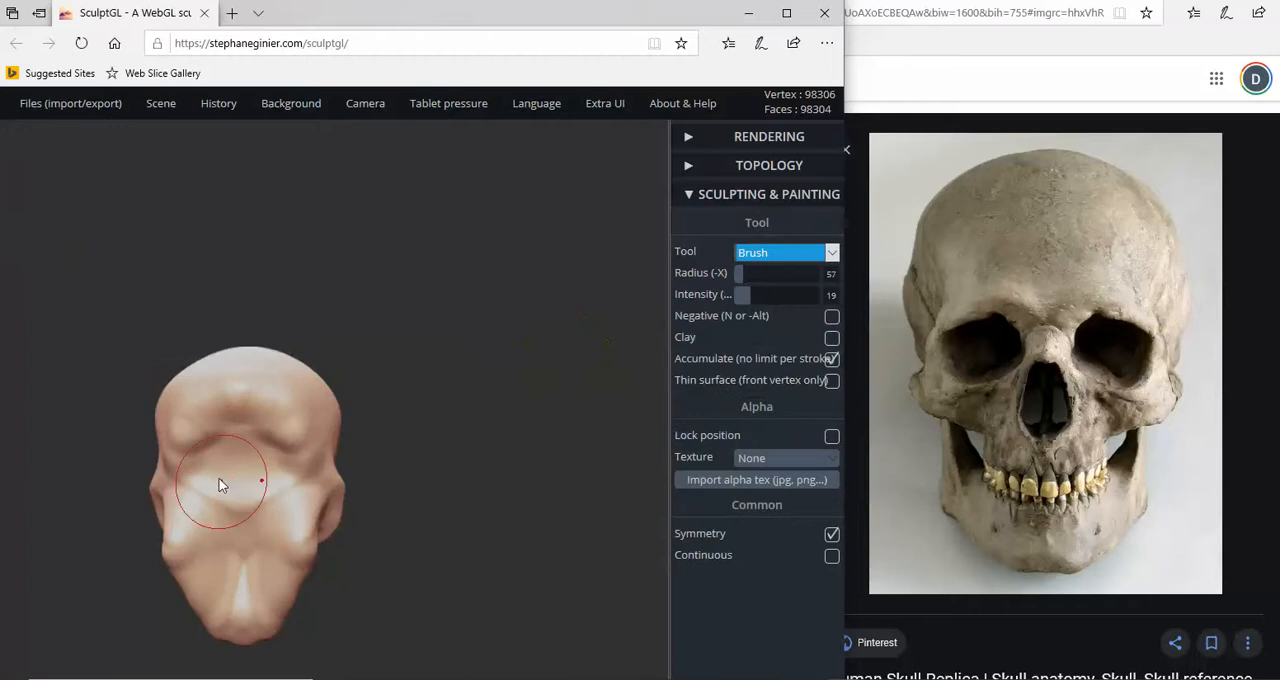
mouse_move(207, 456)
left_mouse_down()
mouse_move(192, 436)
mouse_move(283, 439)
left_mouse_up()
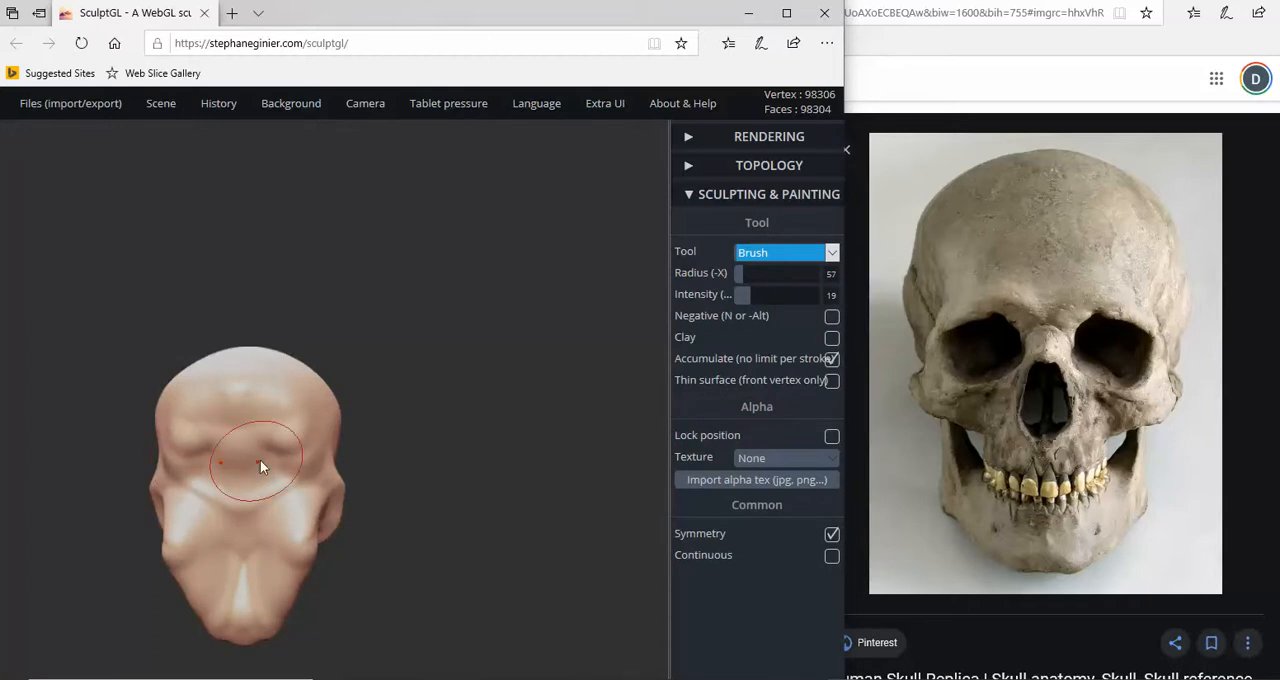
- Smooth the bumps on the back of the skull with the Smooth tool at radius 50 and intensity 64
left_click(831, 252)
left_click(781, 313)
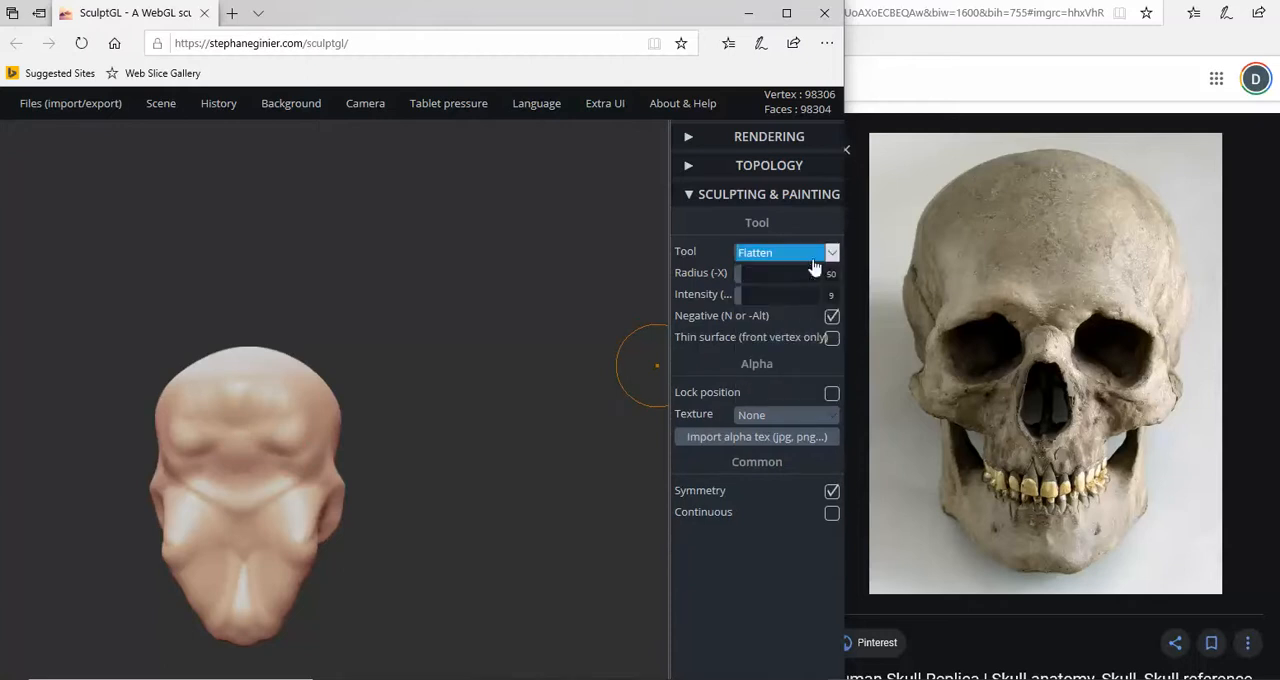
left_click(831, 254)
left_click(776, 237)
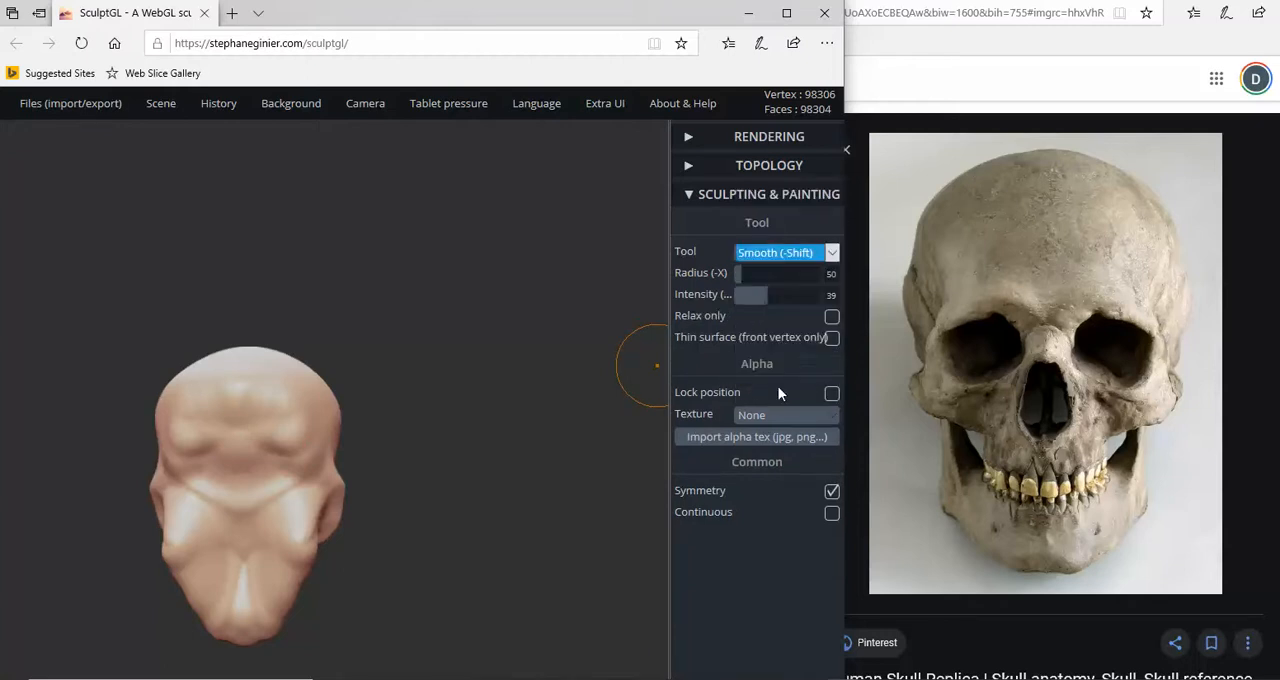
left_click_drag(771, 301, 789, 301)
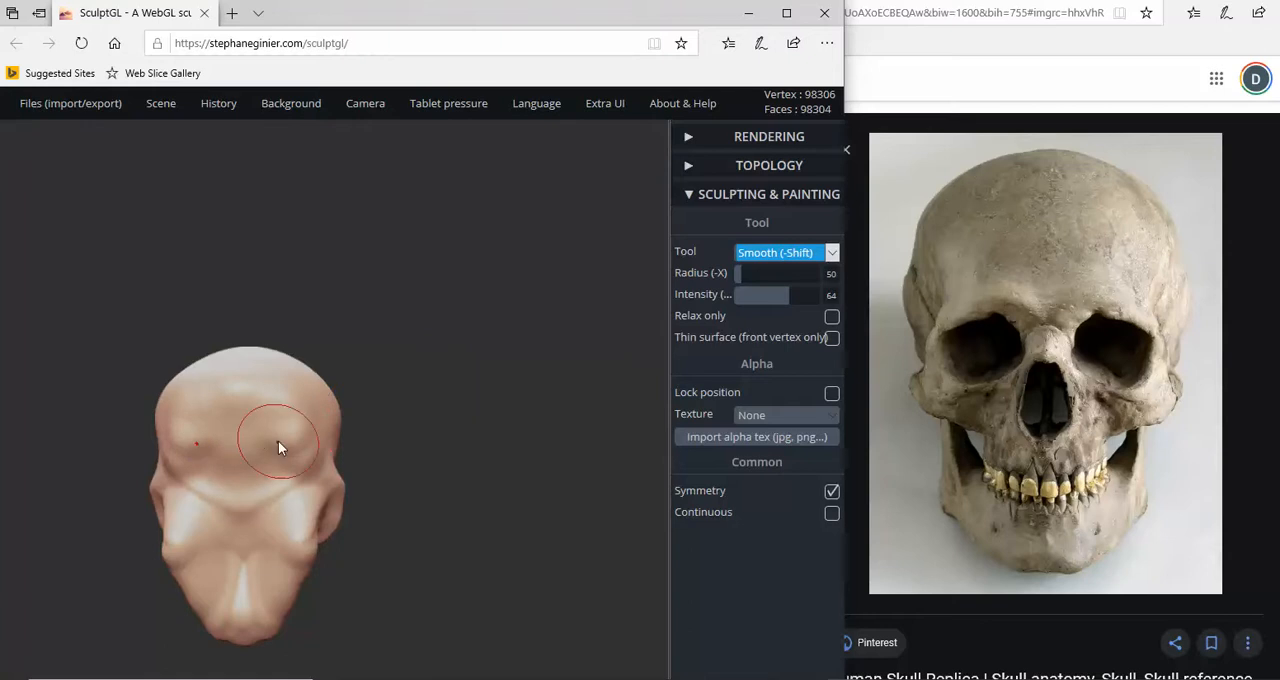
scroll(278, 447, "up", 2)
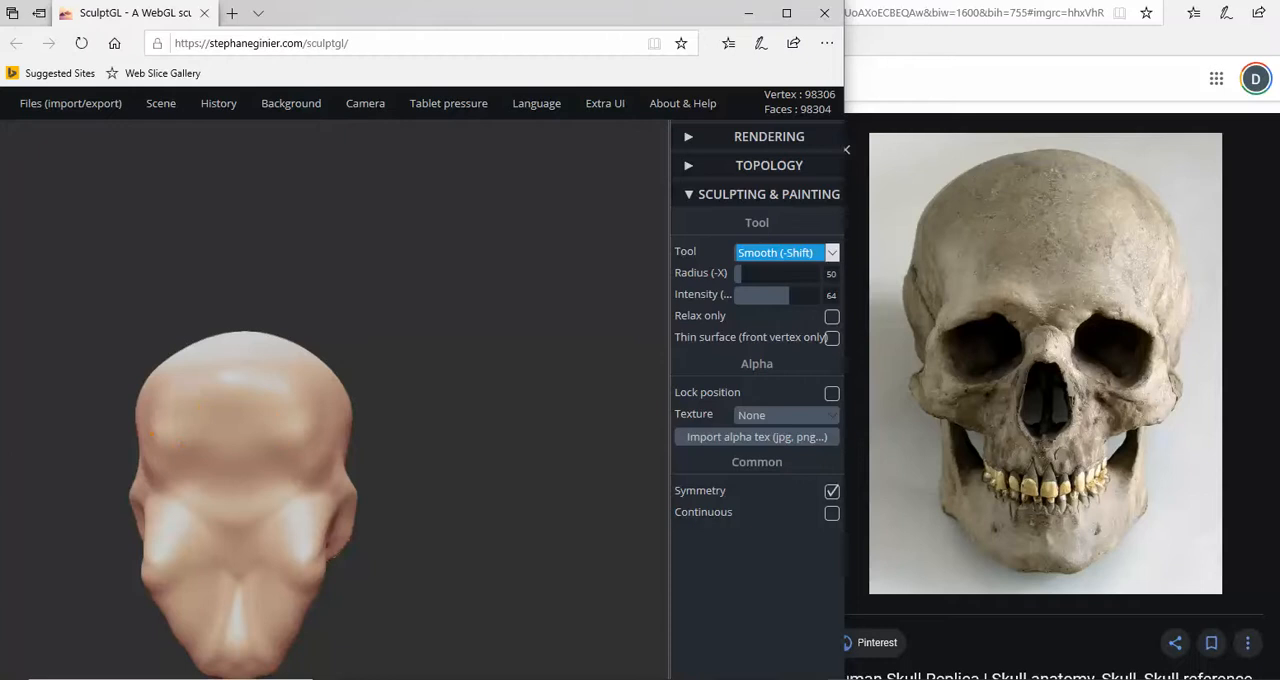
scroll(426, 435, "down", 3)
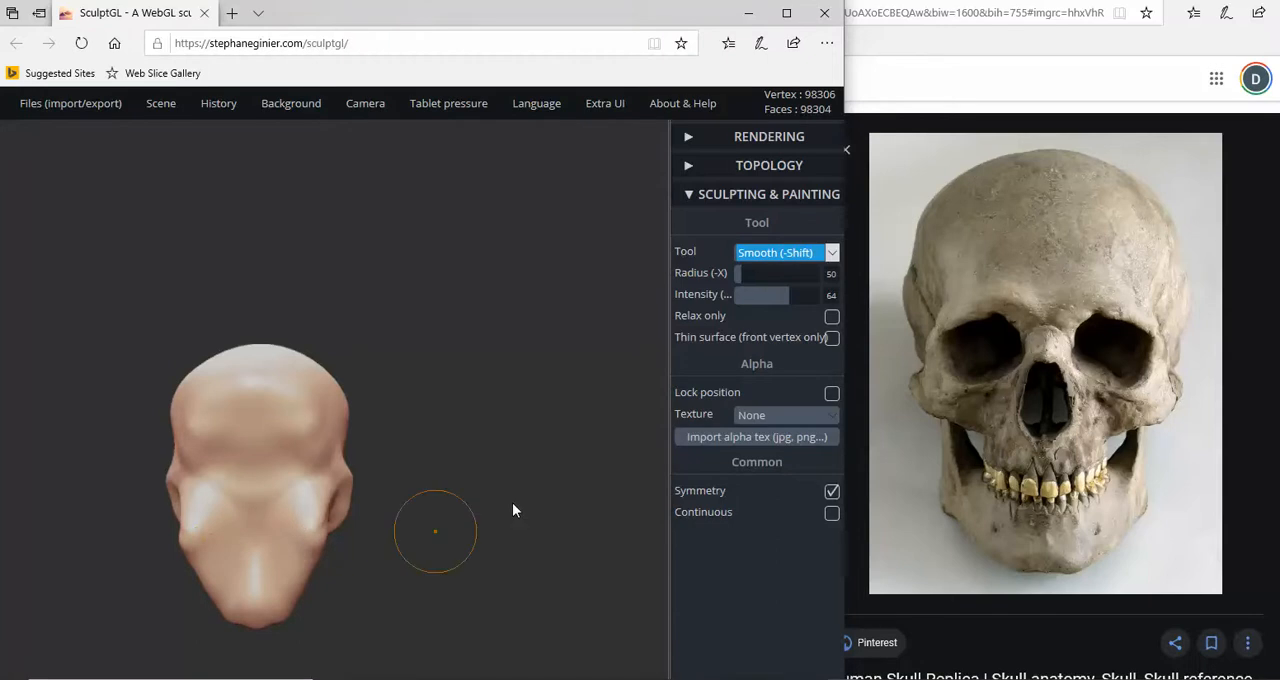
- Examine the skull's profile, temples and jaw from both sides and from the front
left_click_drag(514, 509, 289, 523)
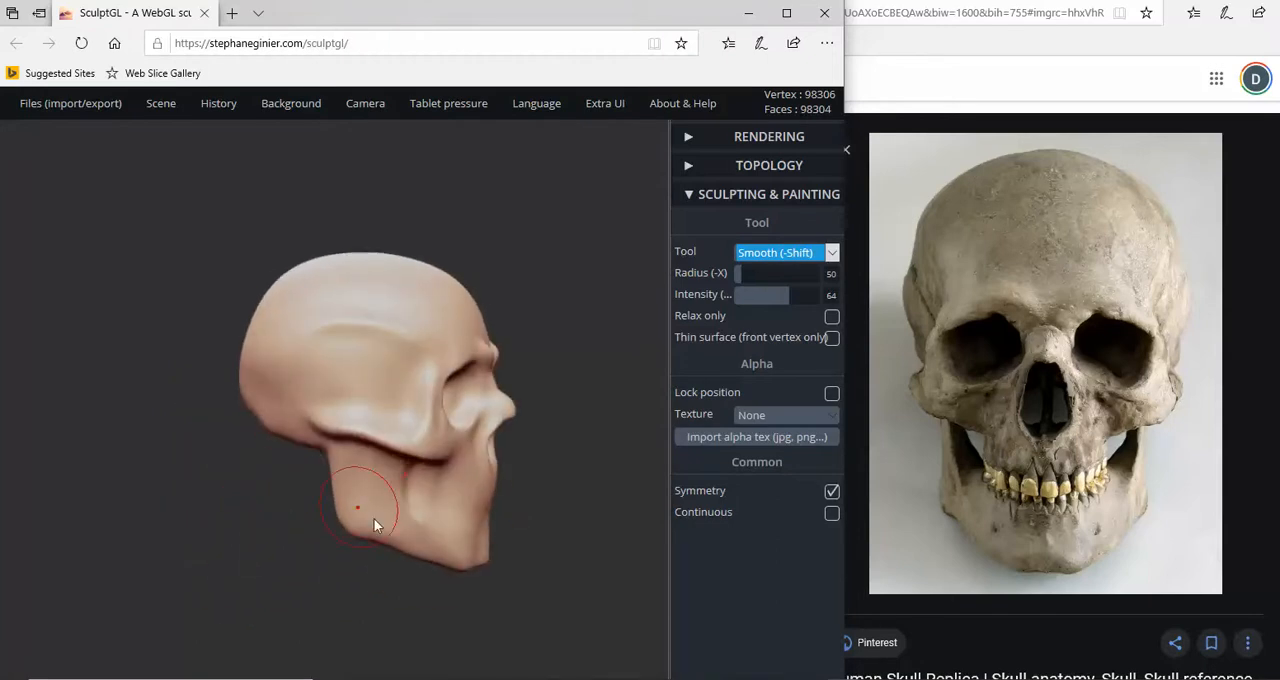
left_click_drag(374, 519, 475, 543)
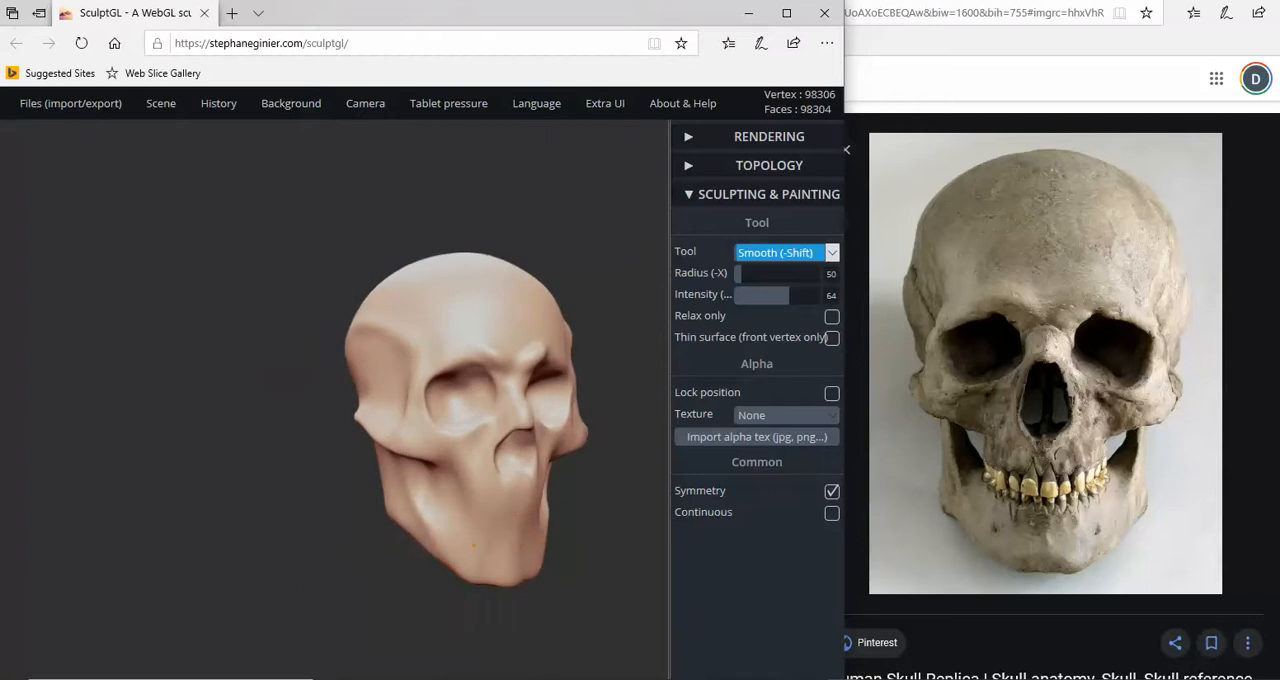
left_click_drag(370, 516, 538, 470)
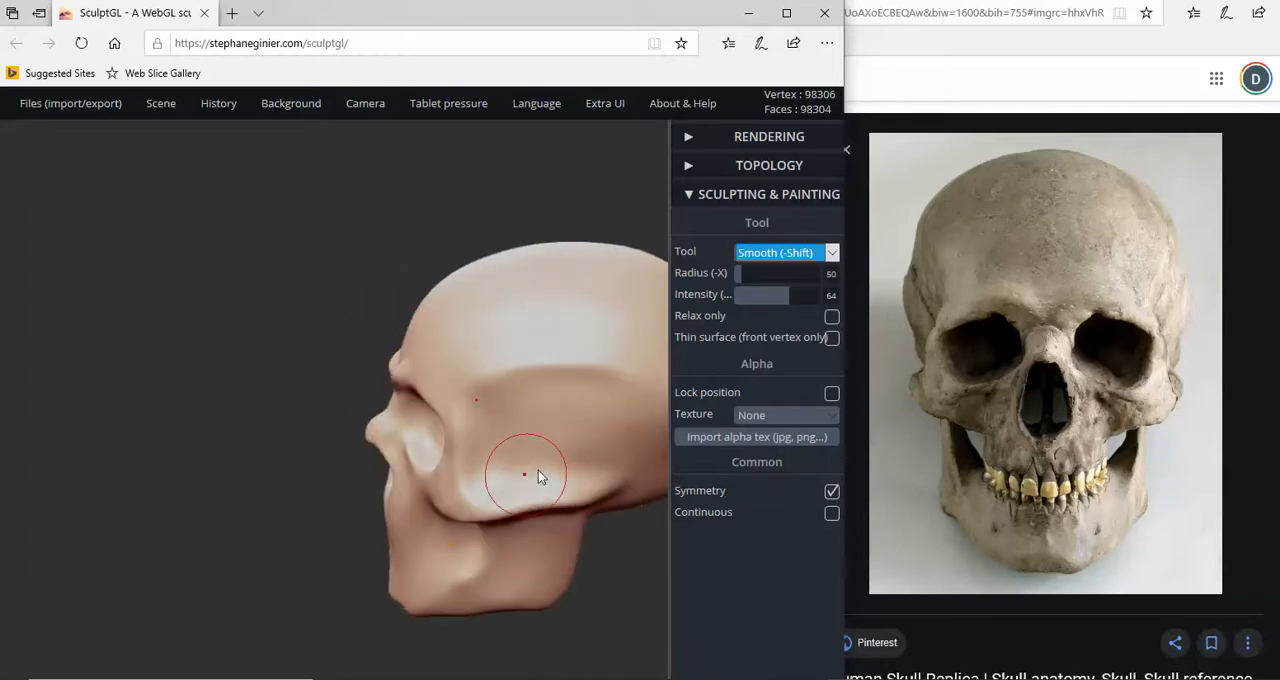
scroll(503, 404, "down", 3)
left_click_drag(498, 364, 520, 346)
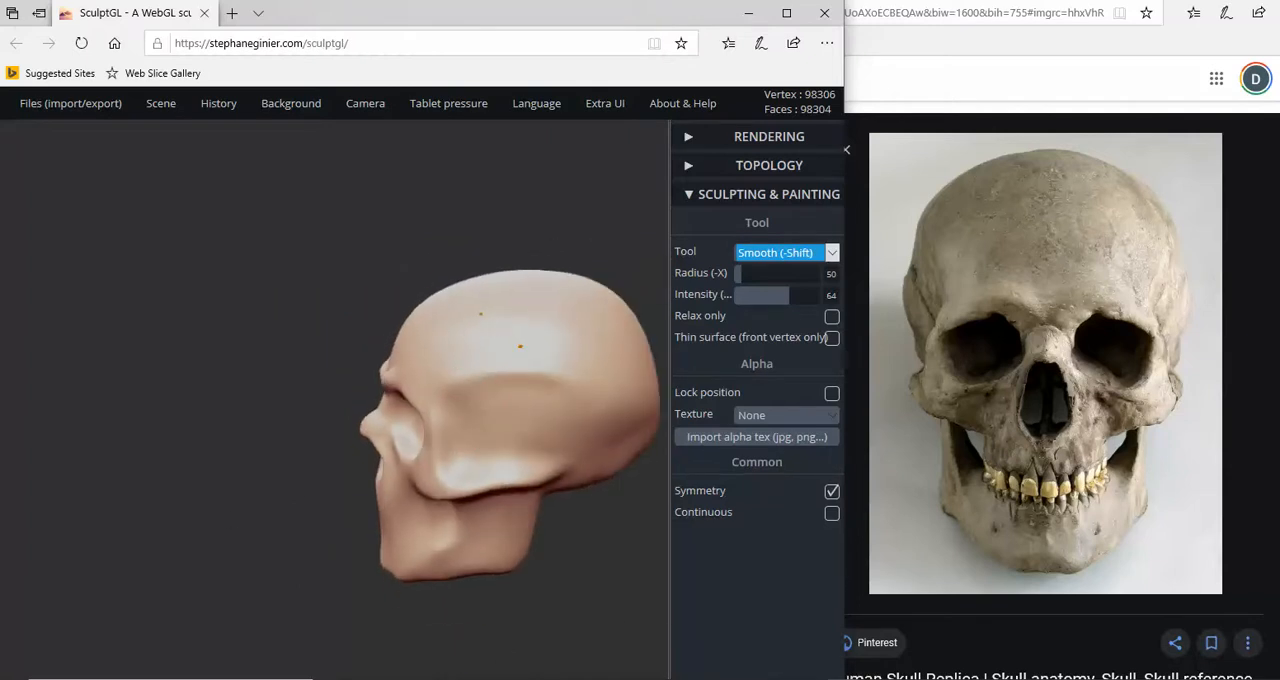
mouse_move(625, 396)
left_mouse_down()
mouse_move(642, 349)
mouse_move(490, 399)
mouse_move(400, 395)
mouse_move(312, 446)
left_mouse_up()
mouse_move(268, 618)
left_mouse_down()
mouse_move(440, 578)
mouse_move(314, 591)
mouse_move(443, 537)
mouse_move(183, 515)
left_mouse_up()
scroll(280, 462, "up", 3)
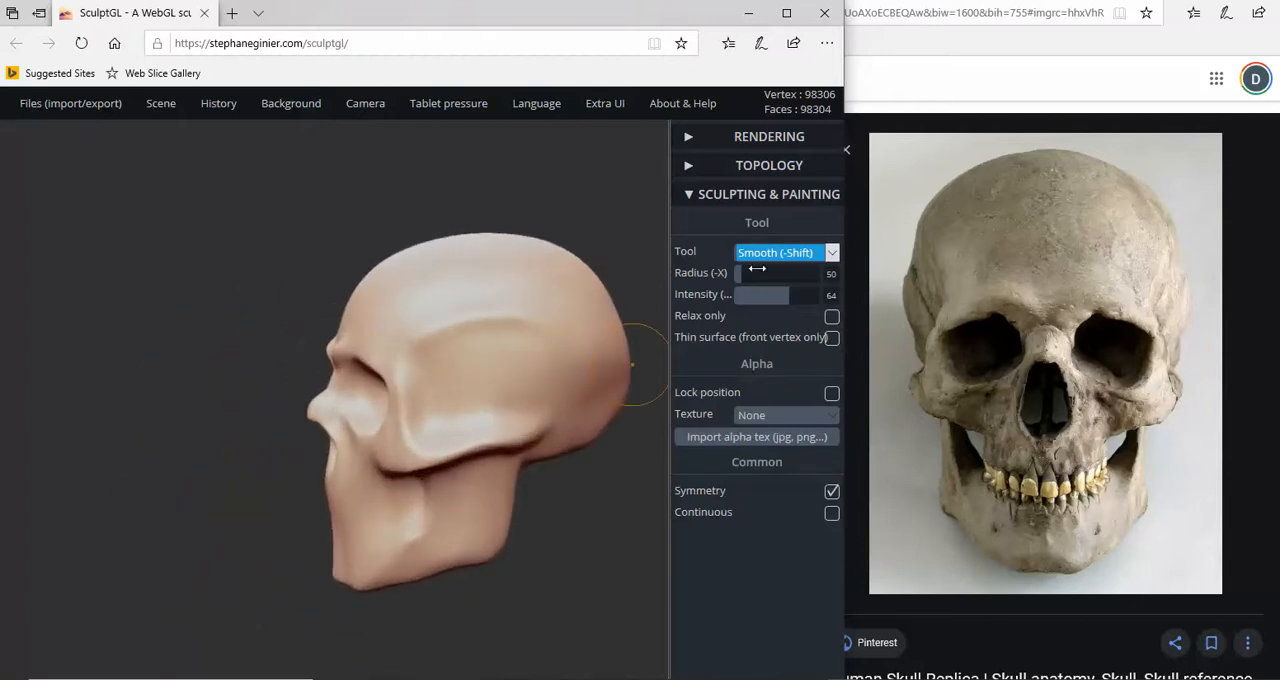
- Rework the lower edge of the cheekbone arch with the Flatten tool in negative mode at radius 50 and intensity 9
left_click(831, 257)
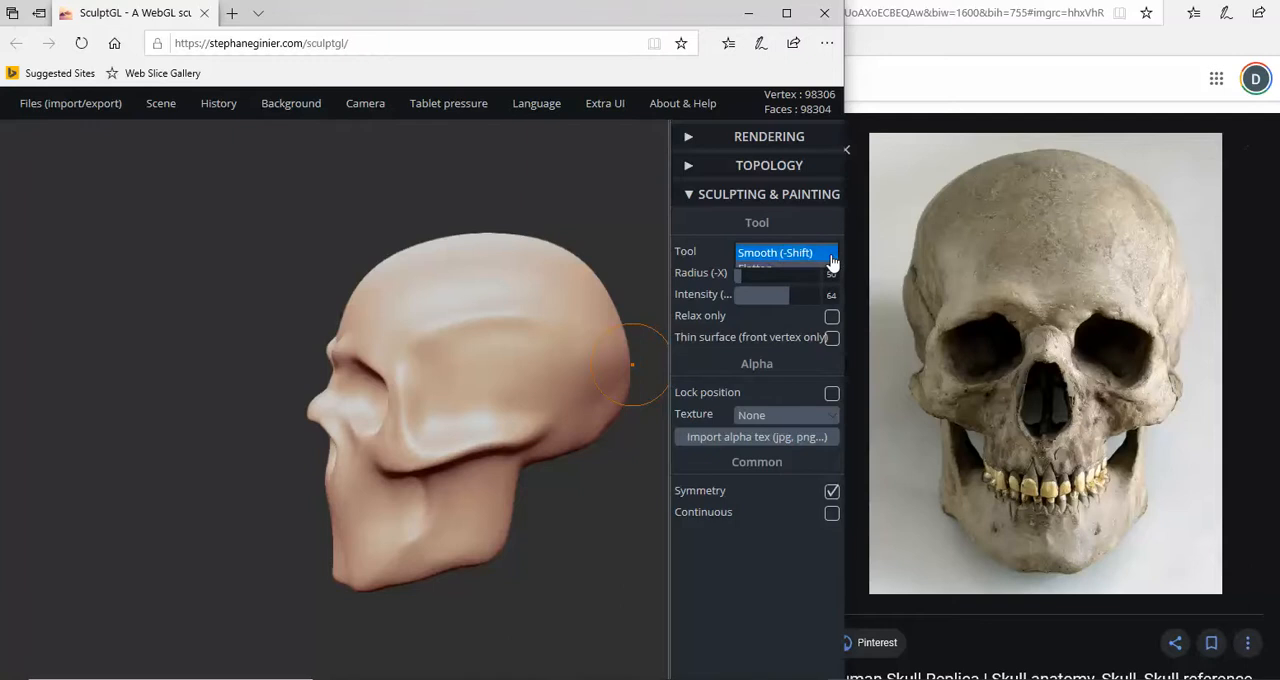
left_click(774, 275)
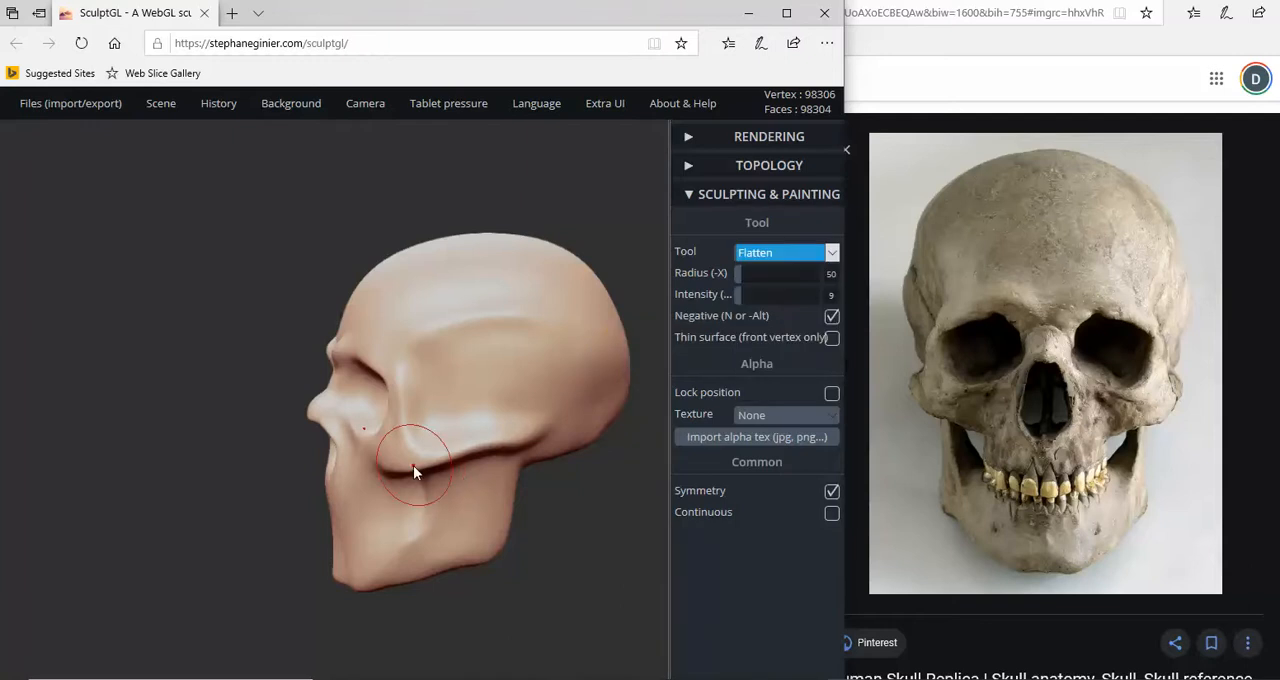
left_click_drag(413, 465, 505, 451)
key("ctrl+z")
scroll(601, 410, "up", 2)
scroll(600, 410, "up", 2)
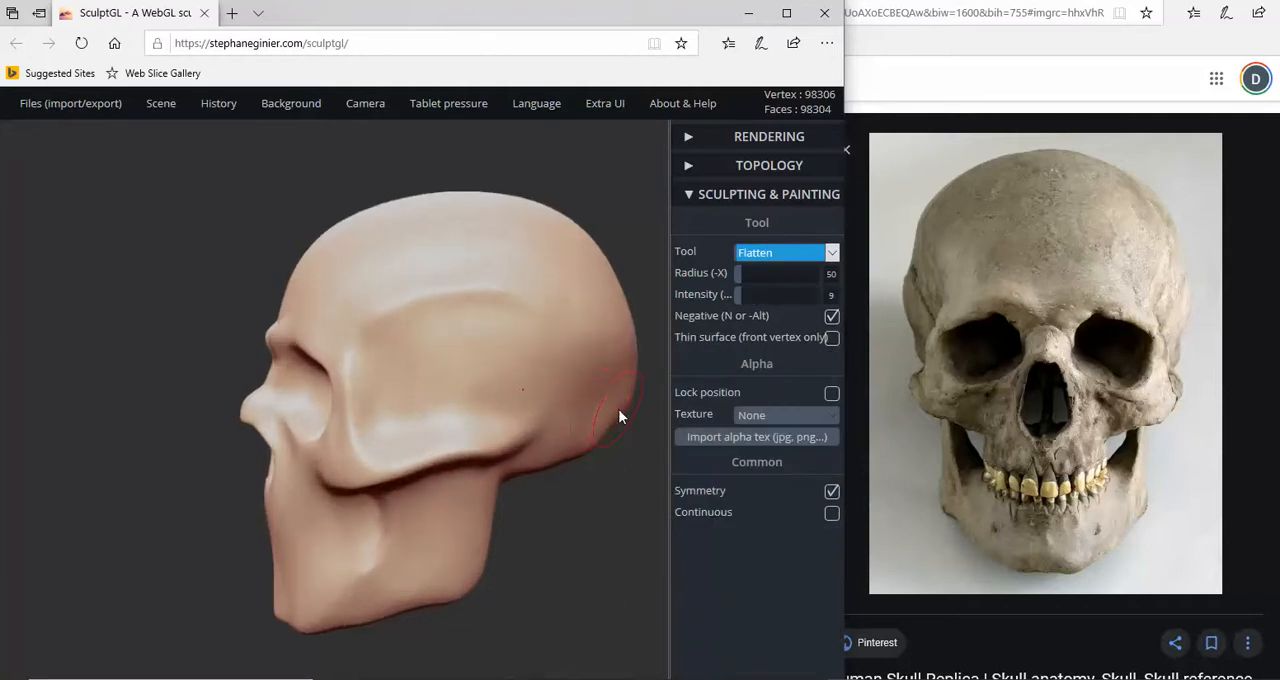
left_click_drag(314, 482, 478, 456)
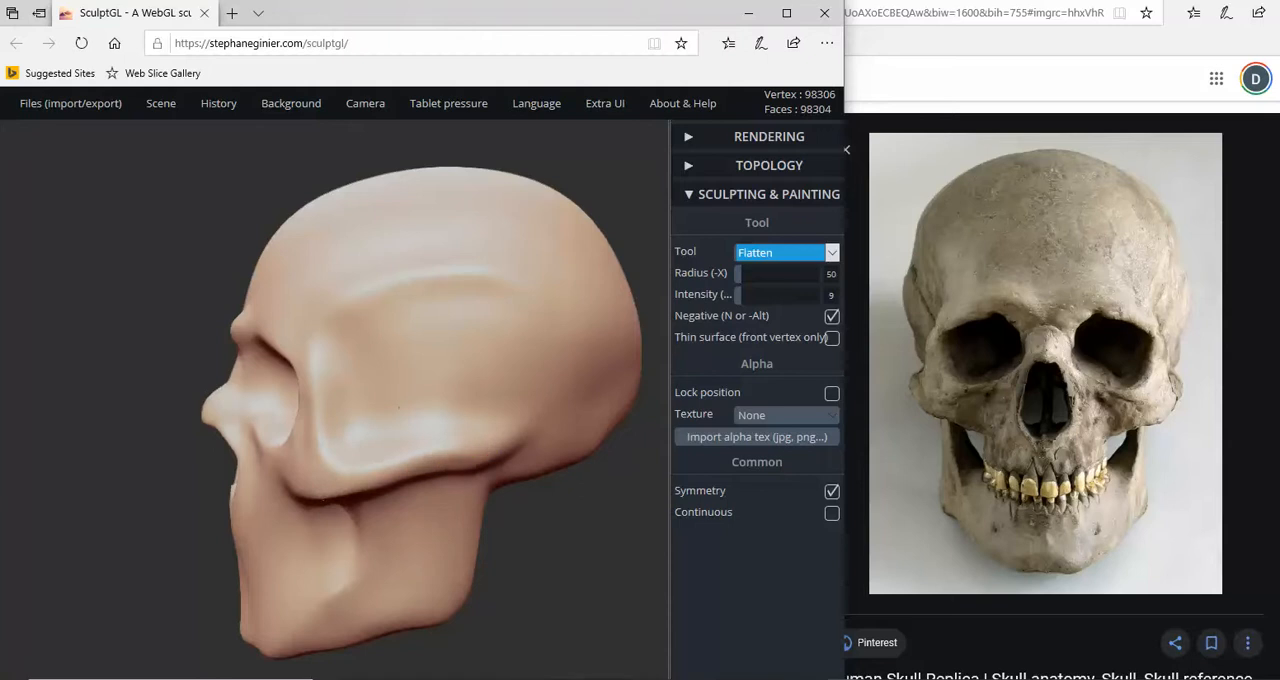
mouse_move(165, 563)
left_mouse_down()
mouse_move(423, 551)
mouse_move(223, 548)
mouse_move(337, 557)
left_mouse_up()
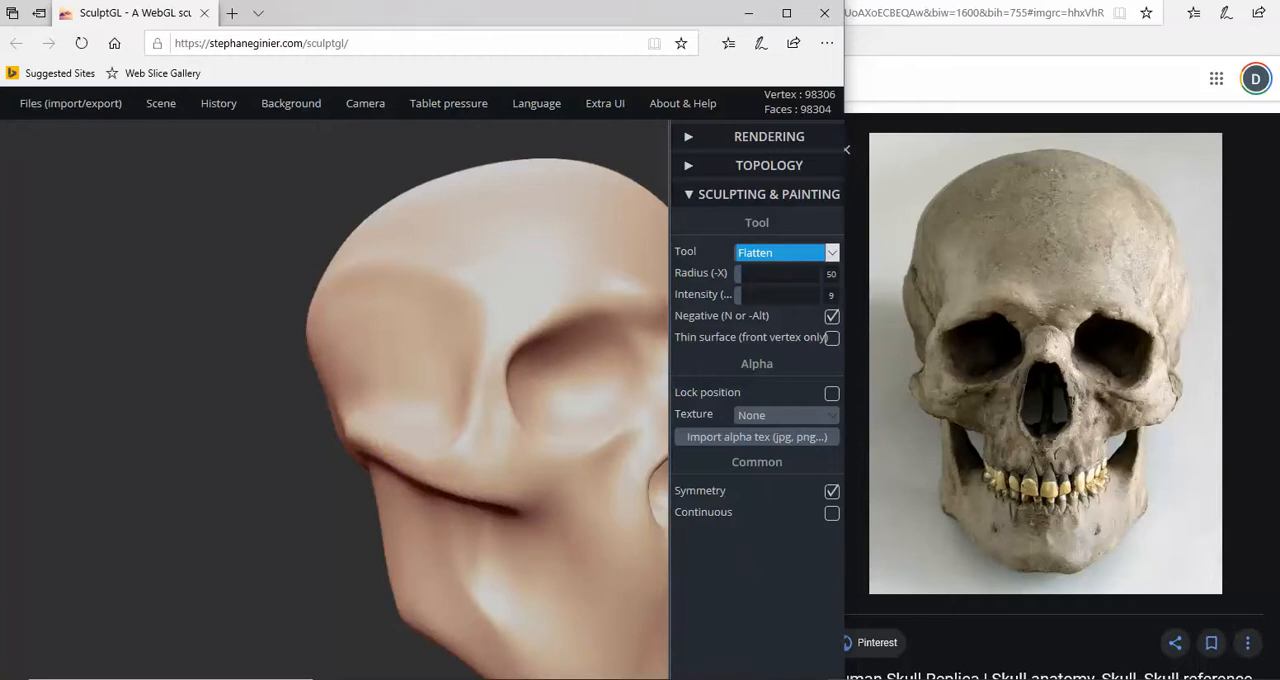
left_click_drag(314, 468, 193, 494)
scroll(350, 480, "down", 5)
scroll(193, 494, "up", 3)
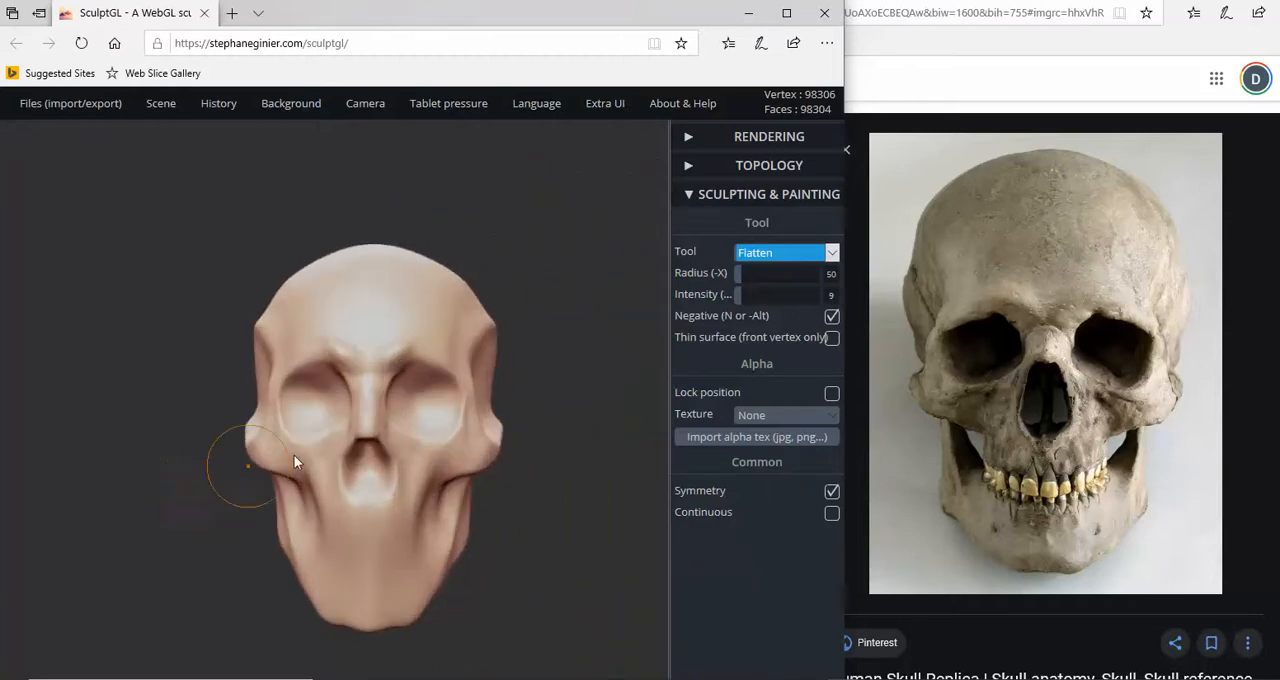
mouse_move(548, 436)
left_mouse_down()
mouse_move(557, 465)
mouse_move(567, 447)
left_mouse_up()
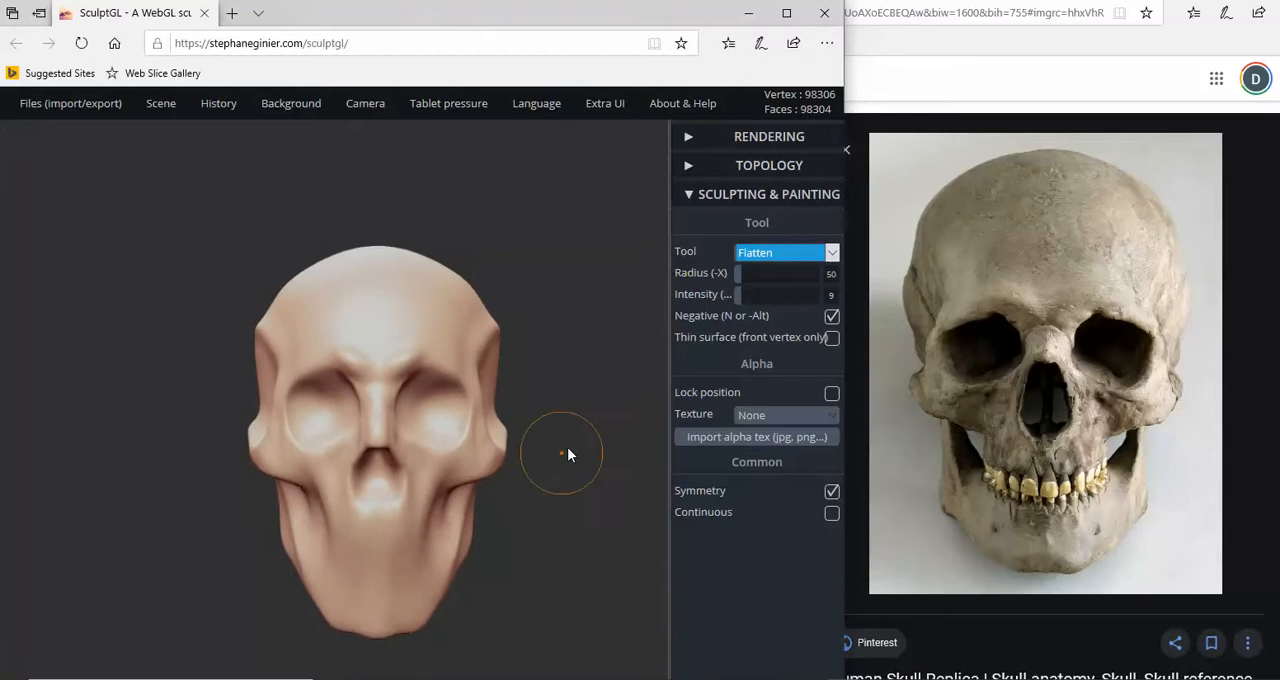
left_click(833, 255)
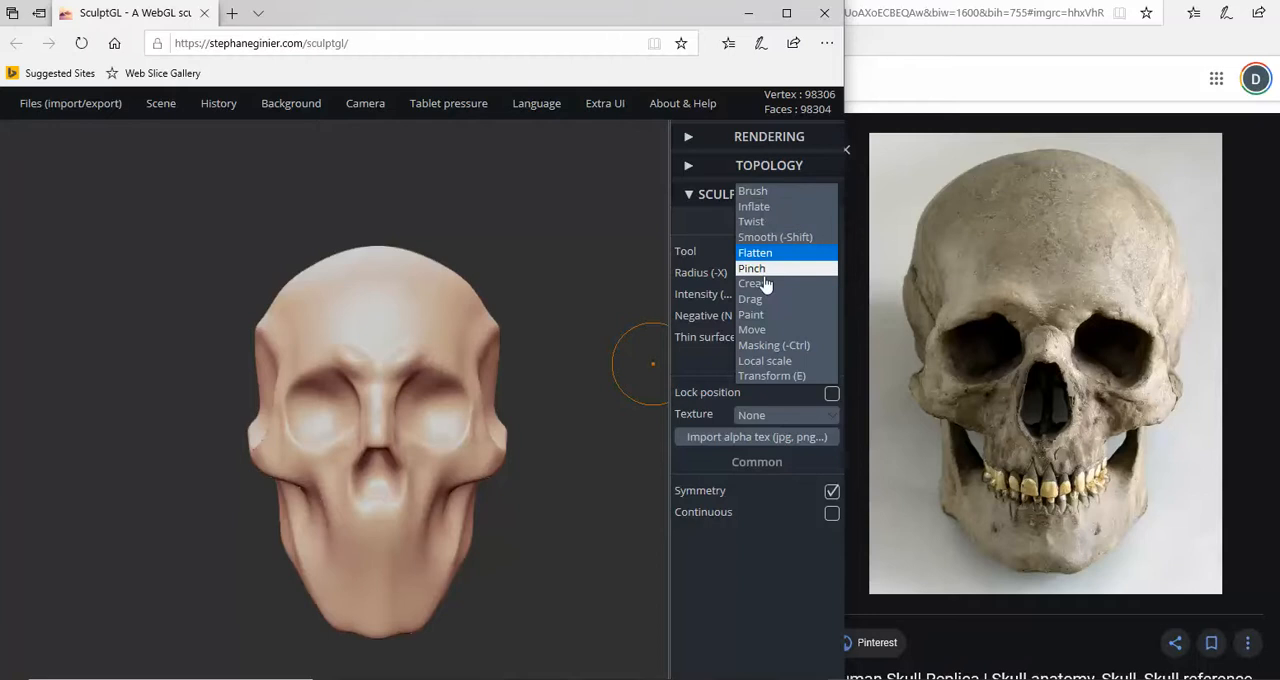
left_click(755, 191)
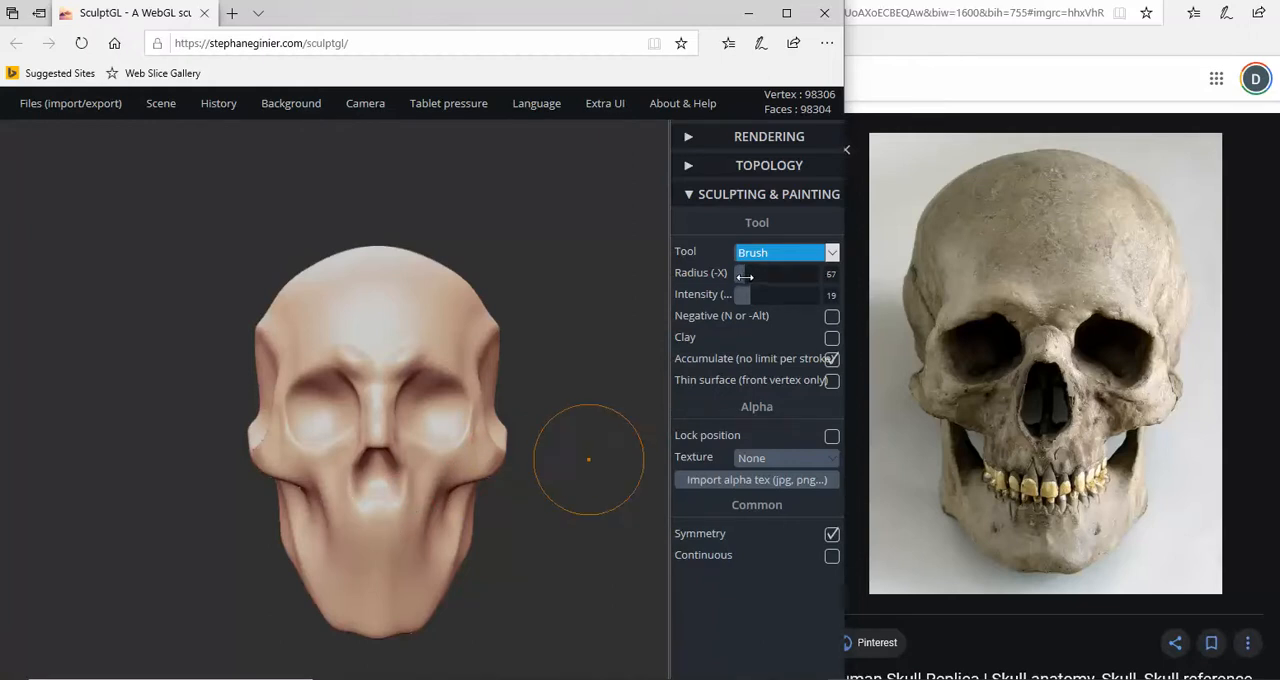
left_click_drag(745, 277, 741, 277)
scroll(516, 395, "up", 3)
scroll(540, 402, "down", 3)
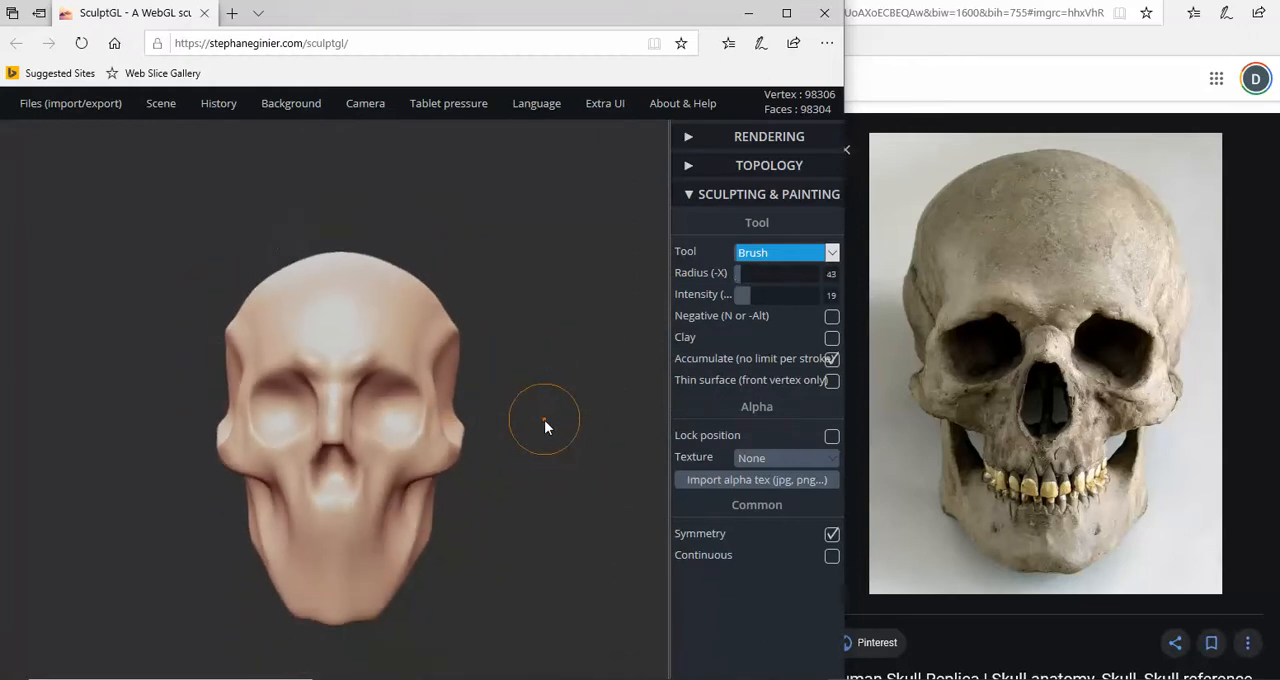
mouse_move(544, 420)
left_mouse_down()
mouse_move(572, 374)
mouse_move(551, 414)
mouse_move(529, 419)
mouse_move(548, 428)
mouse_move(644, 378)
left_mouse_up()
scroll(572, 373, "up", 3)
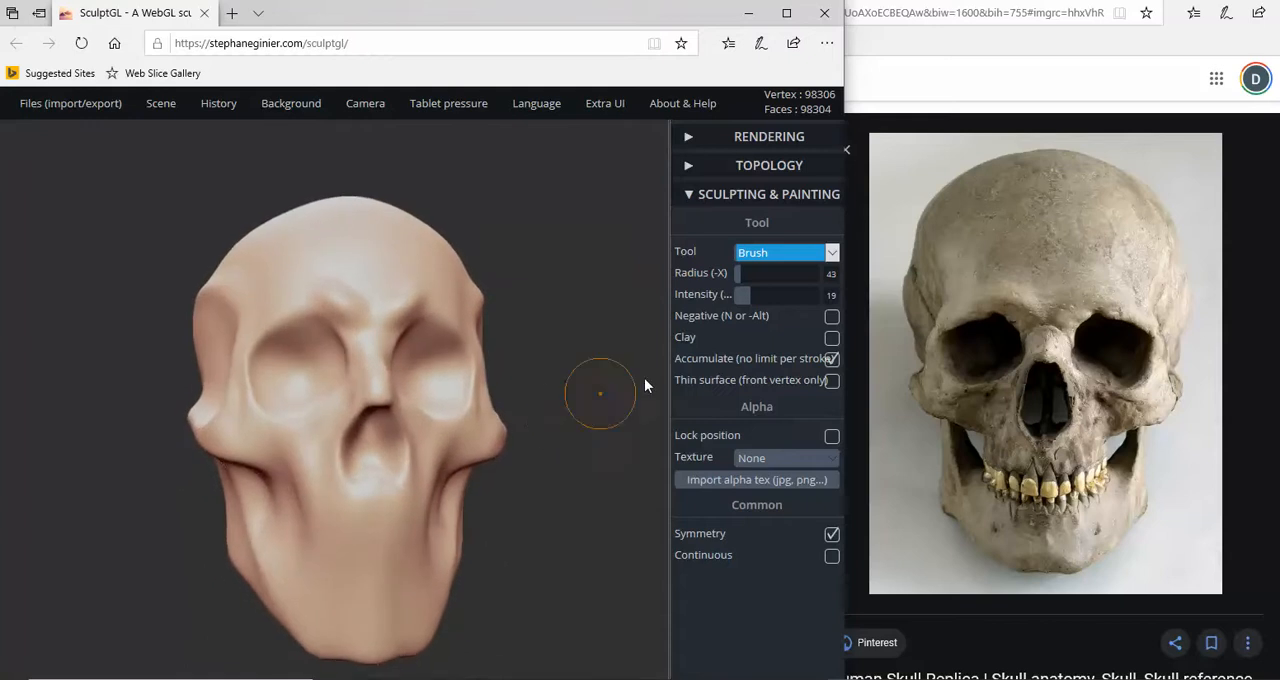
left_click(832, 253)
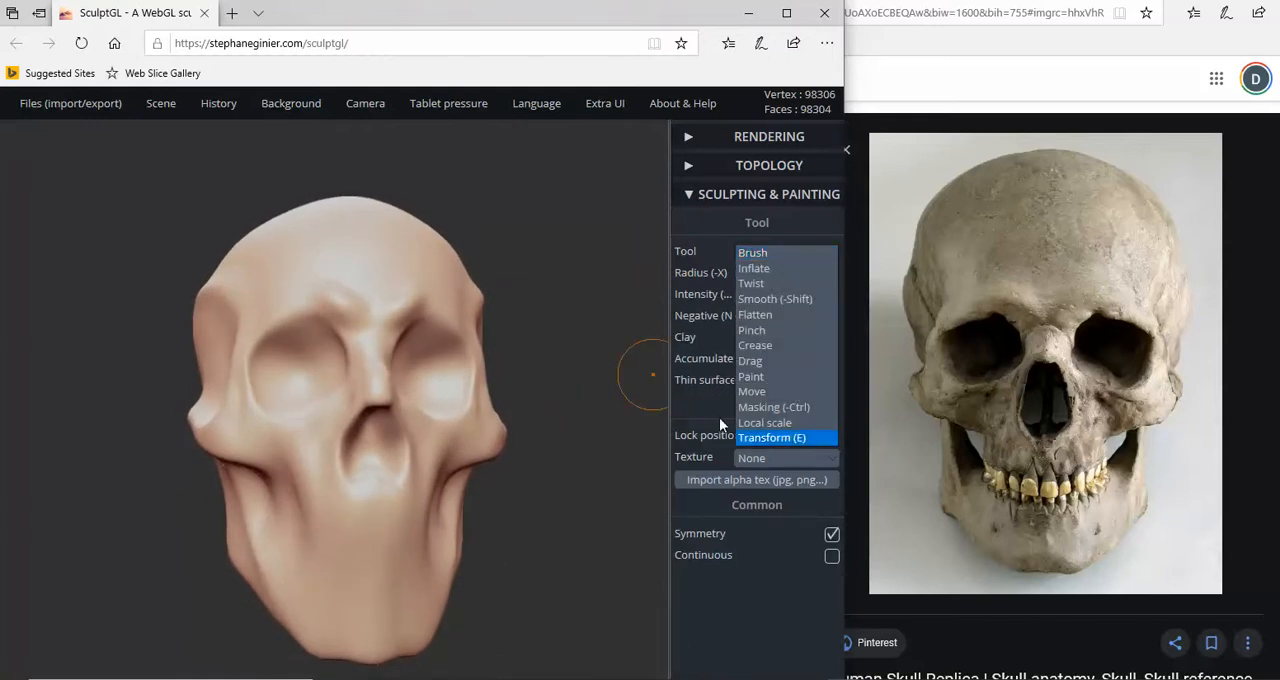
left_click(771, 438)
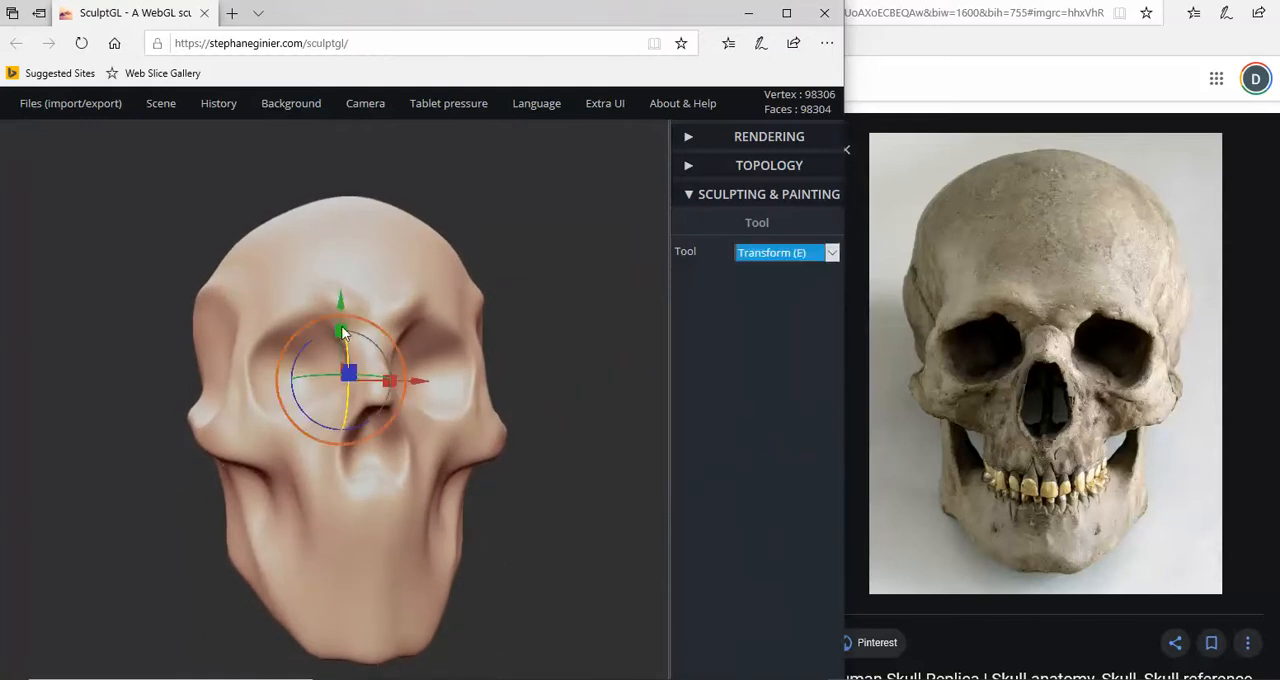
mouse_move(340, 300)
left_mouse_down()
mouse_move(340, 266)
mouse_move(376, 282)
mouse_move(477, 394)
mouse_move(525, 396)
mouse_move(543, 359)
mouse_move(536, 373)
mouse_move(571, 347)
left_mouse_up()
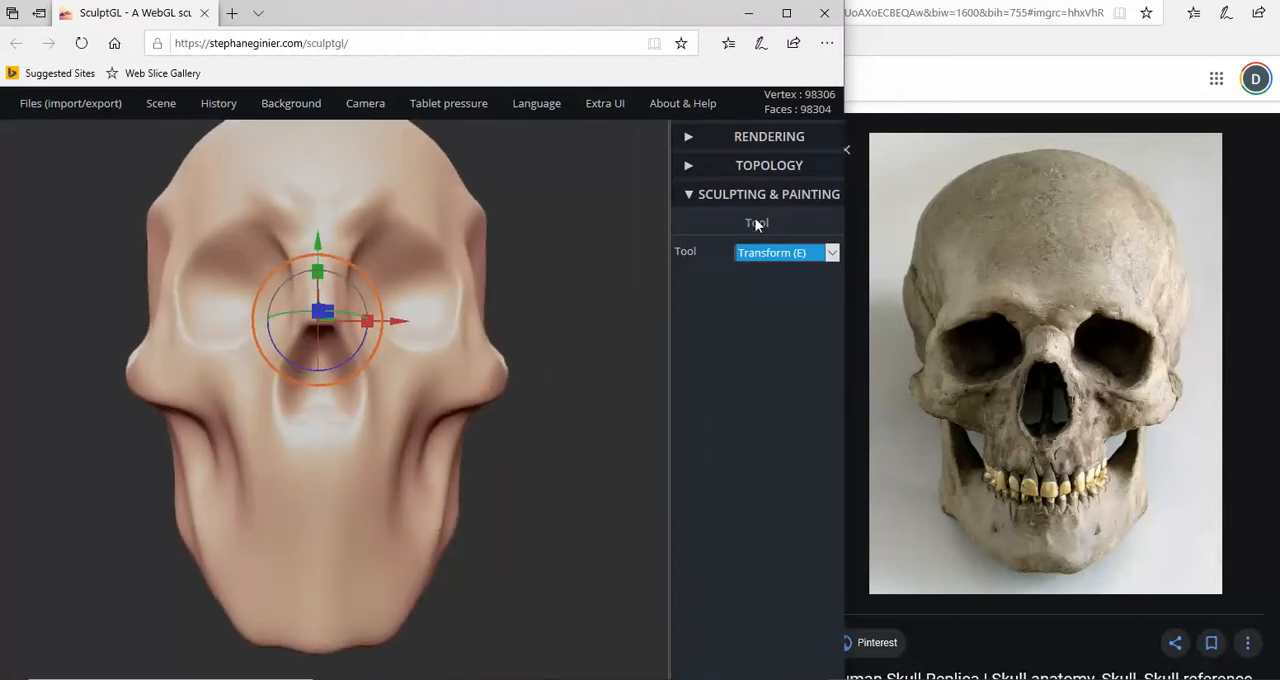
left_click(792, 254)
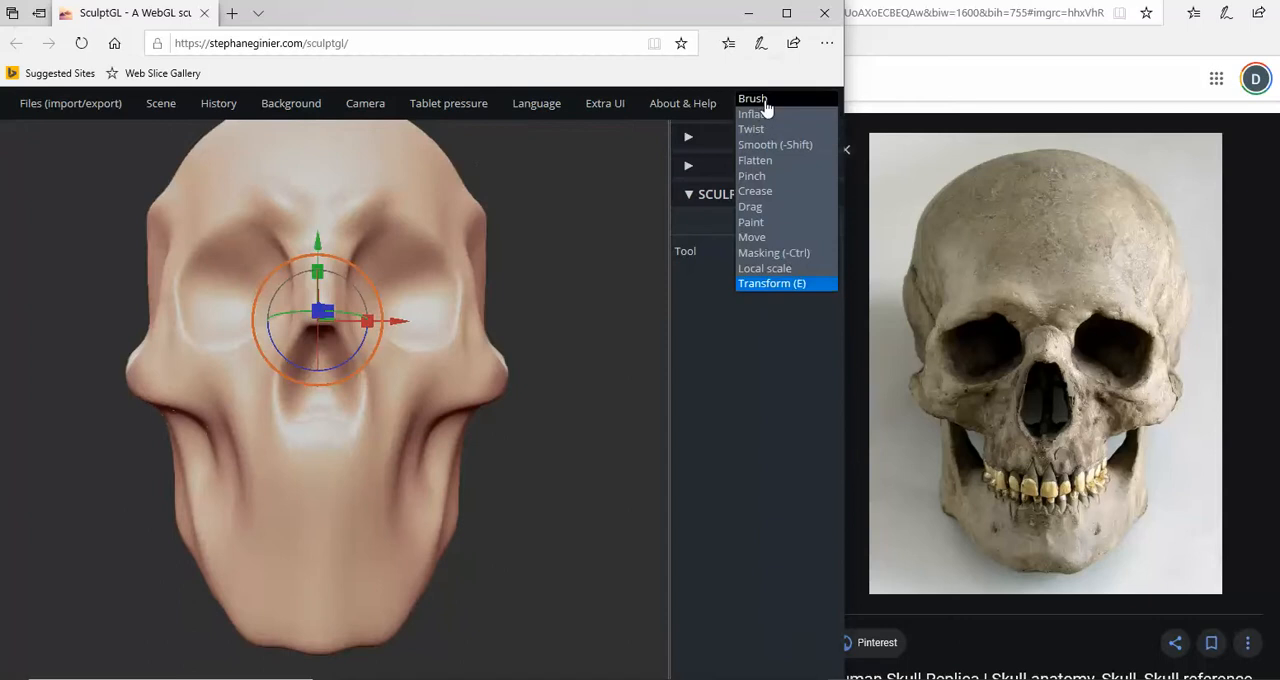
- Build up the upper jaw between the nose opening and the mouth line with the Brush tool at radius 34 and intensity 19
left_click(764, 97)
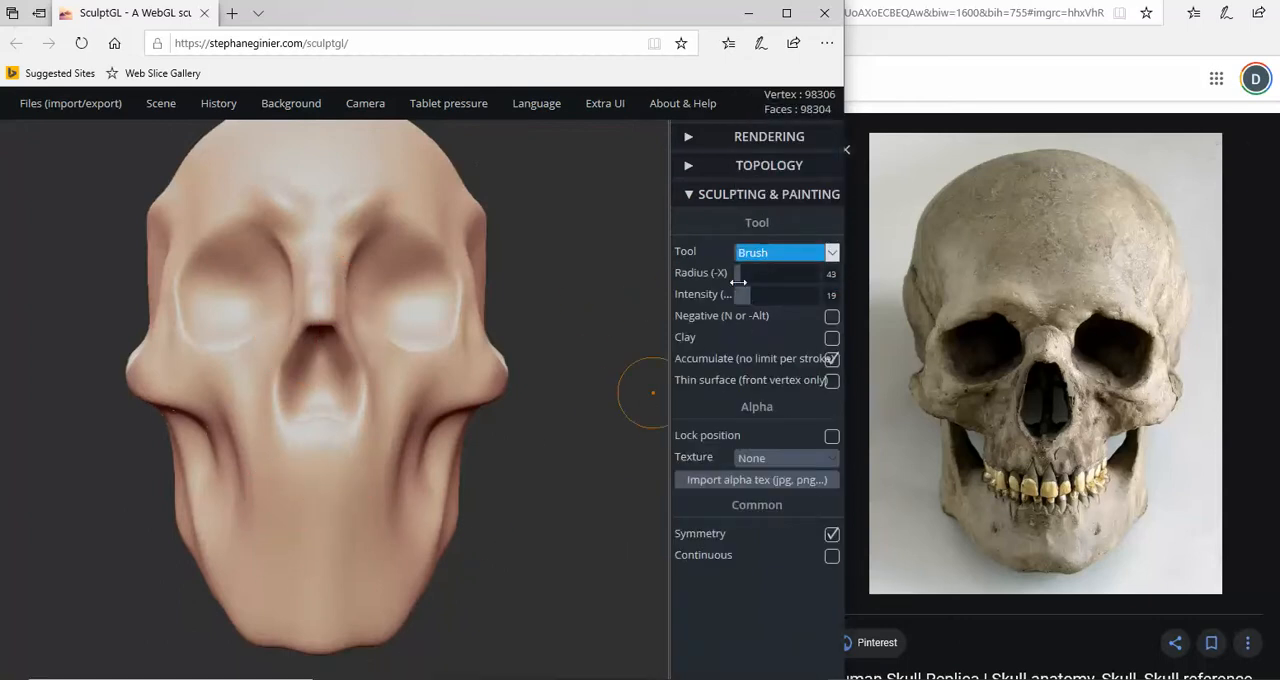
left_click_drag(742, 274, 738, 274)
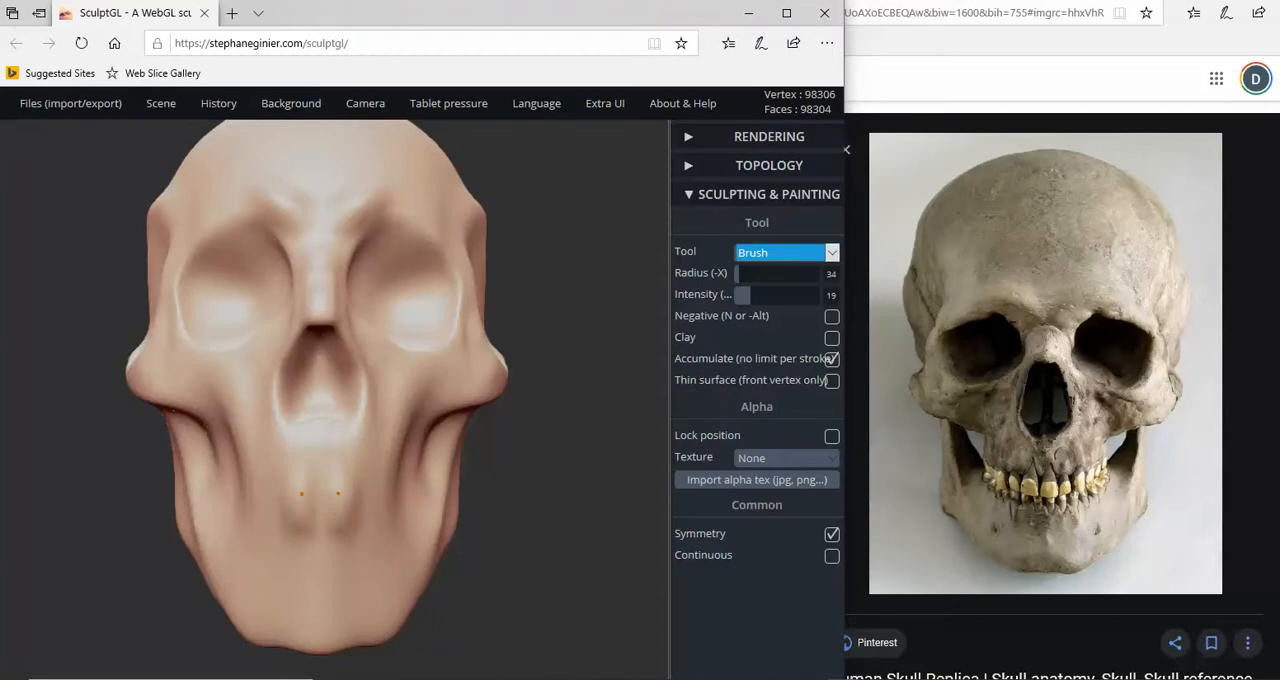
right_click_drag(338, 493, 319, 521)
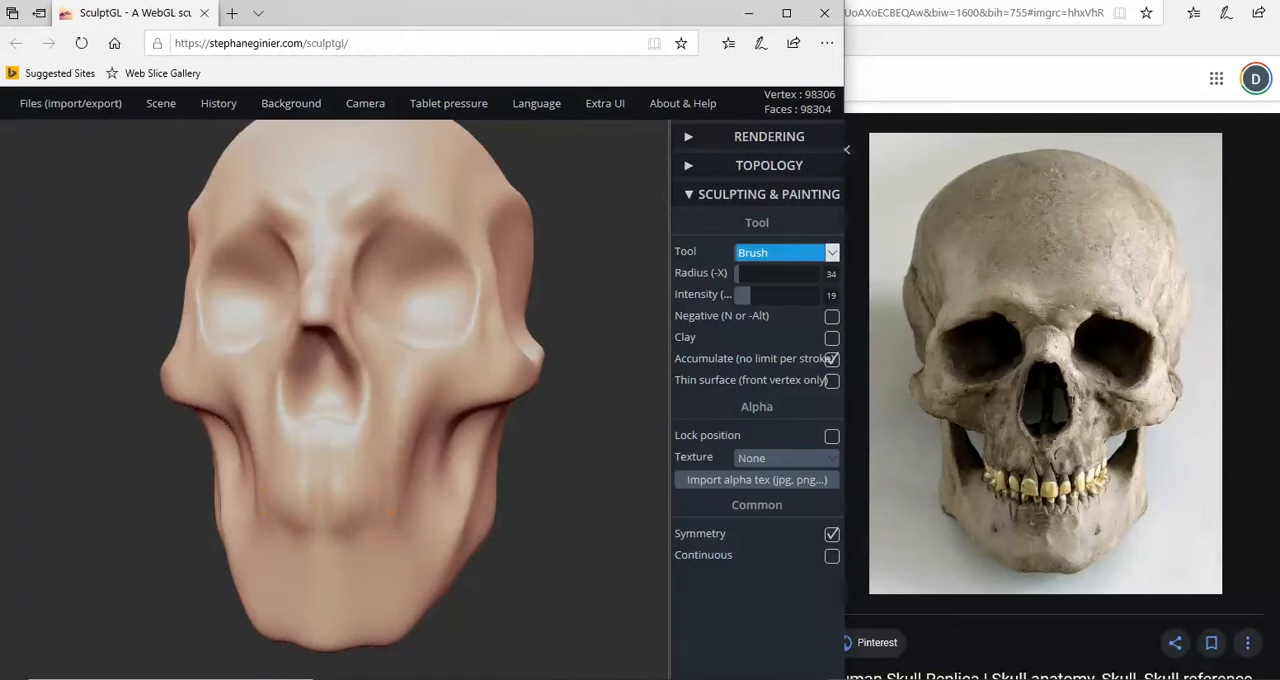
right_click_drag(390, 503, 388, 504)
right_click_drag(412, 425, 441, 445)
right_click_drag(409, 511, 291, 517)
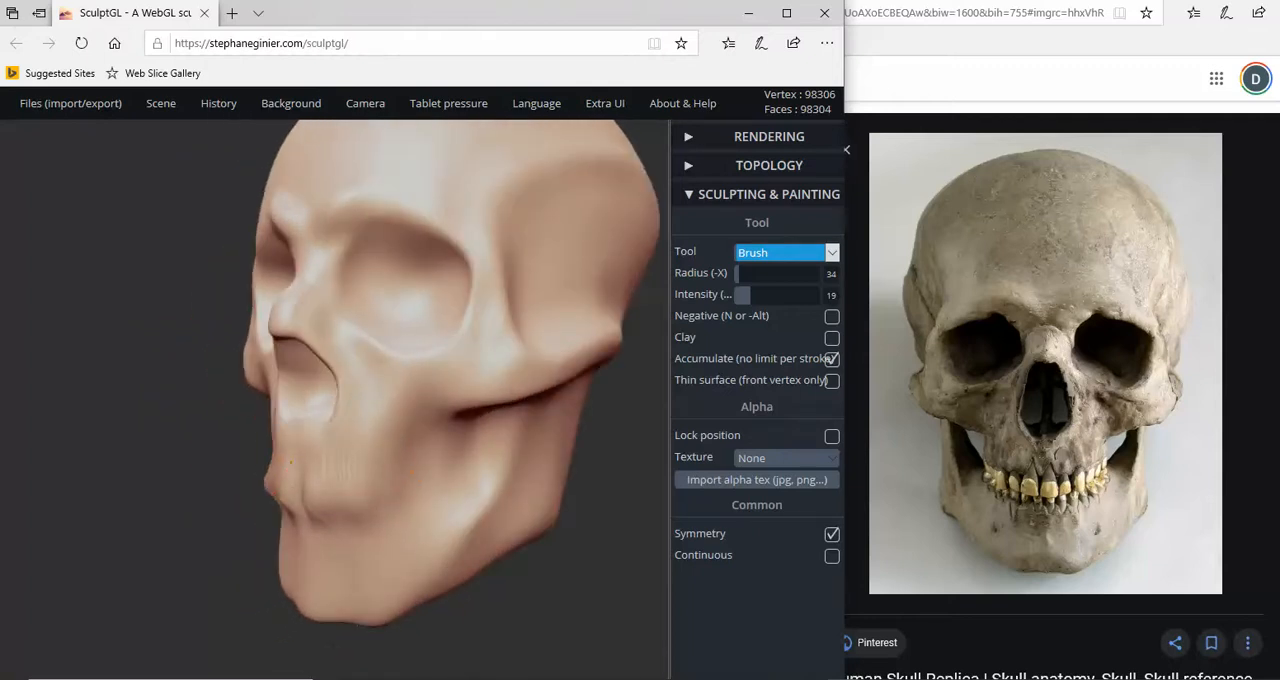
right_click_drag(422, 496, 511, 477)
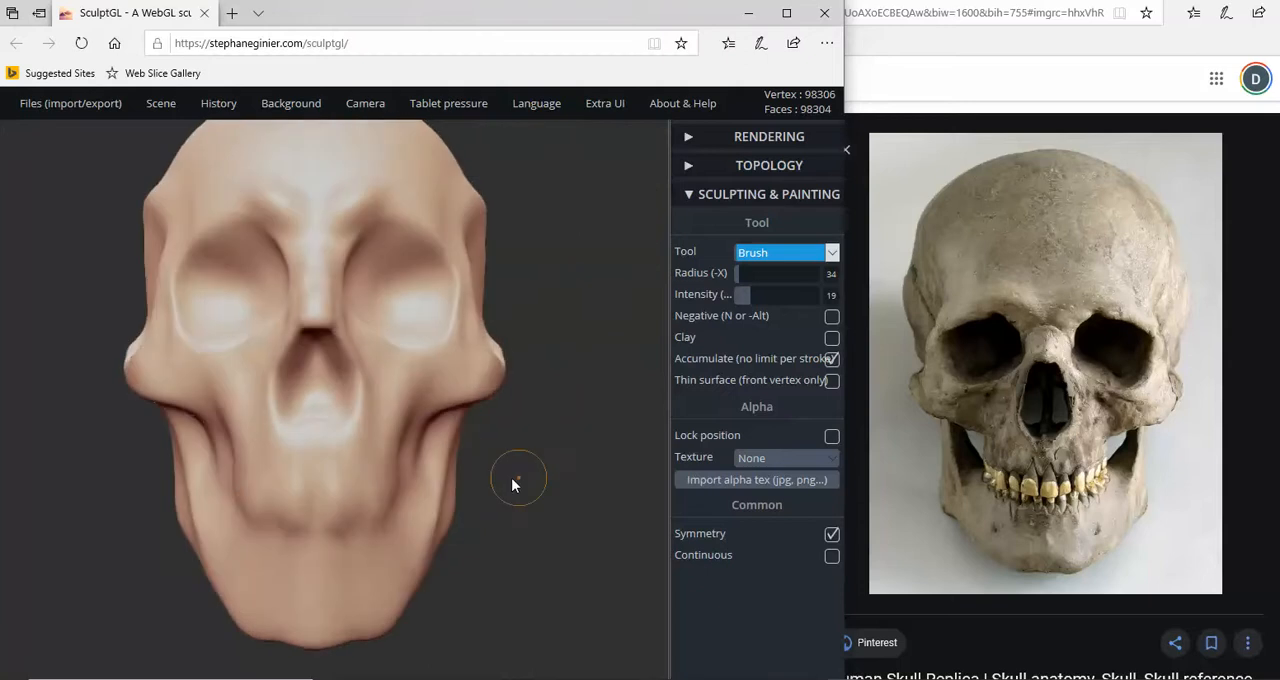
scroll(264, 589, "up", 3)
scroll(264, 589, "up", 2)
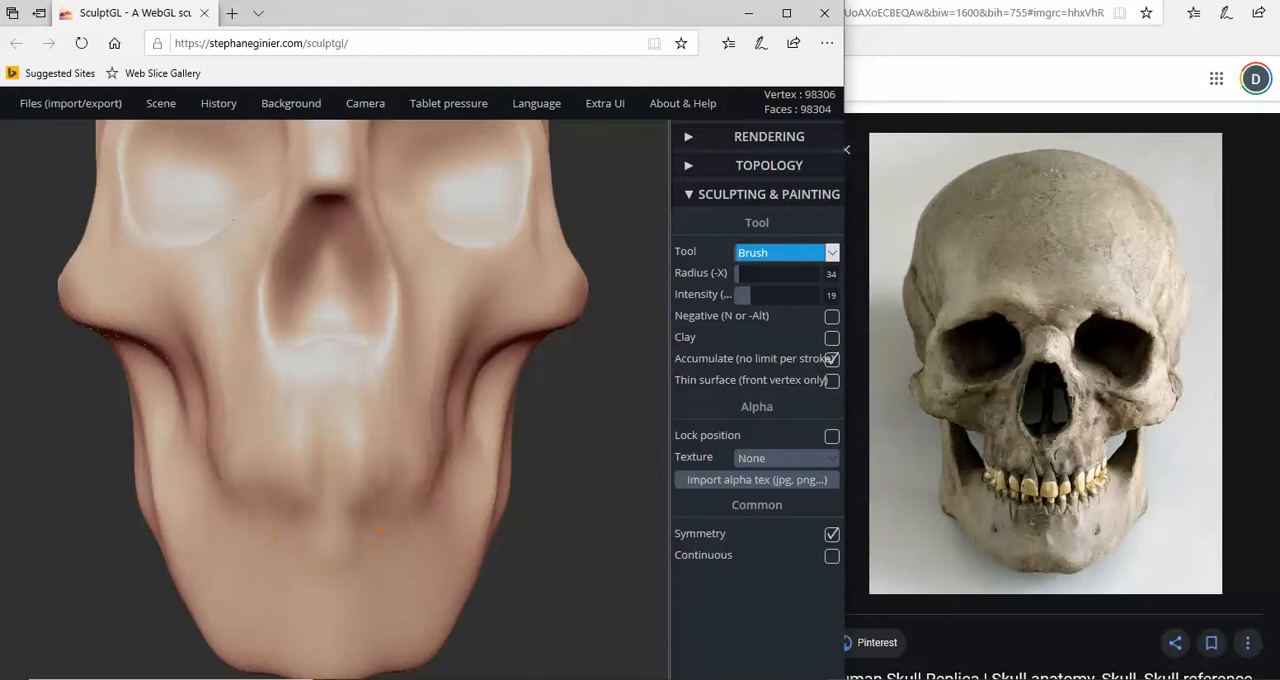
left_click_drag(120, 546, 359, 549)
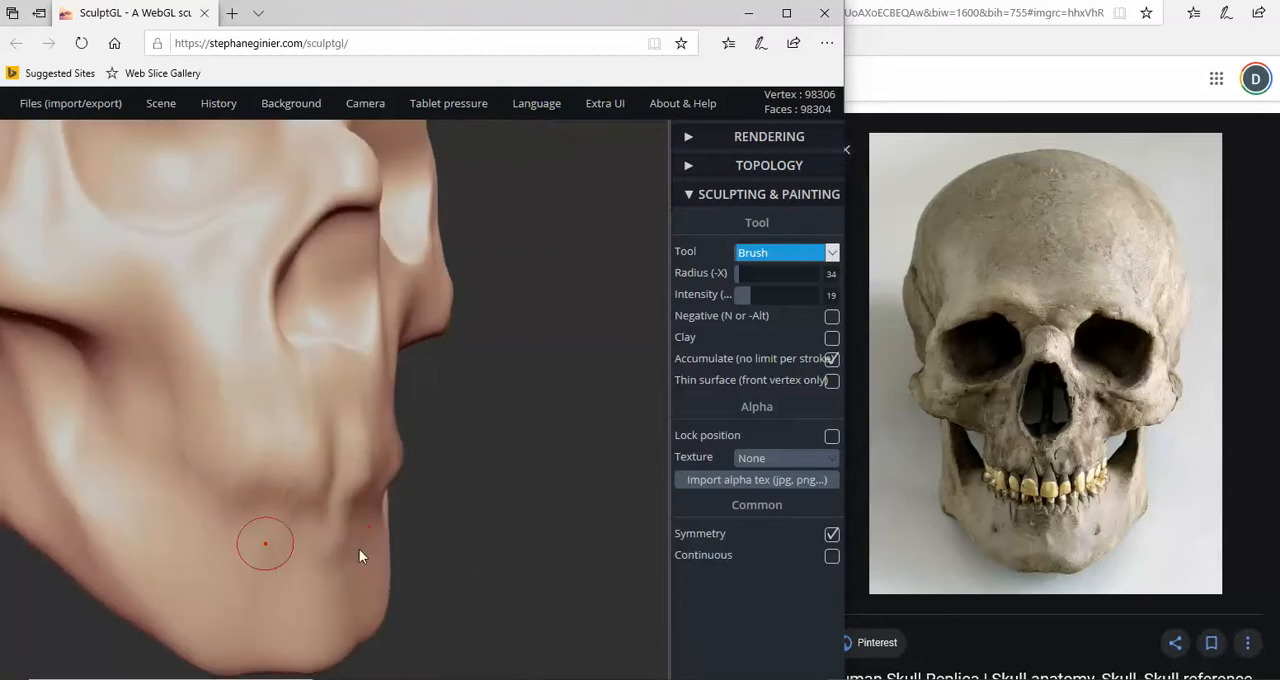
left_click_drag(440, 568, 240, 556)
scroll(640, 465, "down", 5)
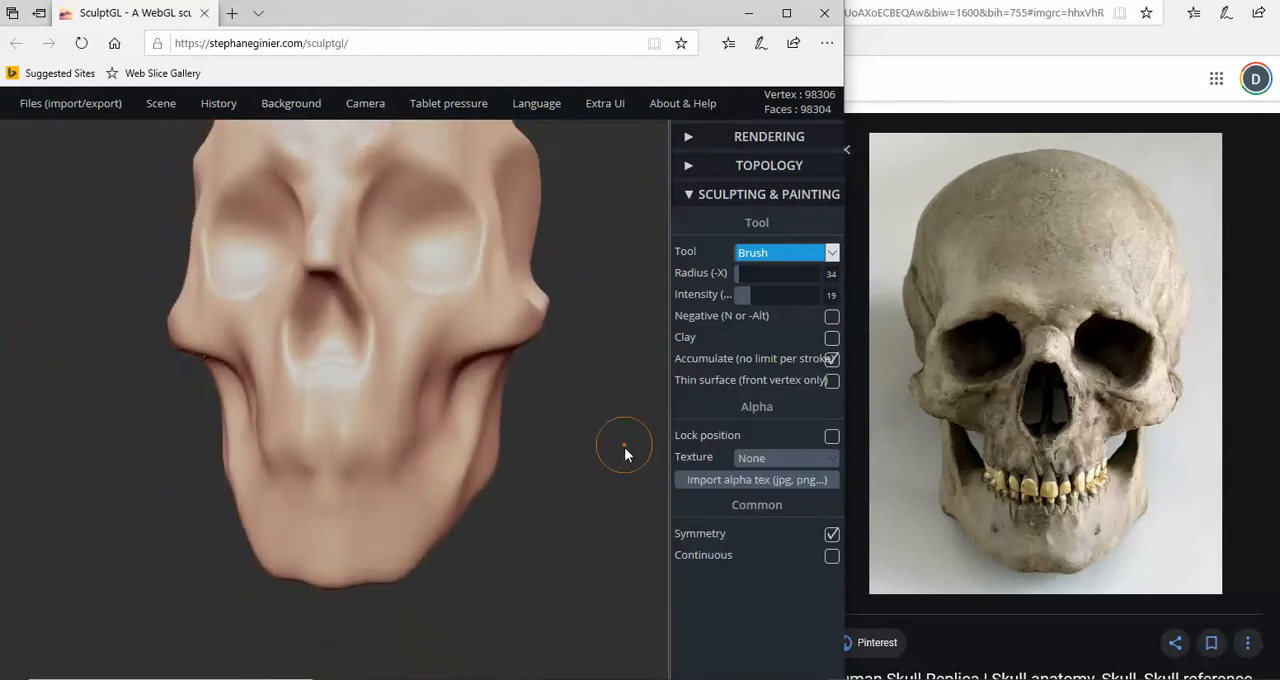
mouse_move(624, 447)
left_mouse_down()
mouse_move(573, 463)
mouse_move(640, 430)
left_mouse_up()
- Carve a groove along the mouth line between the jaws with the Crease tool in negative mode at radius 53 and intensity 37
left_click(832, 252)
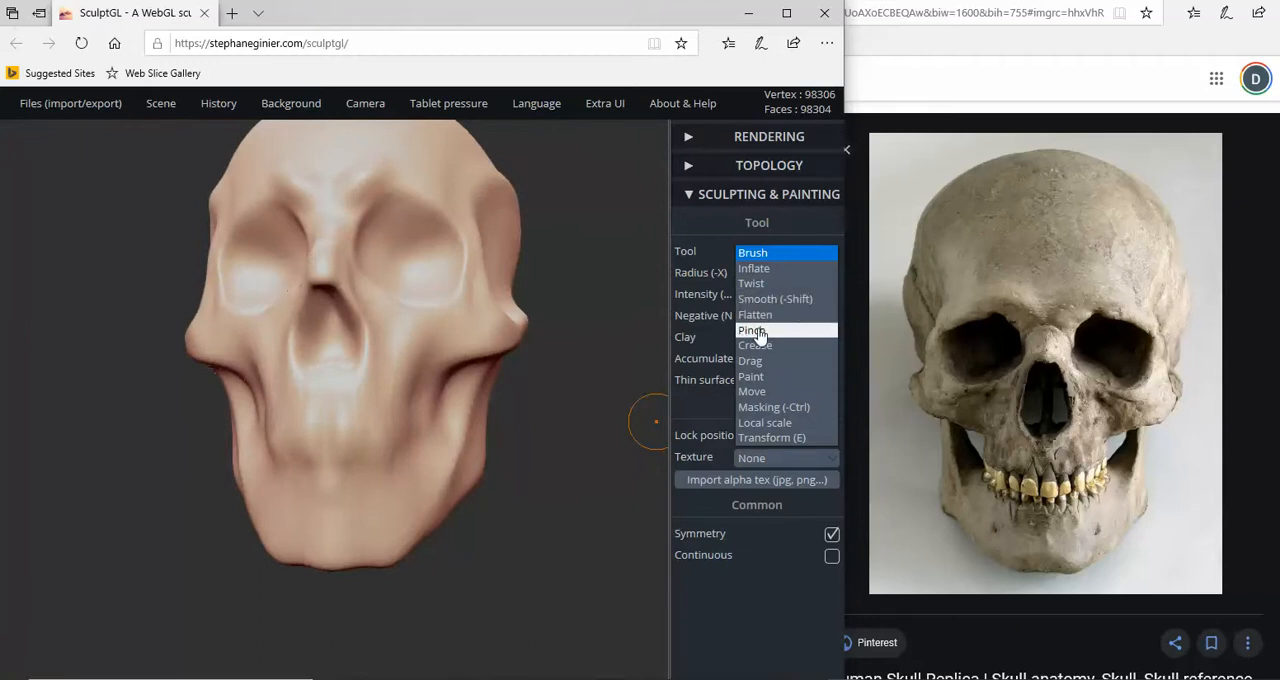
left_click(766, 347)
mouse_move(474, 445)
right_mouse_down()
mouse_move(327, 500)
mouse_move(358, 516)
mouse_move(354, 504)
right_mouse_up()
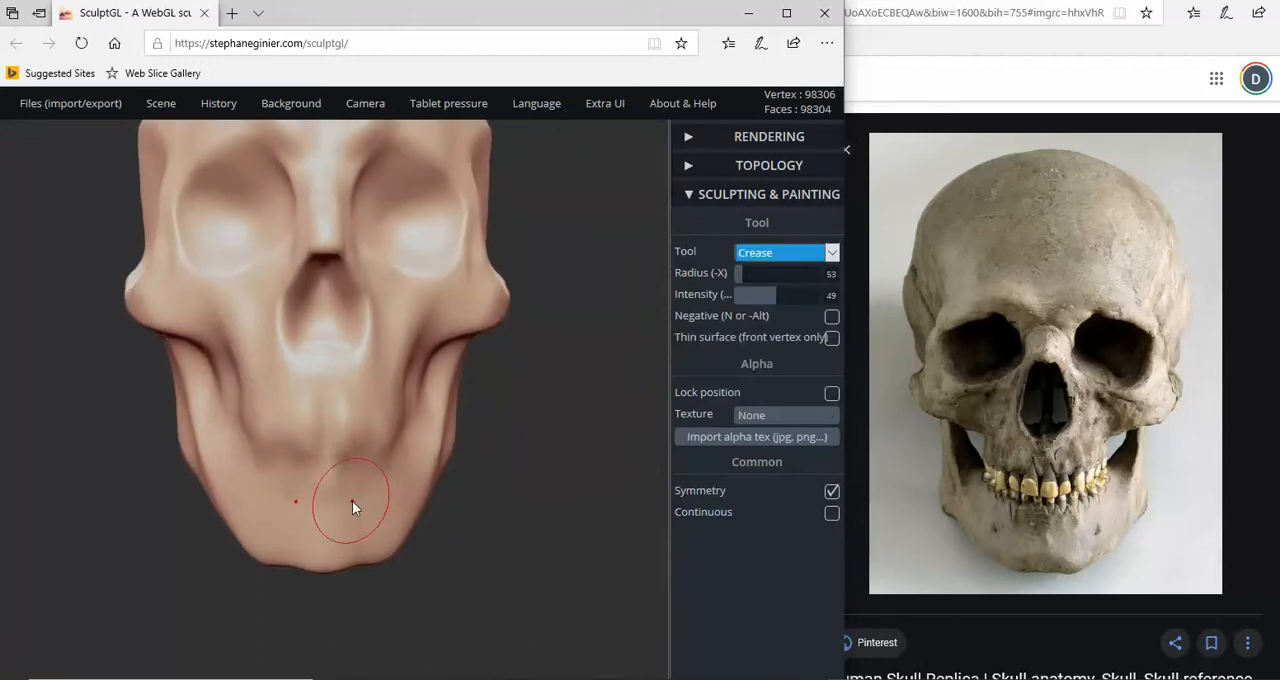
key("n")
key("ctrl")
scroll(435, 461, "up", 2)
left_click_drag(780, 296, 765, 296)
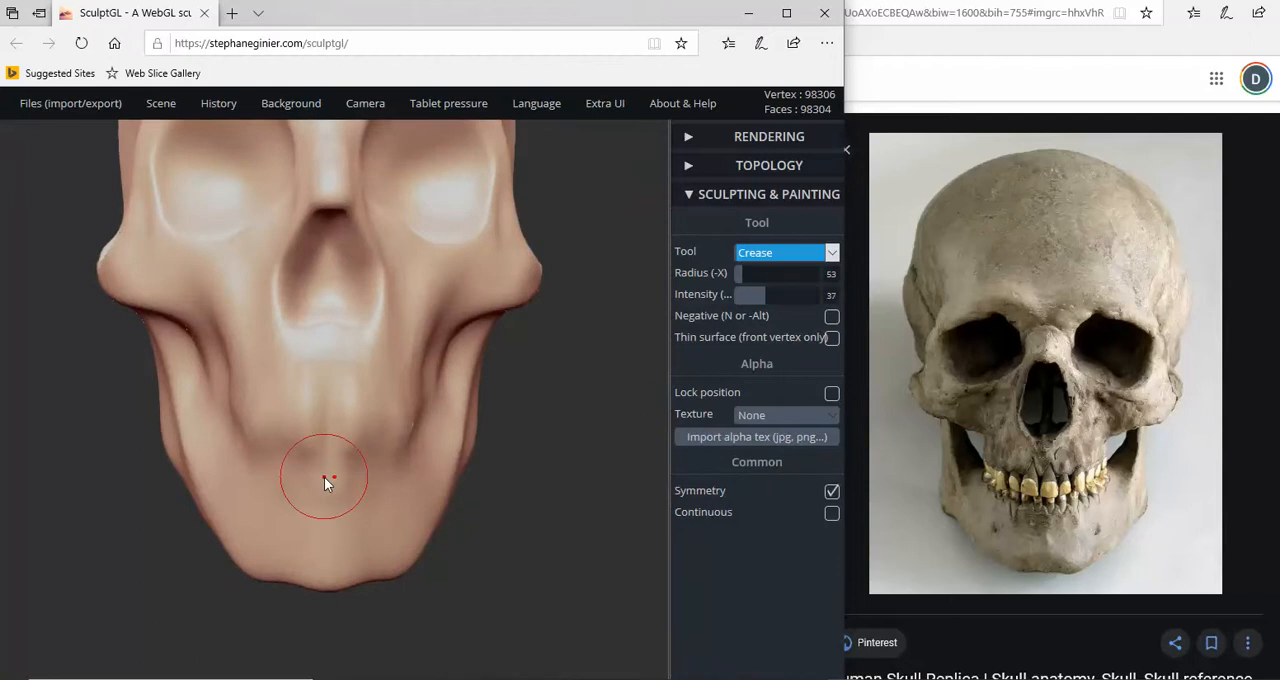
key("n")
left_click_drag(328, 467, 248, 448)
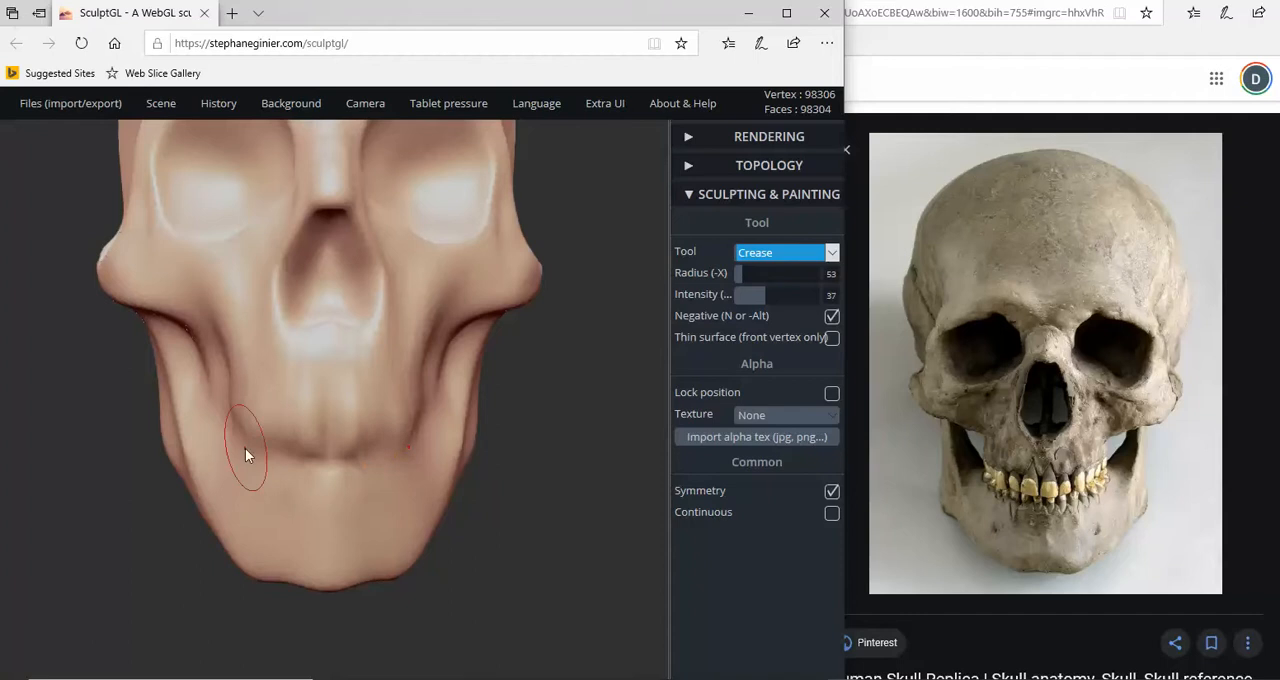
right_click_drag(246, 448, 343, 457, "alt")
right_click_drag(400, 486, 586, 586)
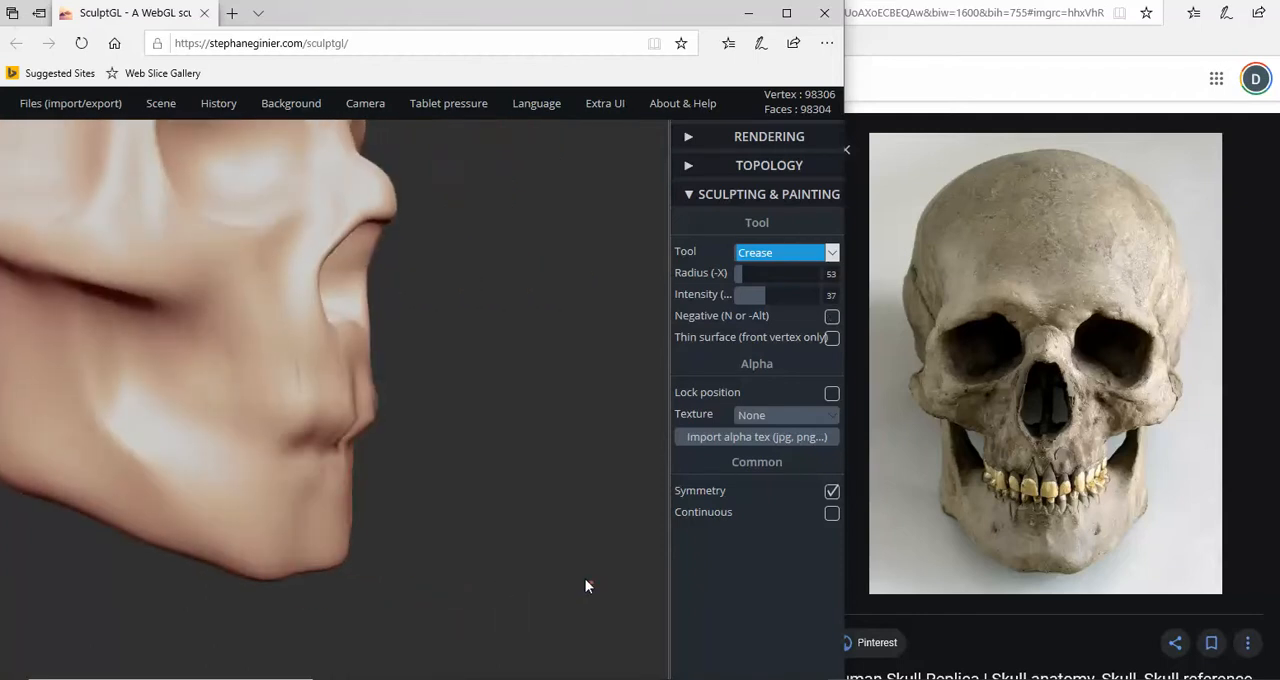
- Refine the mouth line out to its corners with the Crease tool at radius 53 and intensity 37, with negative mode off
key("n")
mouse_move(297, 444)
left_mouse_down()
mouse_move(236, 442)
mouse_move(338, 443)
mouse_move(272, 447)
left_mouse_up()
left_click_drag(368, 466, 173, 476)
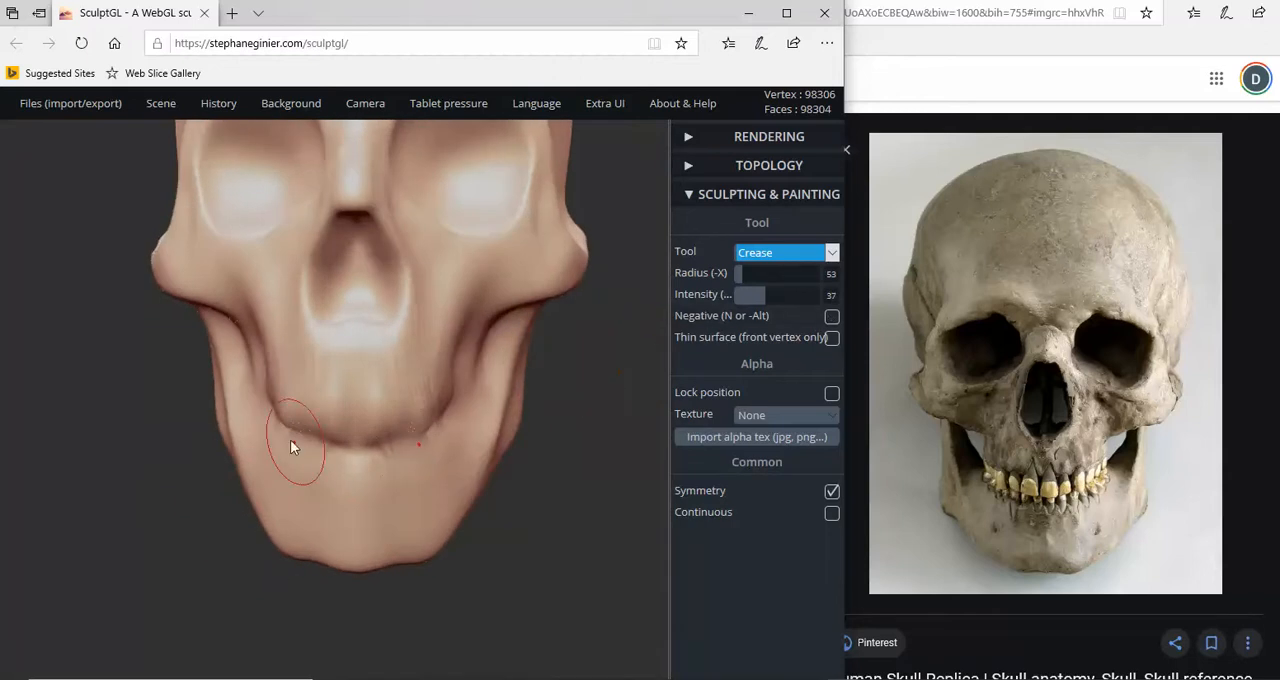
mouse_move(288, 436)
left_mouse_down()
mouse_move(362, 447)
mouse_move(315, 455)
left_mouse_up()
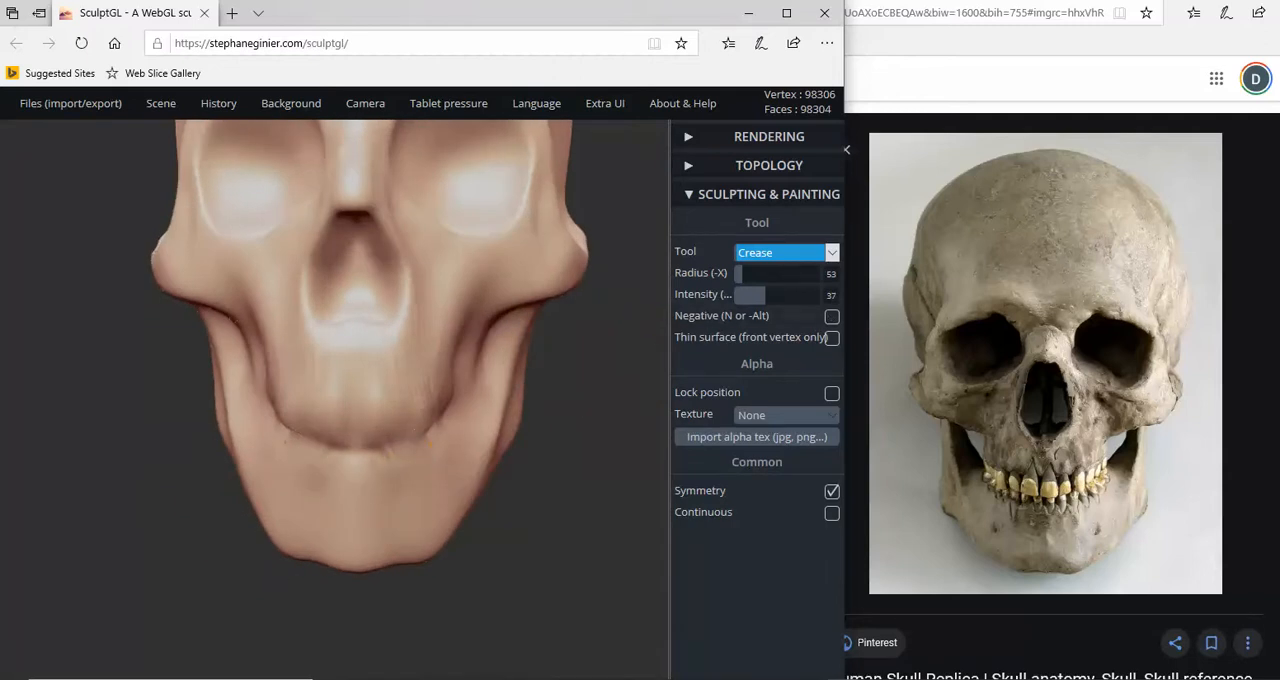
mouse_move(208, 449)
left_mouse_down()
mouse_move(406, 446)
mouse_move(290, 444)
left_mouse_up()
right_click_drag(345, 450, 257, 457)
mouse_move(338, 459)
left_mouse_down()
mouse_move(358, 454)
mouse_move(297, 441)
left_mouse_up()
right_click_drag(290, 443, 302, 461)
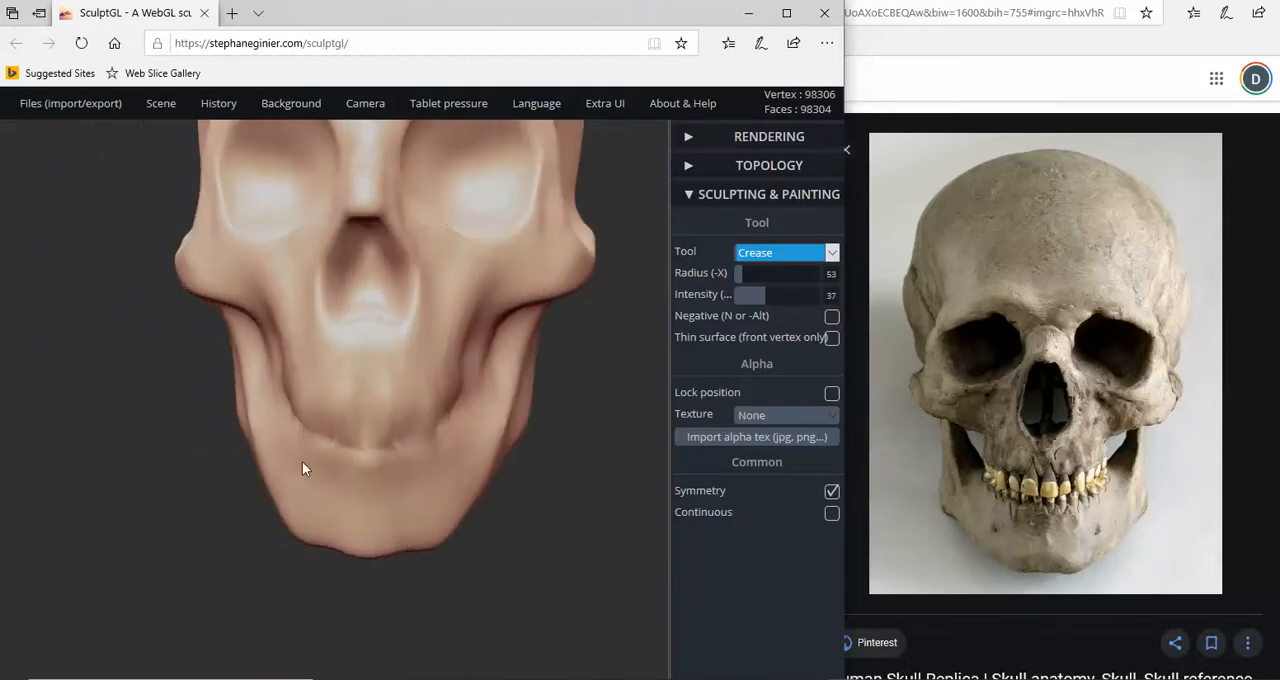
- Pull the jaws at the mouth line forward and upward with the Drag tool at radius 57
left_click(834, 256)
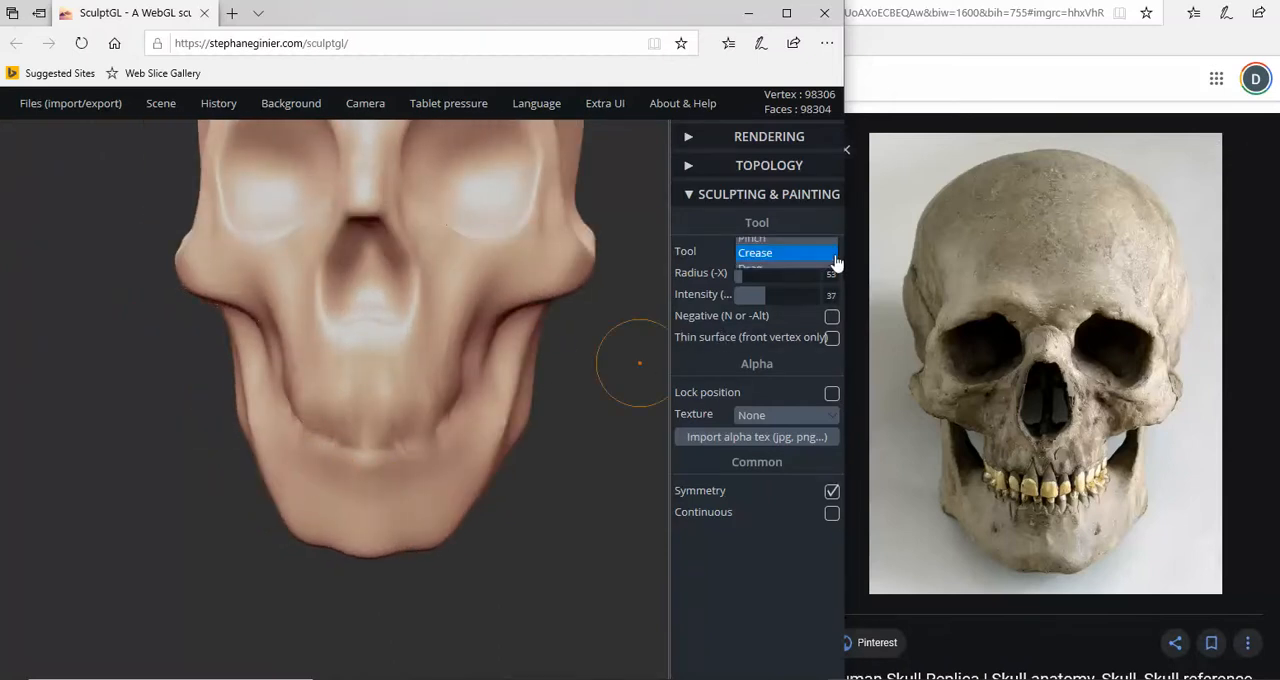
left_click(760, 267)
scroll(414, 440, "down", 5)
scroll(388, 433, "down", 1)
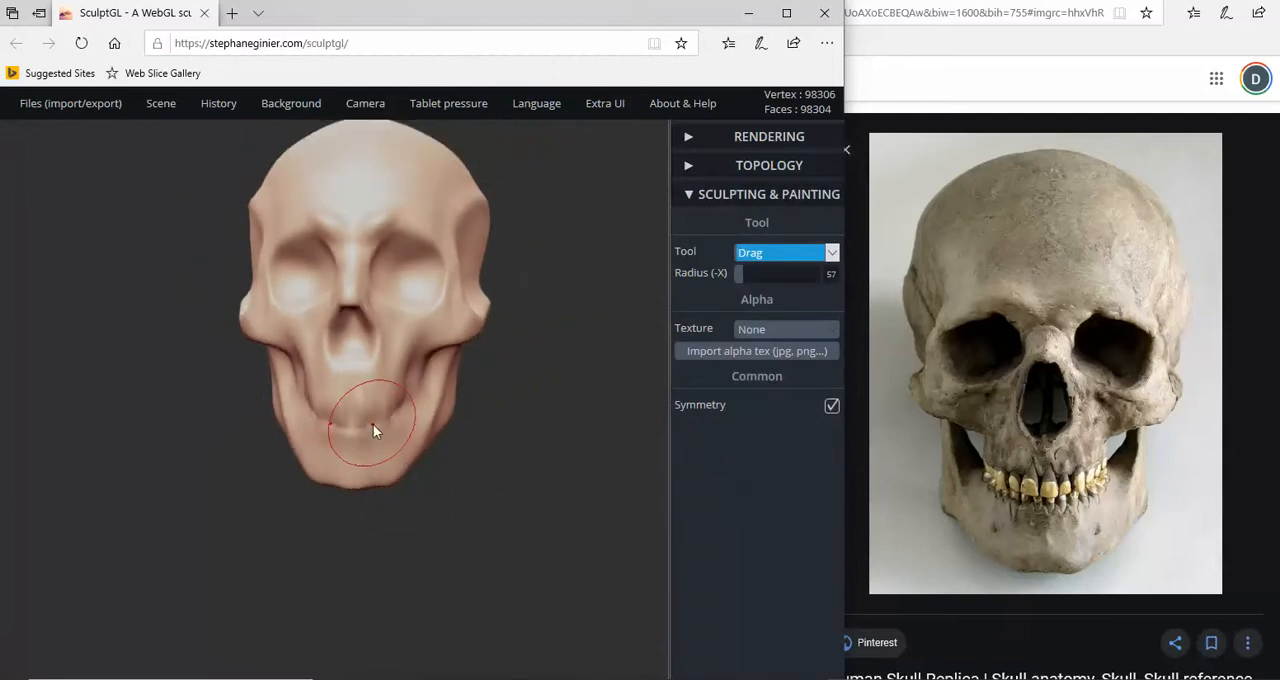
left_click_drag(372, 424, 374, 408)
right_click_drag(382, 436, 175, 427)
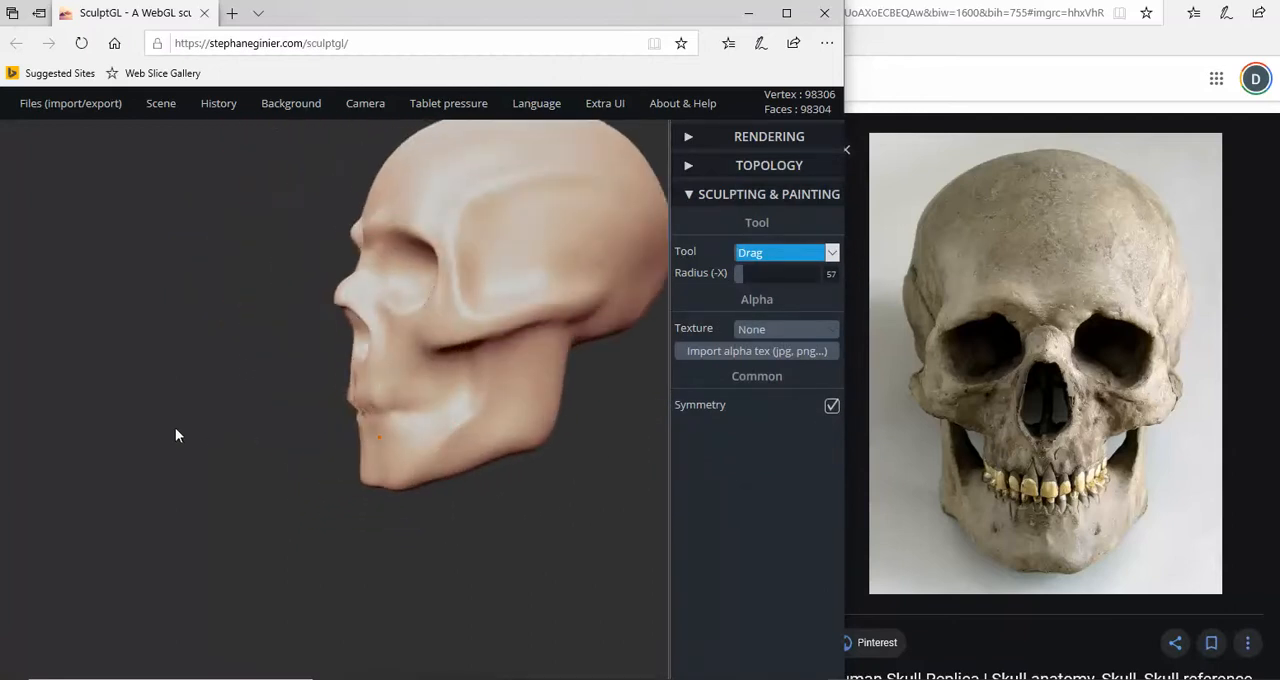
mouse_move(386, 422)
right_mouse_down()
mouse_move(338, 432)
mouse_move(365, 415)
right_mouse_up()
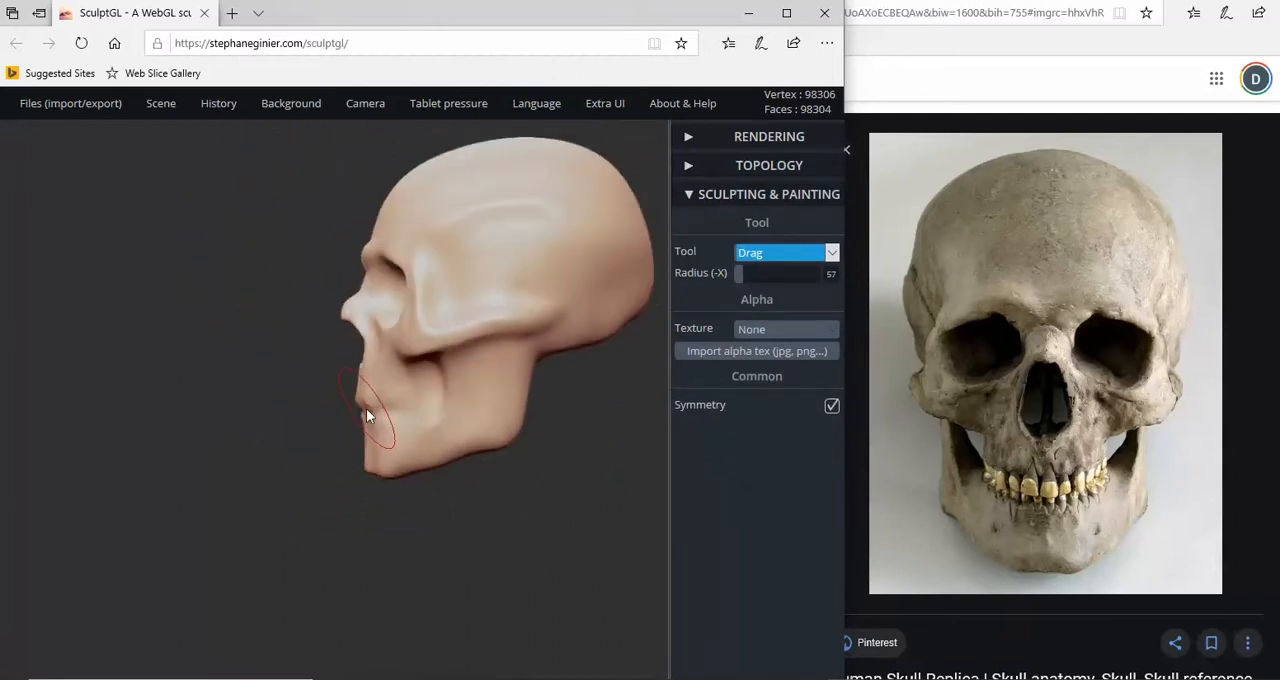
left_click_drag(366, 416, 362, 387)
- Pull out the tip of the nasal bone and the lower rim of the nose opening in profile with the Drag tool
scroll(362, 375, "up", 2)
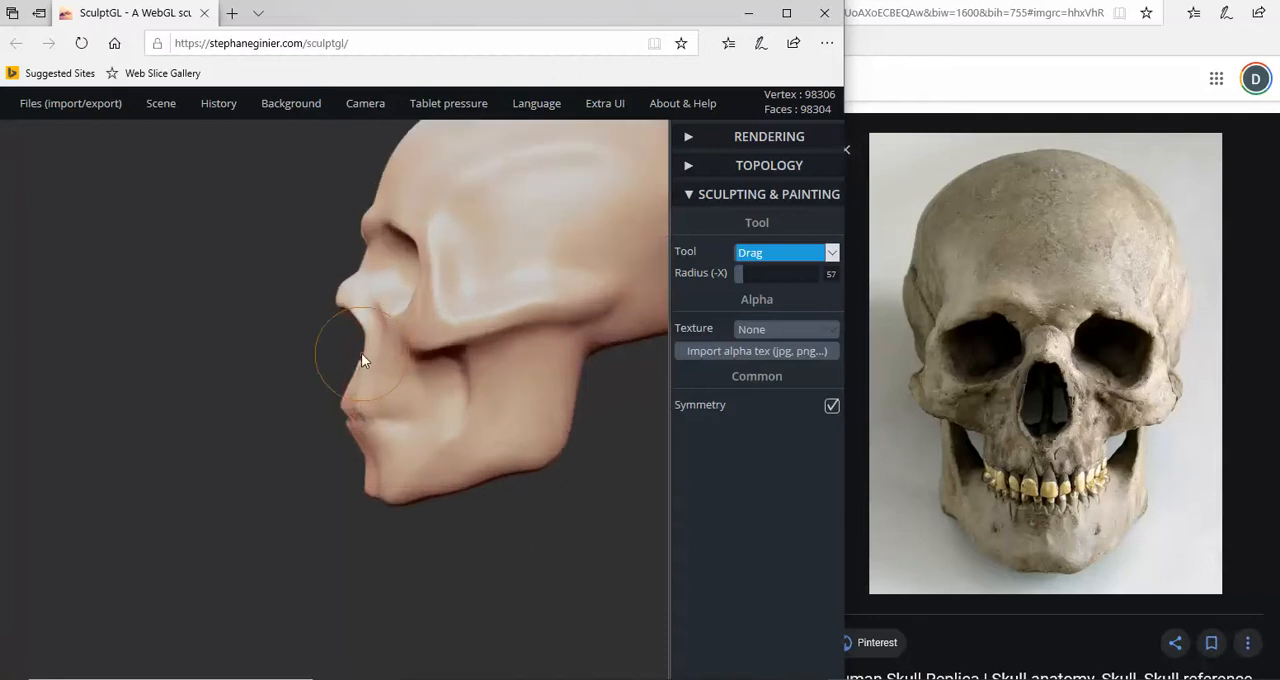
scroll(361, 353, "up", 4)
scroll(317, 267, "up", 2)
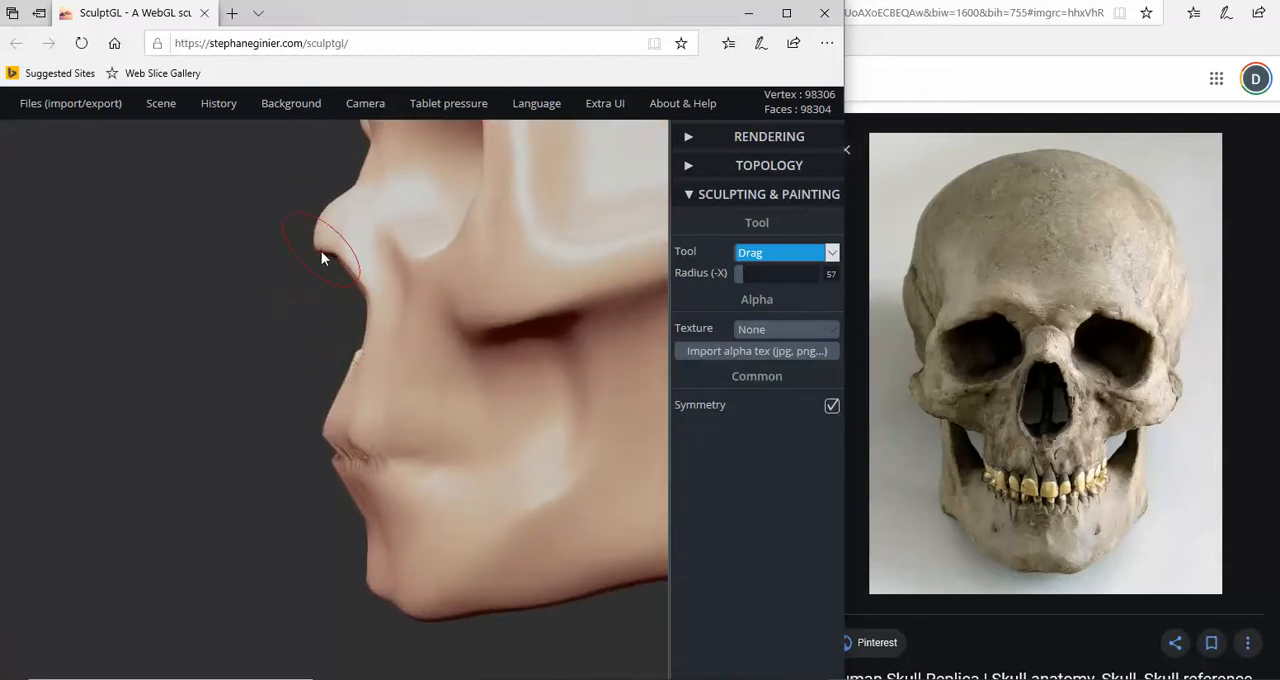
left_click_drag(321, 251, 315, 241)
mouse_move(354, 373)
right_mouse_down()
mouse_move(379, 374)
mouse_move(333, 364)
right_mouse_up()
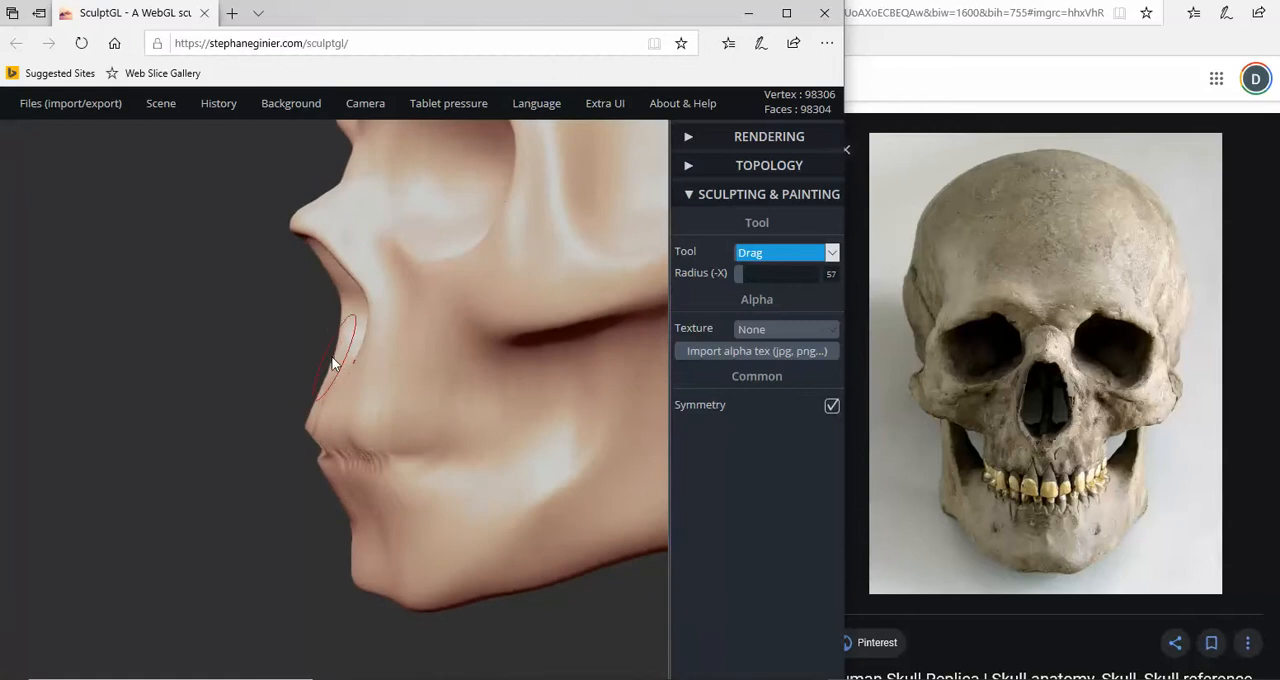
left_click_drag(345, 362, 337, 354)
right_click_drag(337, 354, 288, 368)
left_click_drag(343, 269, 349, 275)
mouse_move(366, 337)
right_mouse_down()
mouse_move(308, 295)
mouse_move(288, 315)
right_mouse_up()
scroll(325, 240, "up", 3)
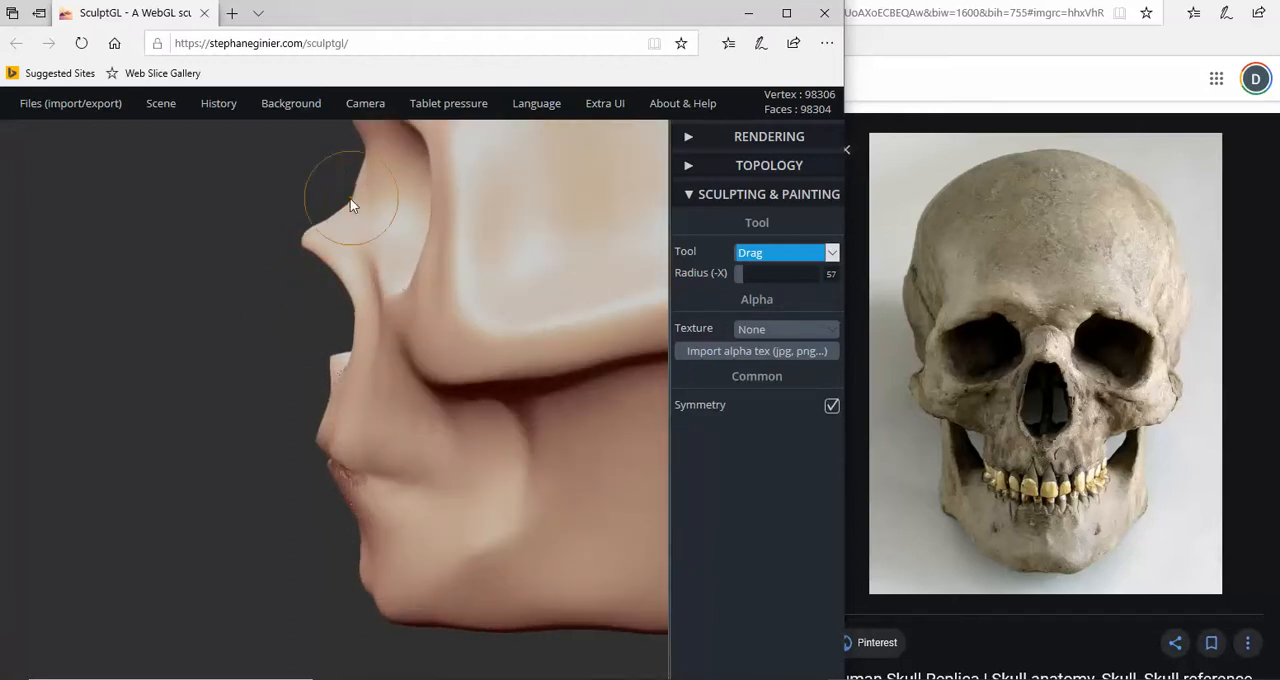
right_click_drag(349, 199, 400, 257)
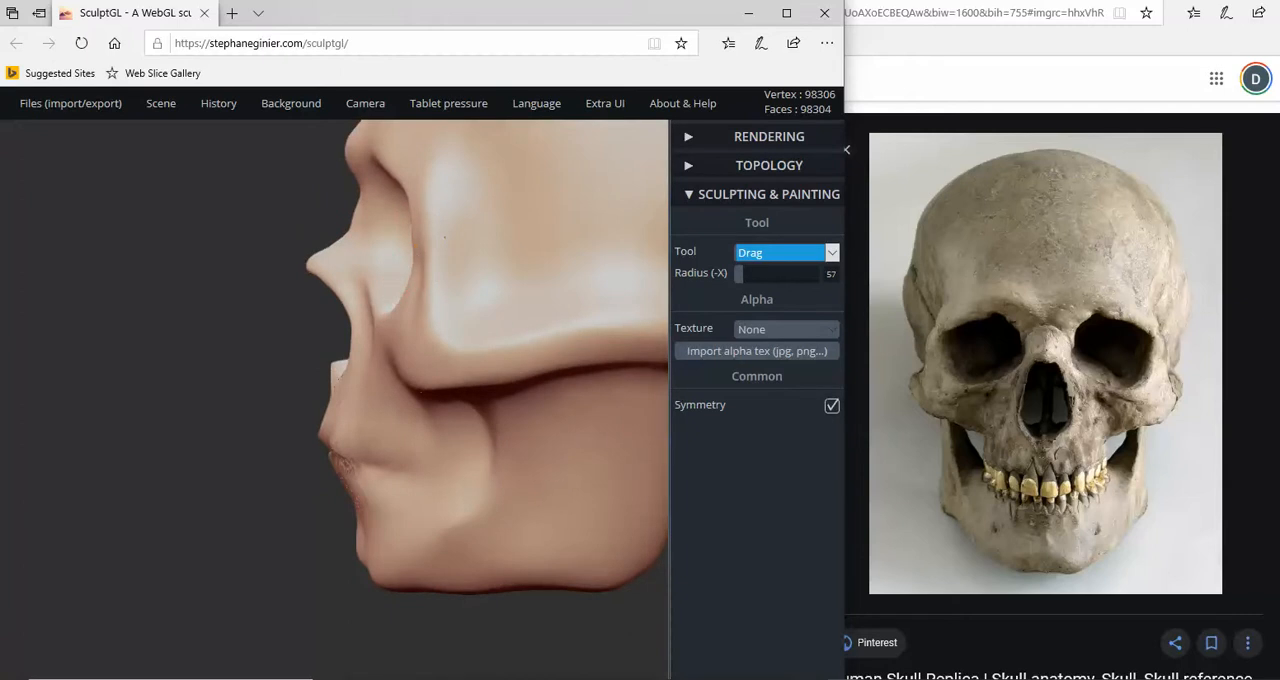
- Pull the chin forward with the Drag tool at radius 57 and compare the jaw with the reference from the front
mouse_move(385, 396)
right_mouse_down()
mouse_move(342, 549)
mouse_move(355, 515)
mouse_move(355, 526)
right_mouse_up()
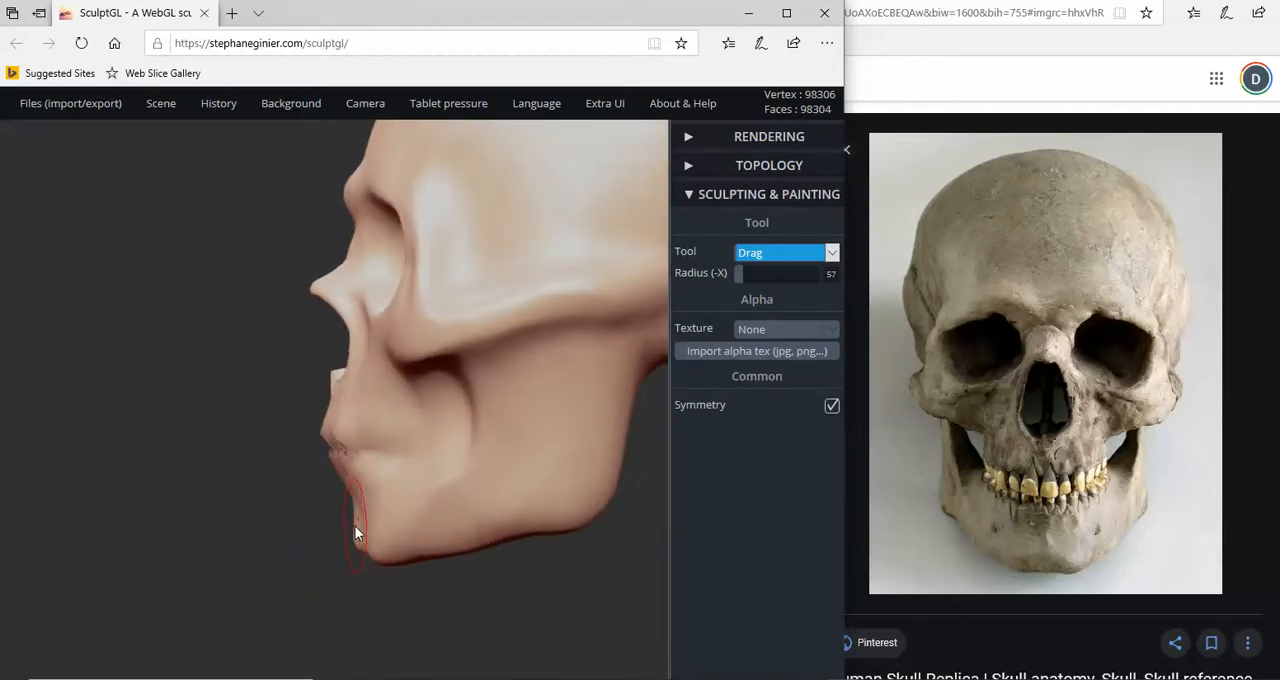
left_click_drag(359, 547, 338, 550)
right_click_drag(350, 552, 588, 553)
right_click_drag(400, 557, 475, 557)
scroll(302, 559, "up", 1)
left_click_drag(284, 545, 275, 549)
scroll(250, 528, "down", 2)
right_click_drag(249, 533, 511, 335)
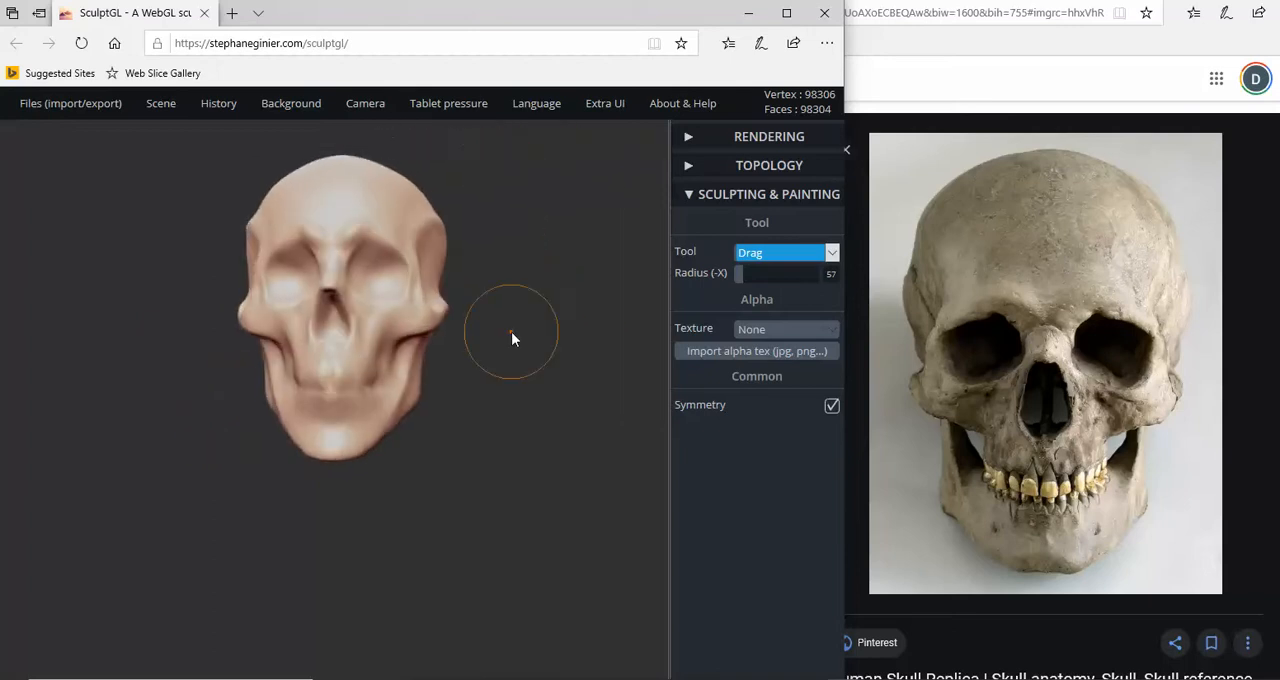
- Move the whole skull downward along the vertical axis with the Transform tool
left_click(831, 252)
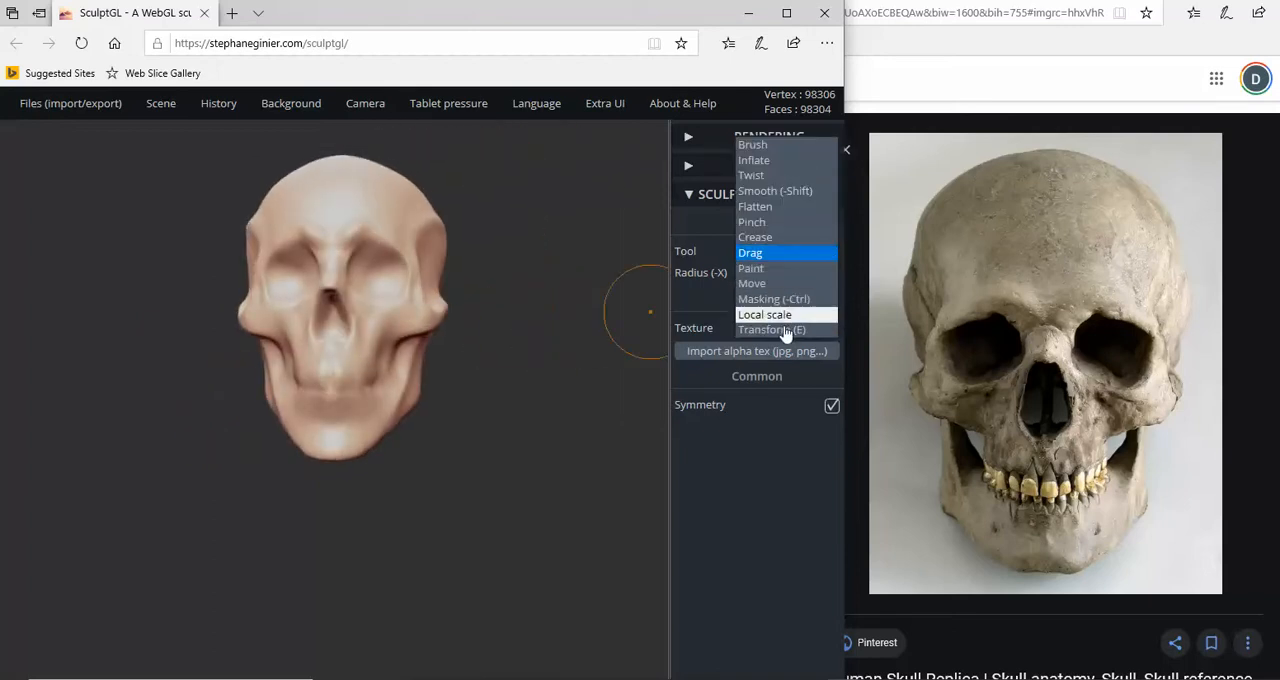
left_click(753, 334)
left_click_drag(345, 201, 340, 292)
right_click_drag(496, 364, 548, 377)
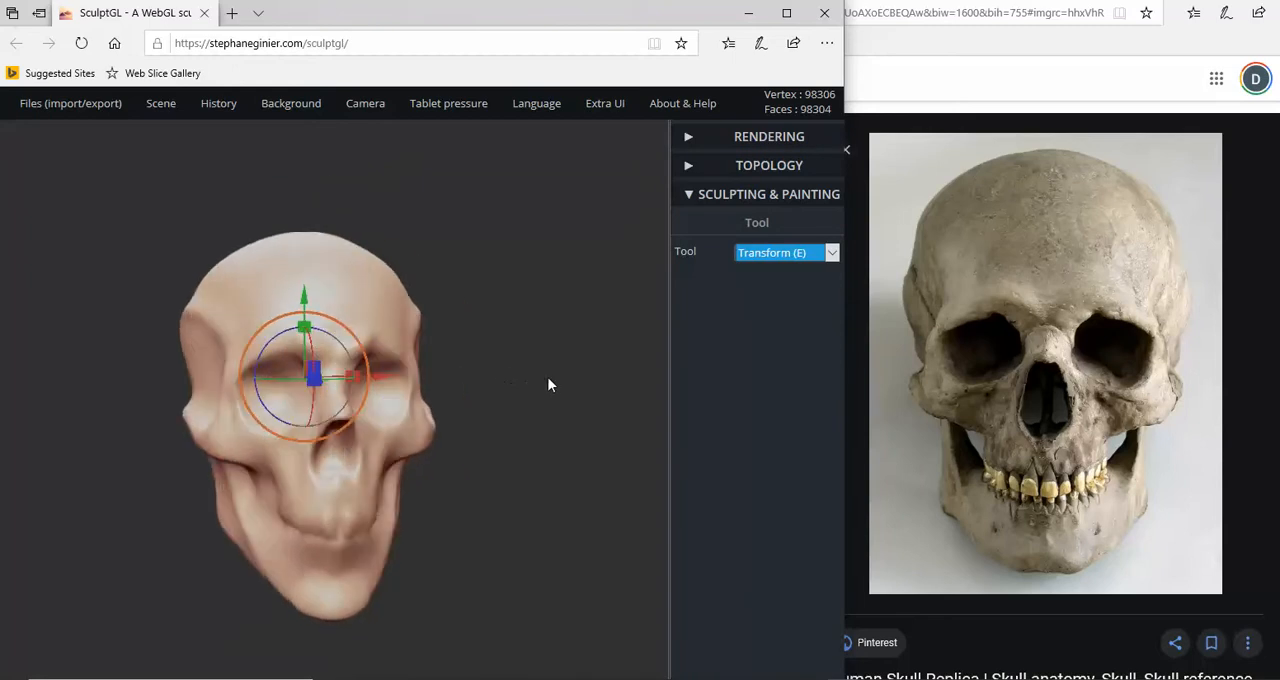
- Switch from the Transform tool to the Brush tool and temporarily activate Smooth
left_click(785, 252)
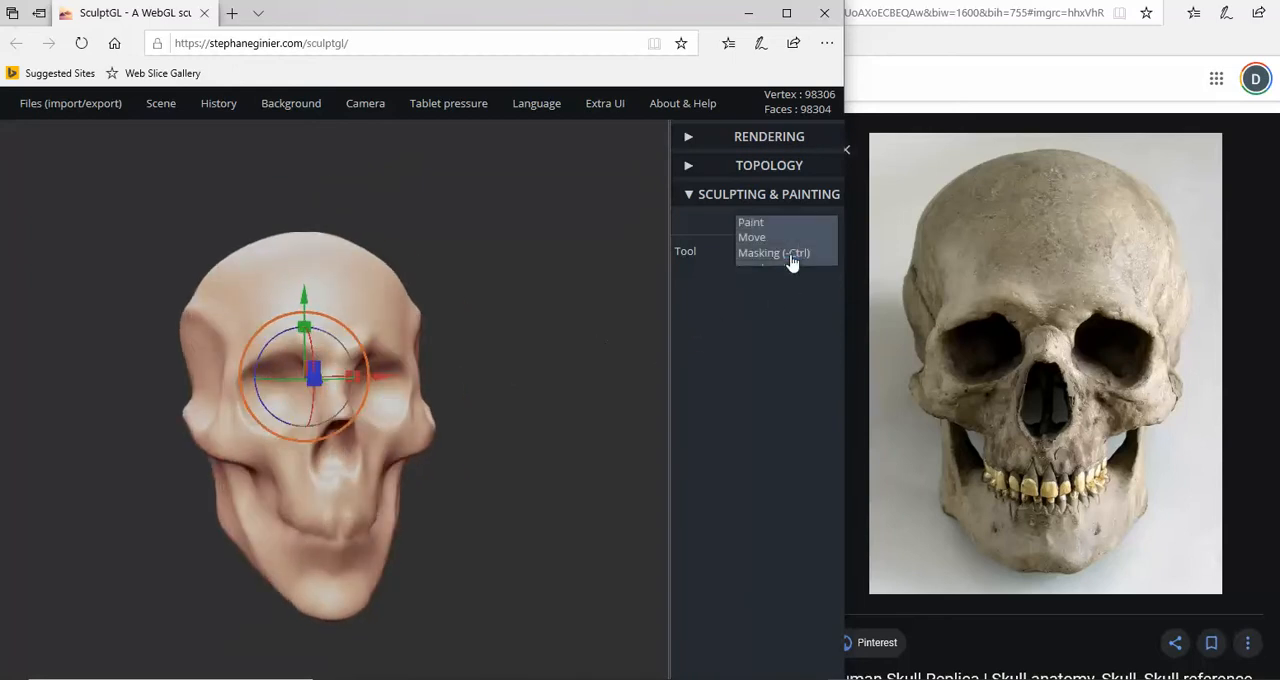
left_click(768, 100)
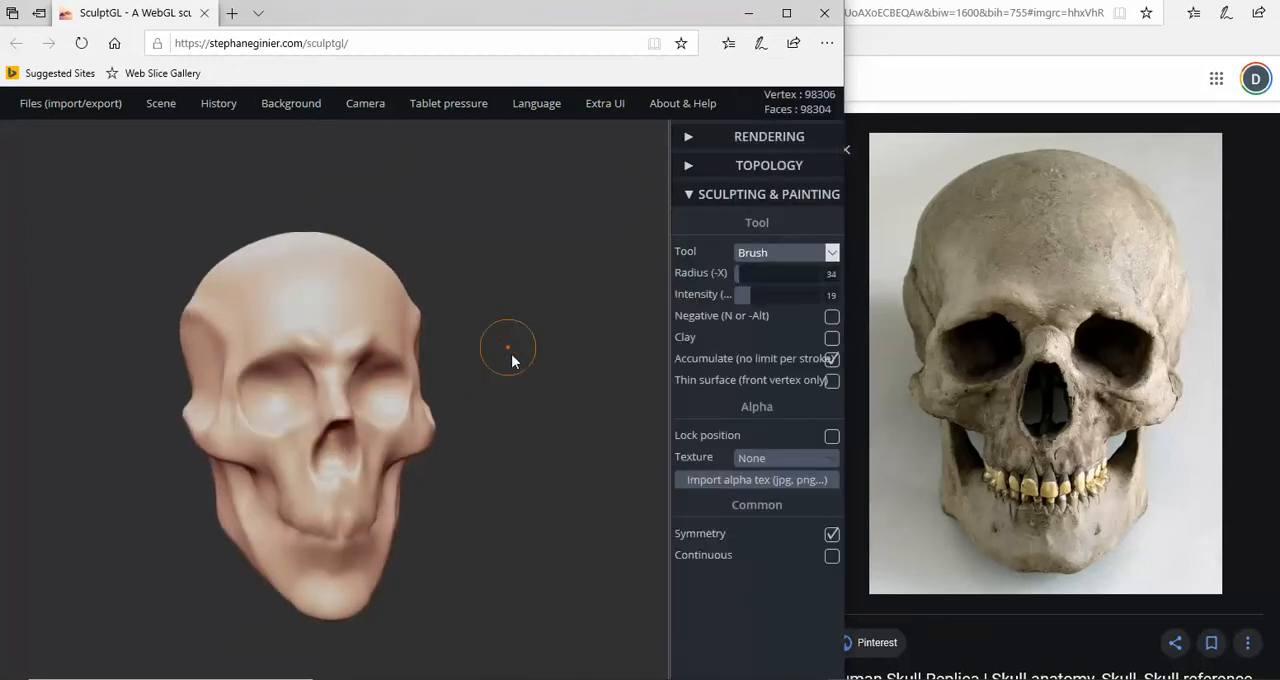
right_click_drag(509, 350, 503, 388)
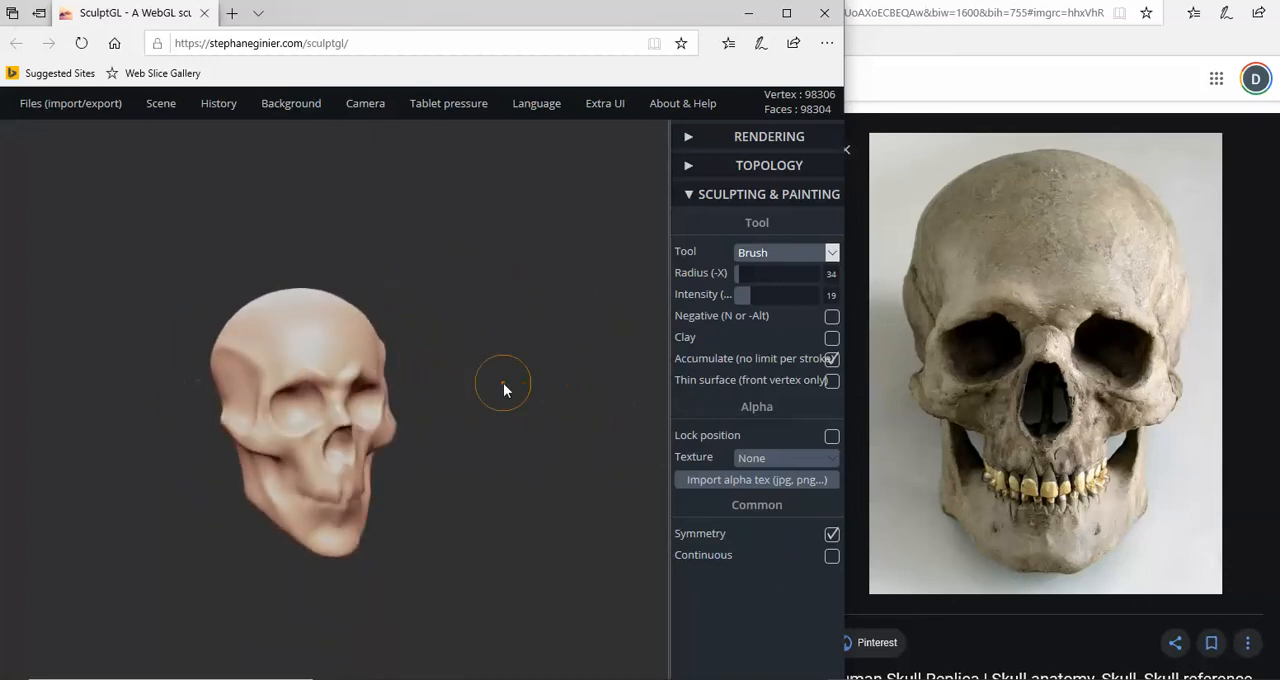
key("shift")
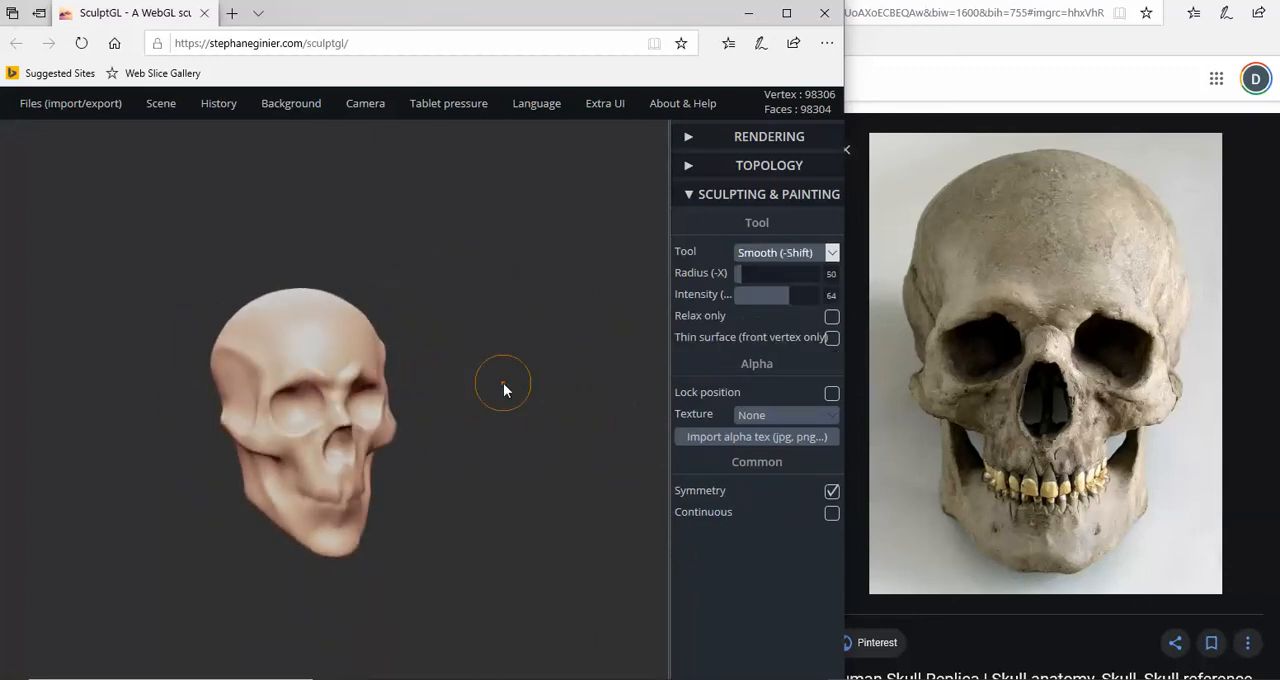